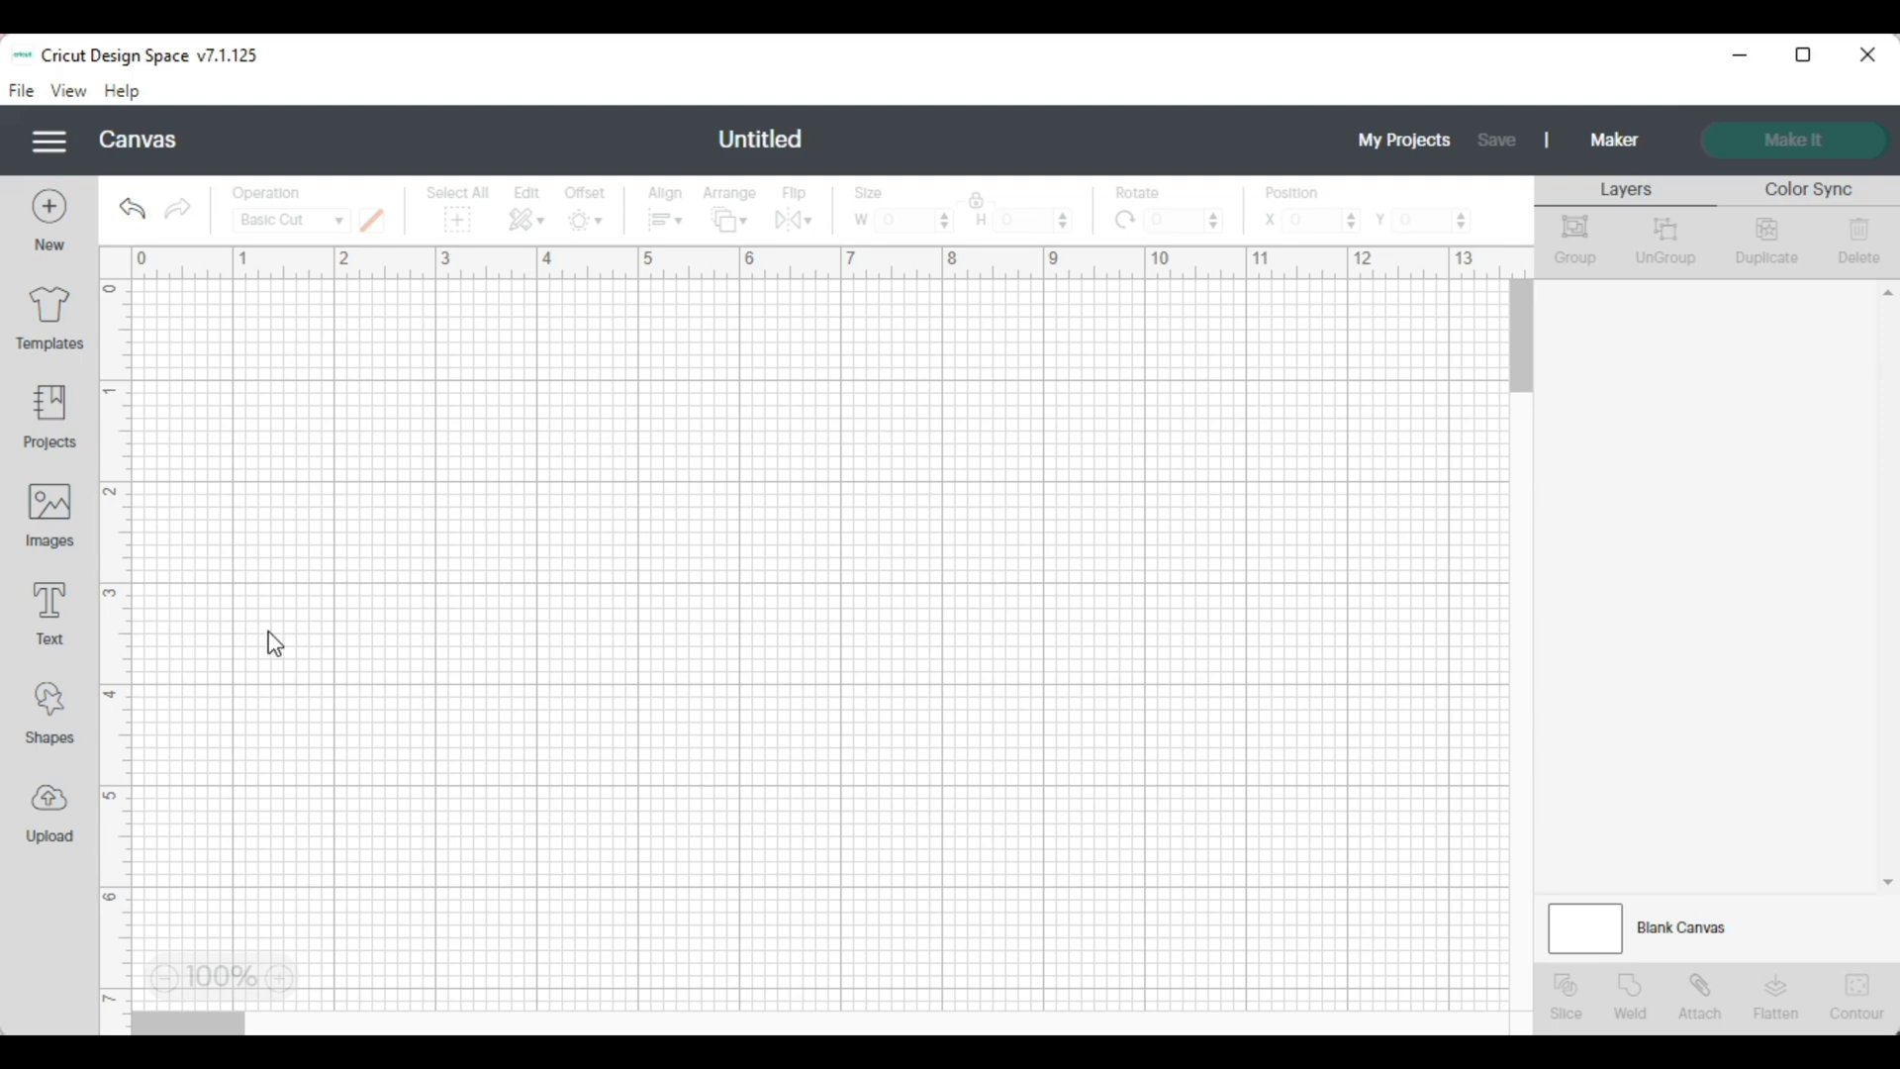
# Search the project library for "puzzle" and open the Poppy Puppy Puzzle project
pyautogui.click(49, 406)
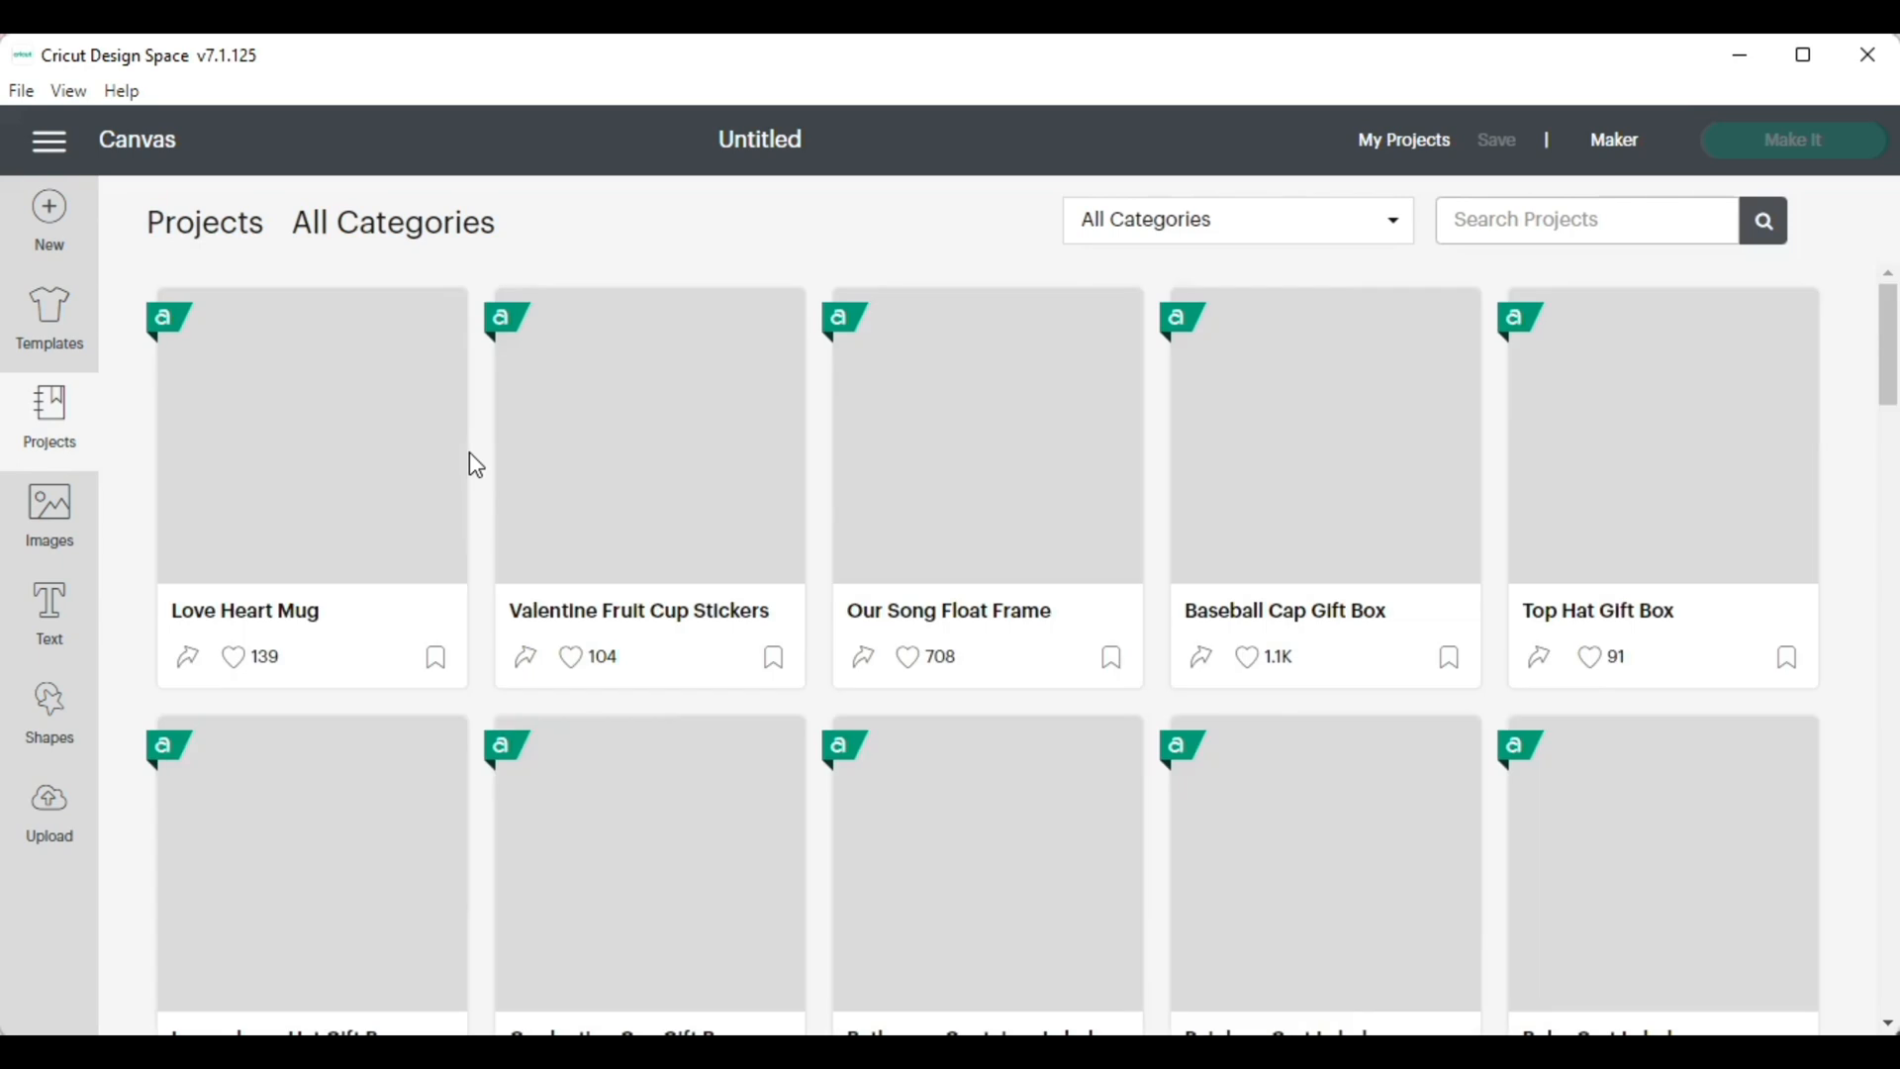
pyautogui.click(1519, 219)
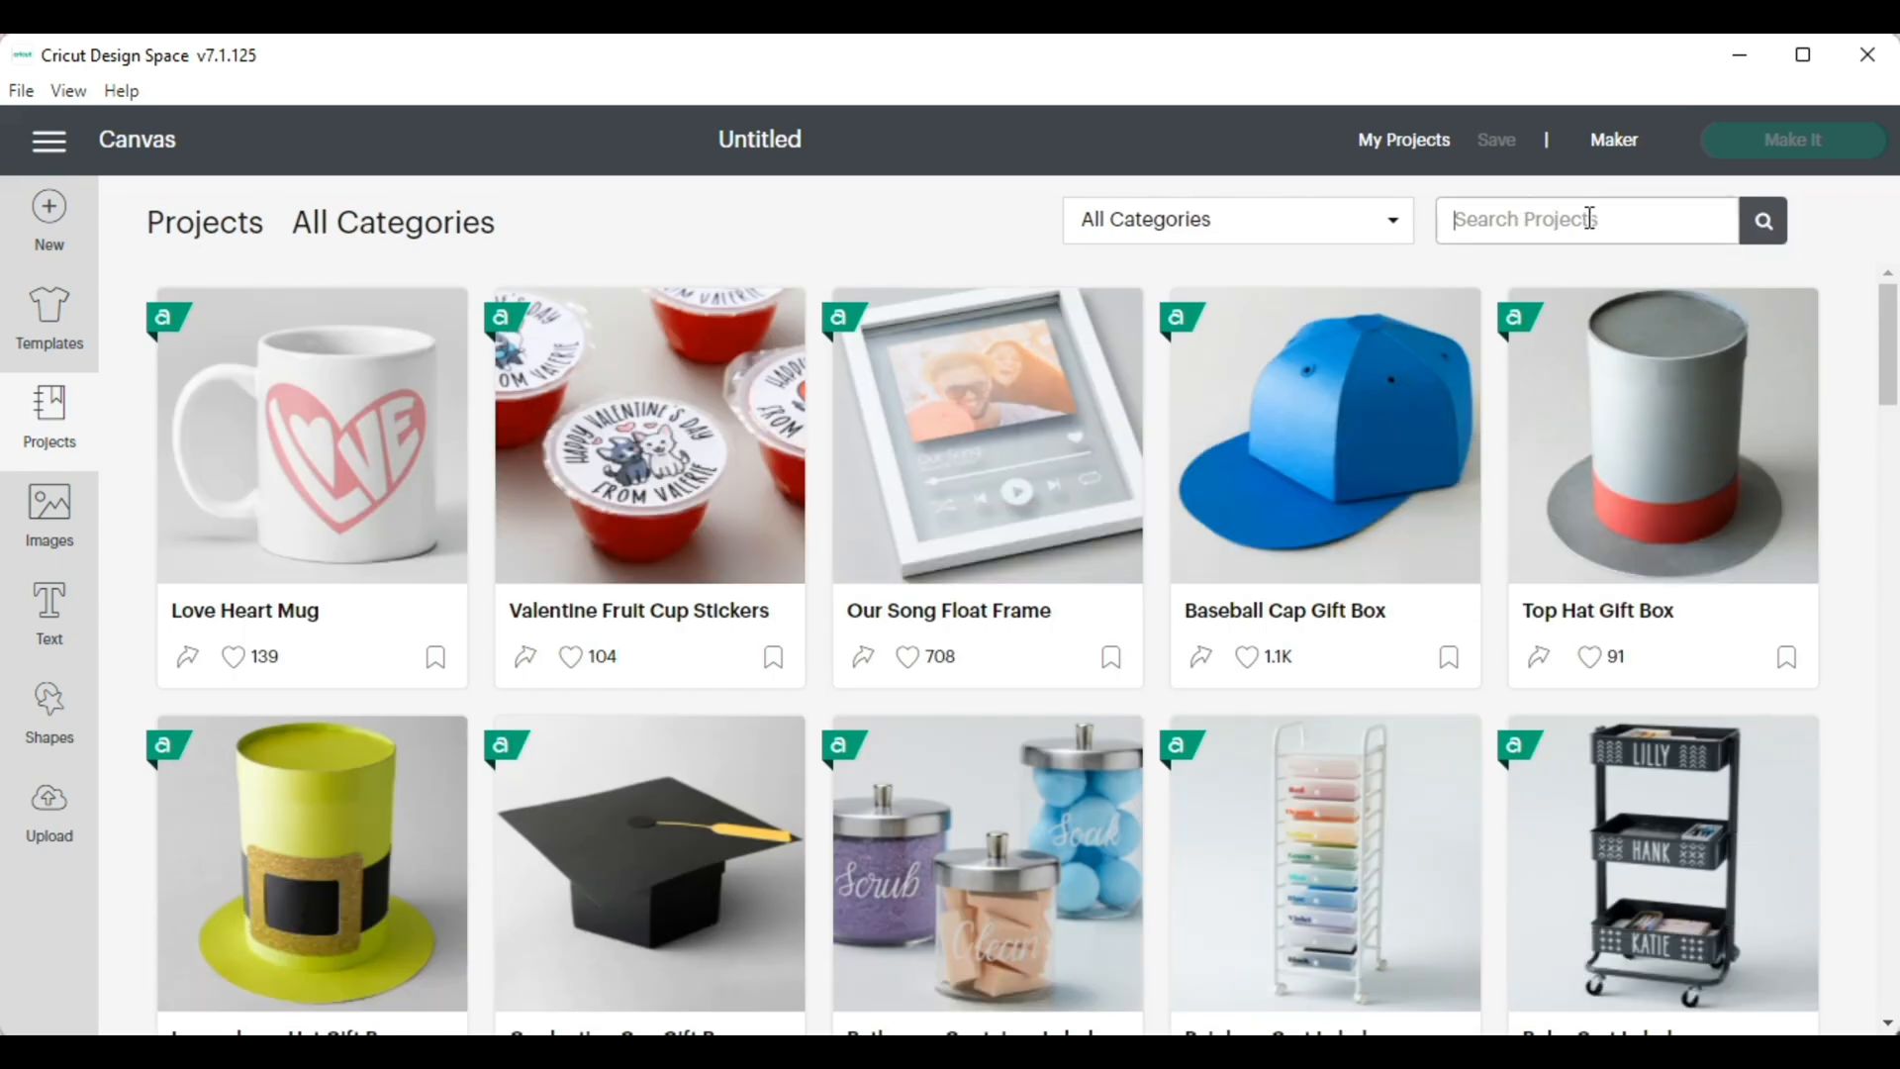
pyautogui.write('puzzle')
pyautogui.press('Return')
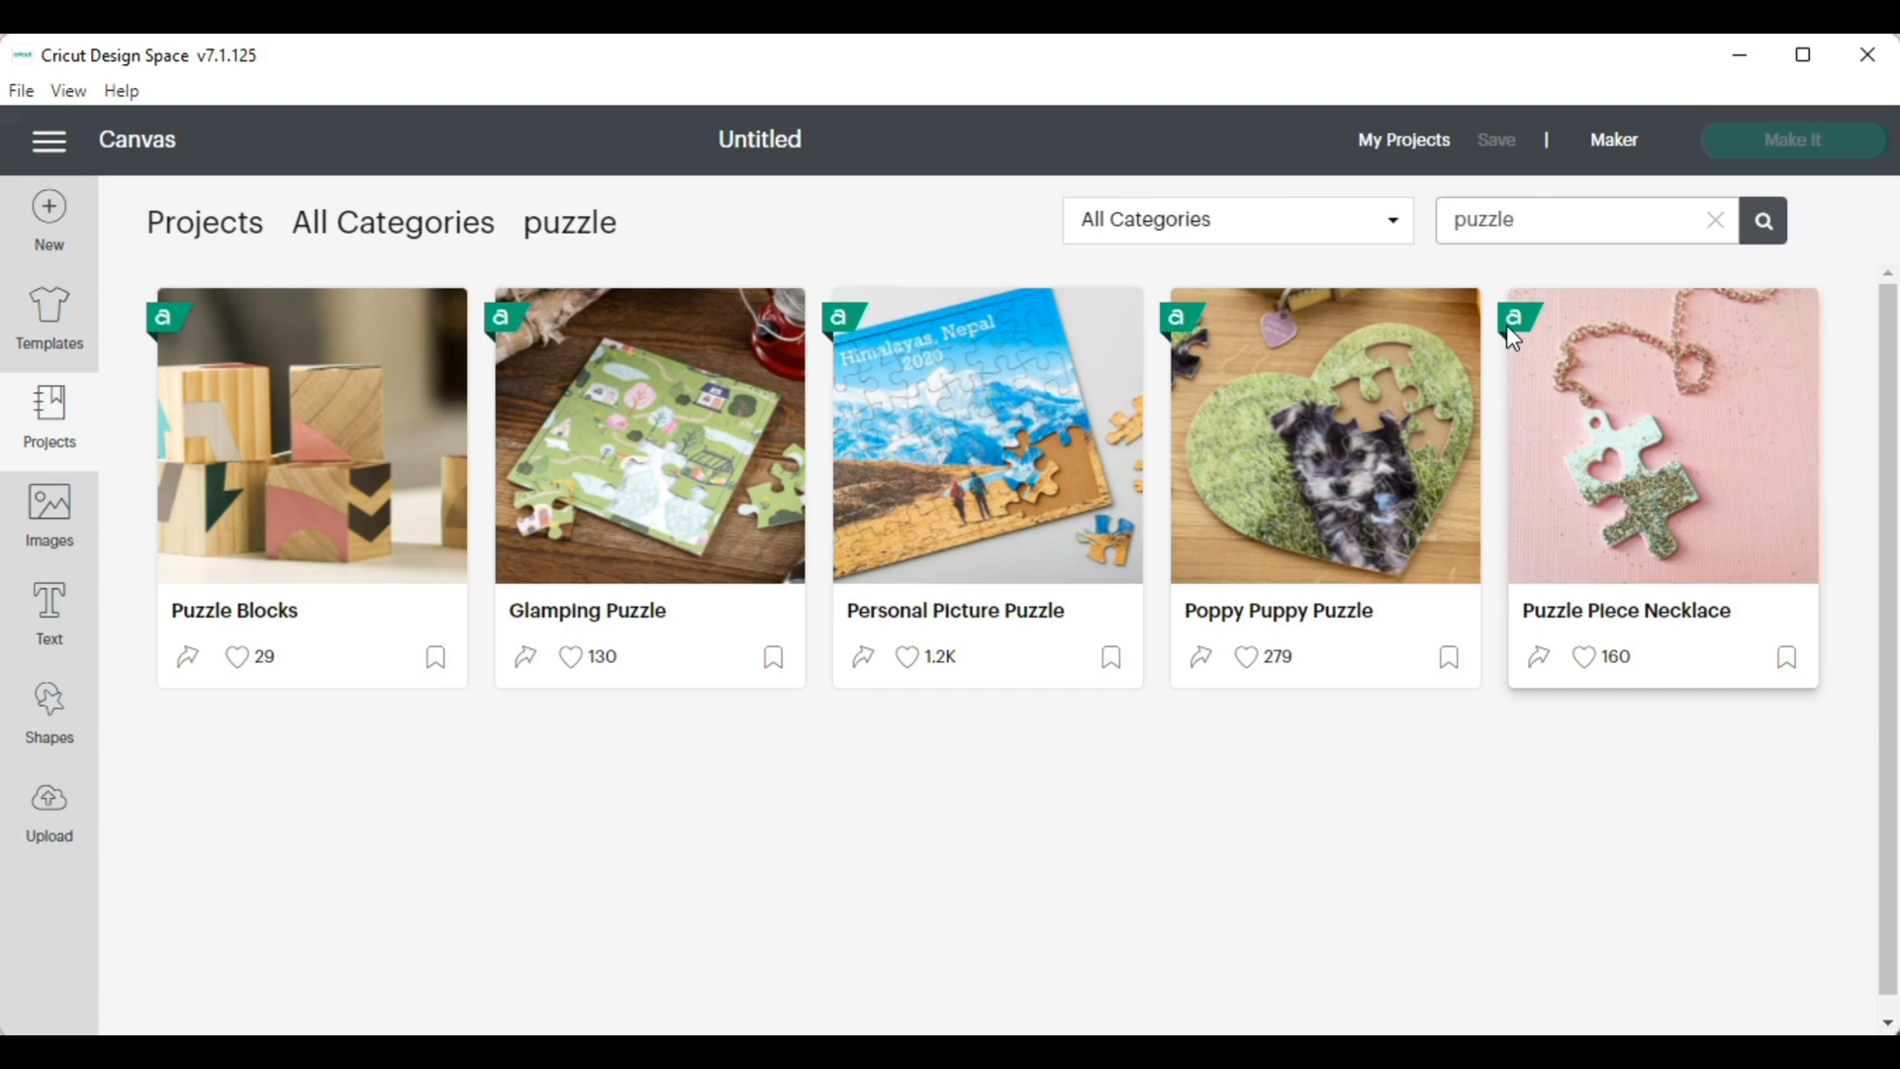
pyautogui.click(1333, 507)
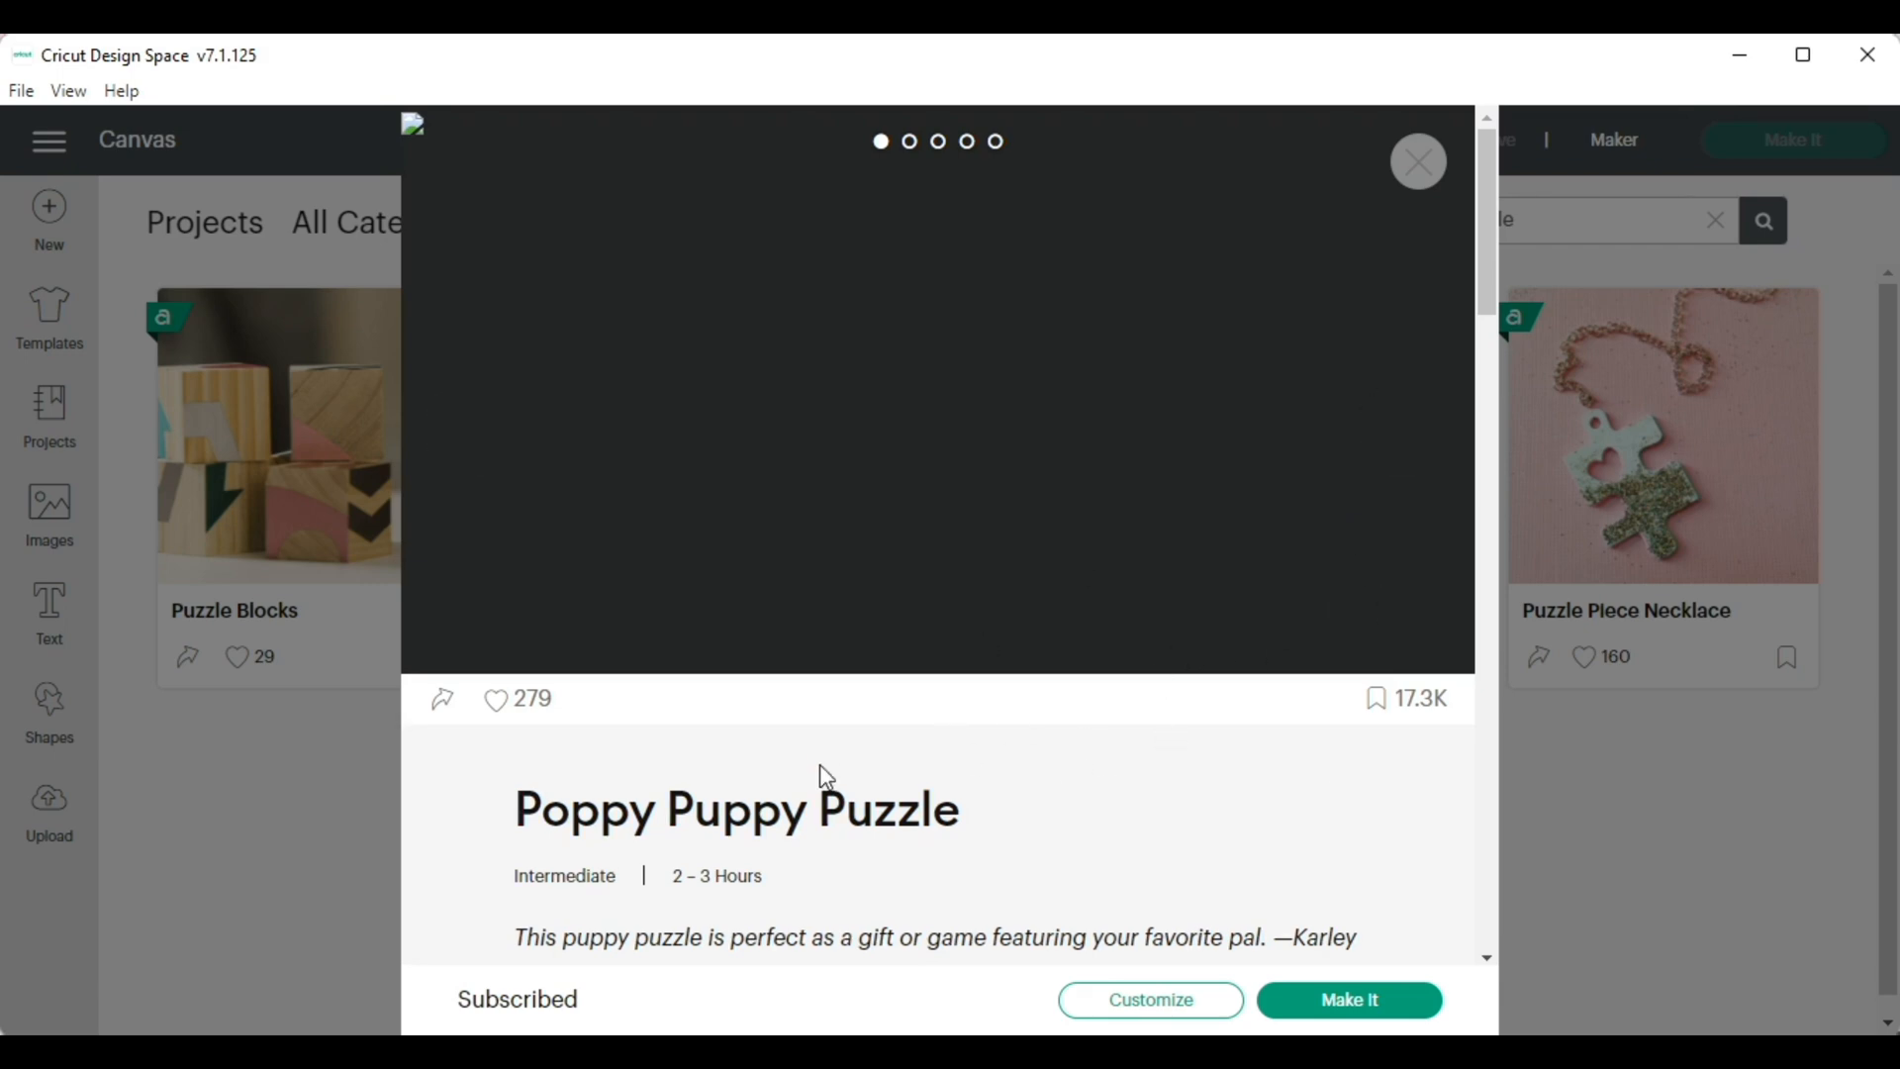
# Read through the Poppy Puppy Puzzle project's materials, preparation, cutting and assembly instructions
pyautogui.scroll(-1, 1203, 787)
pyautogui.scroll(-1, 1203, 787)
pyautogui.scroll(-2, 1203, 787)
pyautogui.scroll(-4, 1204, 787)
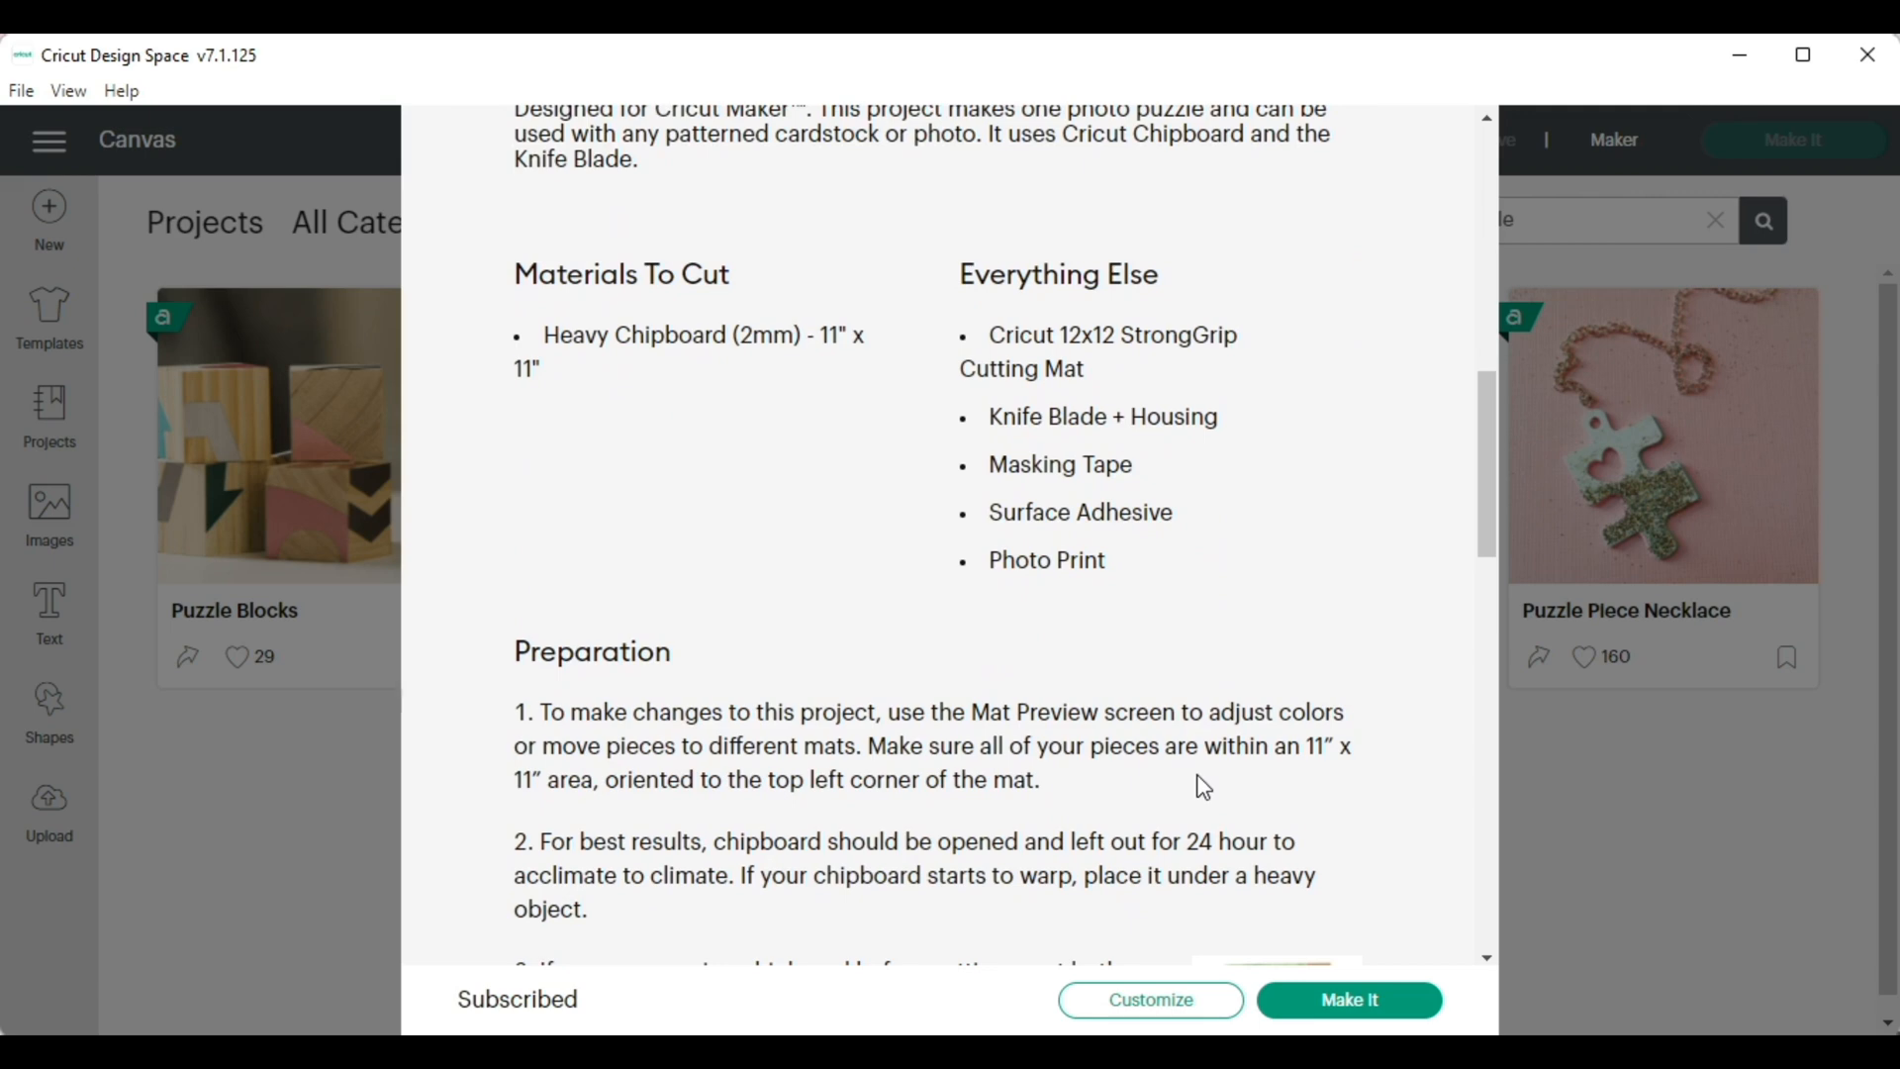
pyautogui.scroll(-2, 1203, 787)
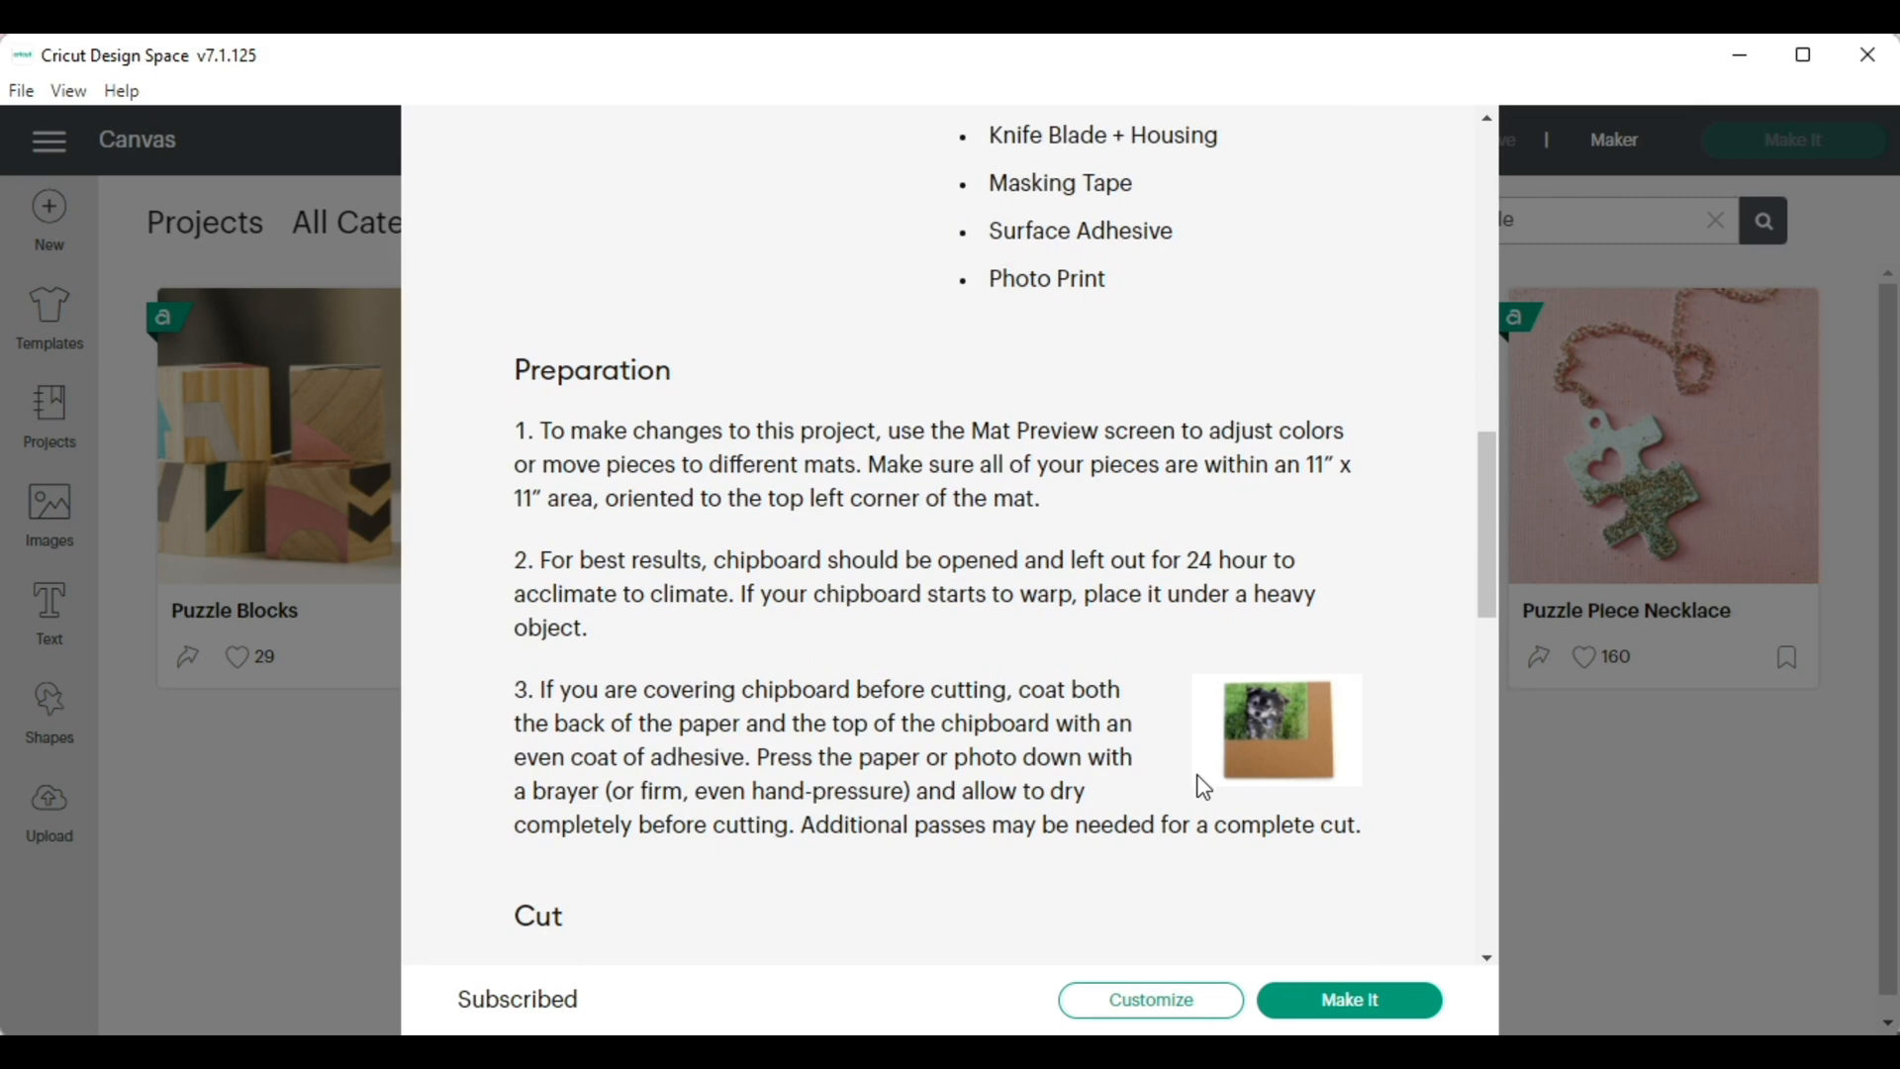
pyautogui.scroll(-5, 1203, 786)
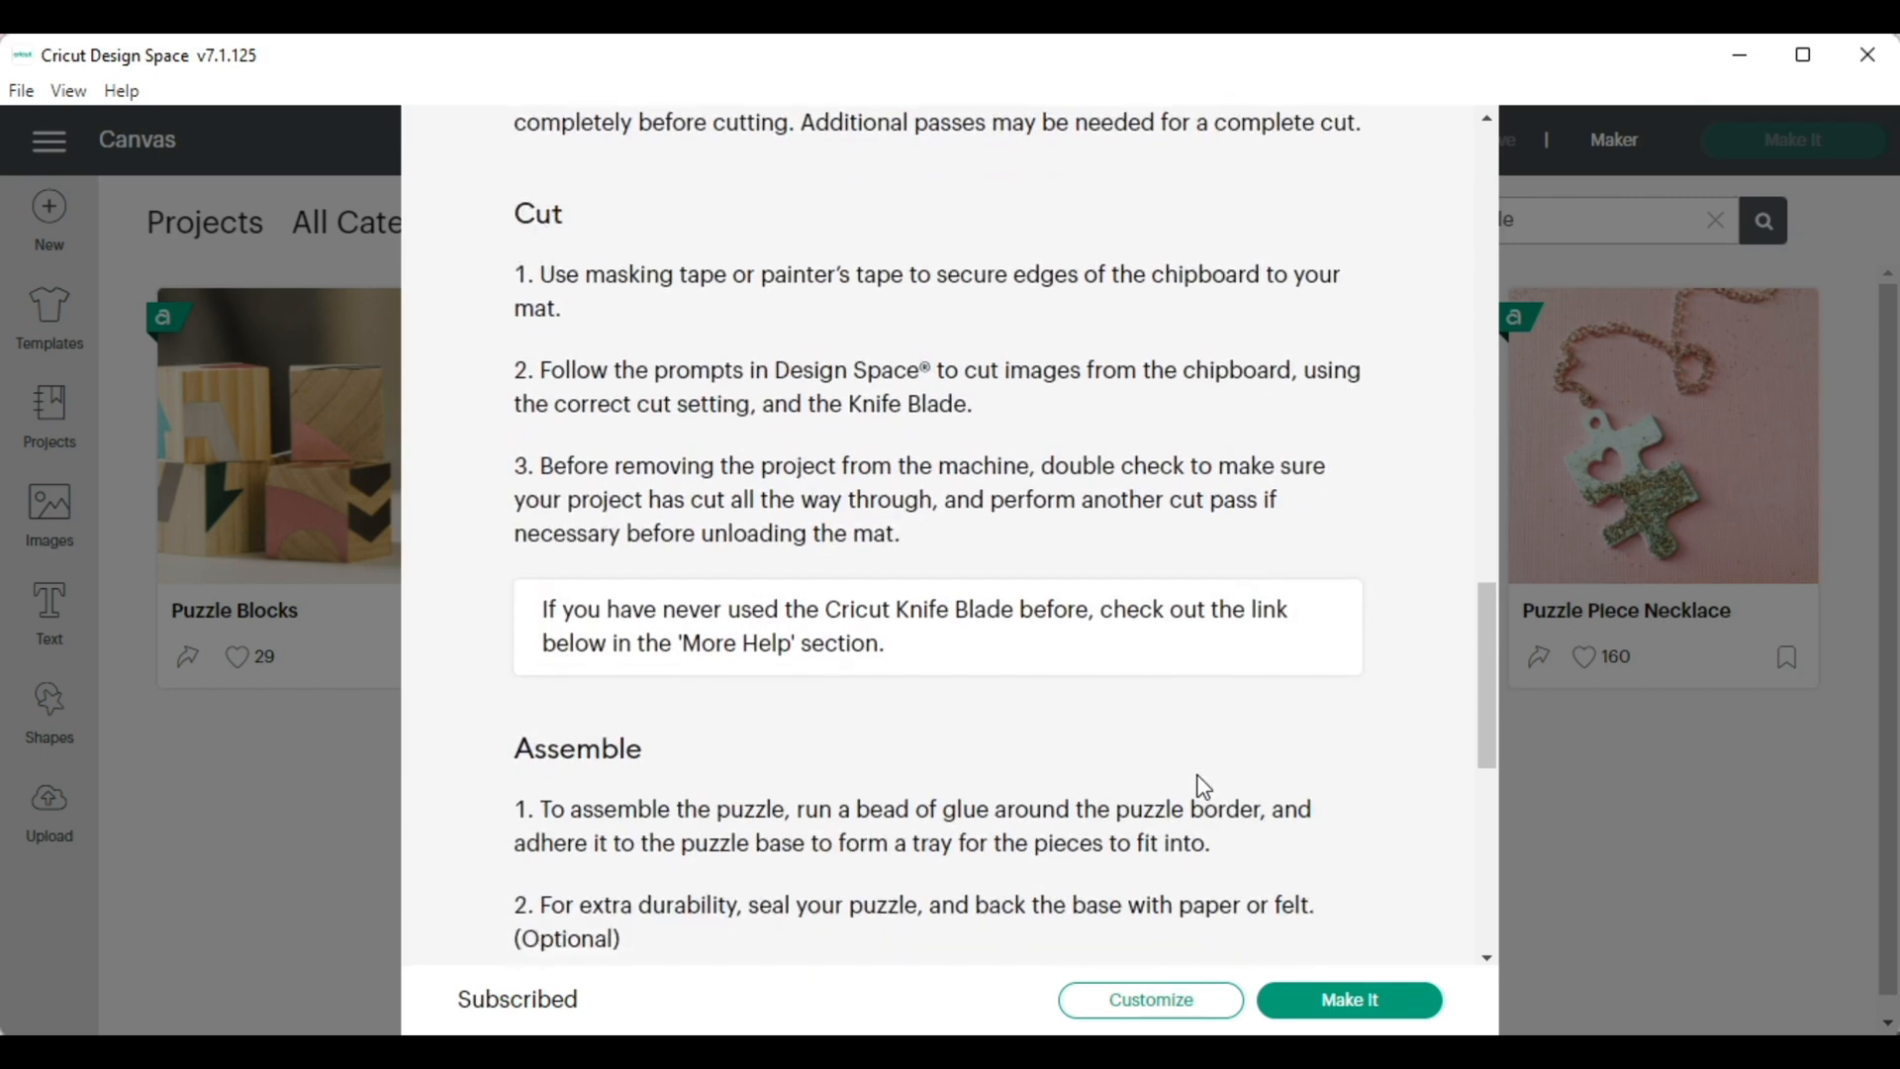
pyautogui.scroll(-3, 1204, 786)
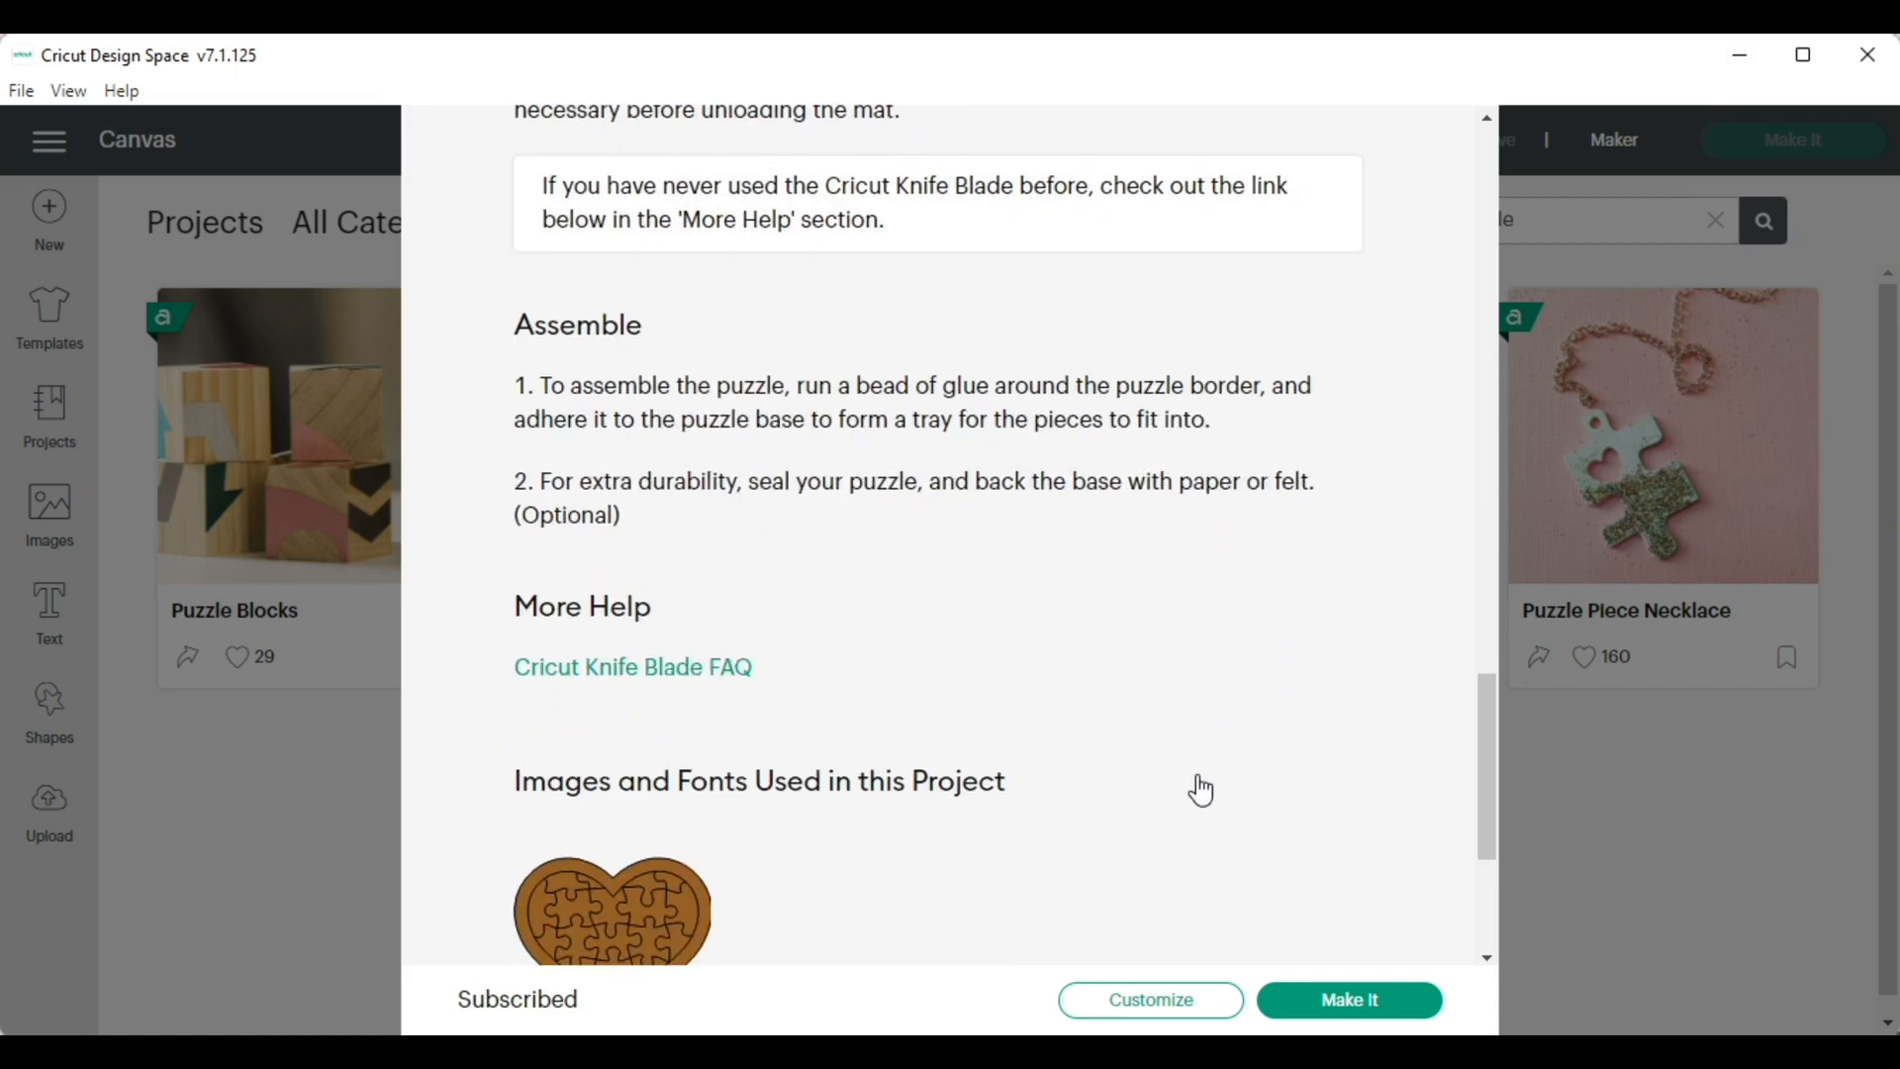
pyautogui.scroll(-1, 1201, 789)
pyautogui.scroll(10, 1201, 788)
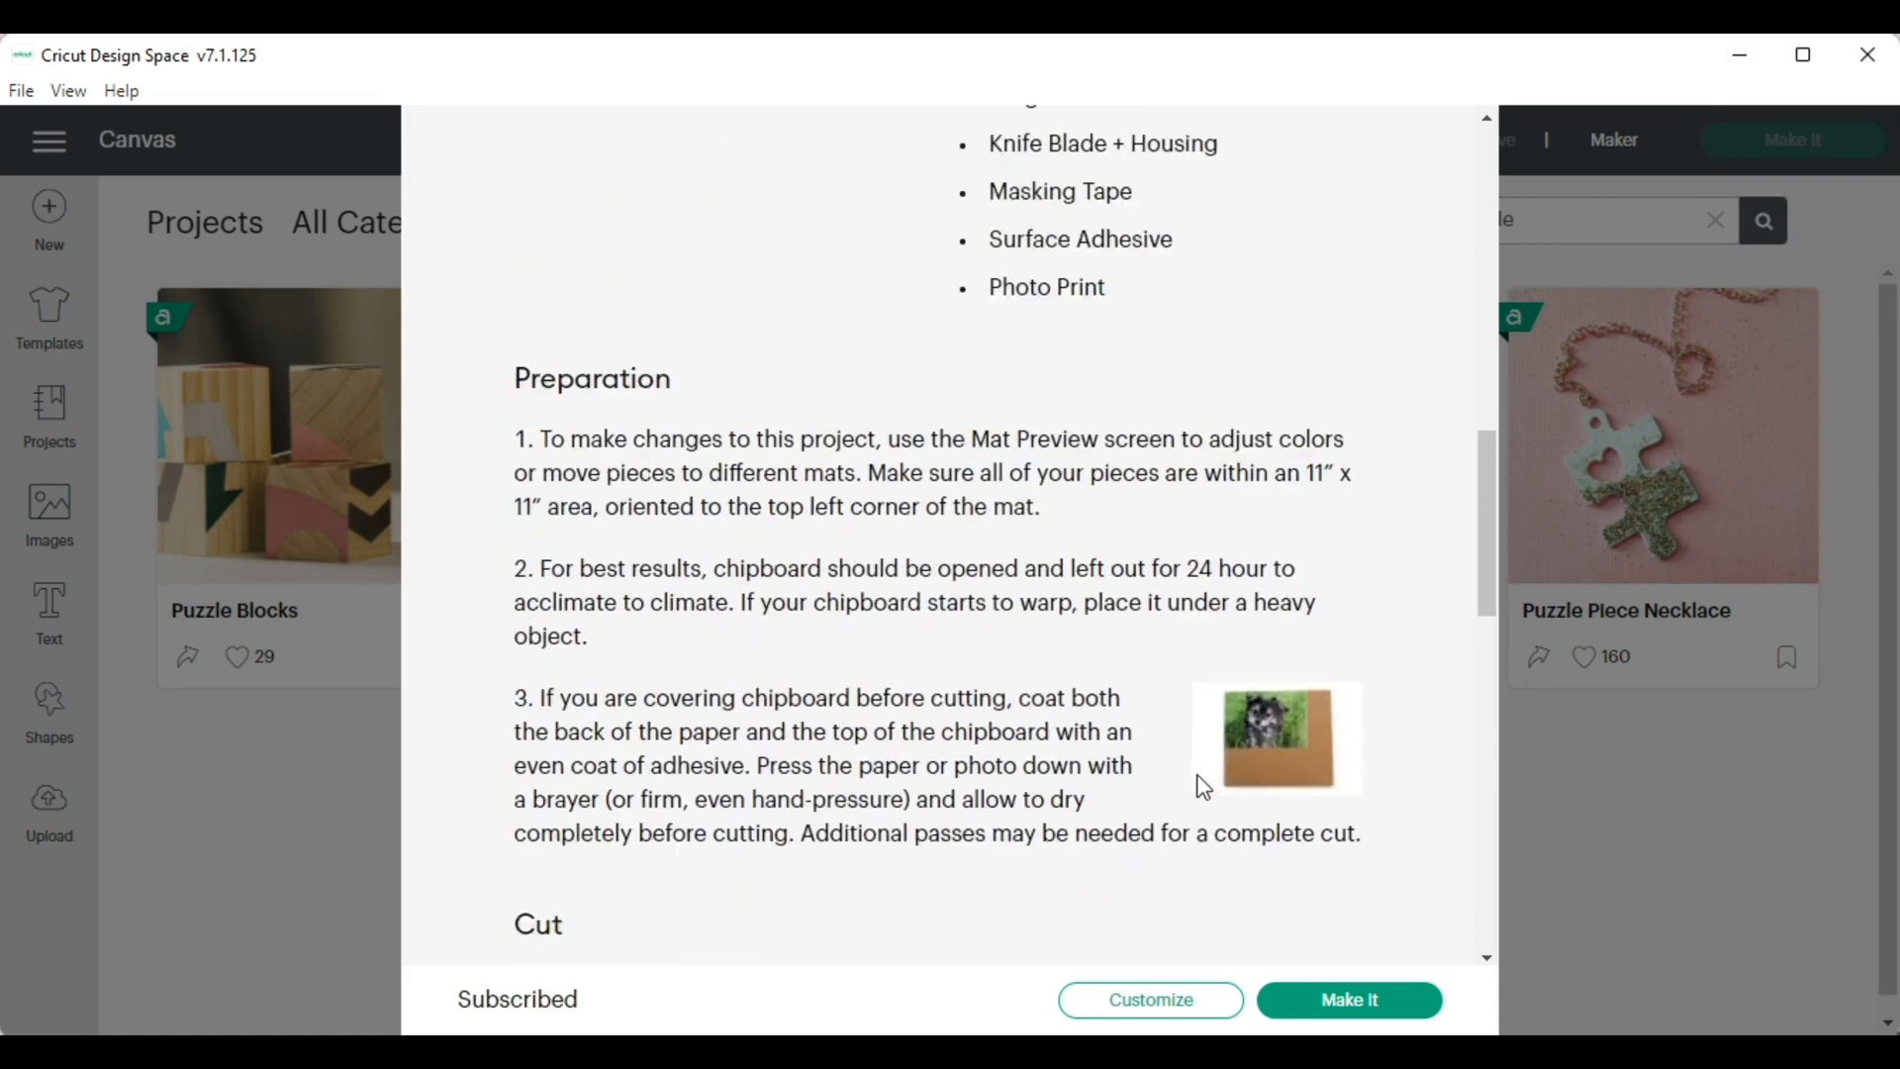
pyautogui.scroll(8, 1203, 787)
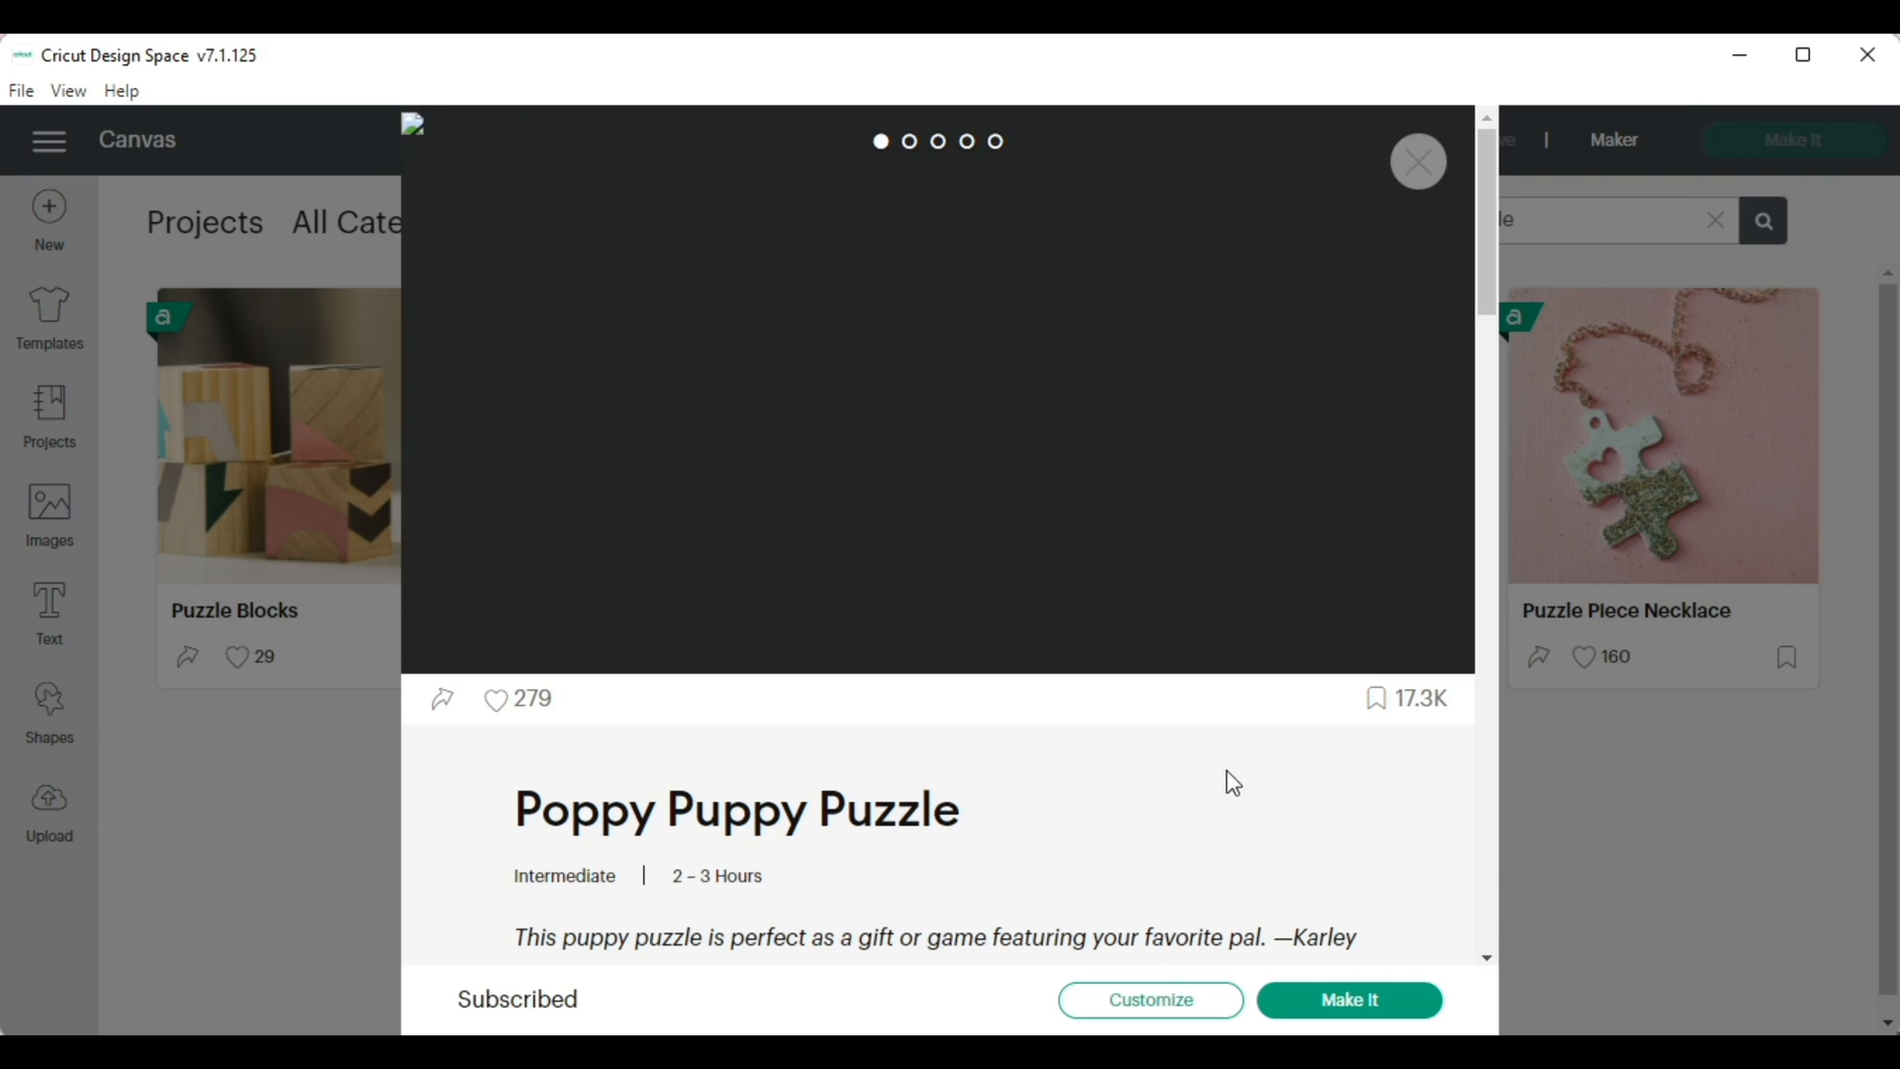
pyautogui.scroll(-10, 1232, 786)
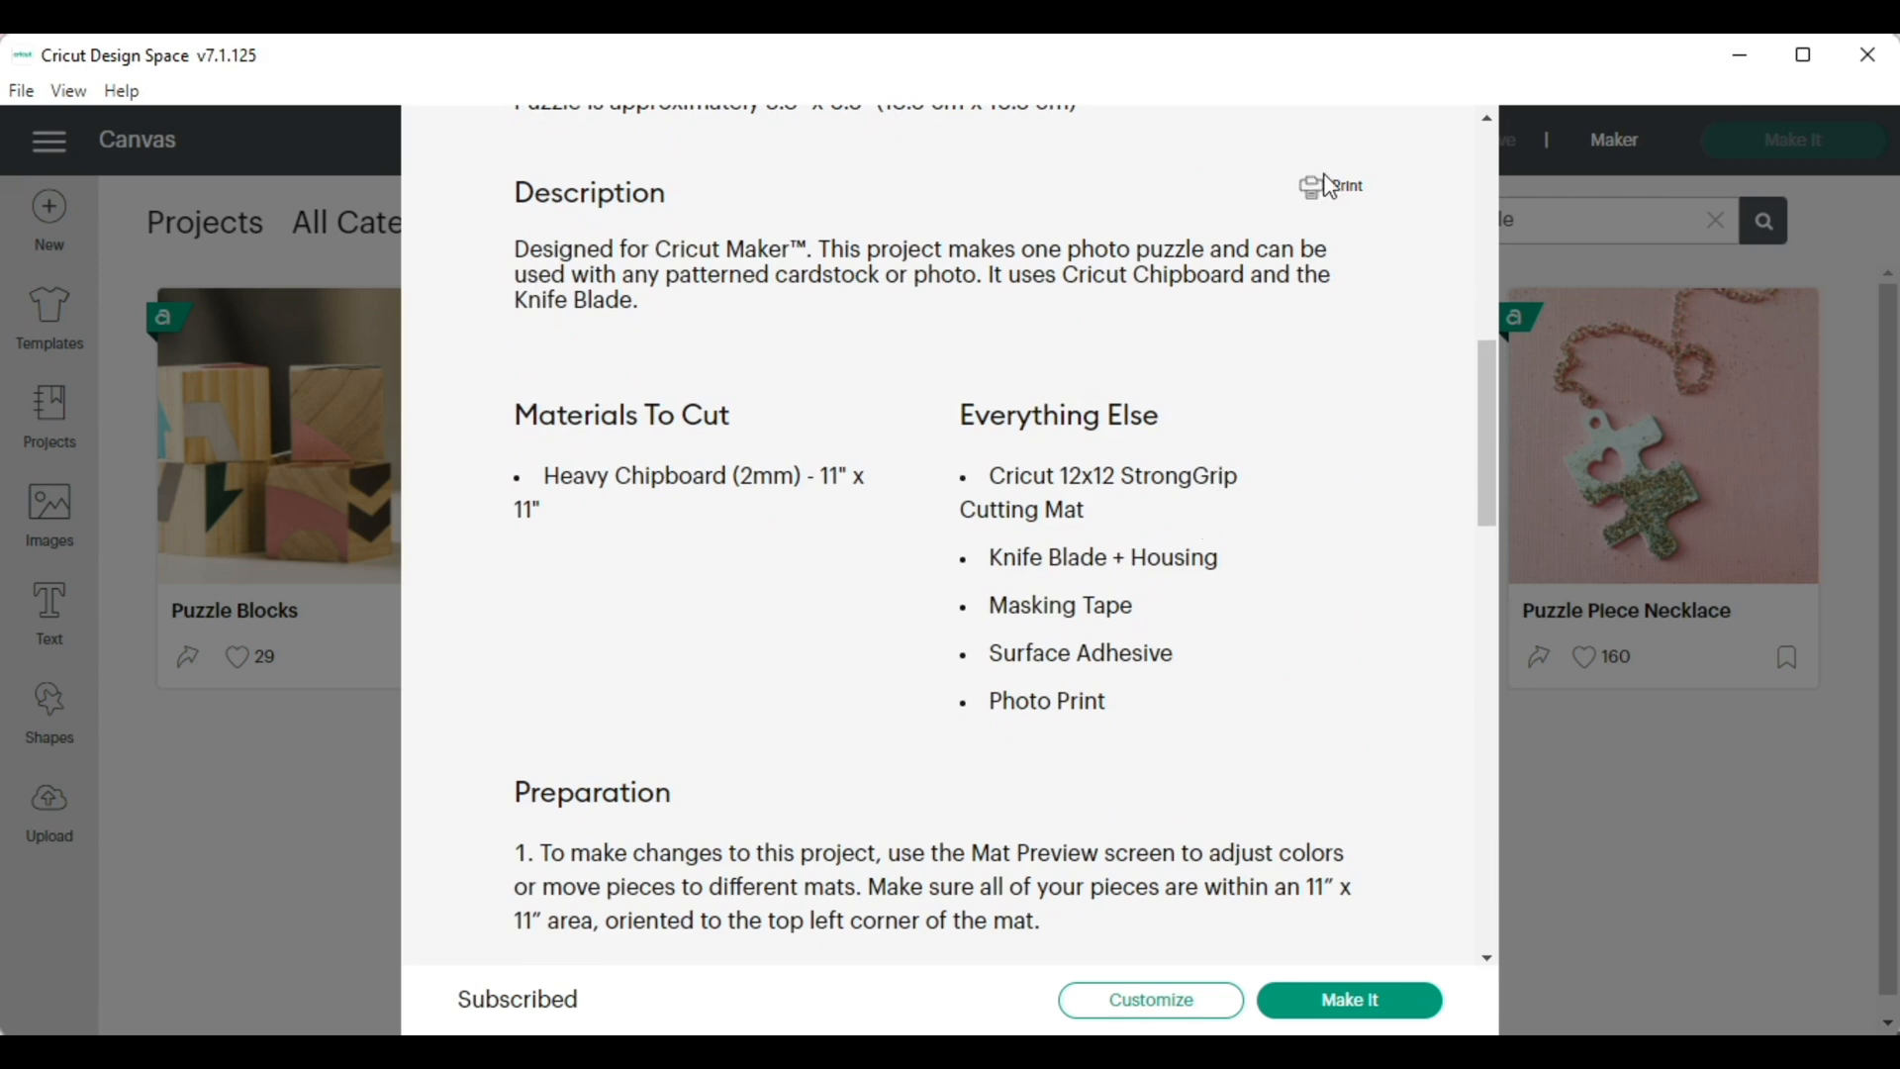
# Open the project for customizing and position the heart puzzle near the canvas's upper-left corner, leaving free space beside it
pyautogui.click(1171, 1000)
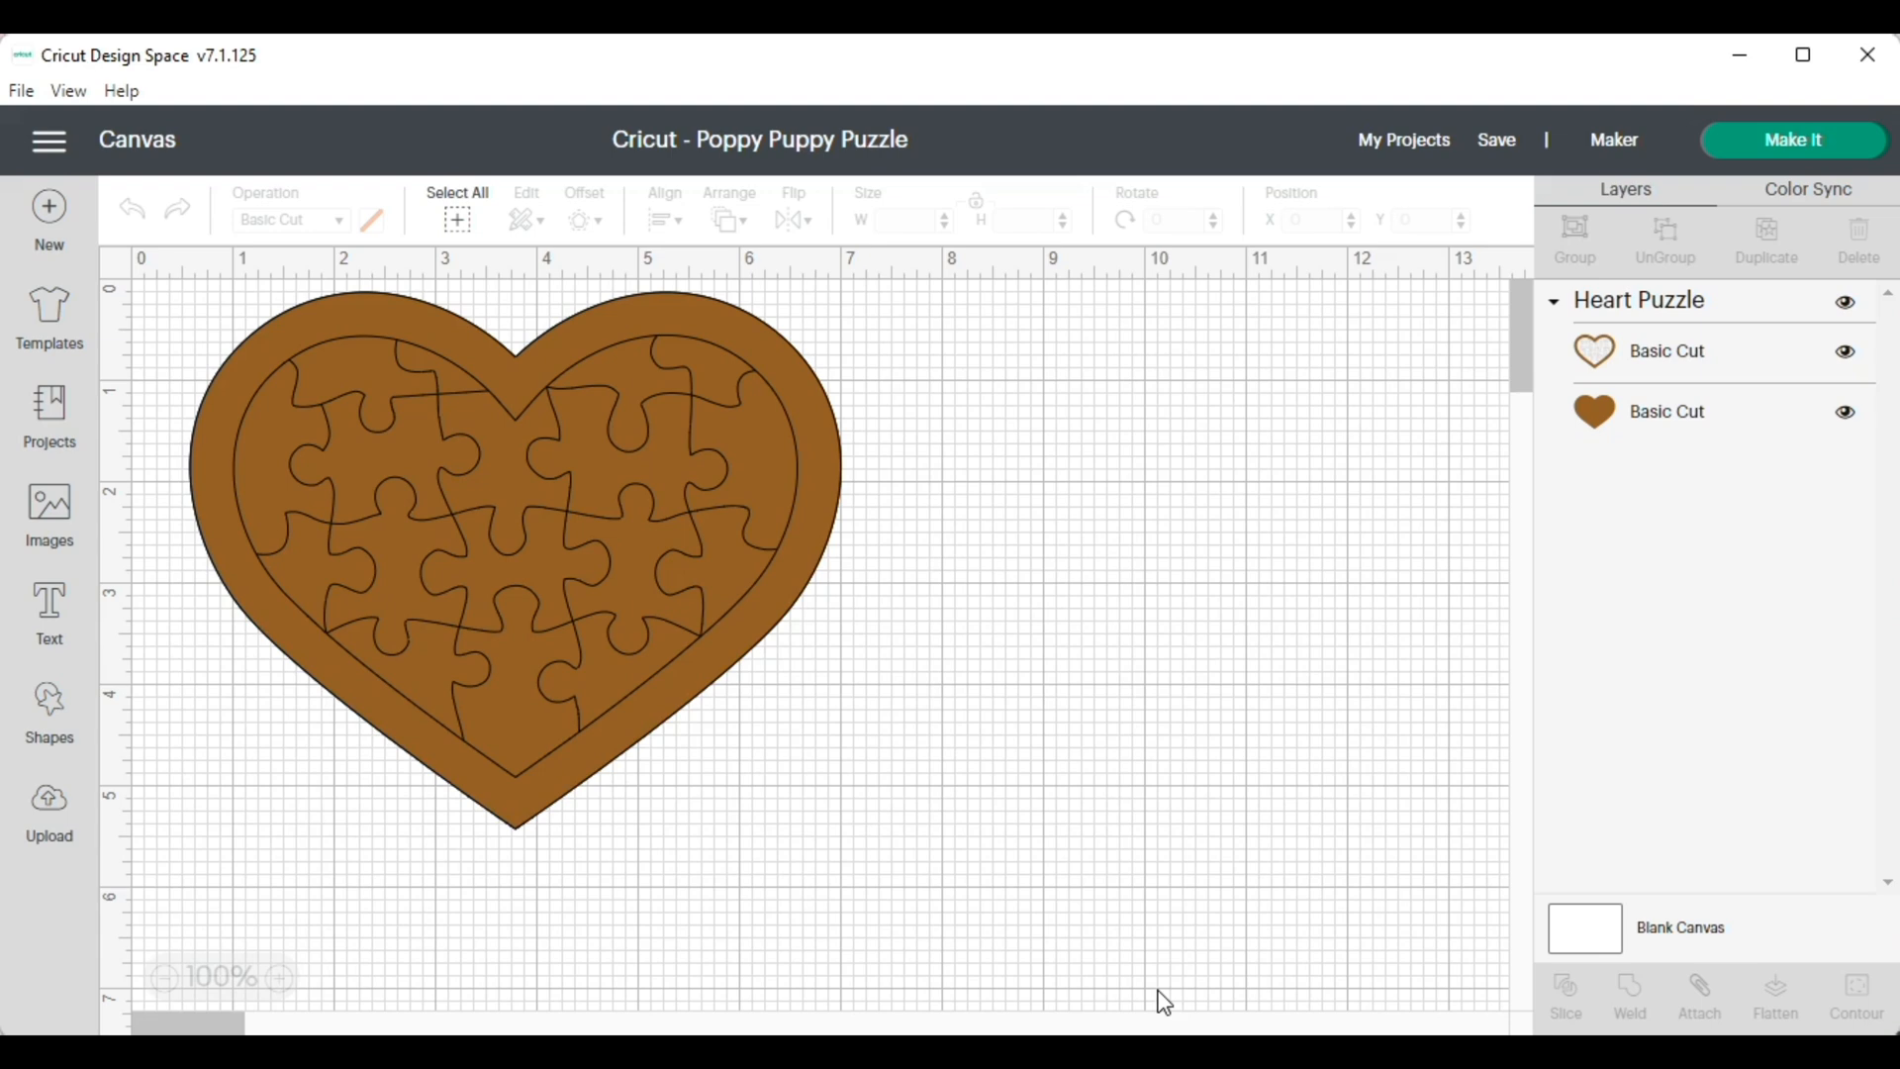
pyautogui.moveTo(686, 567); pyautogui.dragTo(1259, 616)
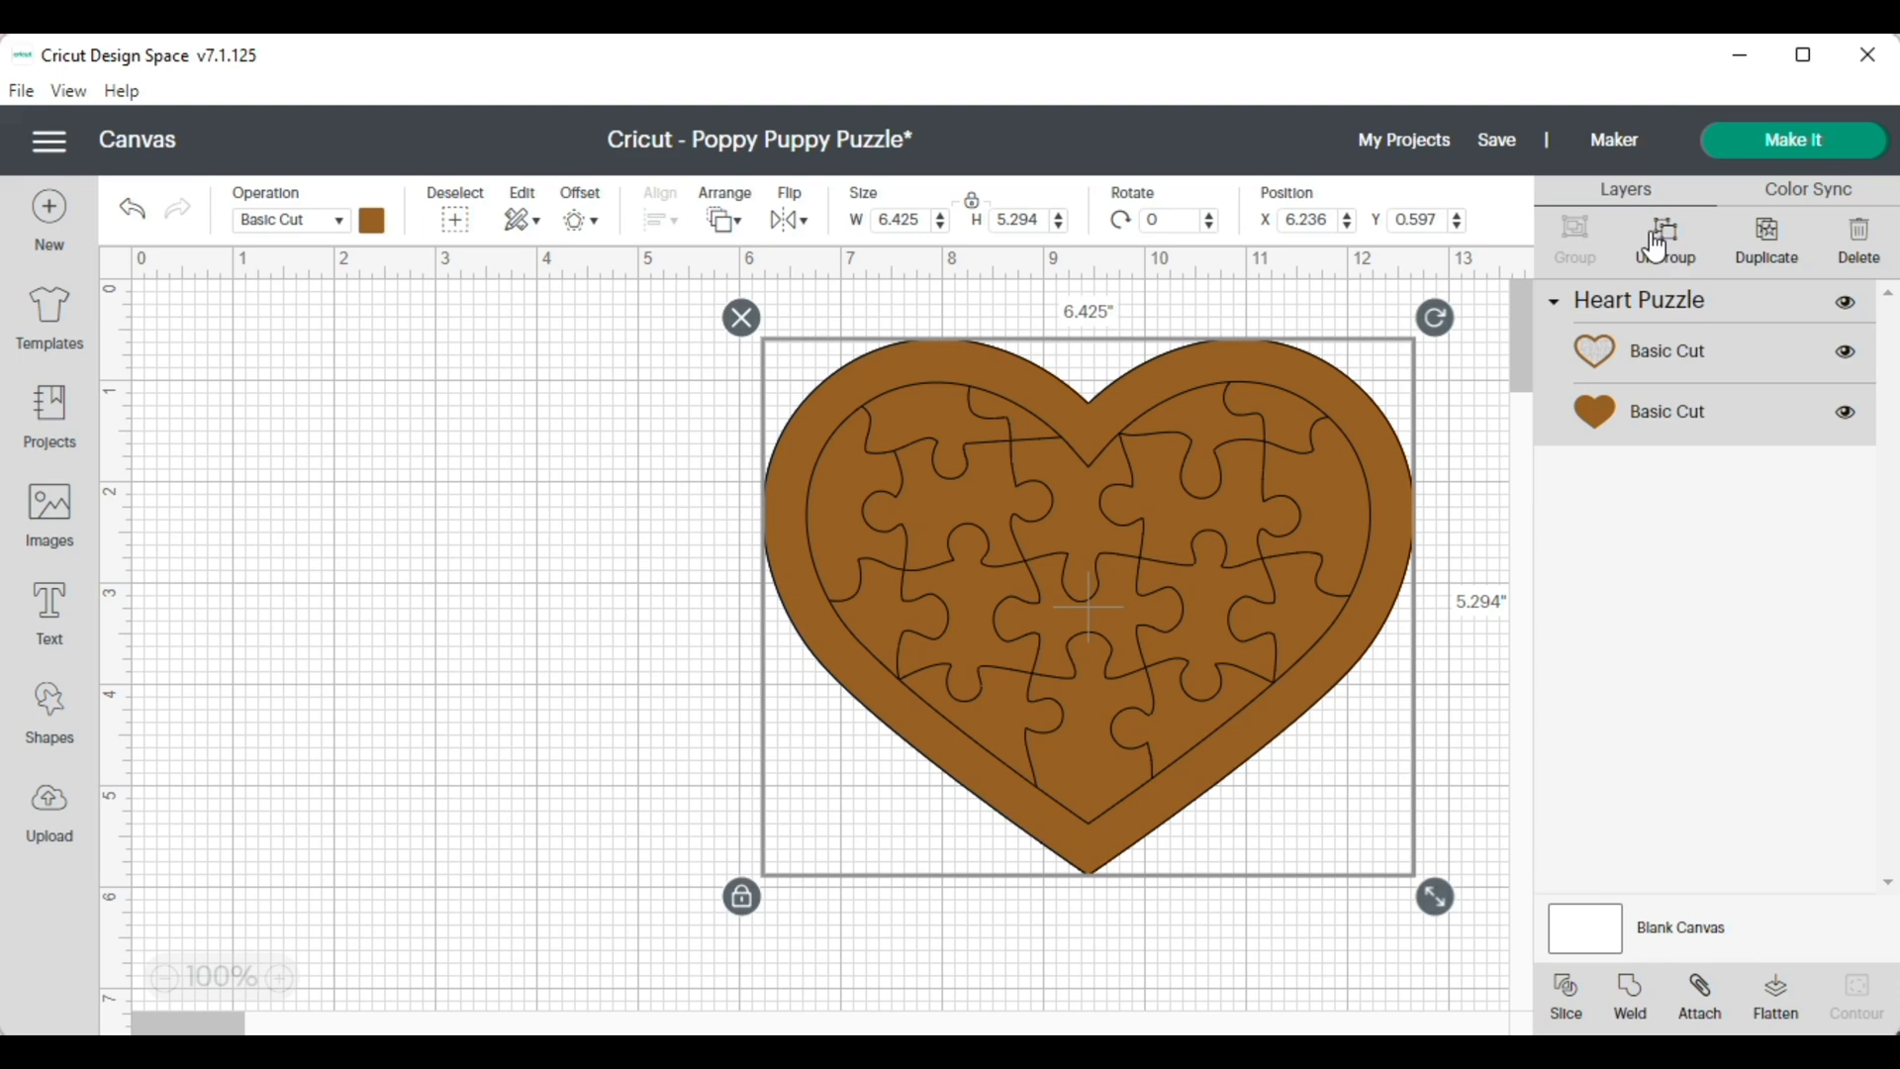
pyautogui.click(165, 979)
pyautogui.click(165, 979)
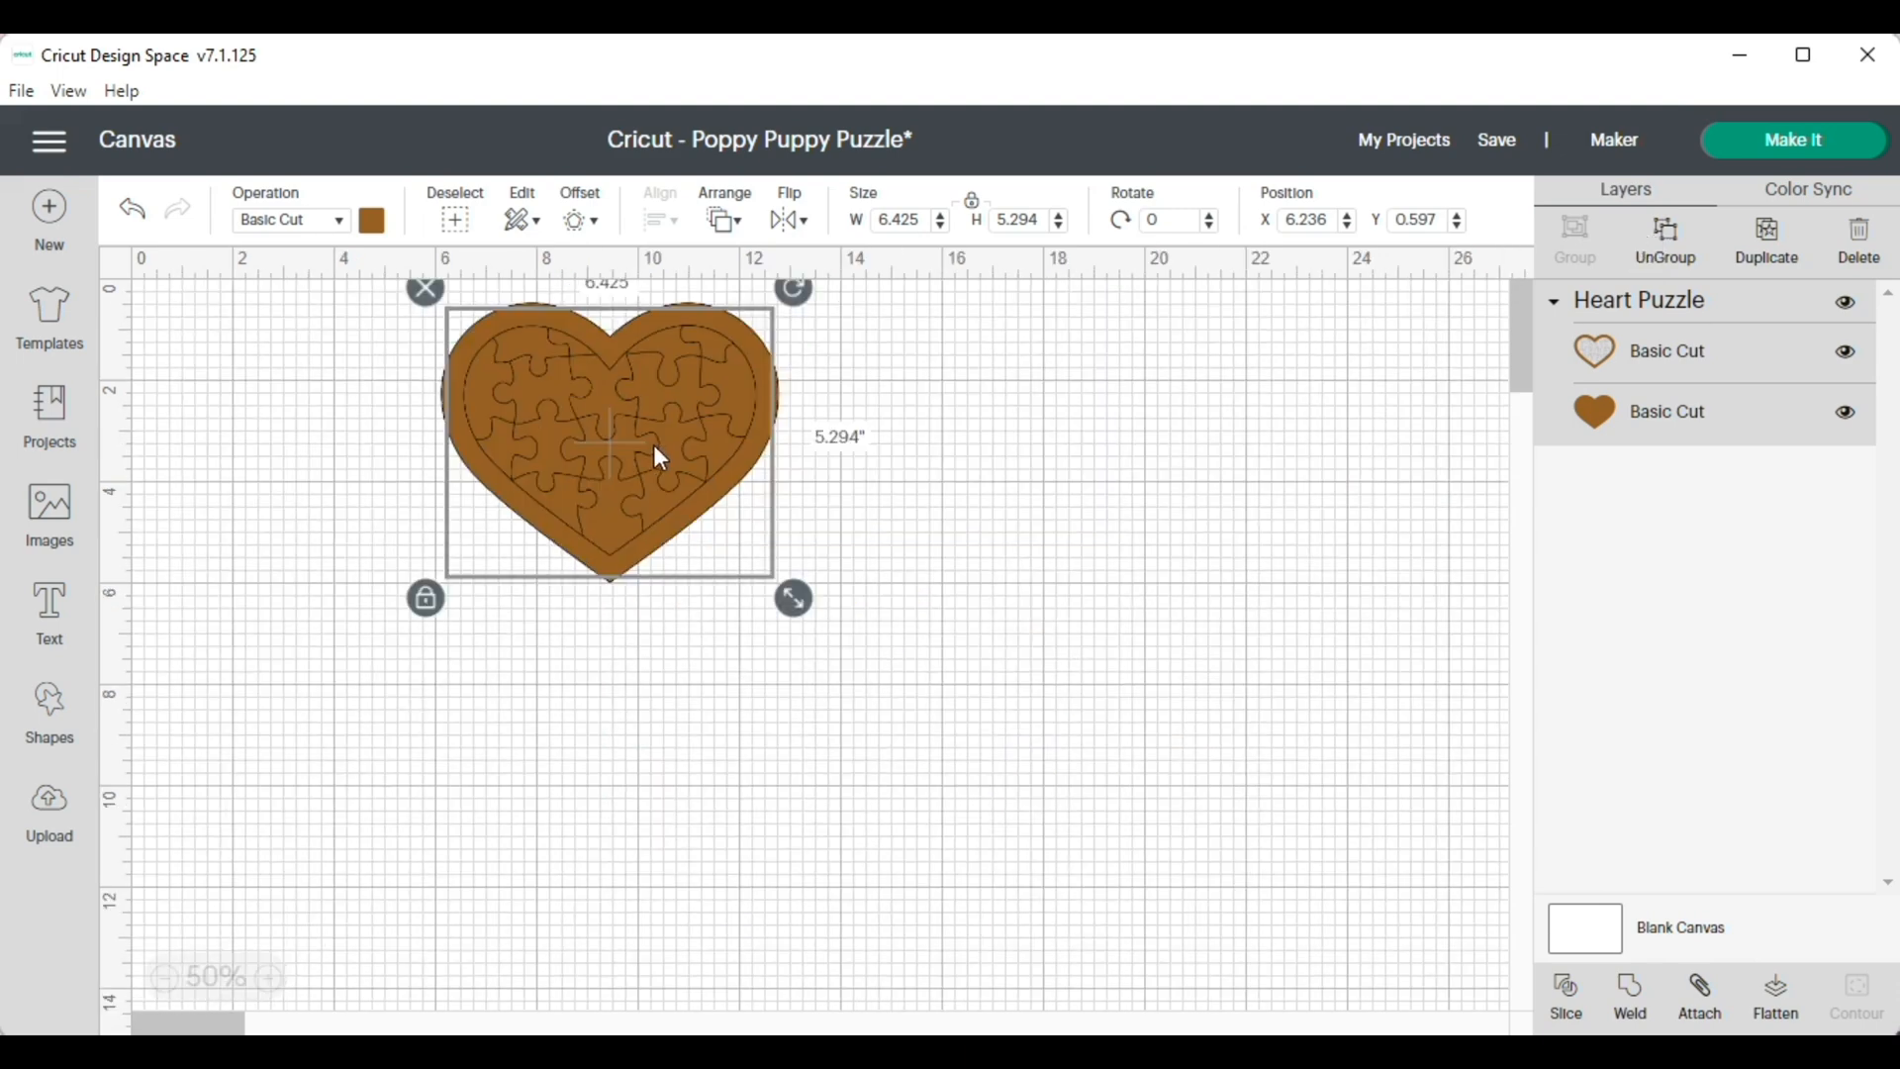
pyautogui.click(703, 586)
pyautogui.moveTo(660, 471); pyautogui.dragTo(432, 483)
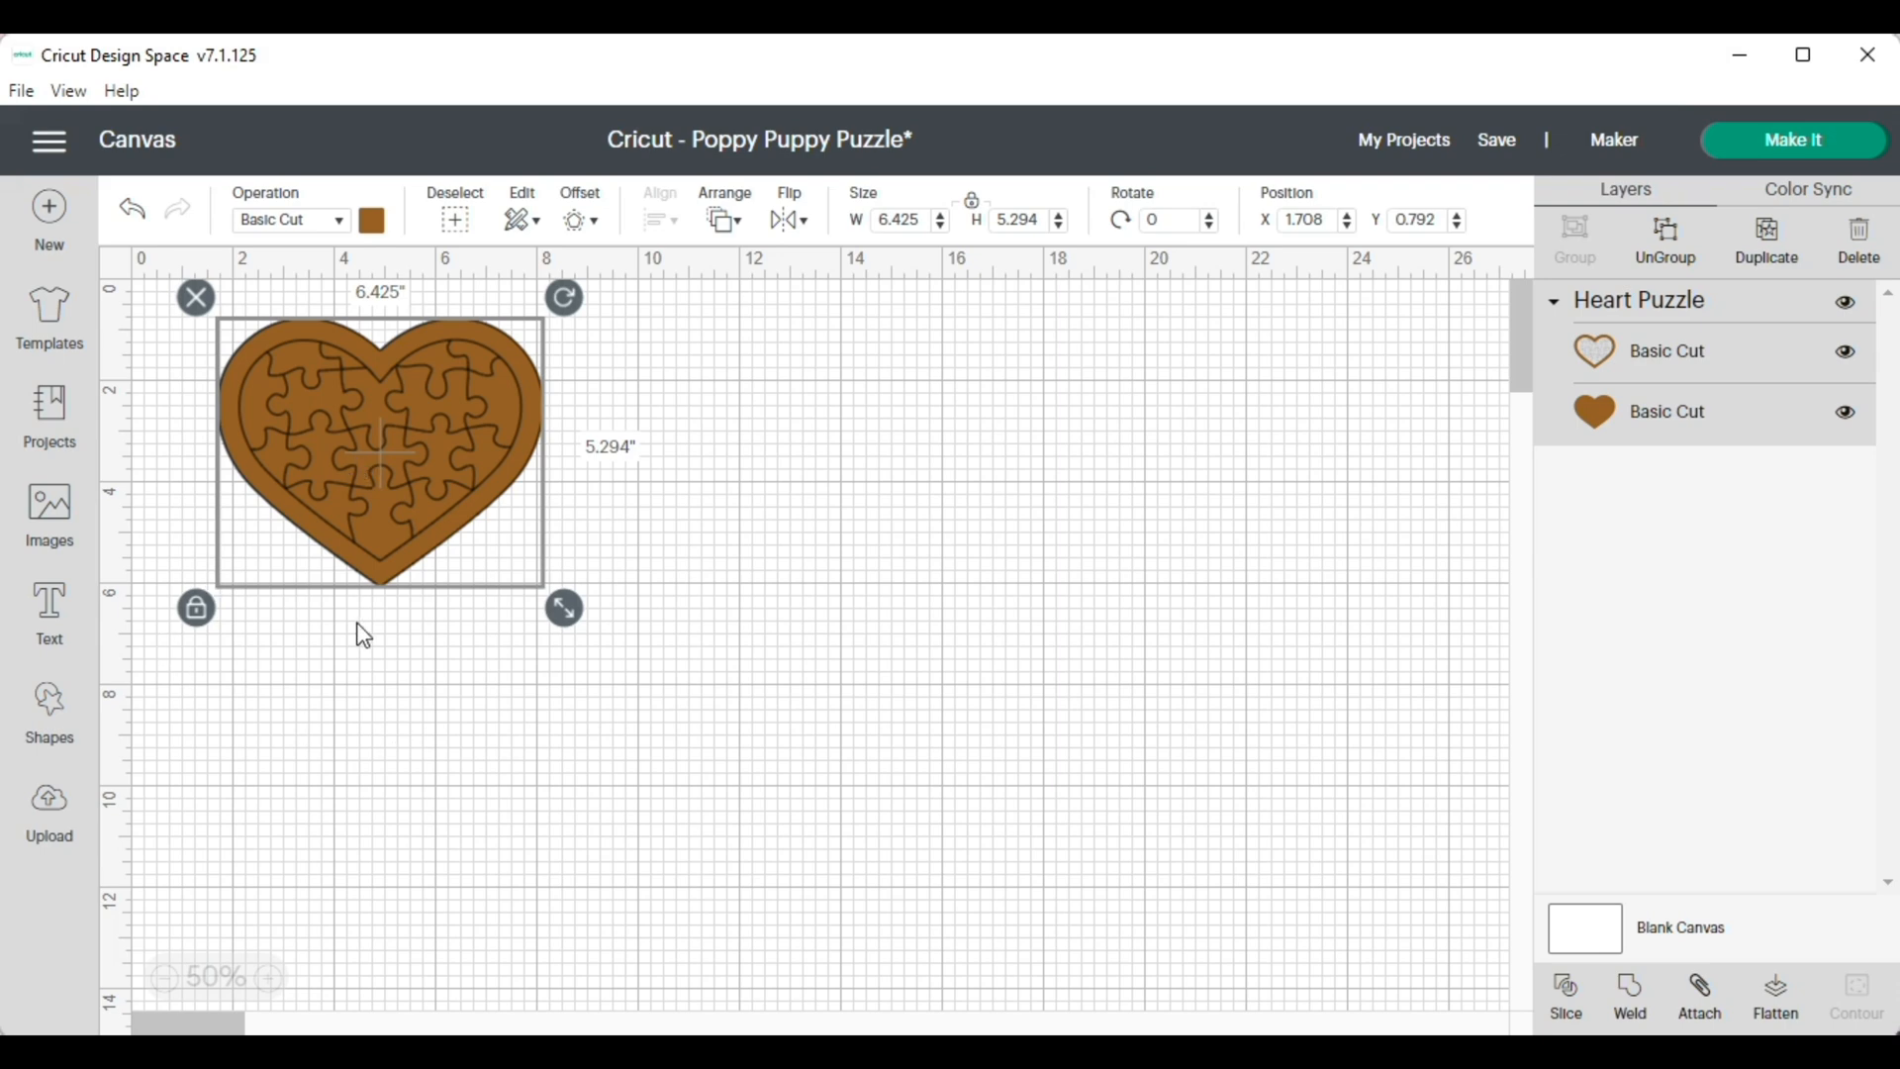
# Insert a rectangle with rounded corners and place it to the right of the heart puzzle
pyautogui.click(51, 705)
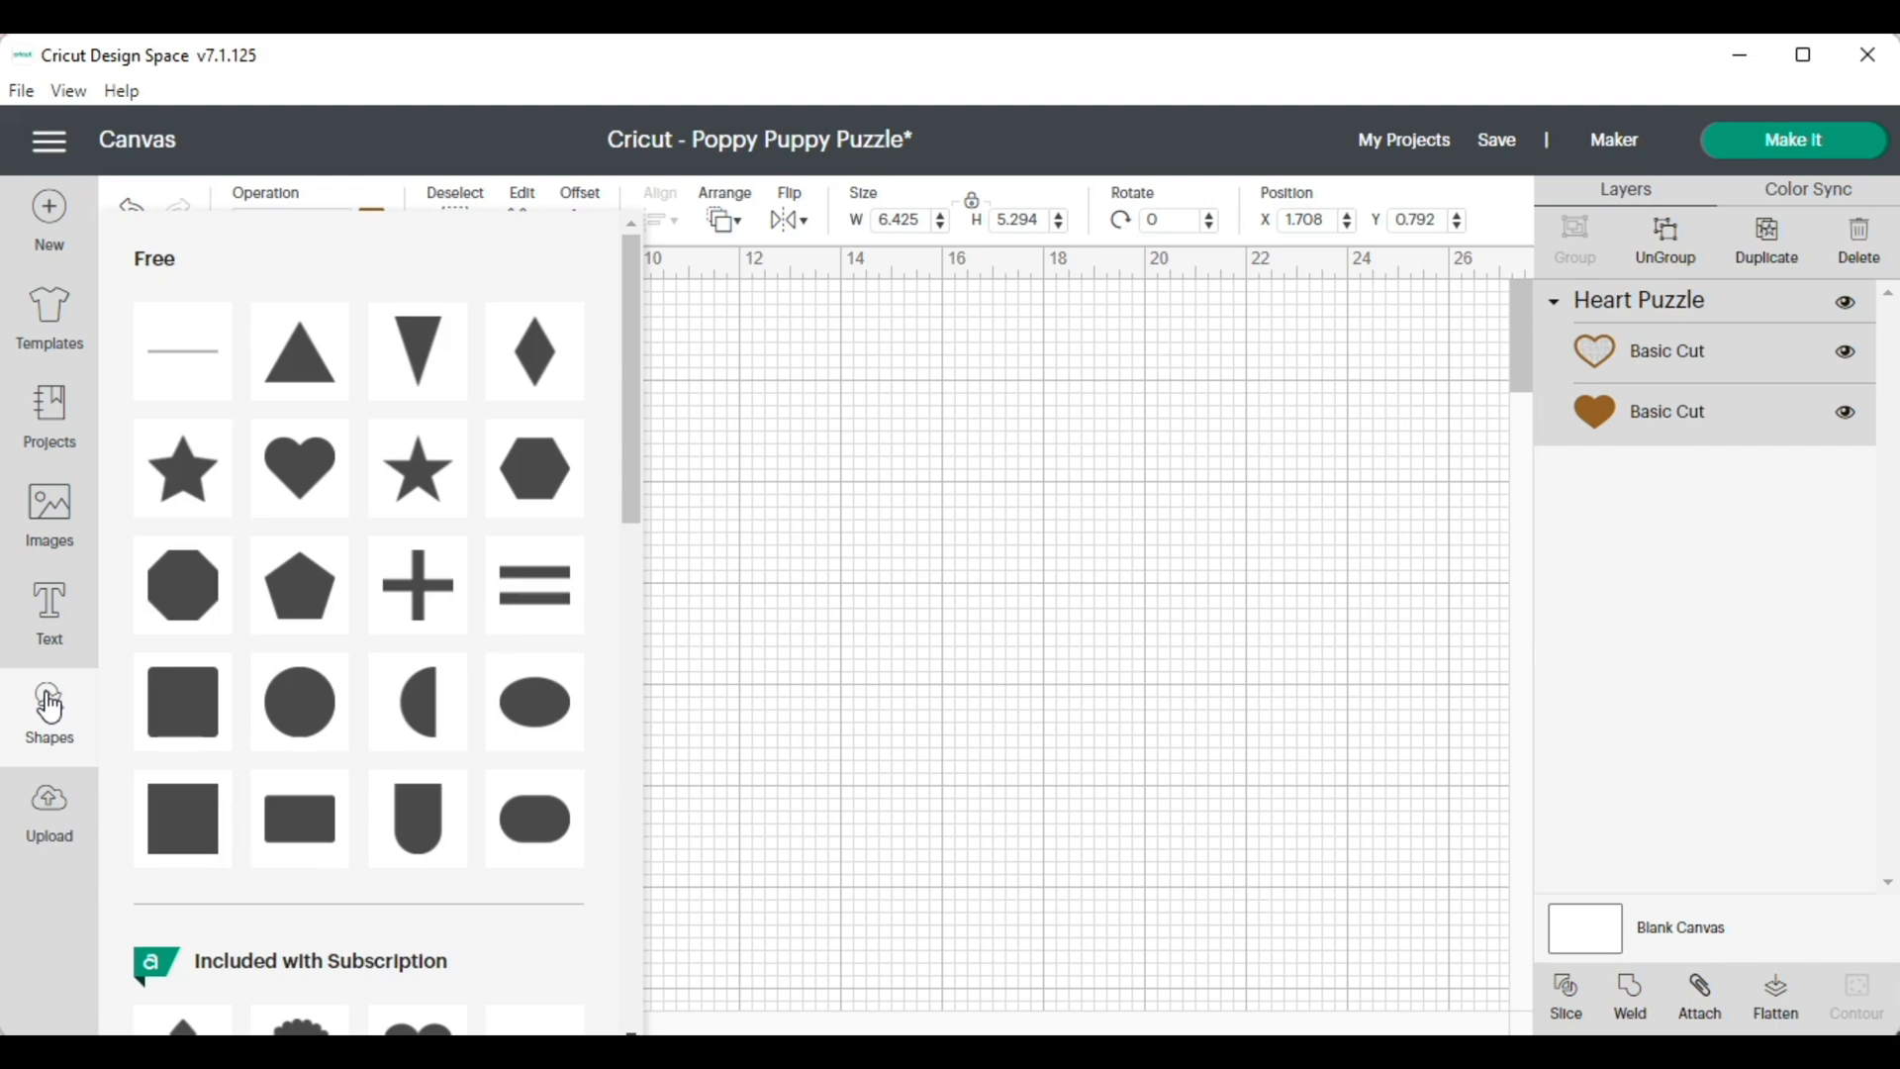
pyautogui.click(299, 818)
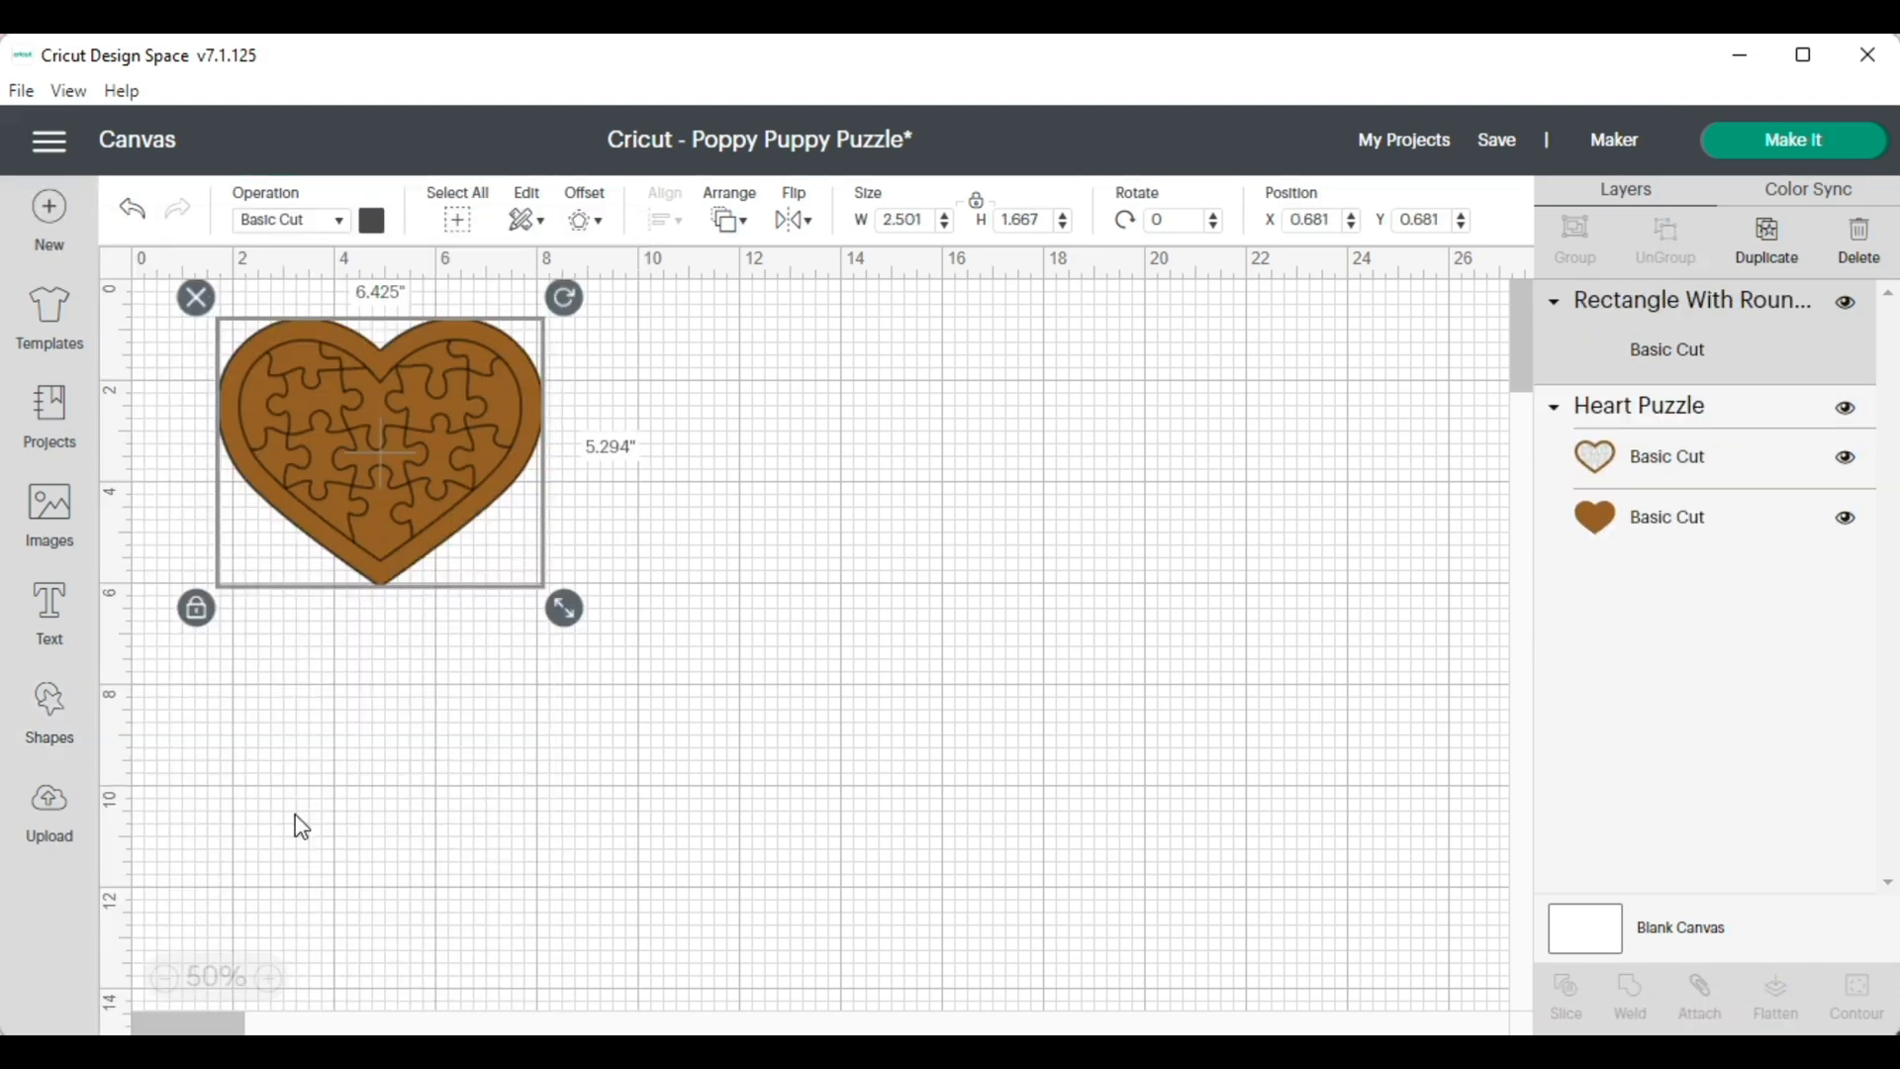
pyautogui.moveTo(238, 329); pyautogui.dragTo(773, 384)
# Unlock the rectangle's proportions, size it 9.25 inches wide by 6.75 inches high, and adjust its place beside the heart
pyautogui.click(674, 464)
pyautogui.click(910, 218)
pyautogui.write('9.25')
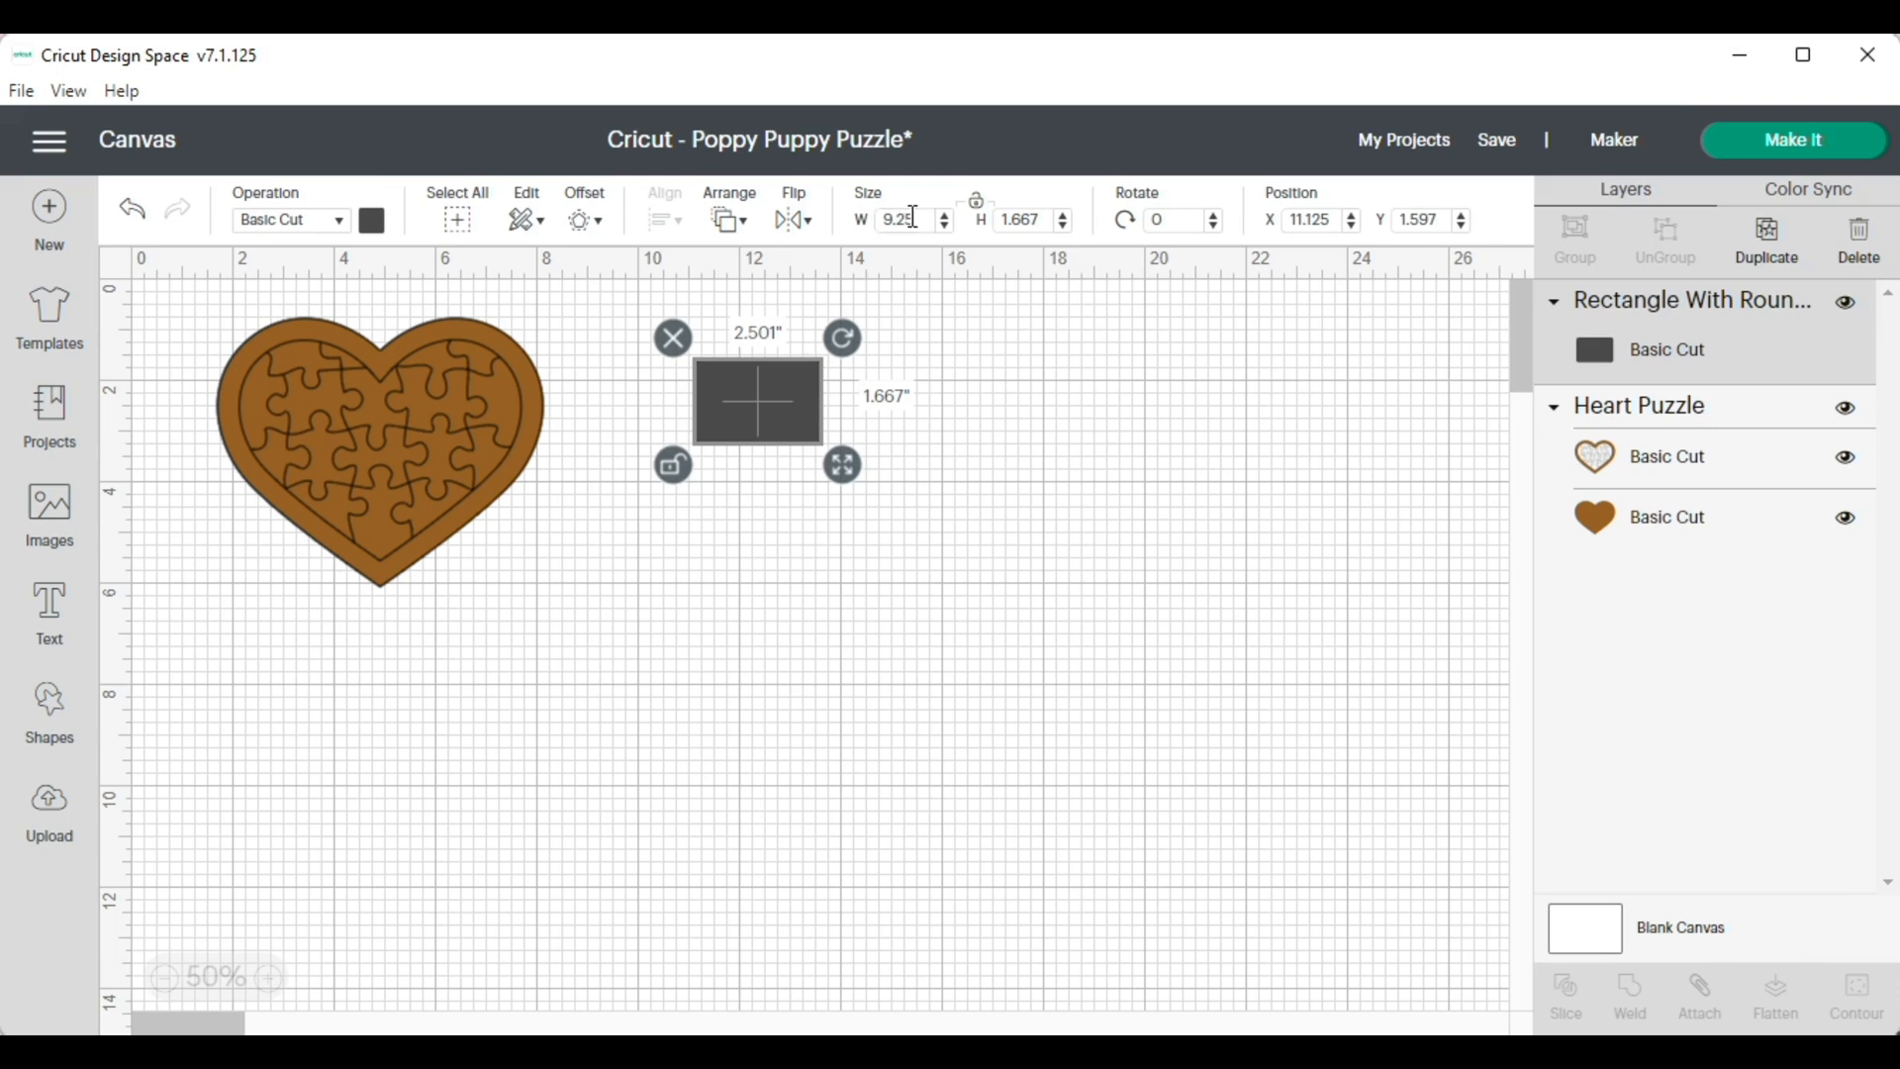
pyautogui.press('Return')
pyautogui.click(1039, 216)
pyautogui.write('6.75')
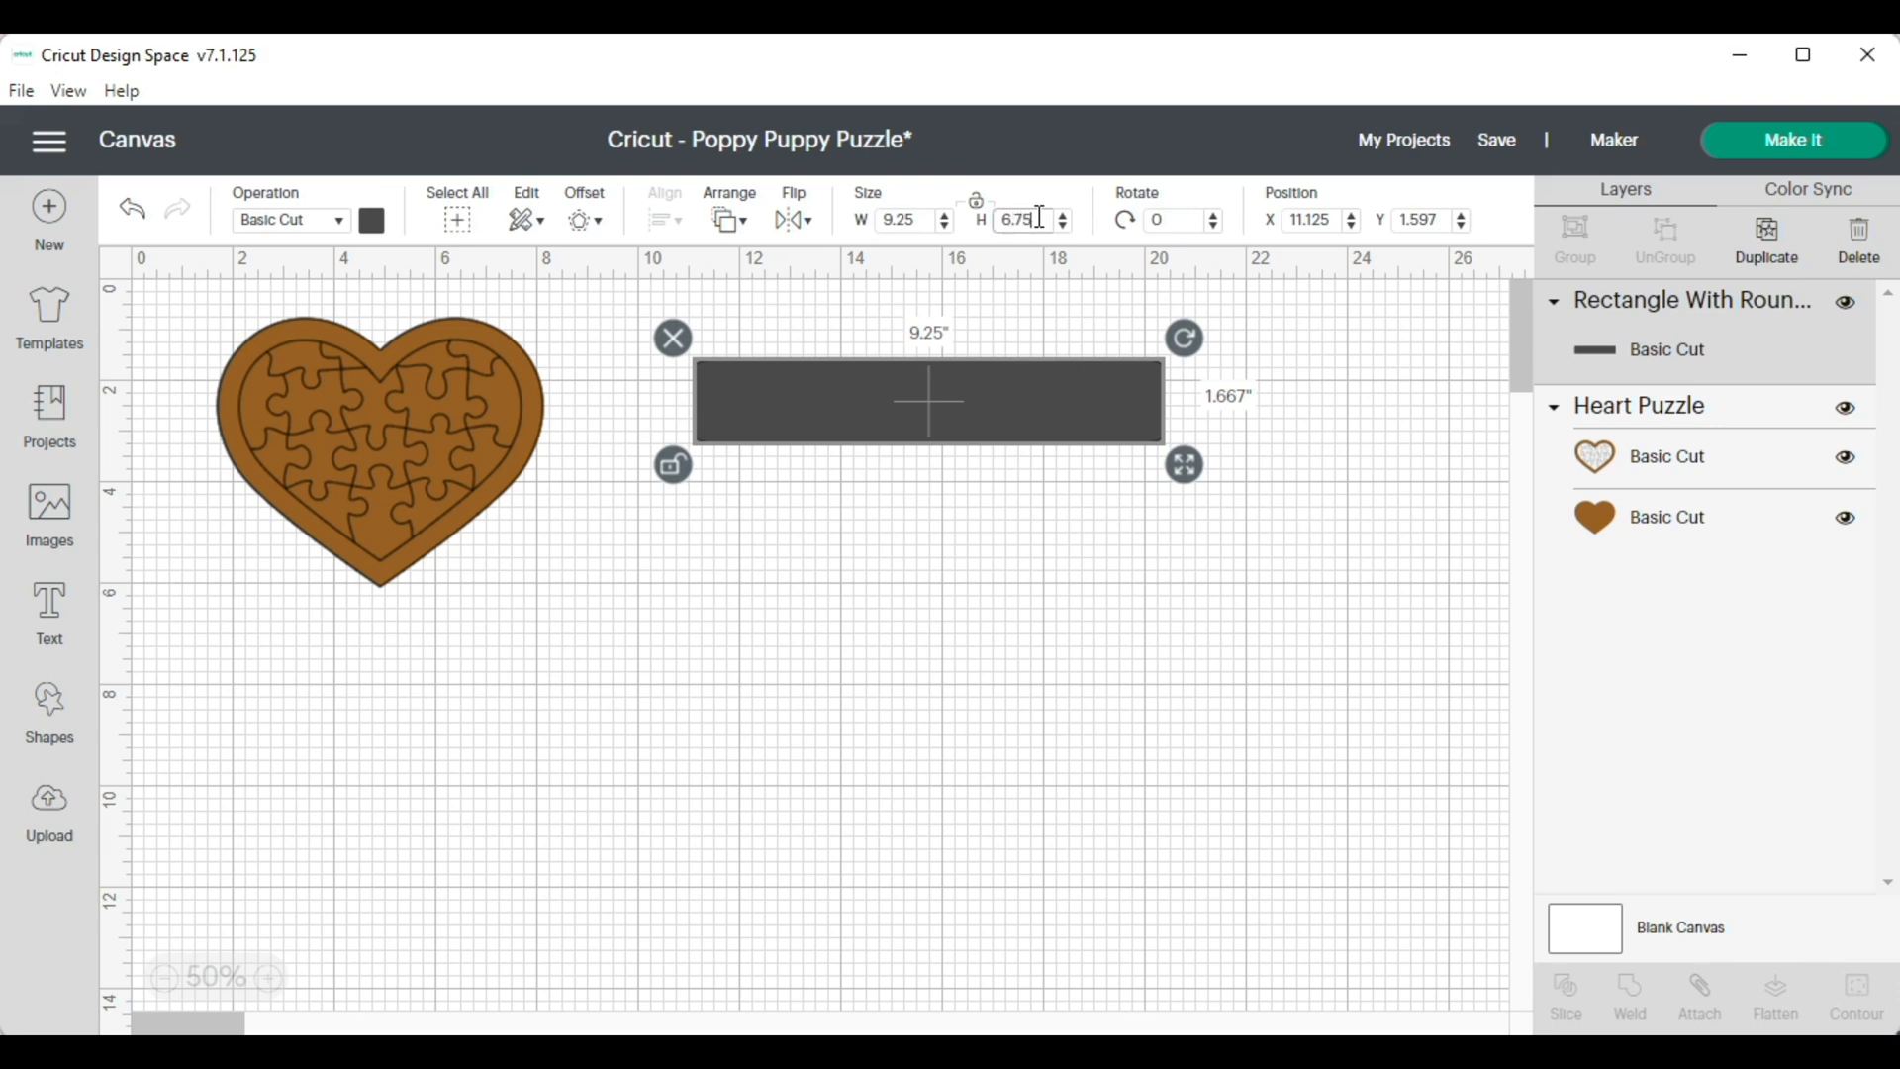
pyautogui.press('Return')
pyautogui.moveTo(984, 517)
pyautogui.mouseDown()
pyautogui.moveTo(1008, 556)
pyautogui.moveTo(969, 516)
pyautogui.mouseUp()
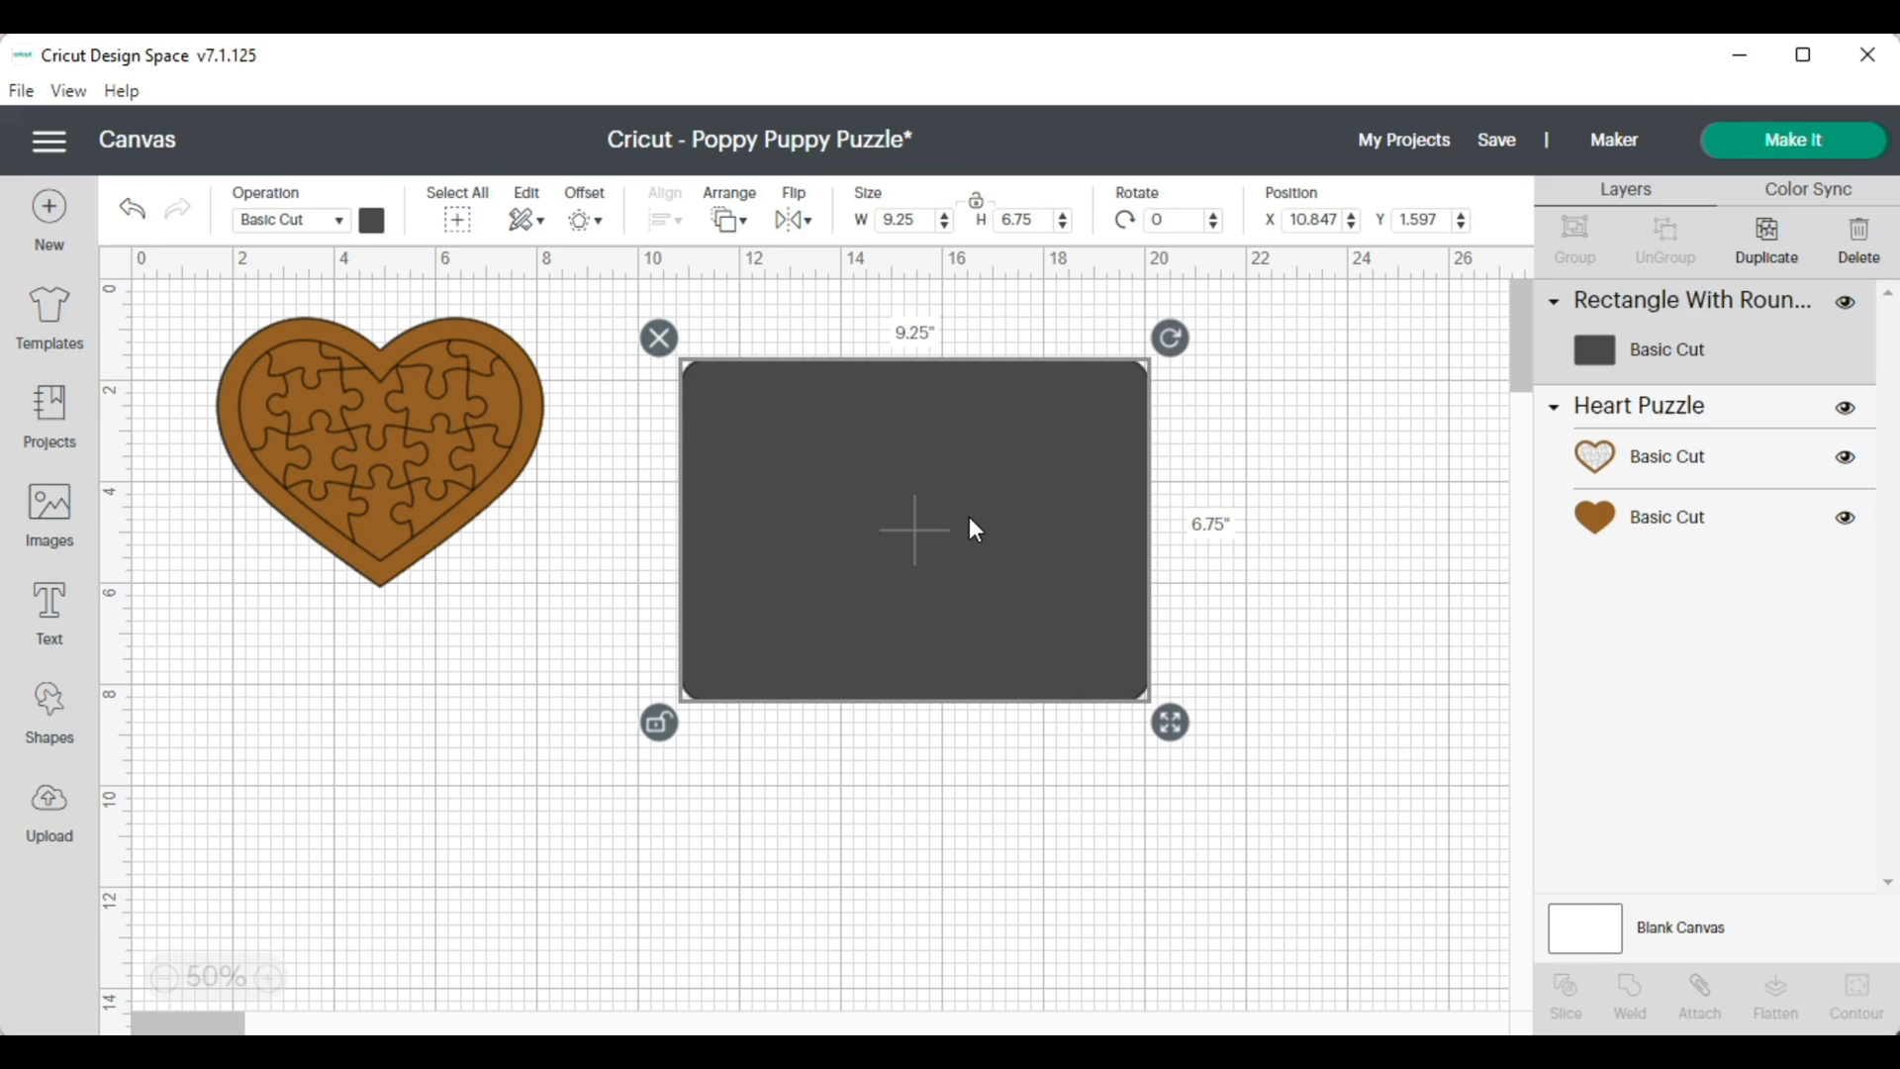
pyautogui.moveTo(950, 539); pyautogui.dragTo(968, 531)
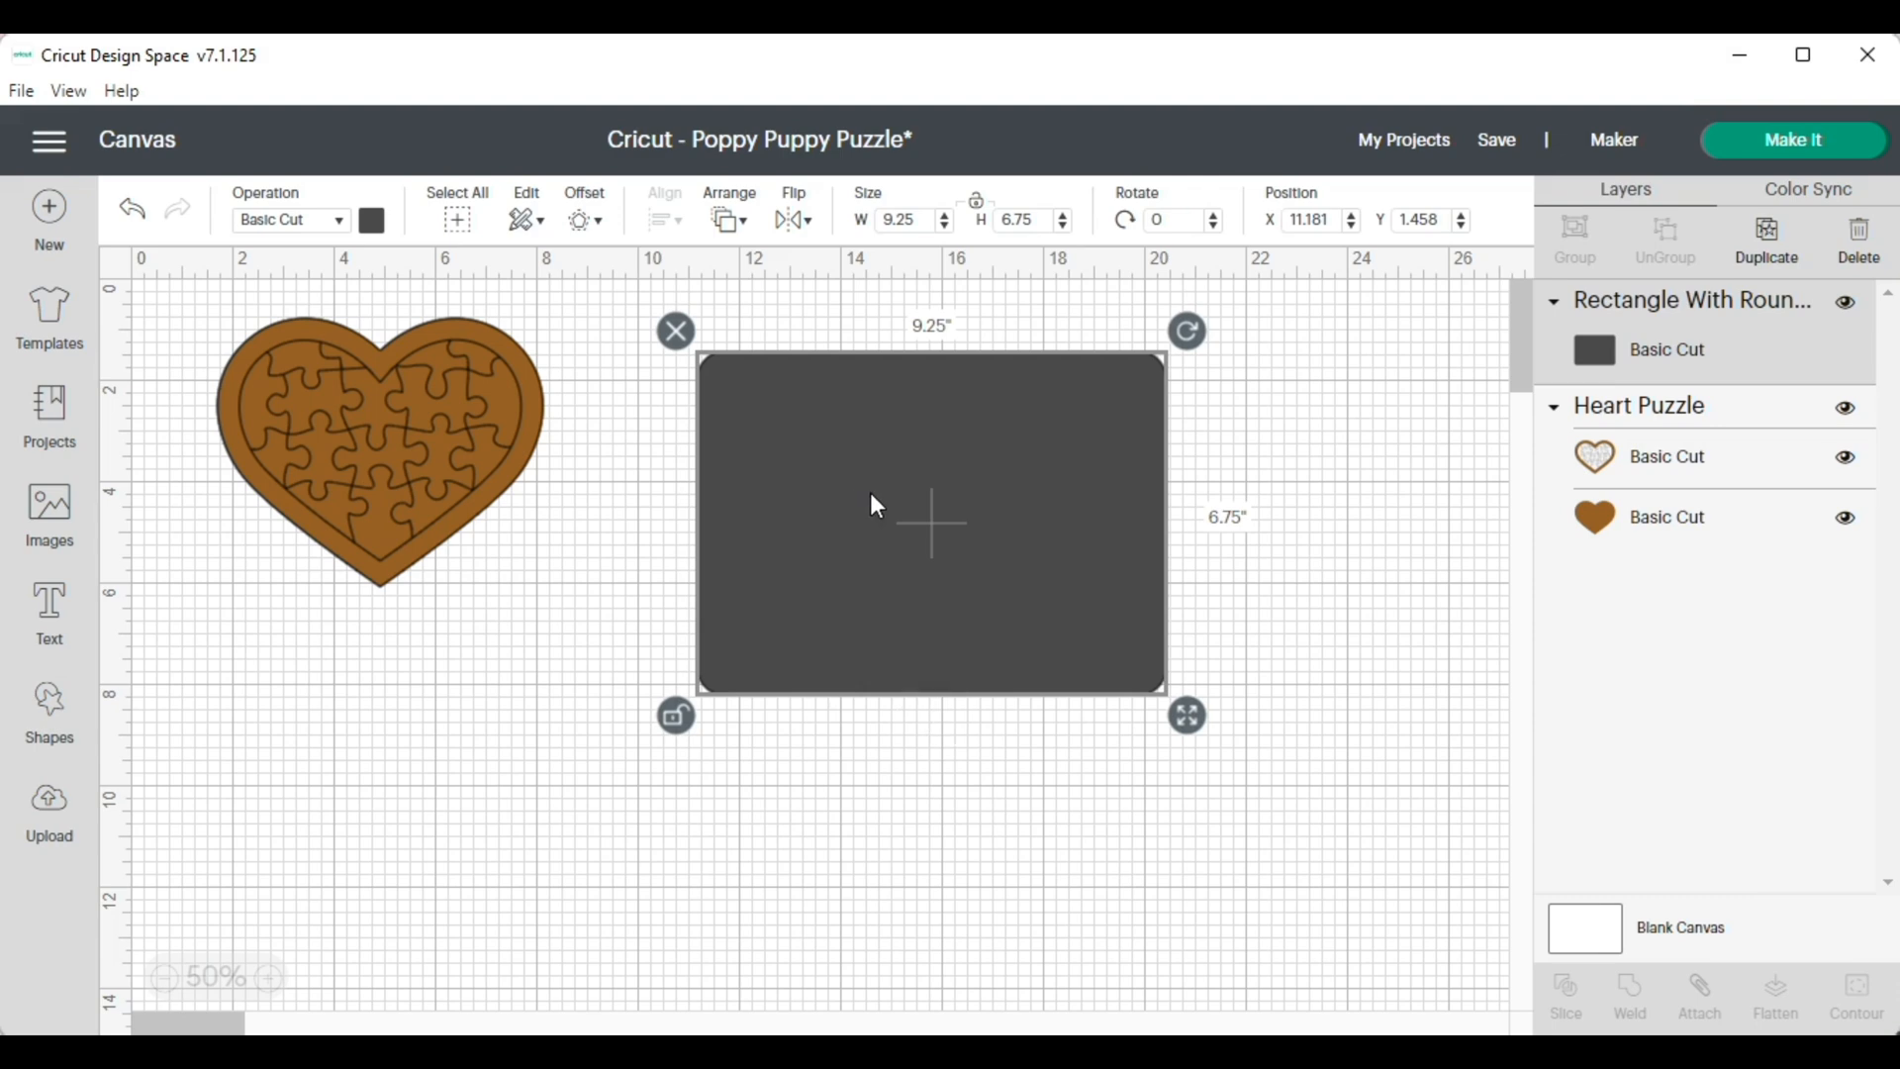
# Send the rectangle to the back and move the heart puzzle onto it
pyautogui.click(734, 223)
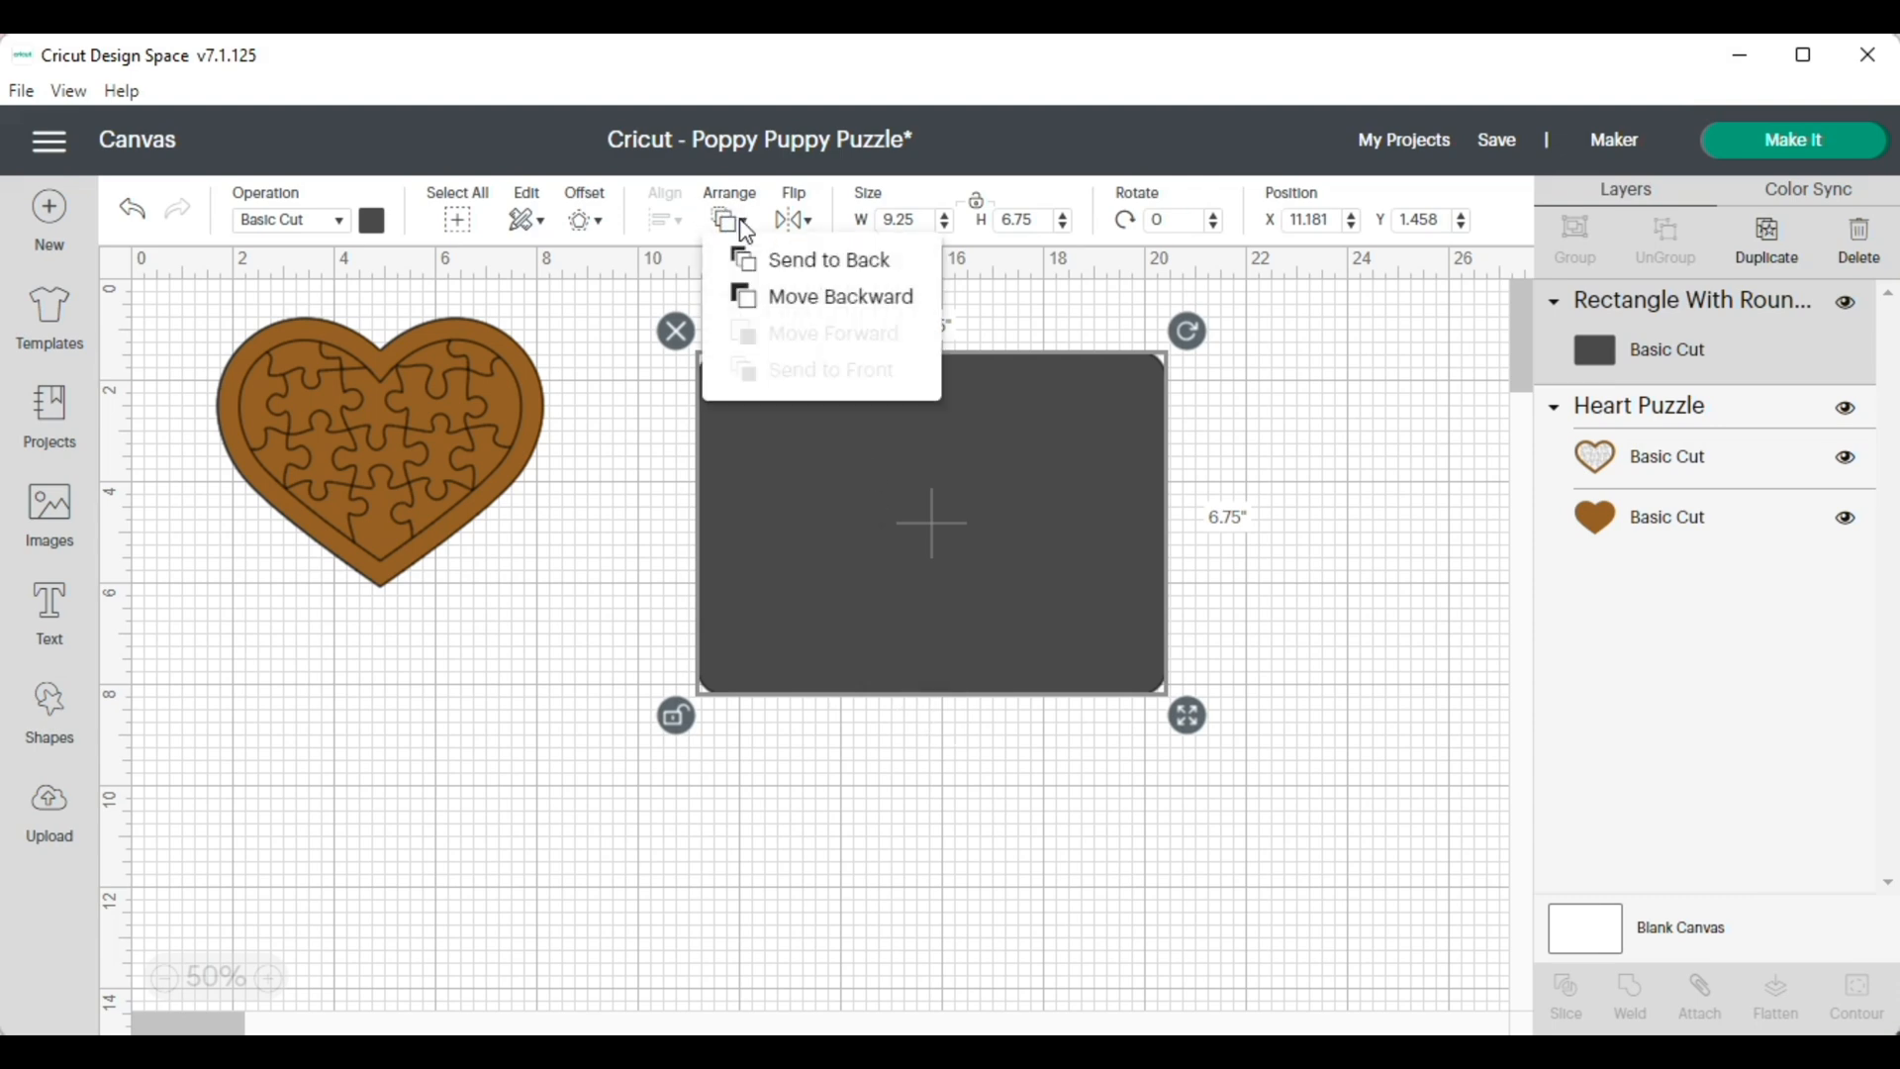
pyautogui.click(815, 277)
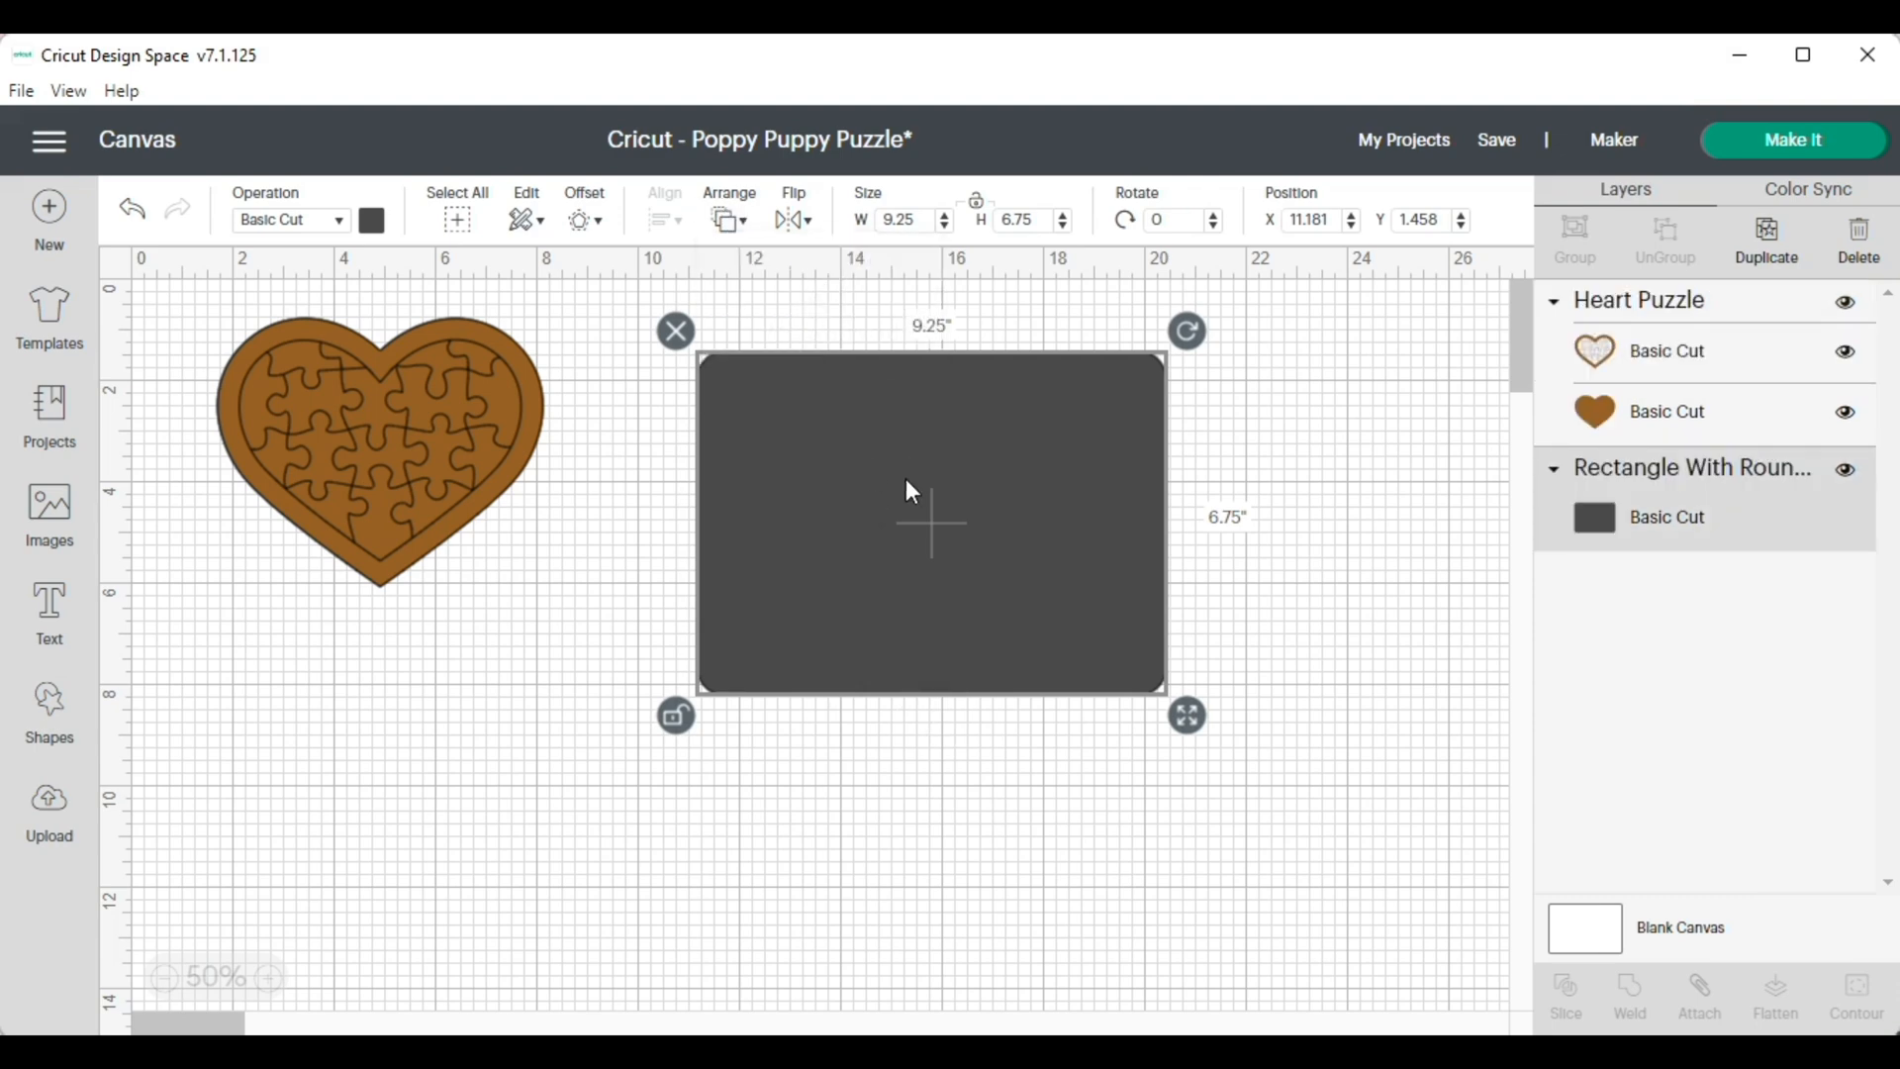
pyautogui.click(446, 471)
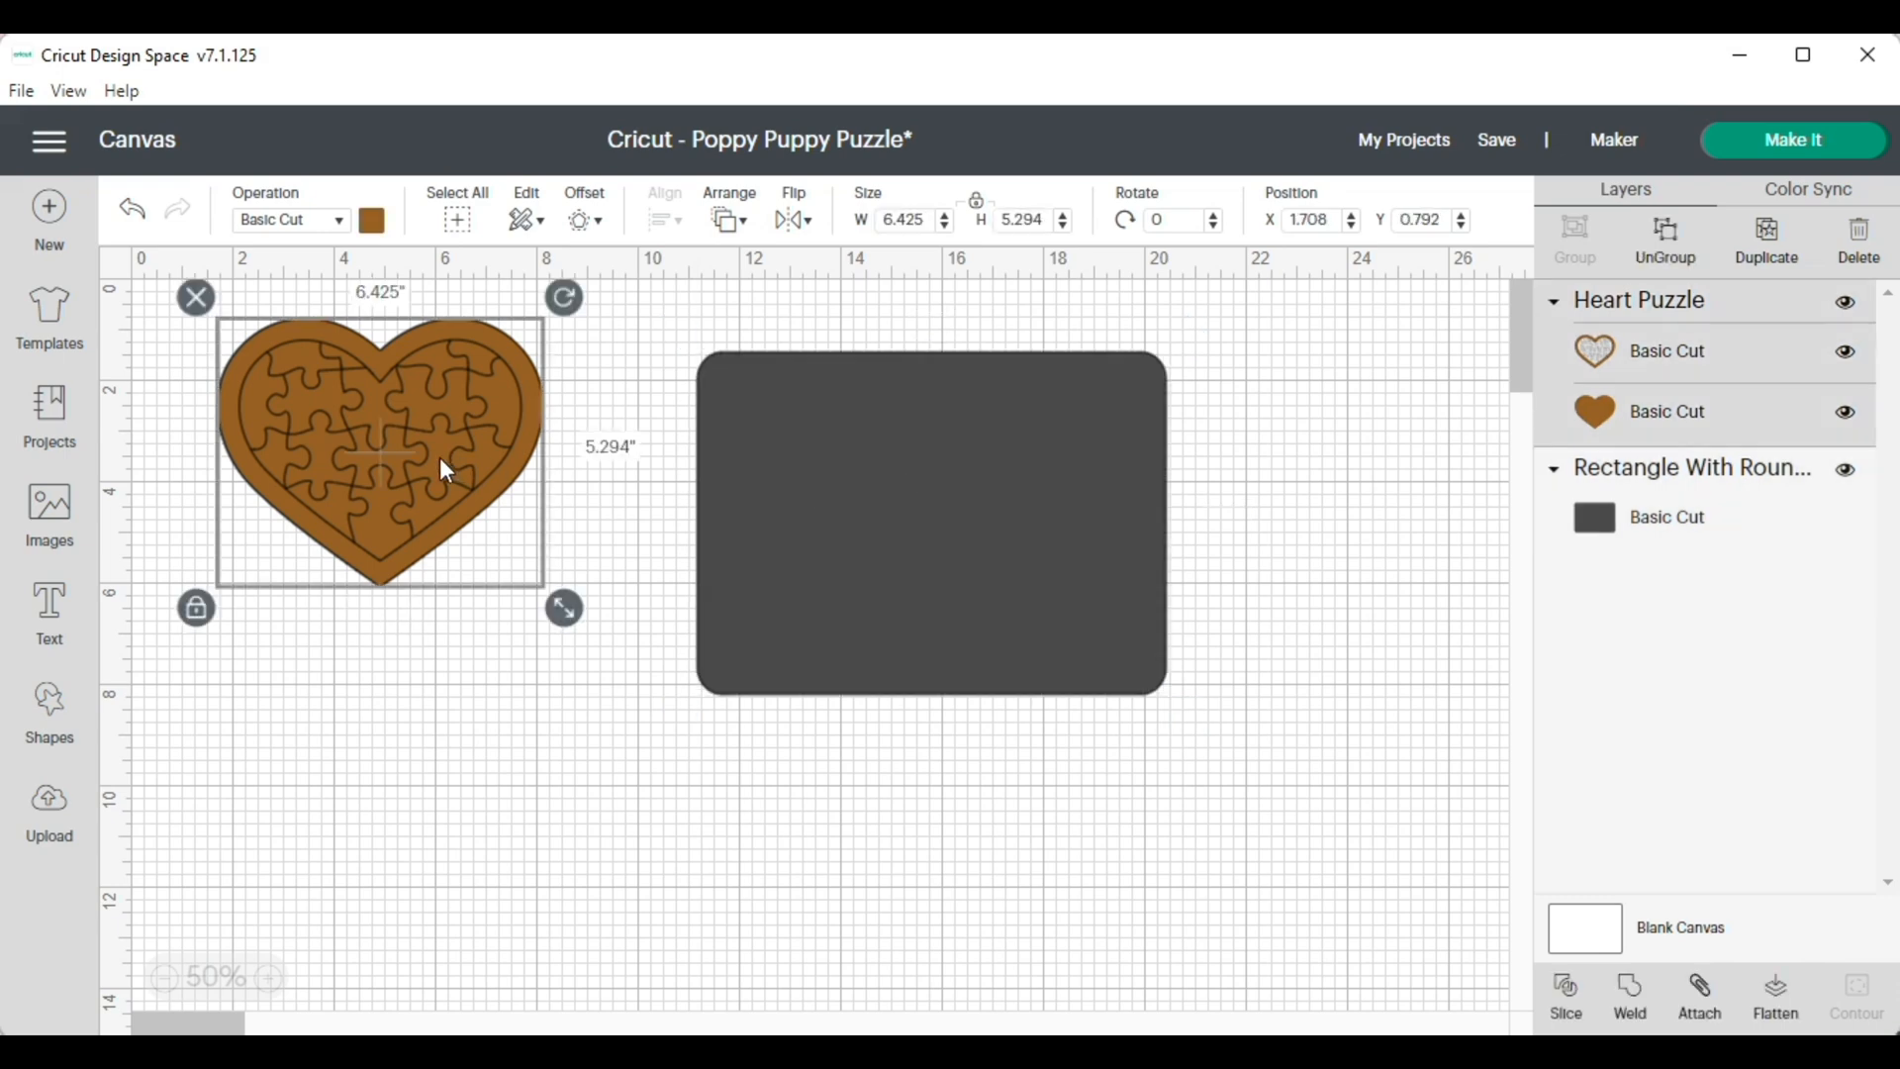
pyautogui.moveTo(441, 465); pyautogui.dragTo(922, 497)
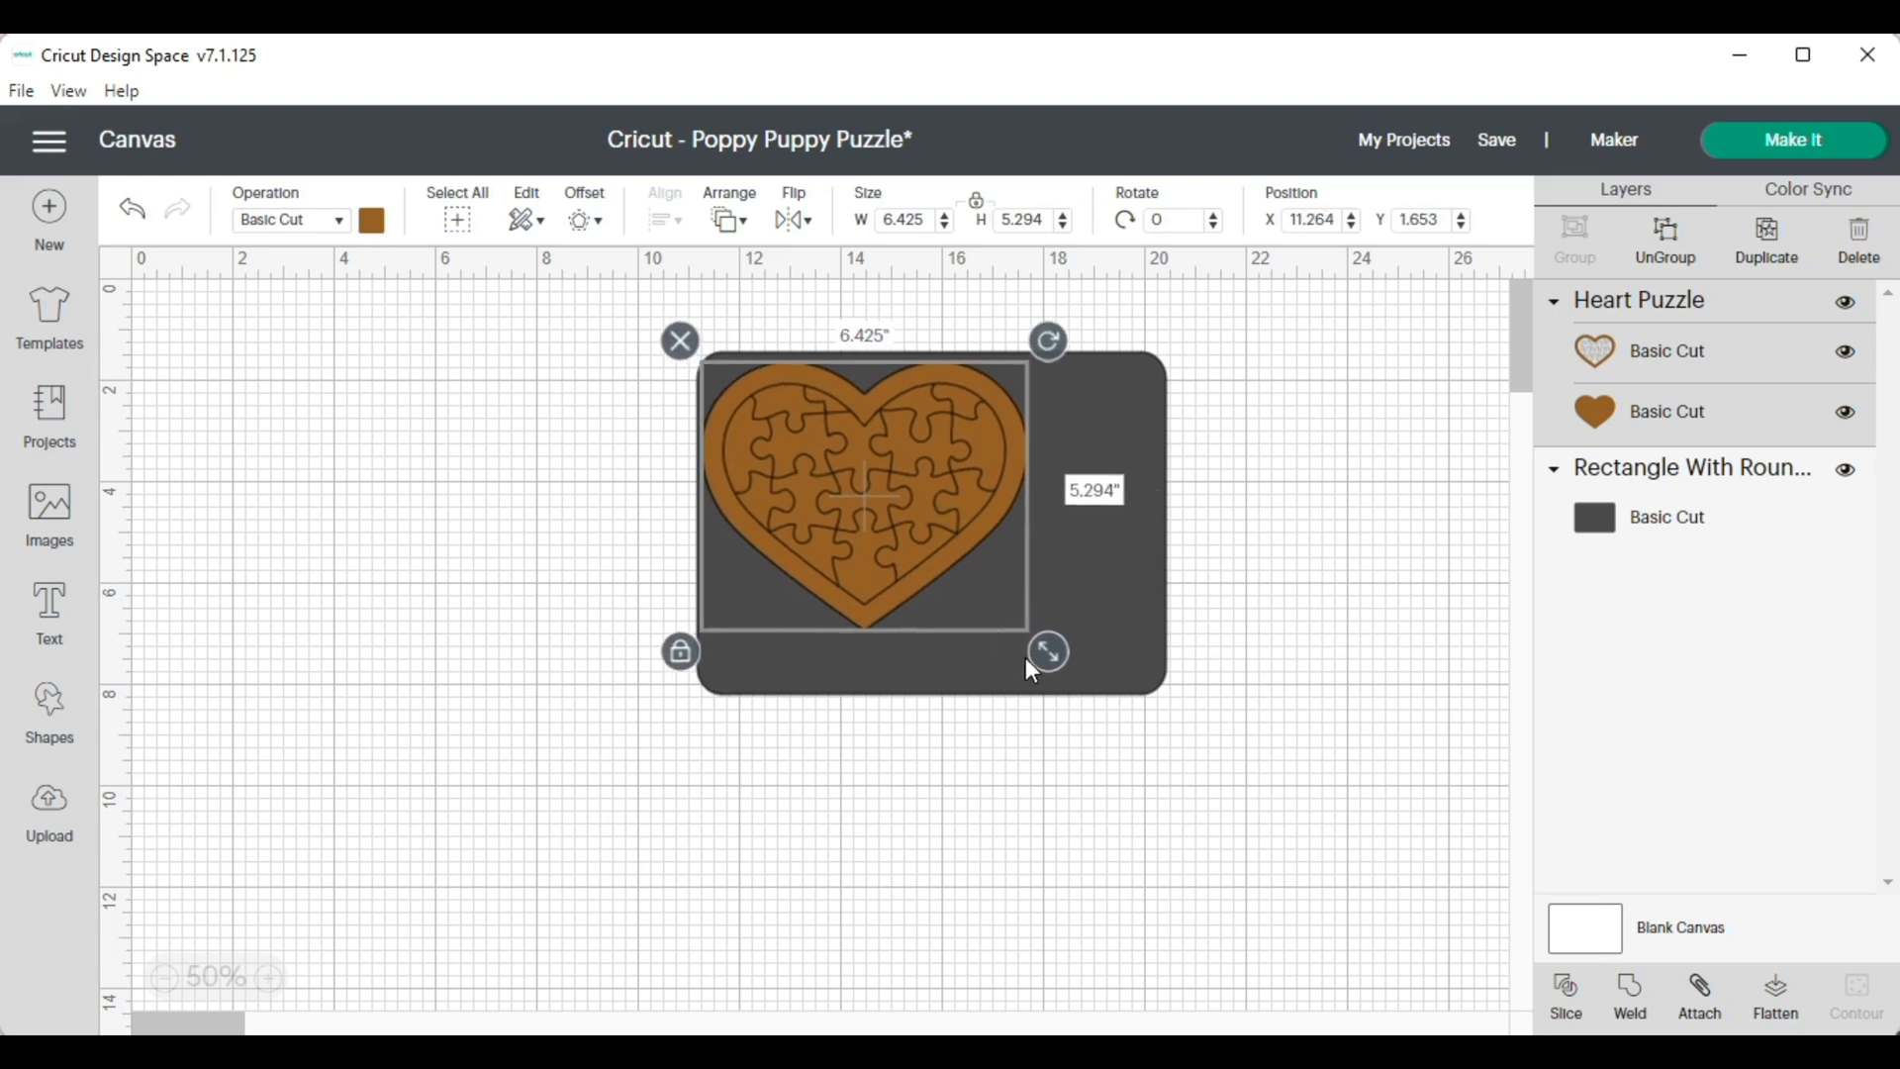
# Enlarge the heart puzzle proportionally to nearly fill the rectangle's height and set its width to 7.786 inches
pyautogui.moveTo(1054, 653); pyautogui.dragTo(1122, 686)
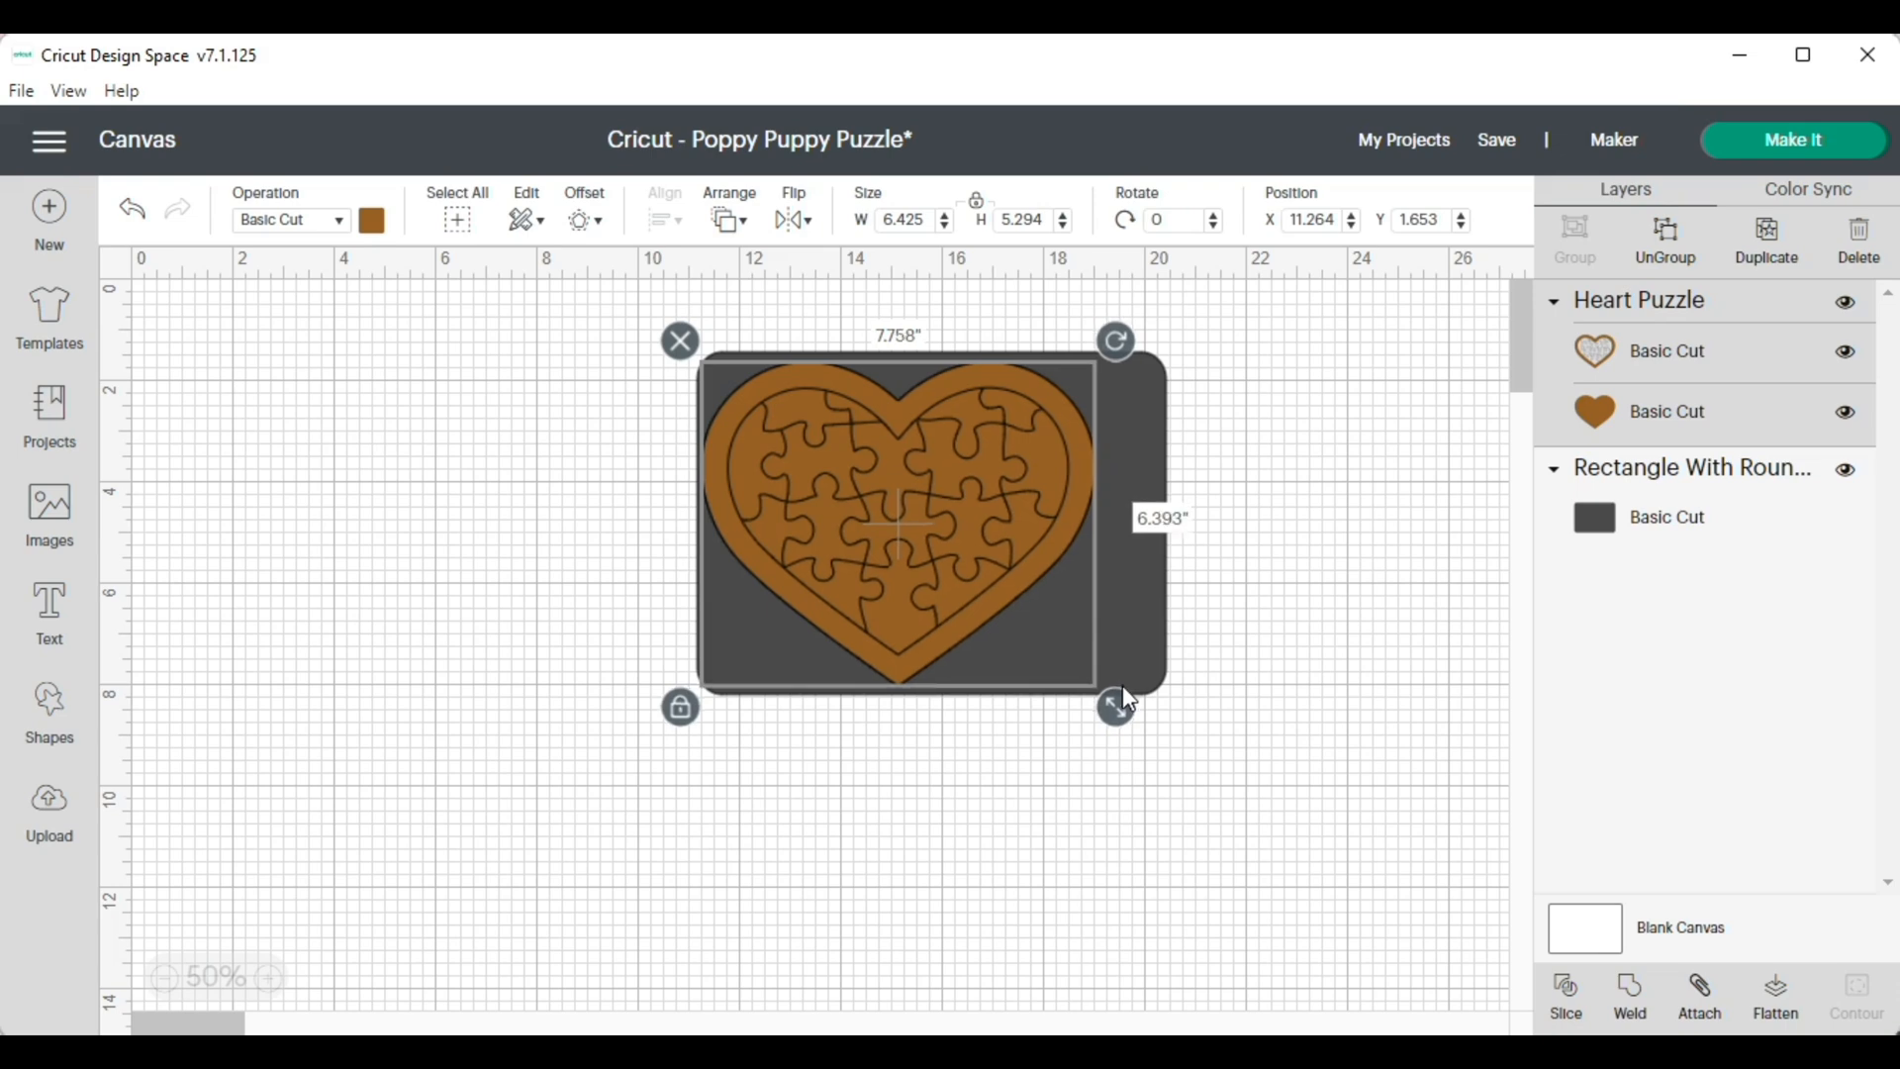
pyautogui.click(923, 228)
pyautogui.write('7.786')
pyautogui.press('Return')
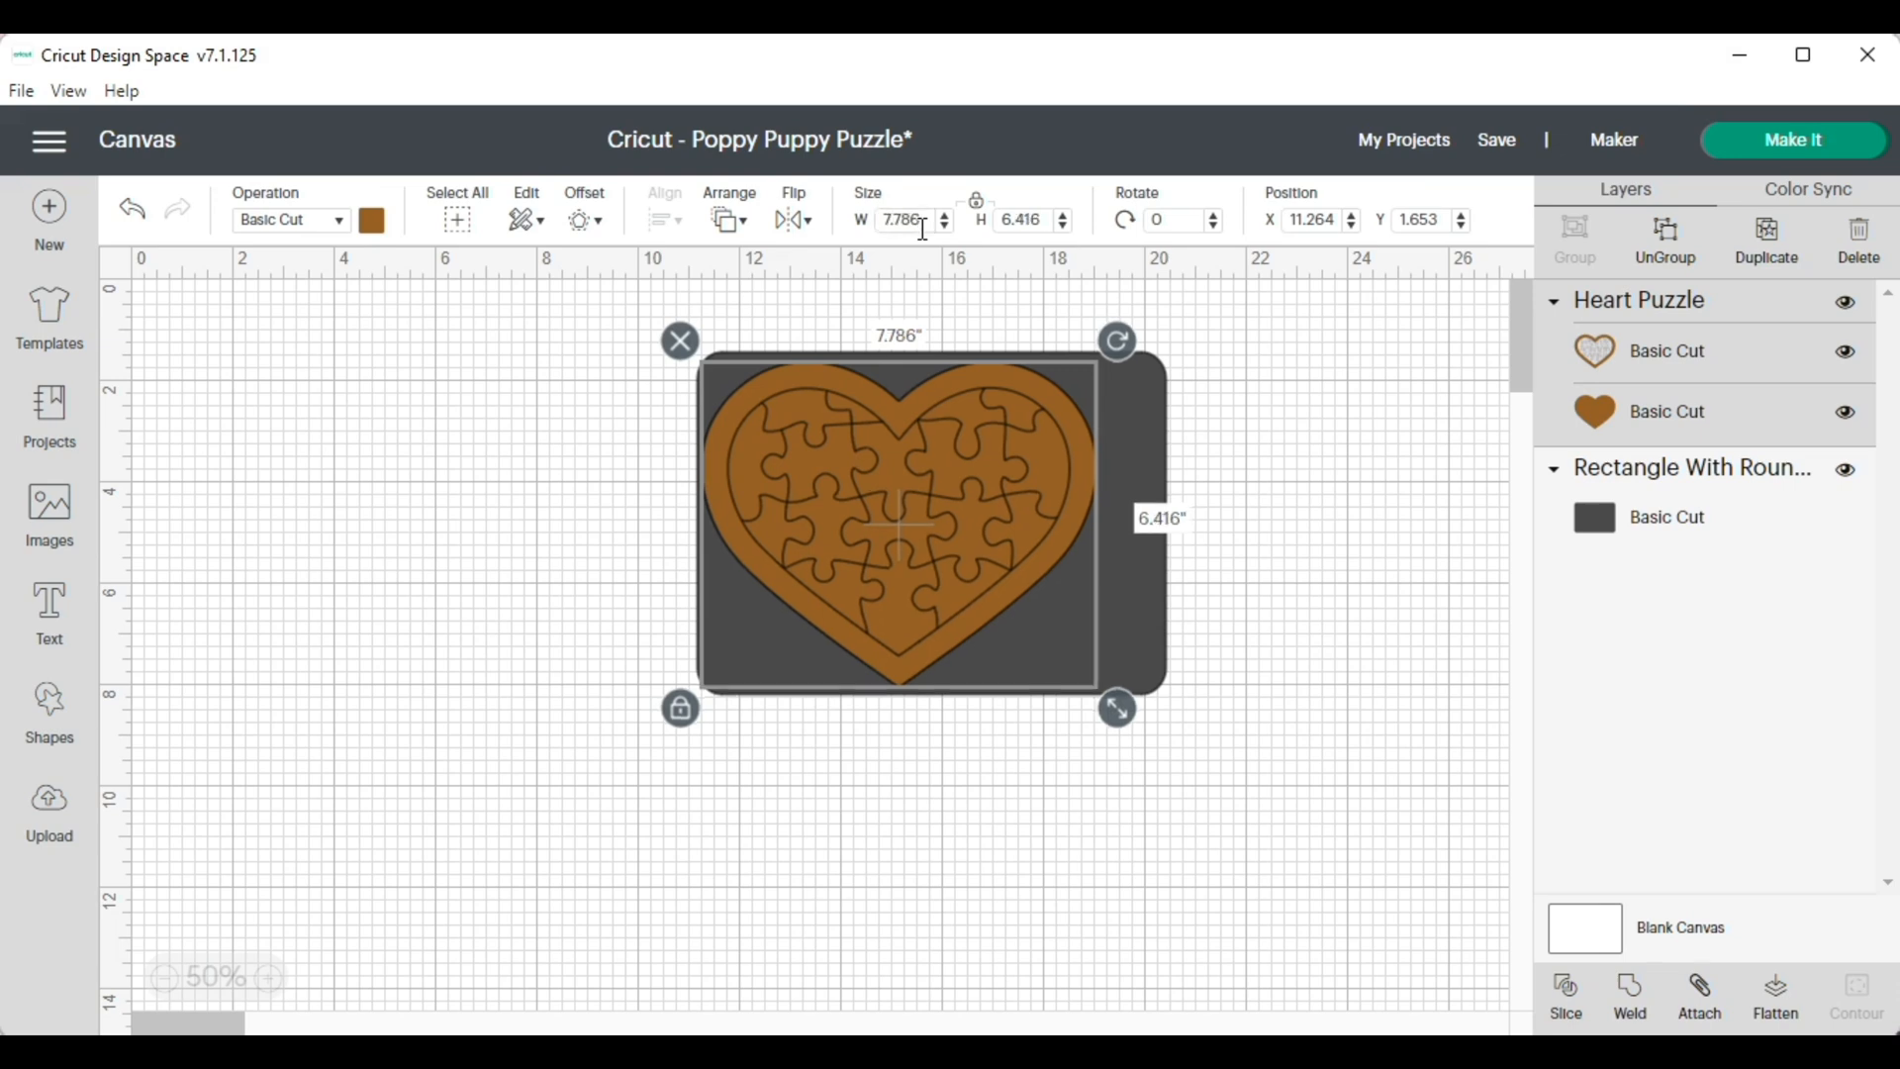
# Unlock the heart puzzle's proportions and set its height to 6.393 inches
pyautogui.click(1029, 218)
pyautogui.write('6.393')
pyautogui.click(1025, 906)
pyautogui.click(983, 582)
pyautogui.click(975, 201)
pyautogui.doubleClick(1044, 222)
pyautogui.press('BackSpace')
pyautogui.write('6.393')
pyautogui.press('Return')
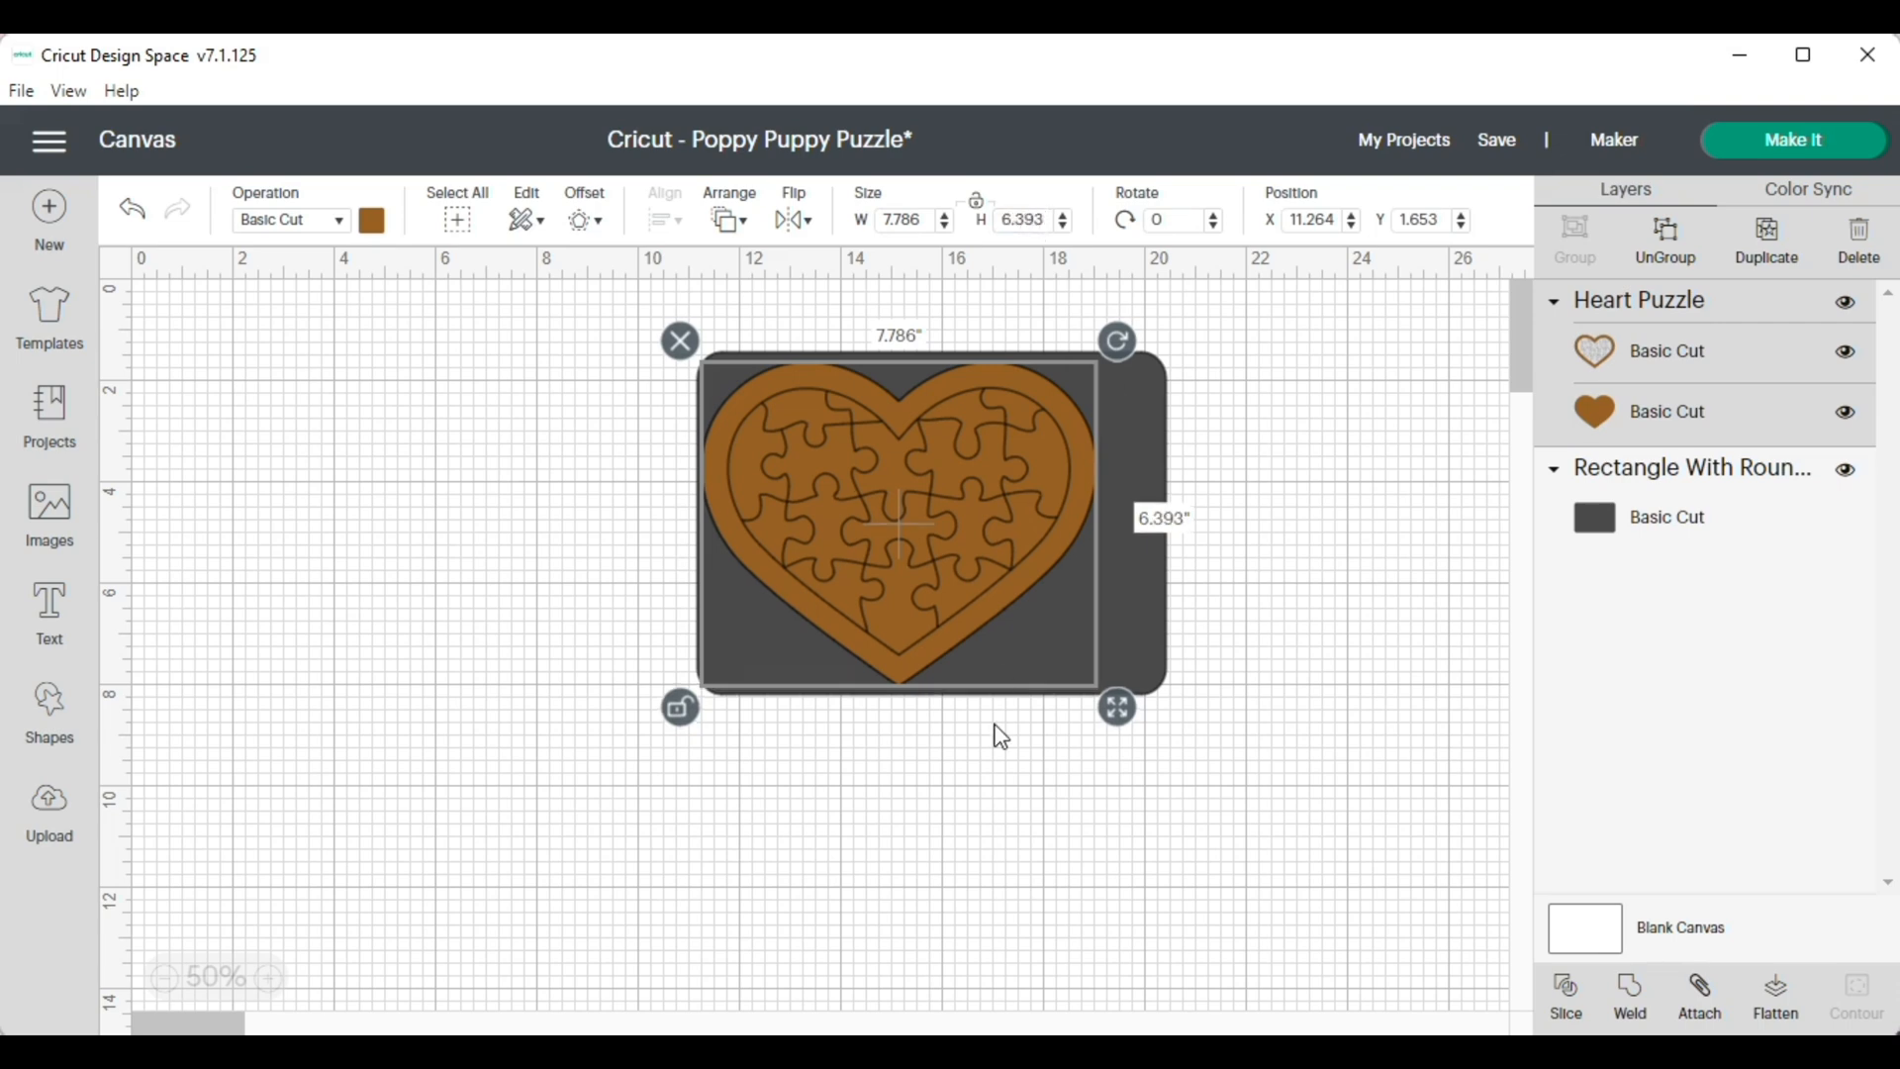
# Center the heart puzzle on the rounded rectangle by eye and deselect it
pyautogui.click(1003, 762)
pyautogui.moveTo(918, 598); pyautogui.dragTo(958, 606)
pyautogui.click(400, 549)
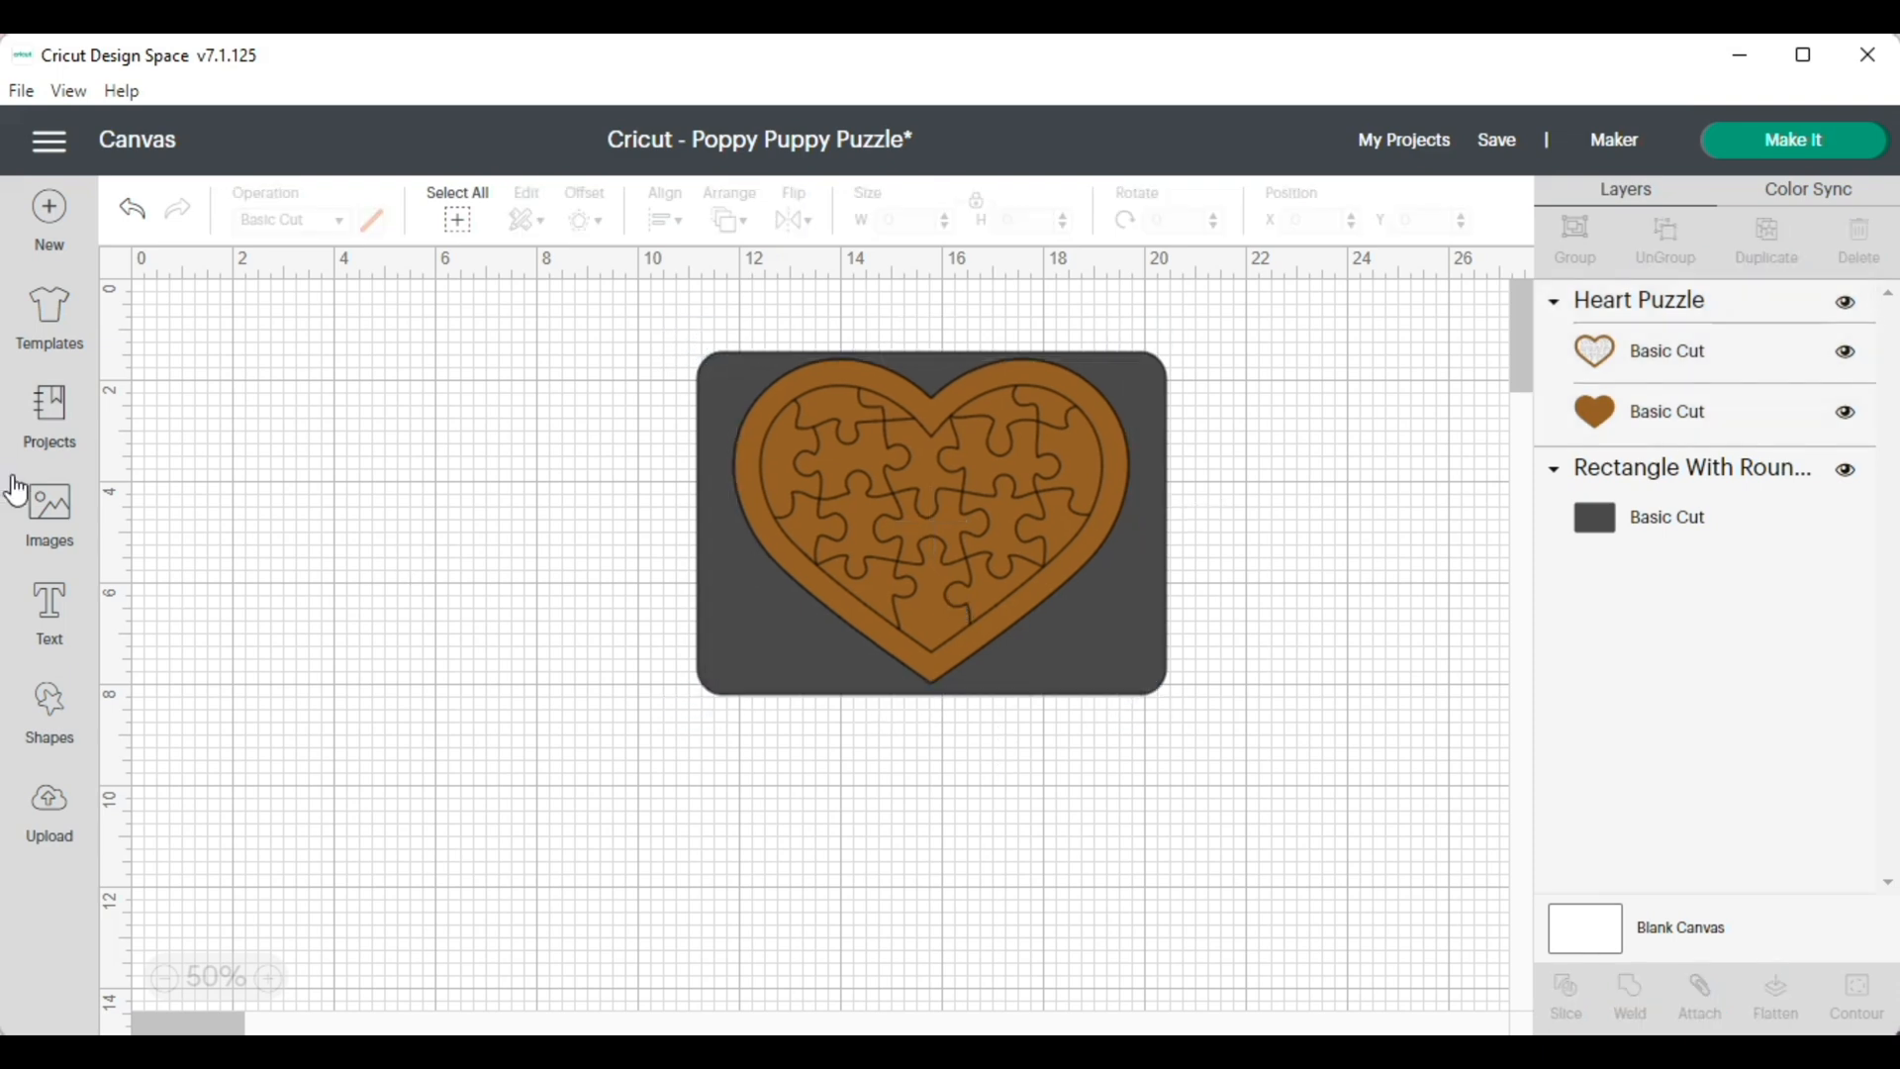
# Add the text "7.786 X 6.393" and place it below the rounded rectangle
pyautogui.click(47, 614)
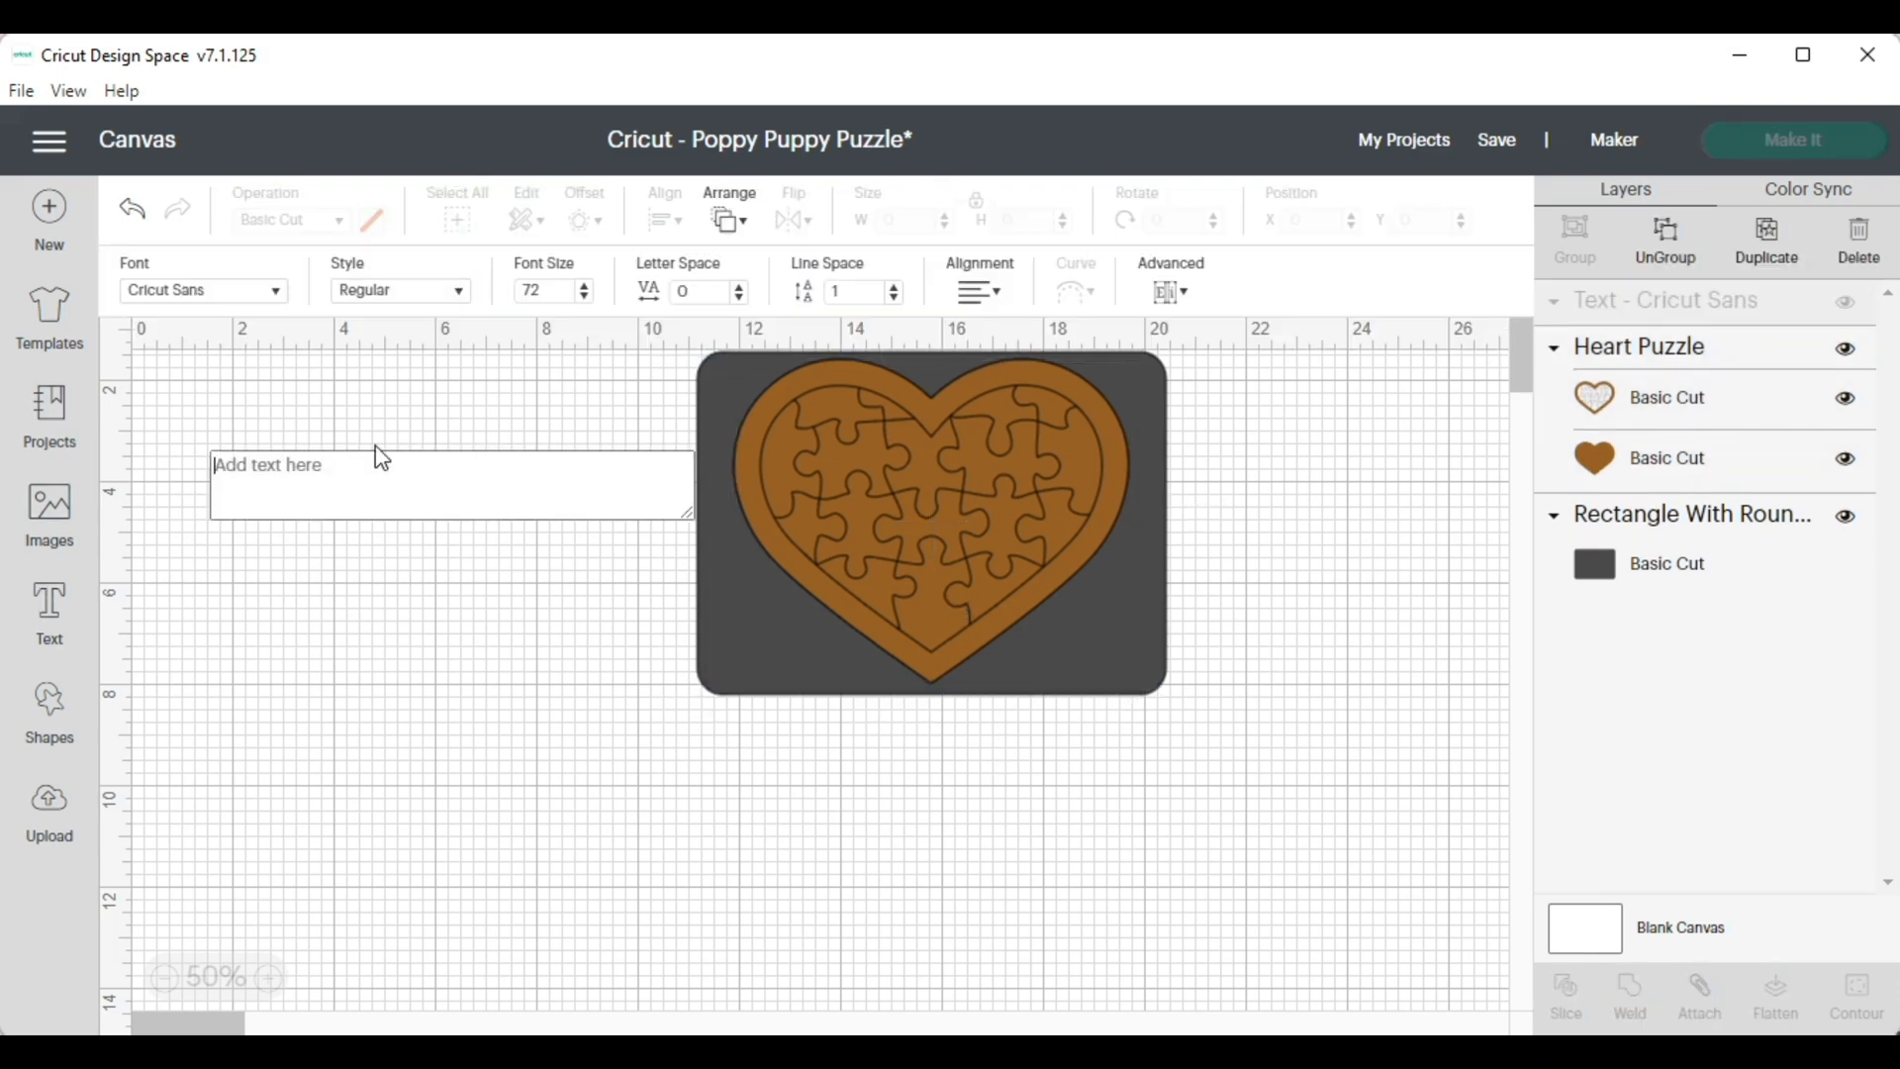
pyautogui.write('7.786')
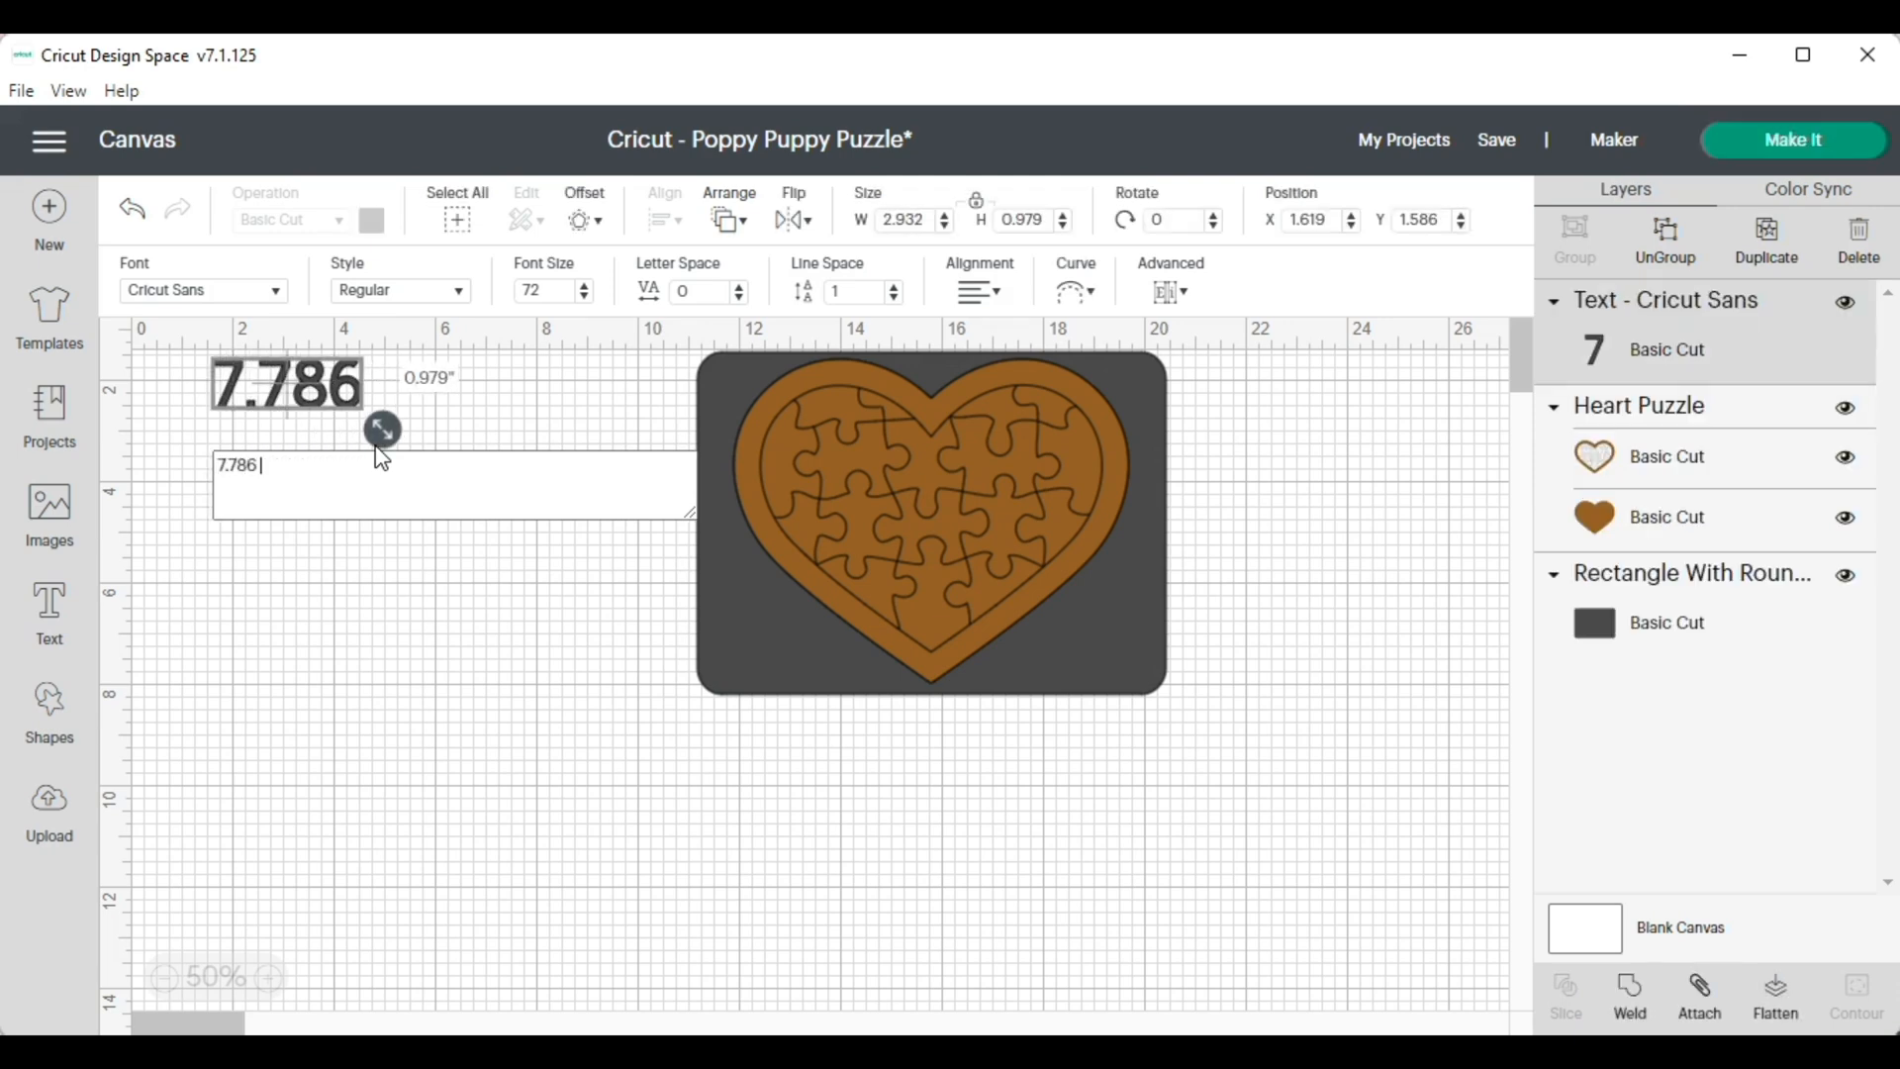
pyautogui.write(' X')
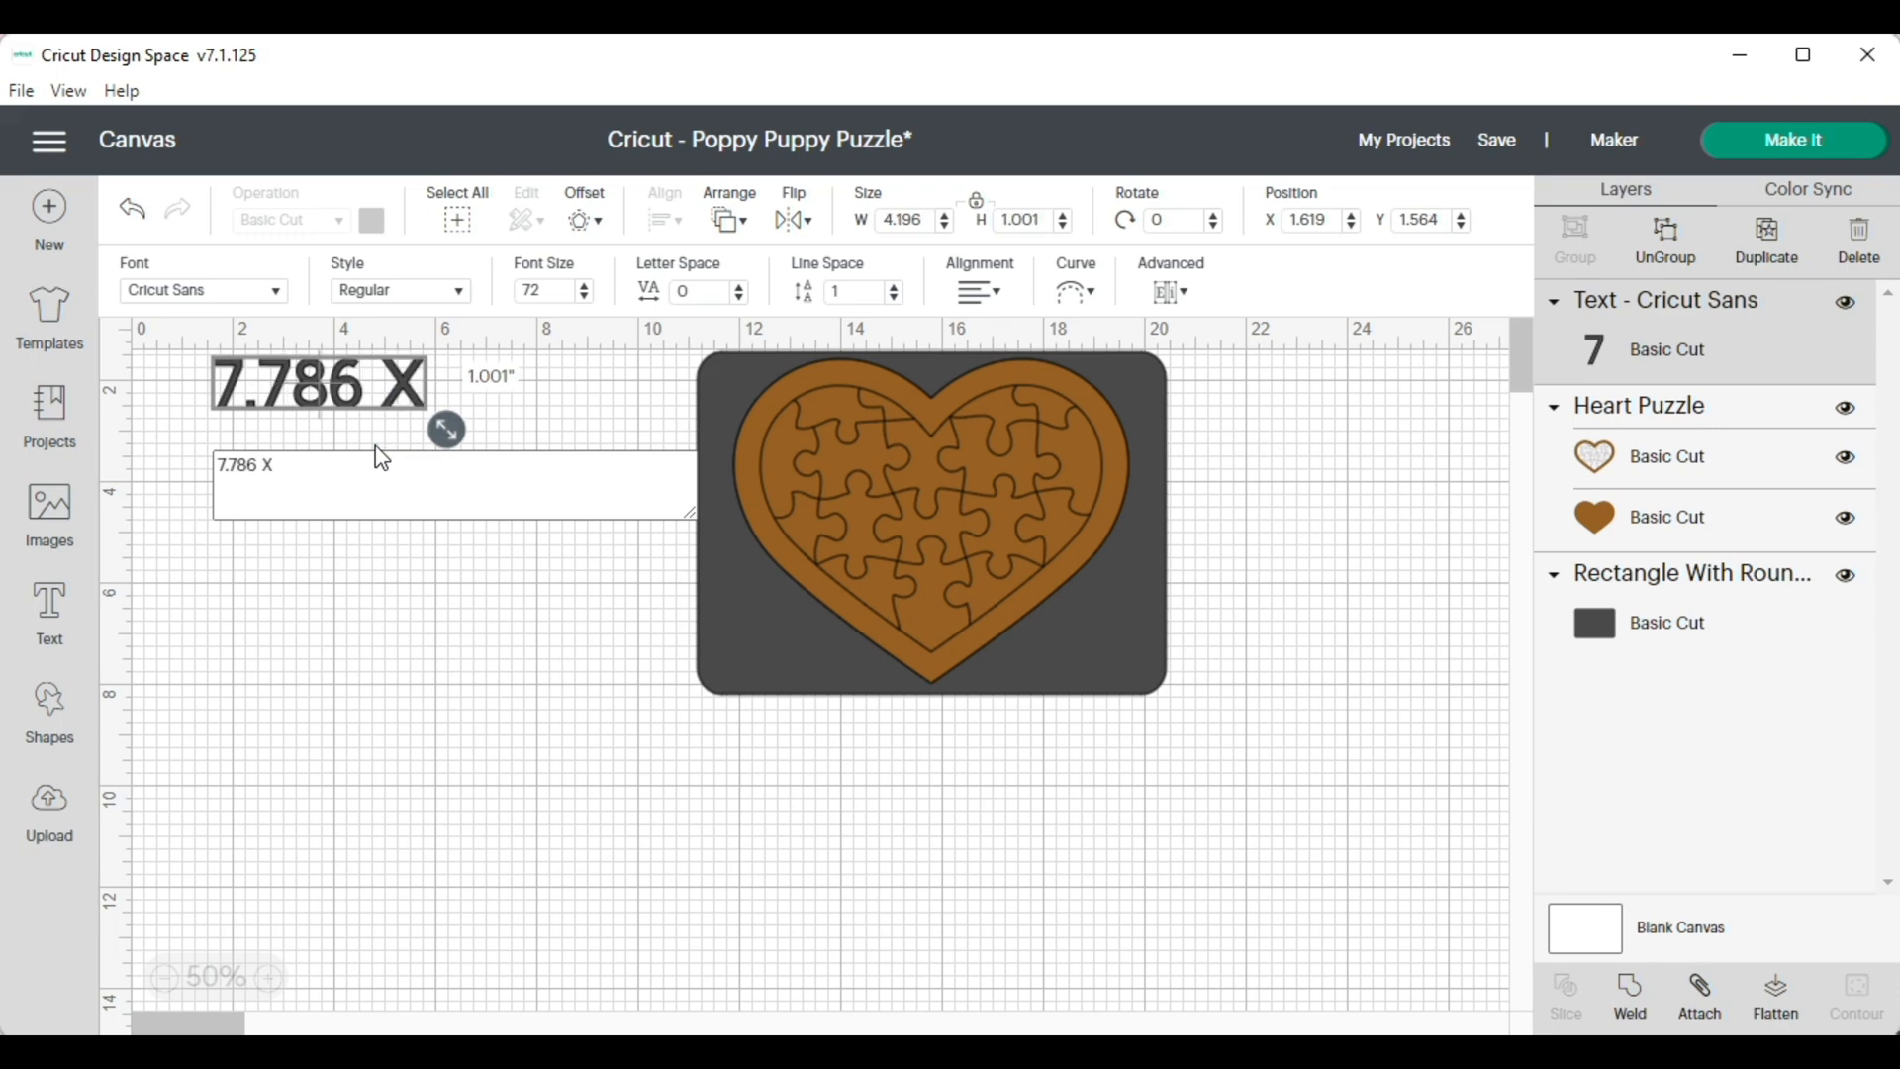
pyautogui.write('6')
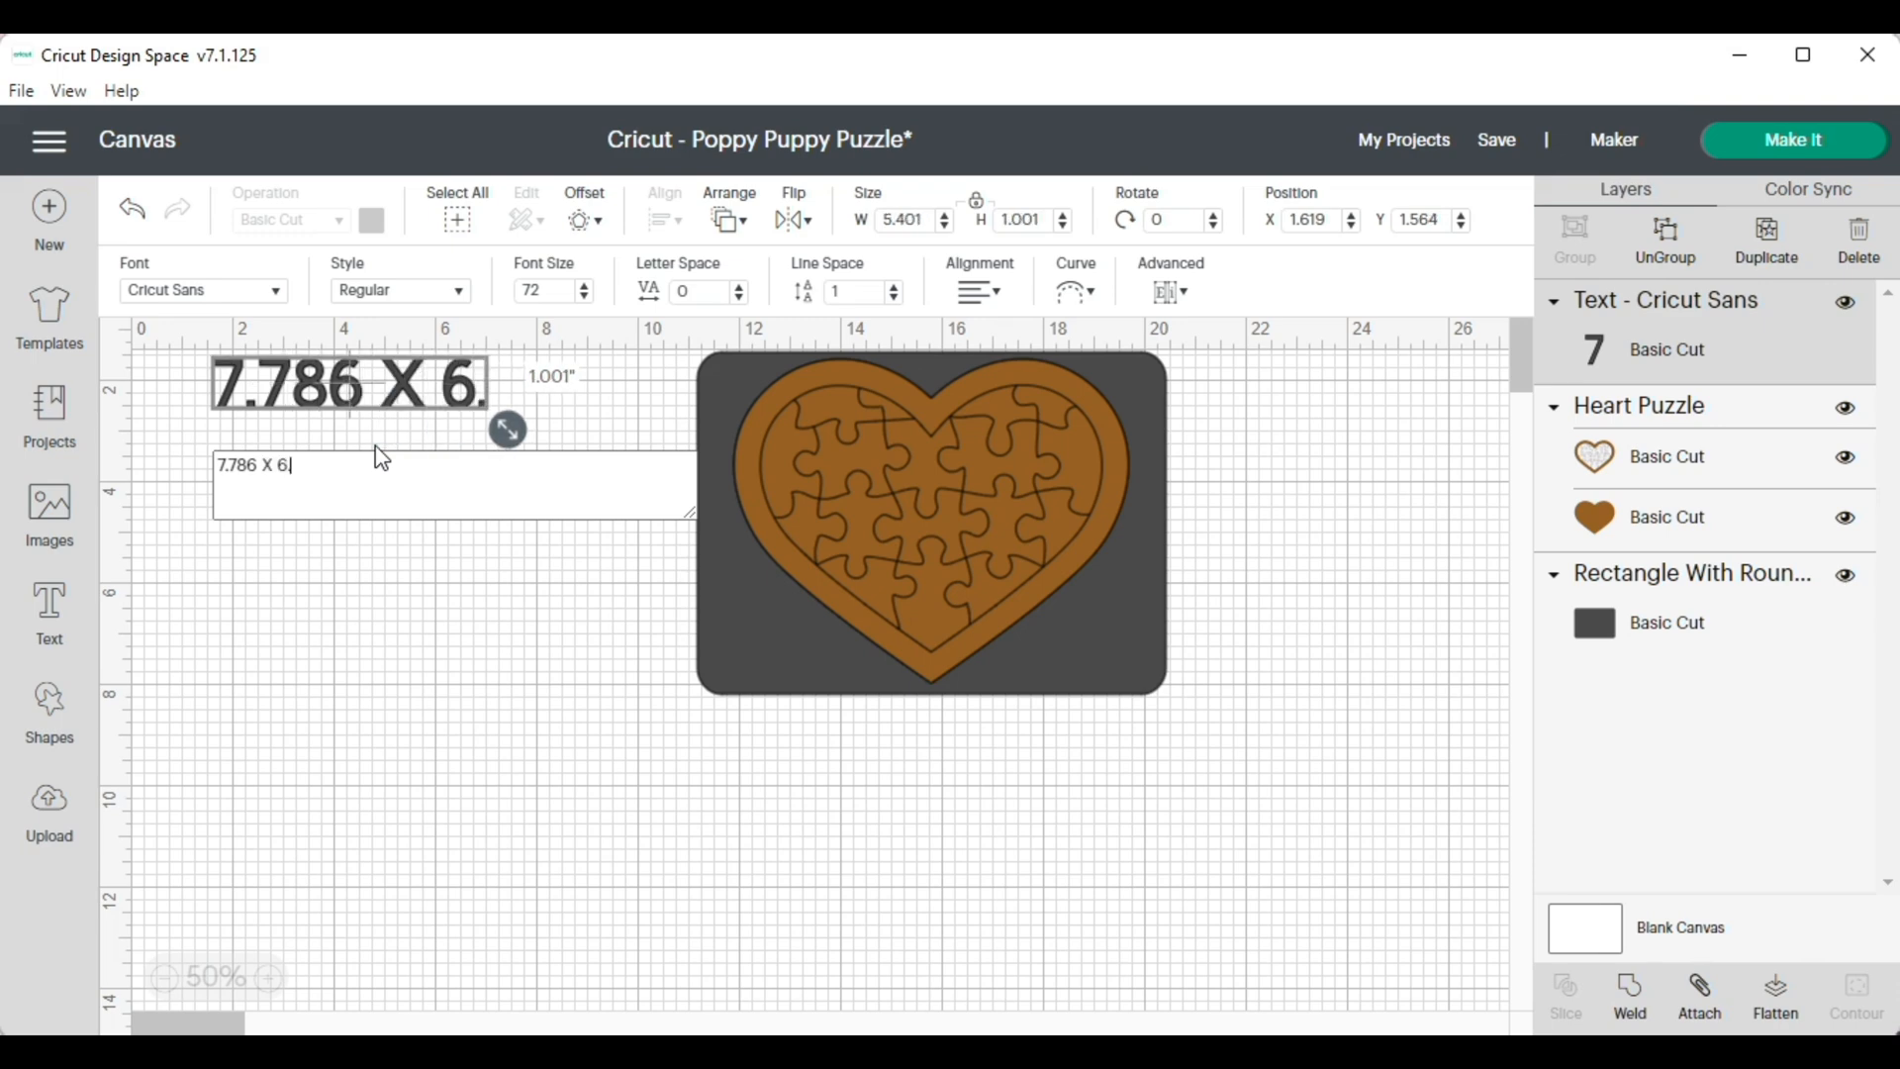
pyautogui.write('.393')
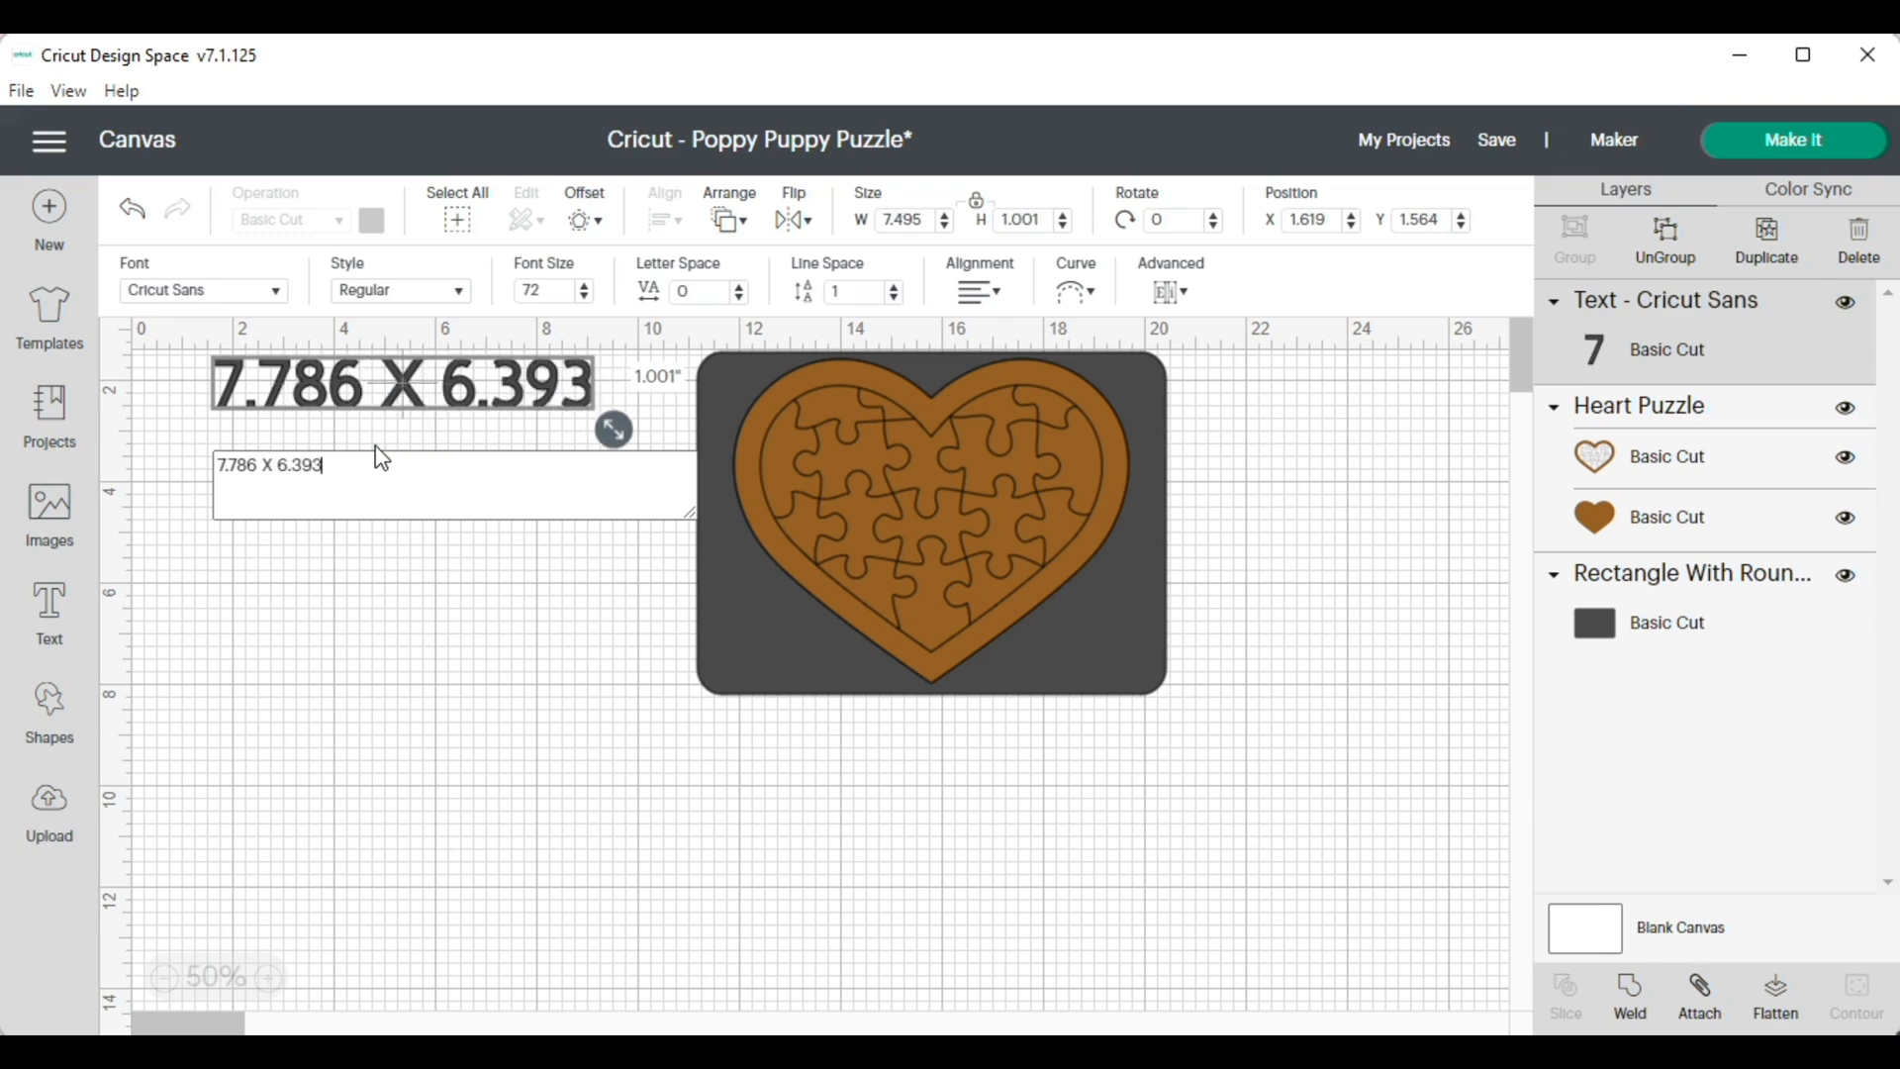
pyautogui.click(373, 551)
pyautogui.moveTo(464, 389); pyautogui.dragTo(1003, 790)
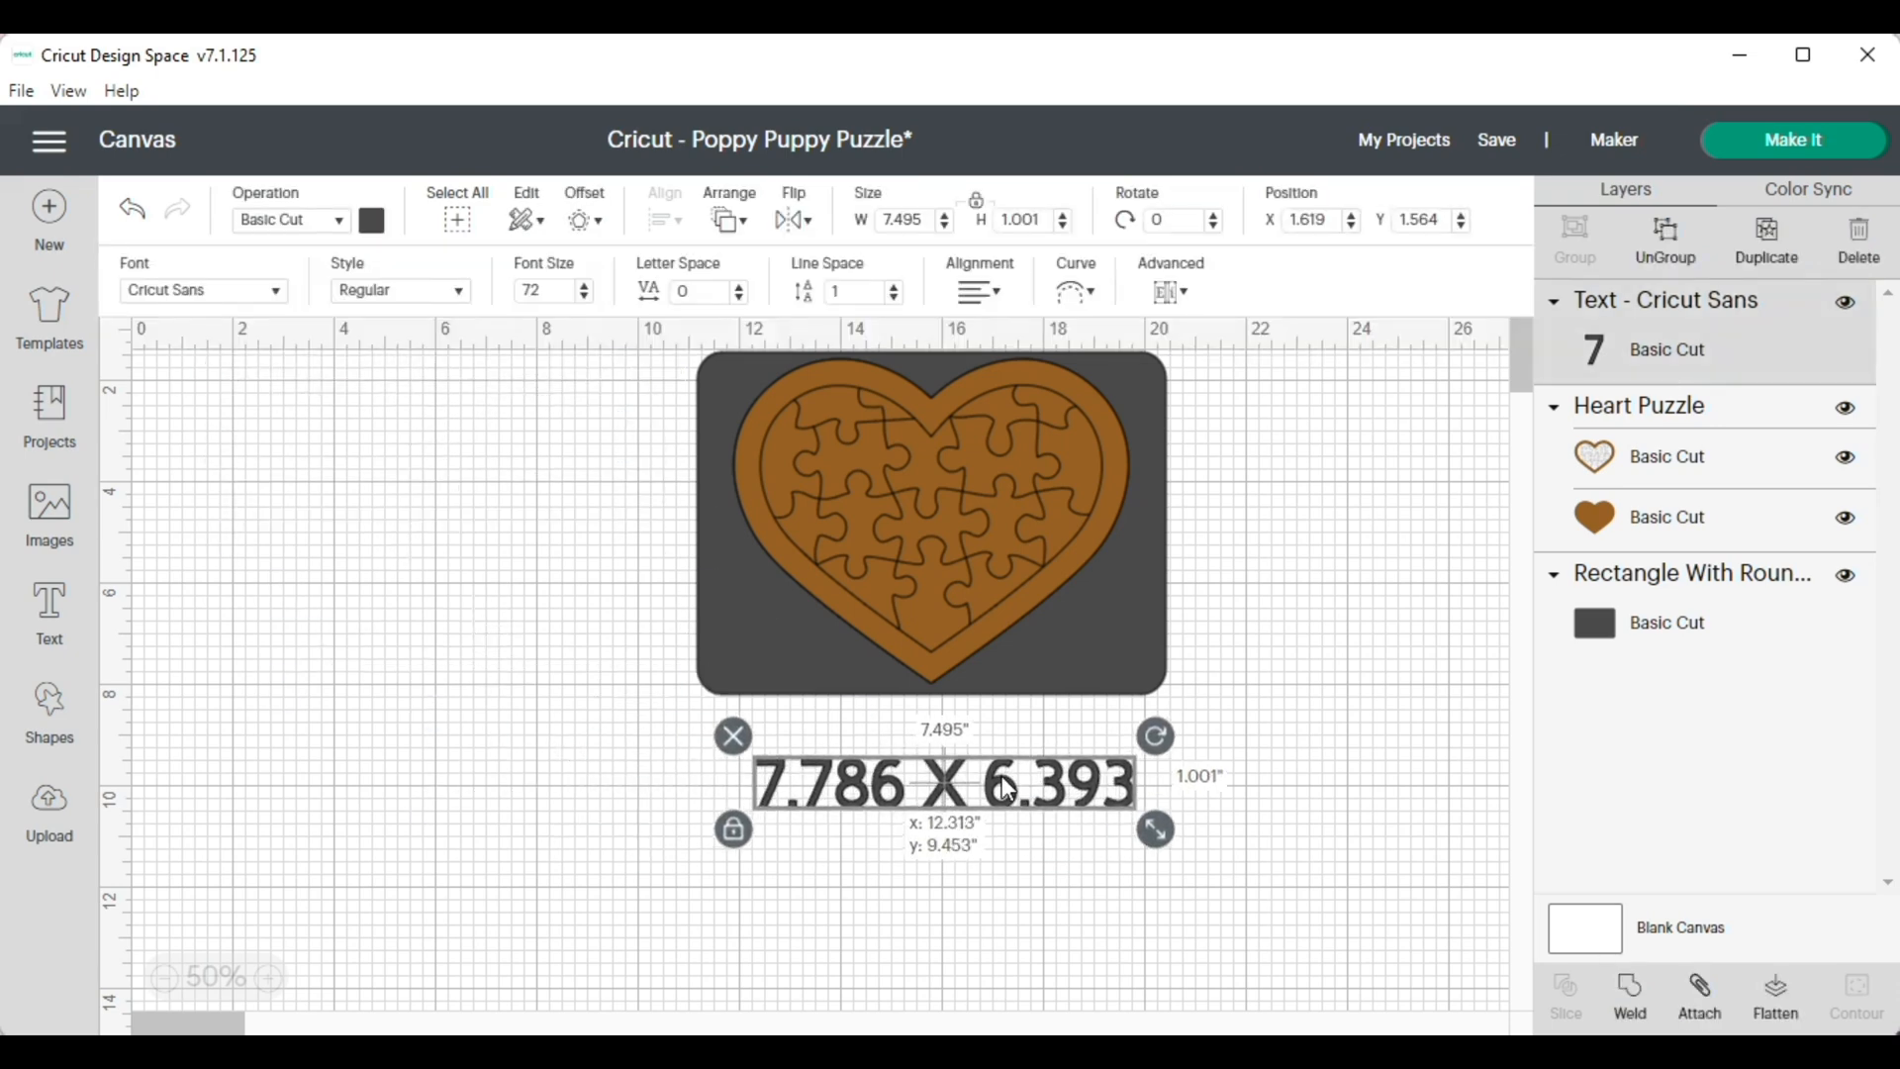
# Enlarge the dimension text to 12.901 inches wide and center it by eye beneath the rounded rectangle
pyautogui.moveTo(1154, 832); pyautogui.dragTo(1429, 867)
pyautogui.moveTo(1206, 821); pyautogui.dragTo(1045, 818)
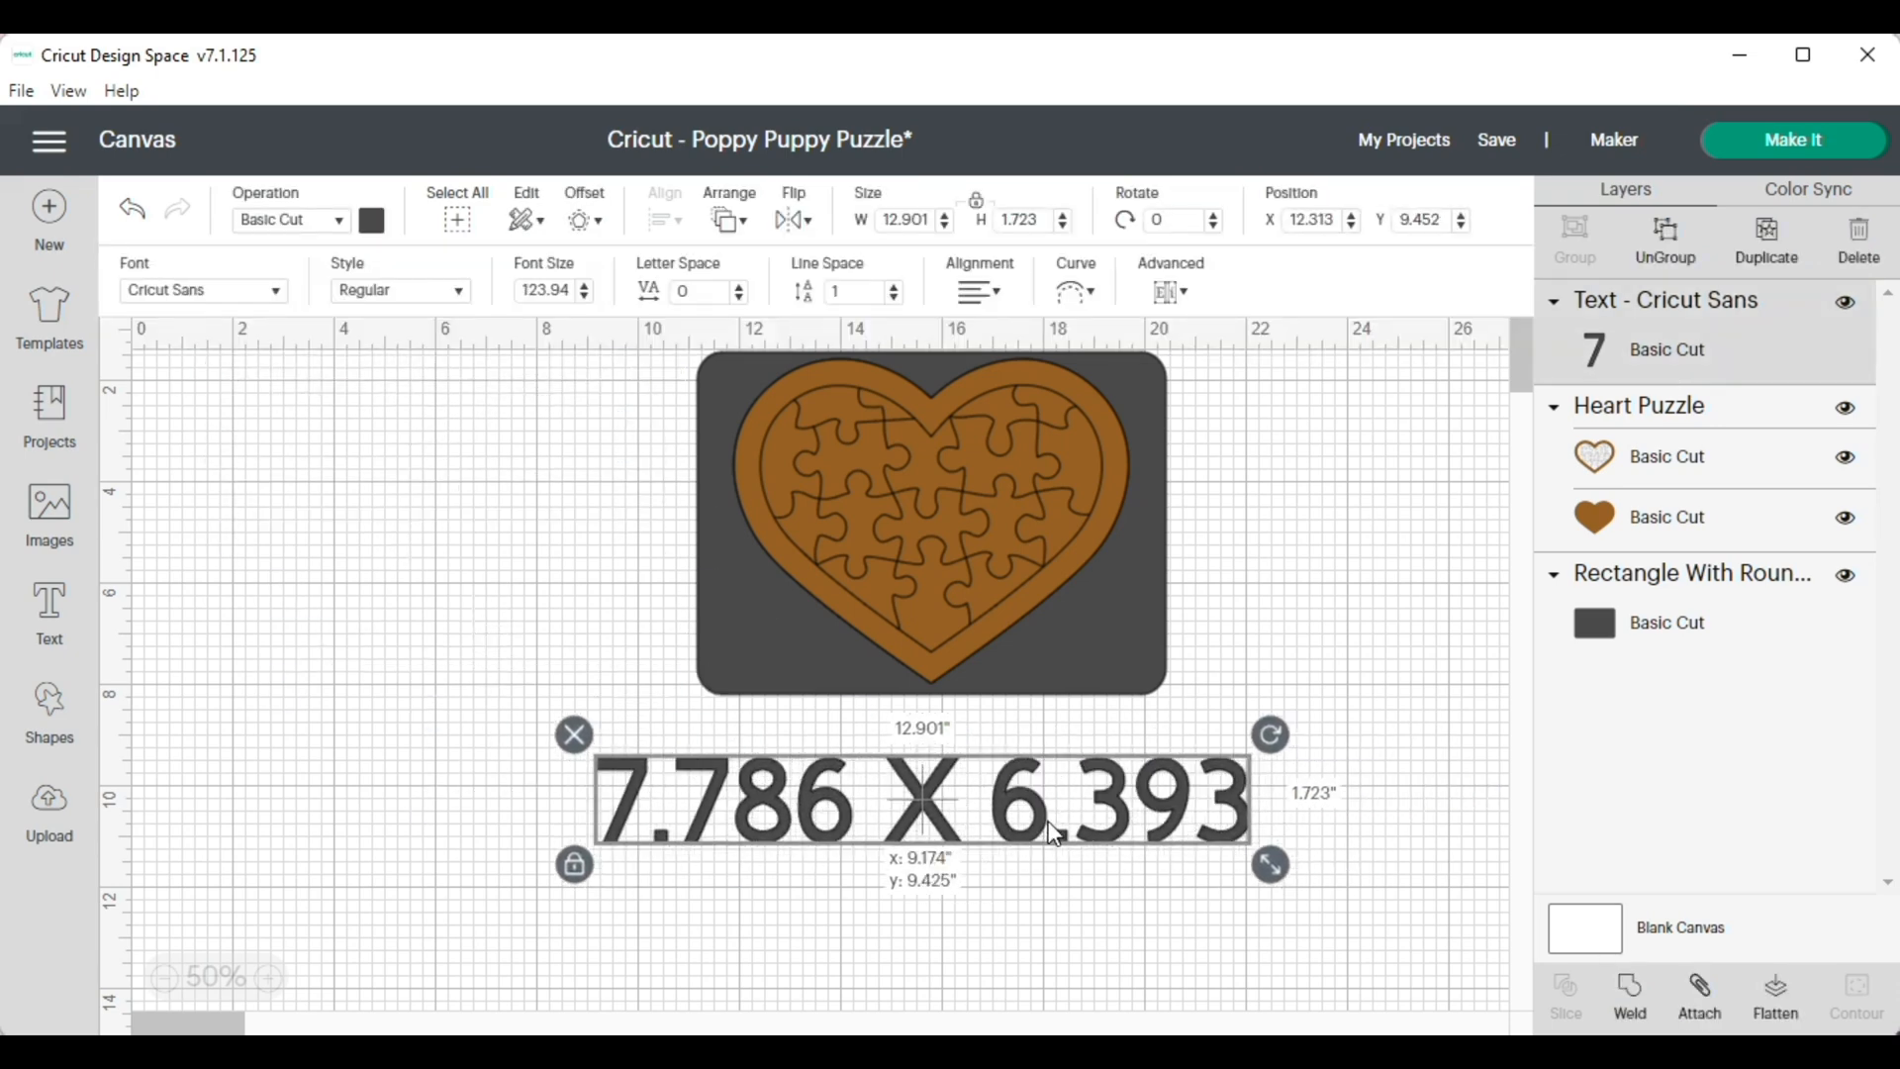
pyautogui.click(1057, 928)
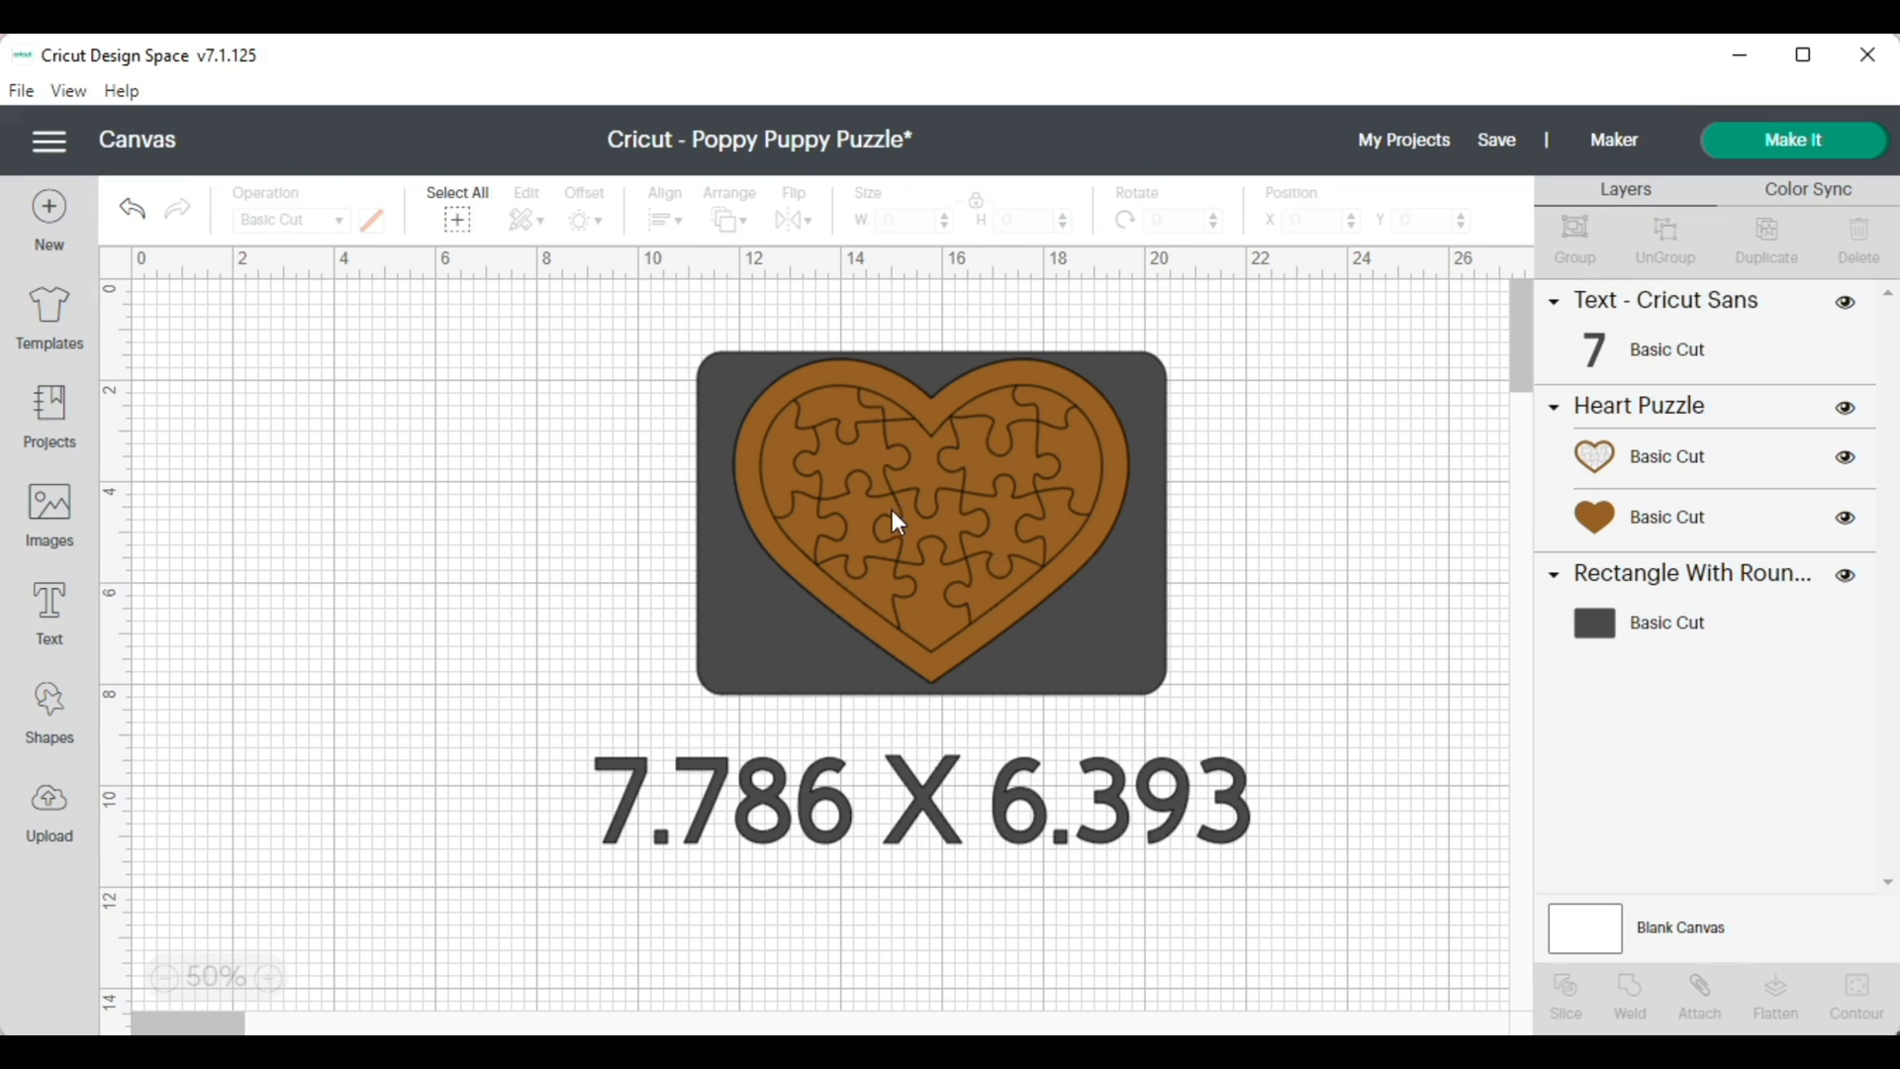
# Delete the "7.786 X 6.393" text below the rounded rectangle
pyautogui.click(1007, 767)
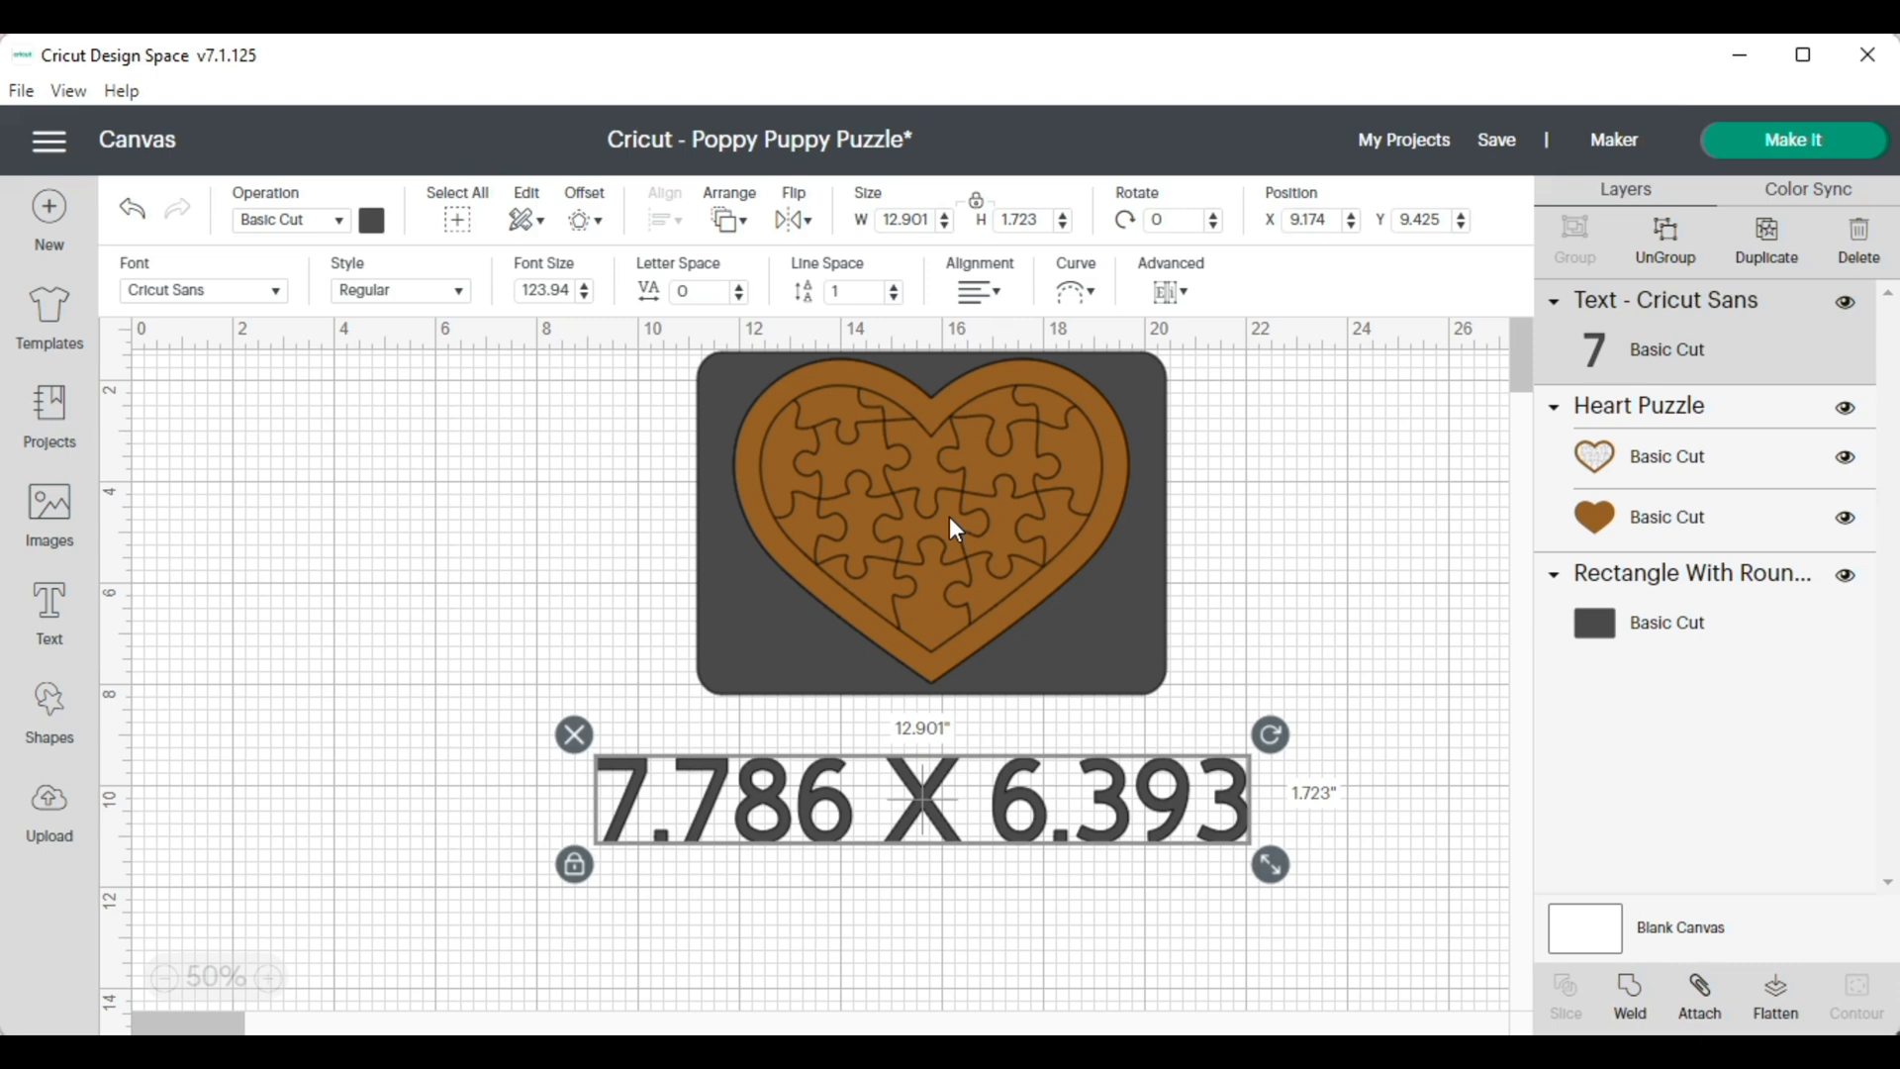
pyautogui.moveTo(931, 803); pyautogui.dragTo(1012, 800)
pyautogui.click(970, 945)
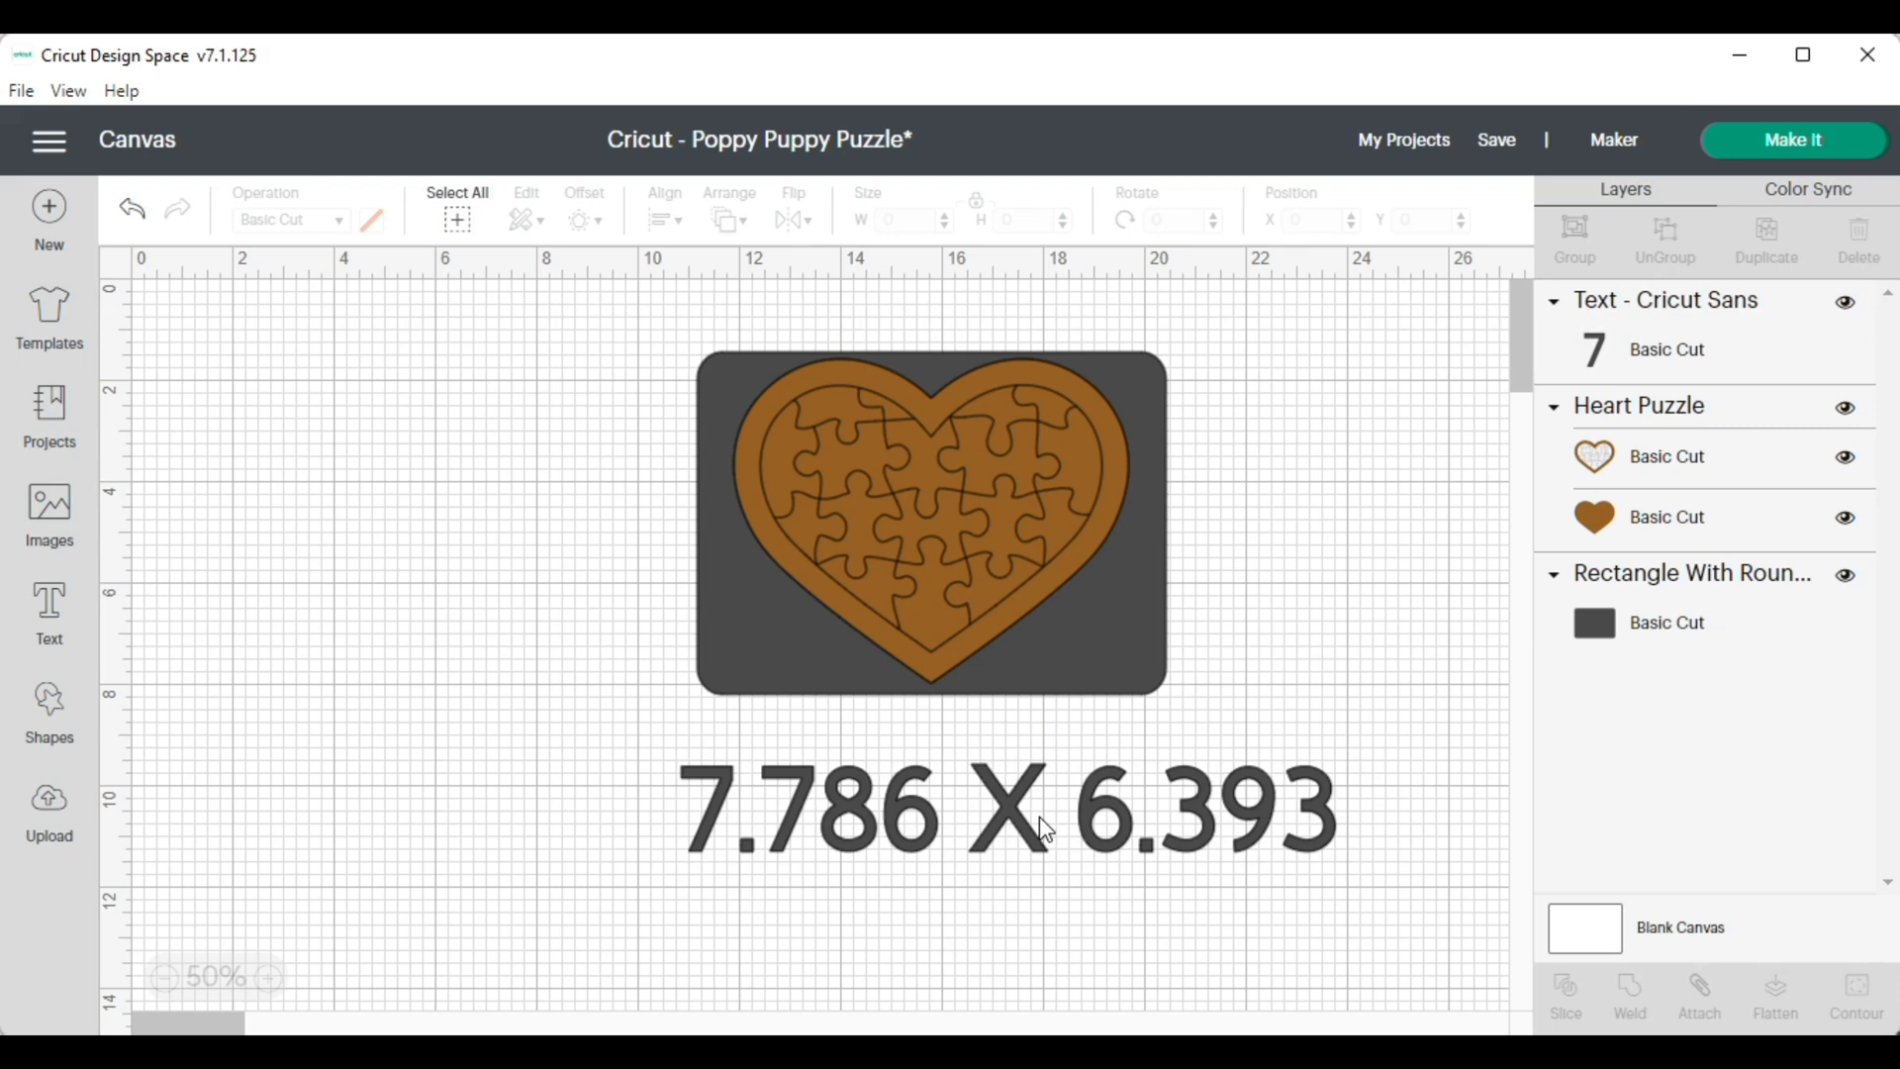
pyautogui.moveTo(1019, 814); pyautogui.dragTo(981, 798)
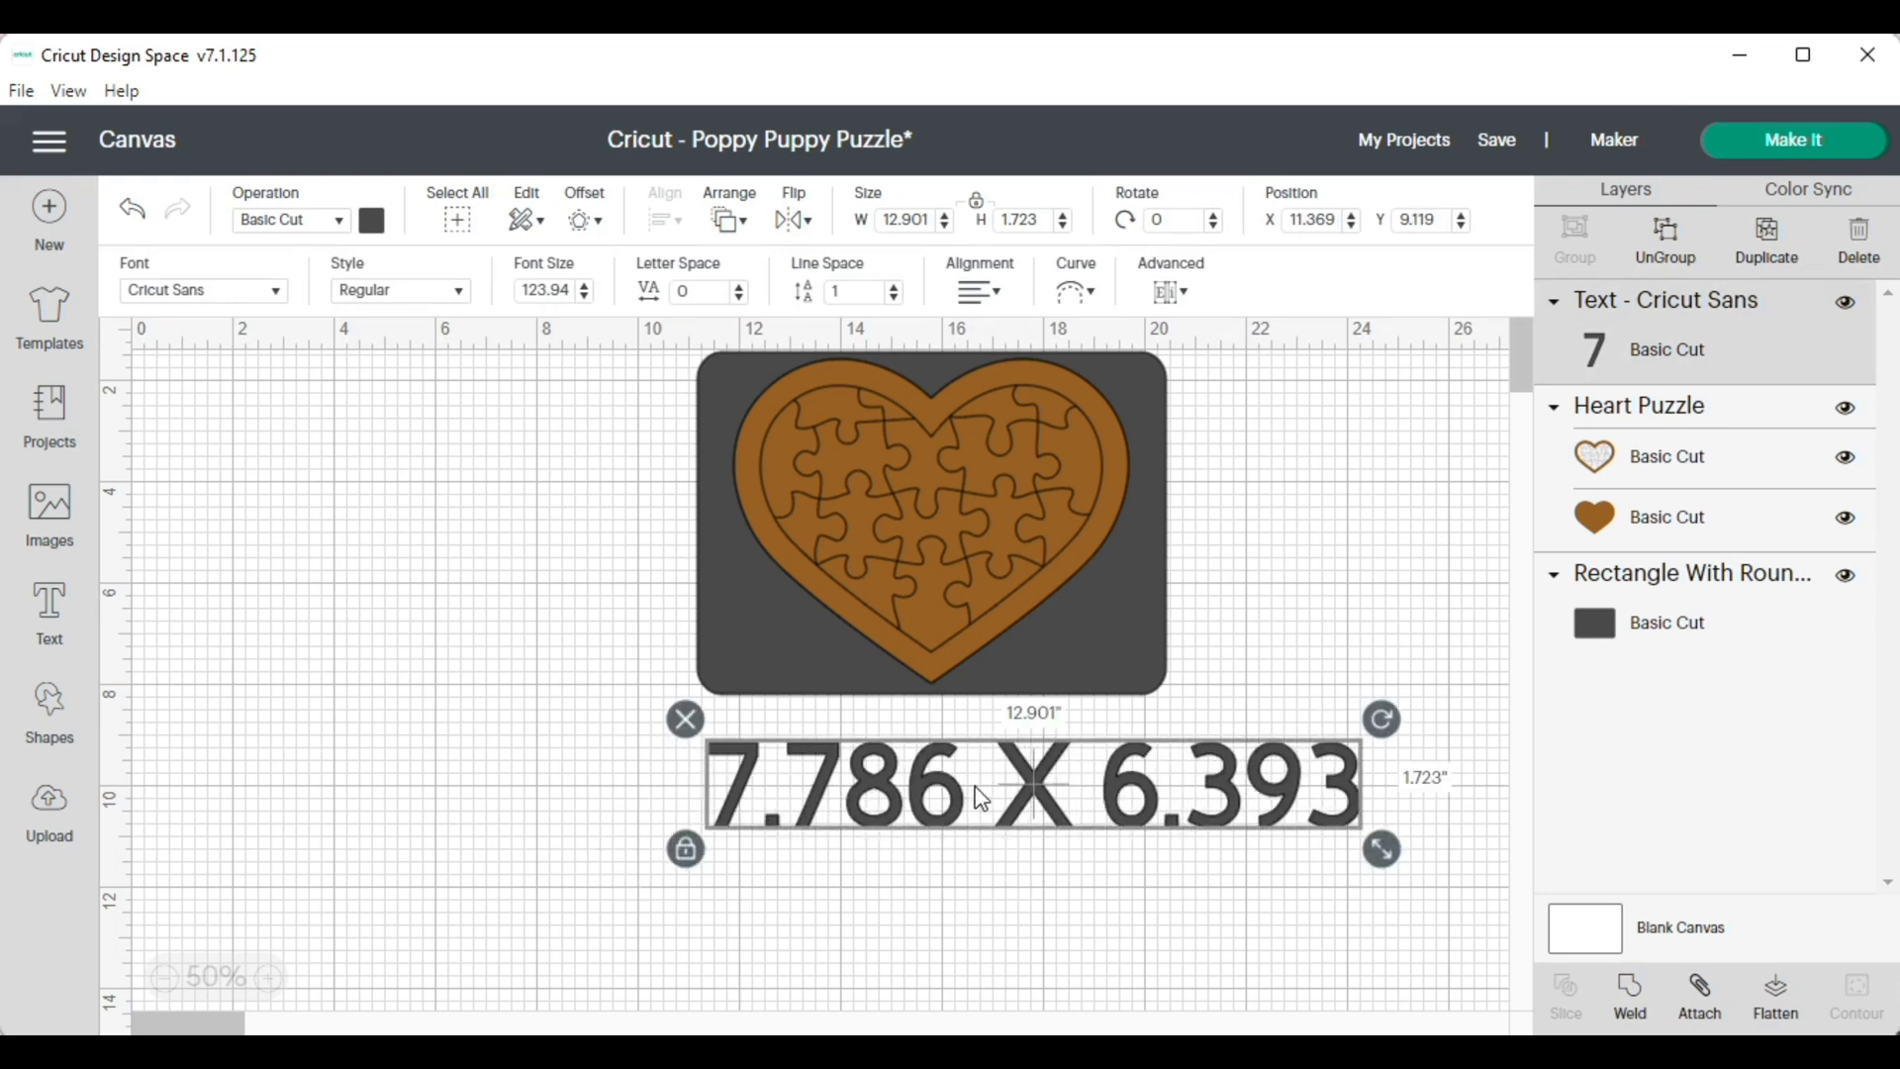
pyautogui.click(684, 720)
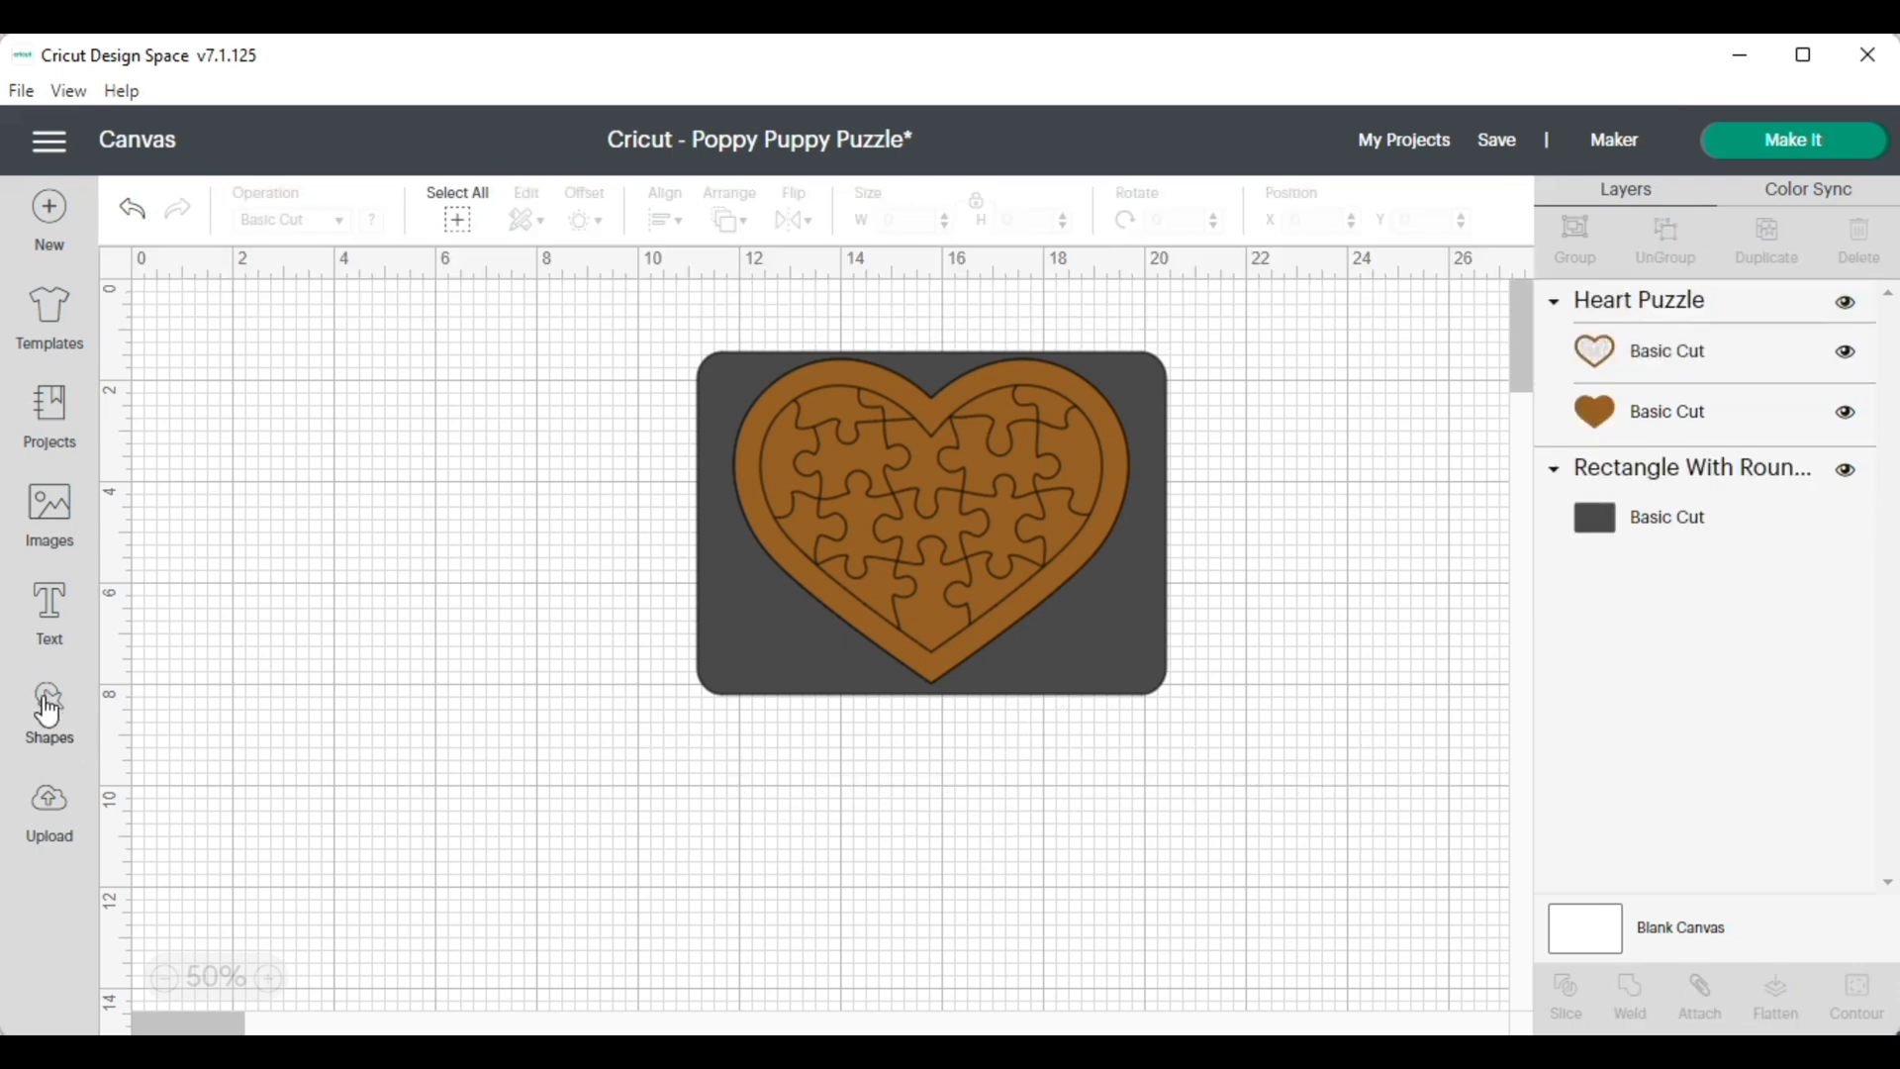
# Browse all uploaded images and add the photo of two girls kissing a smiling woman's cheeks to the canvas
pyautogui.click(54, 820)
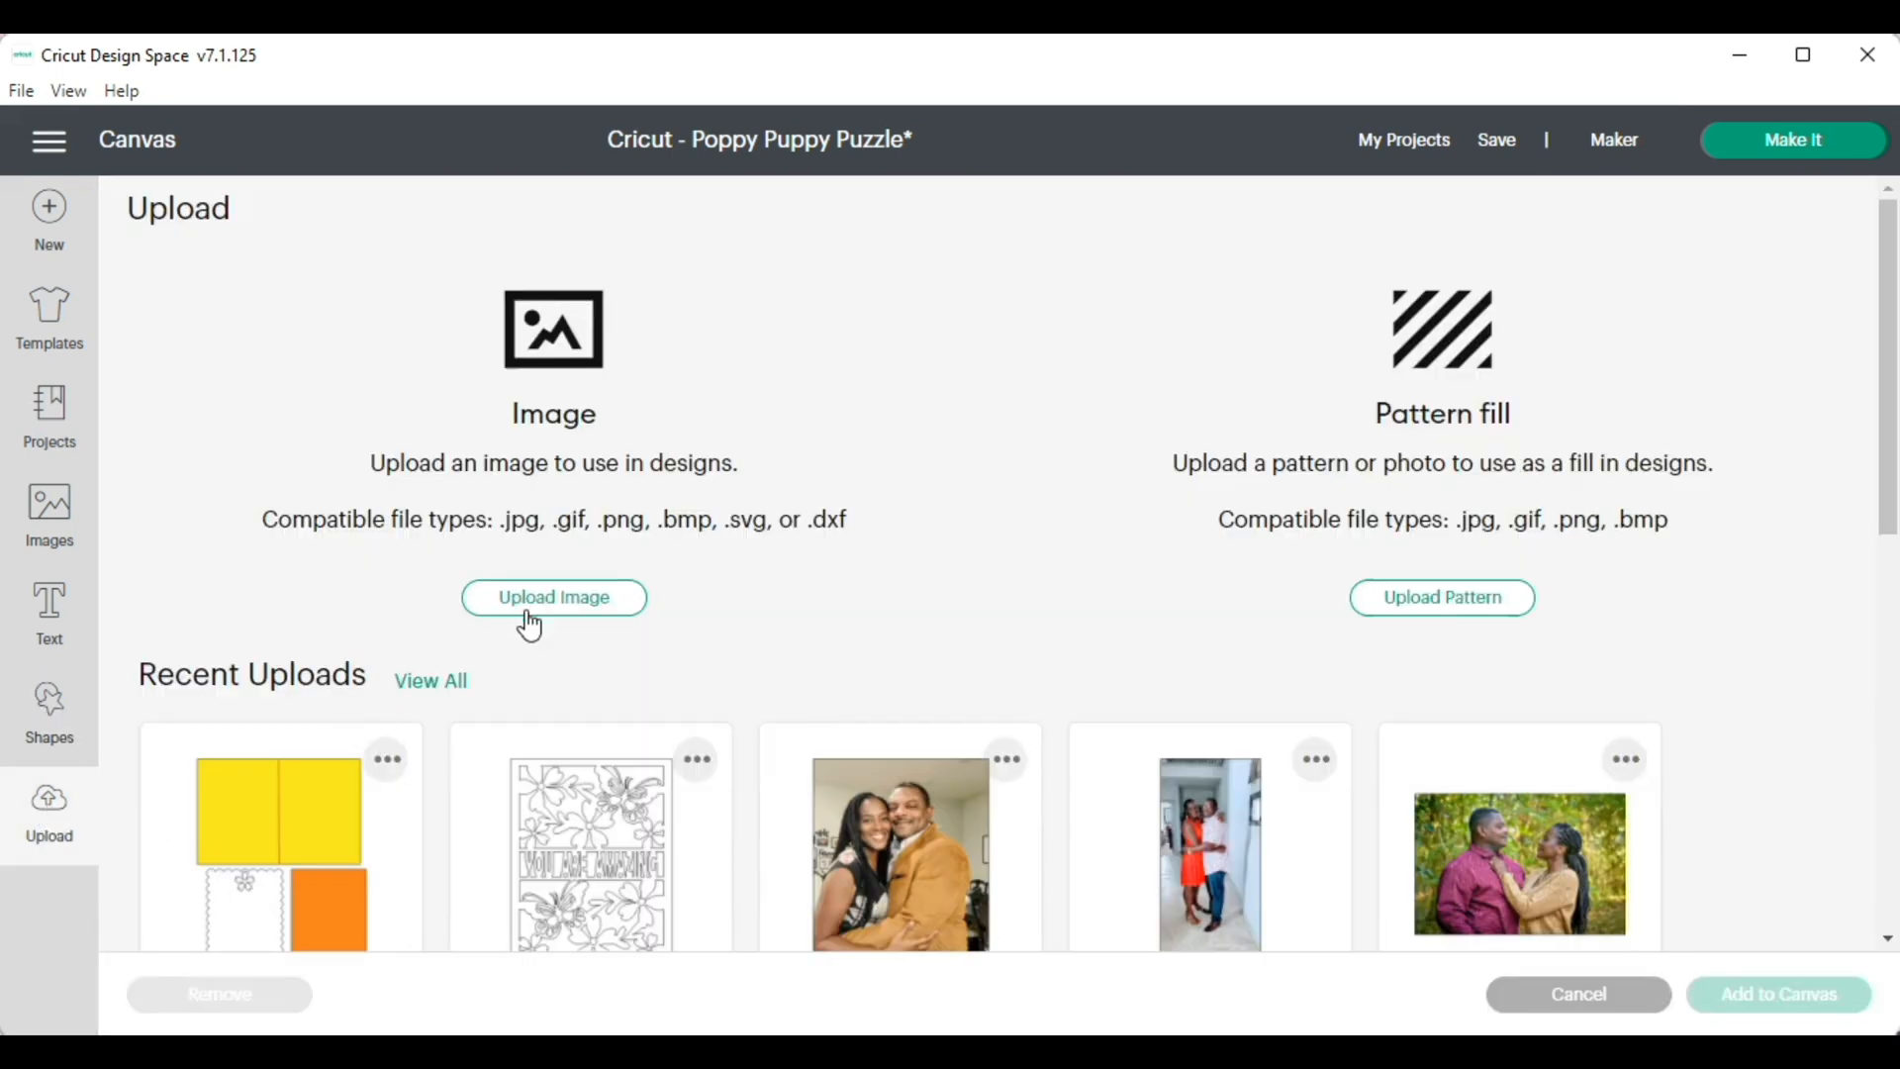
pyautogui.click(449, 696)
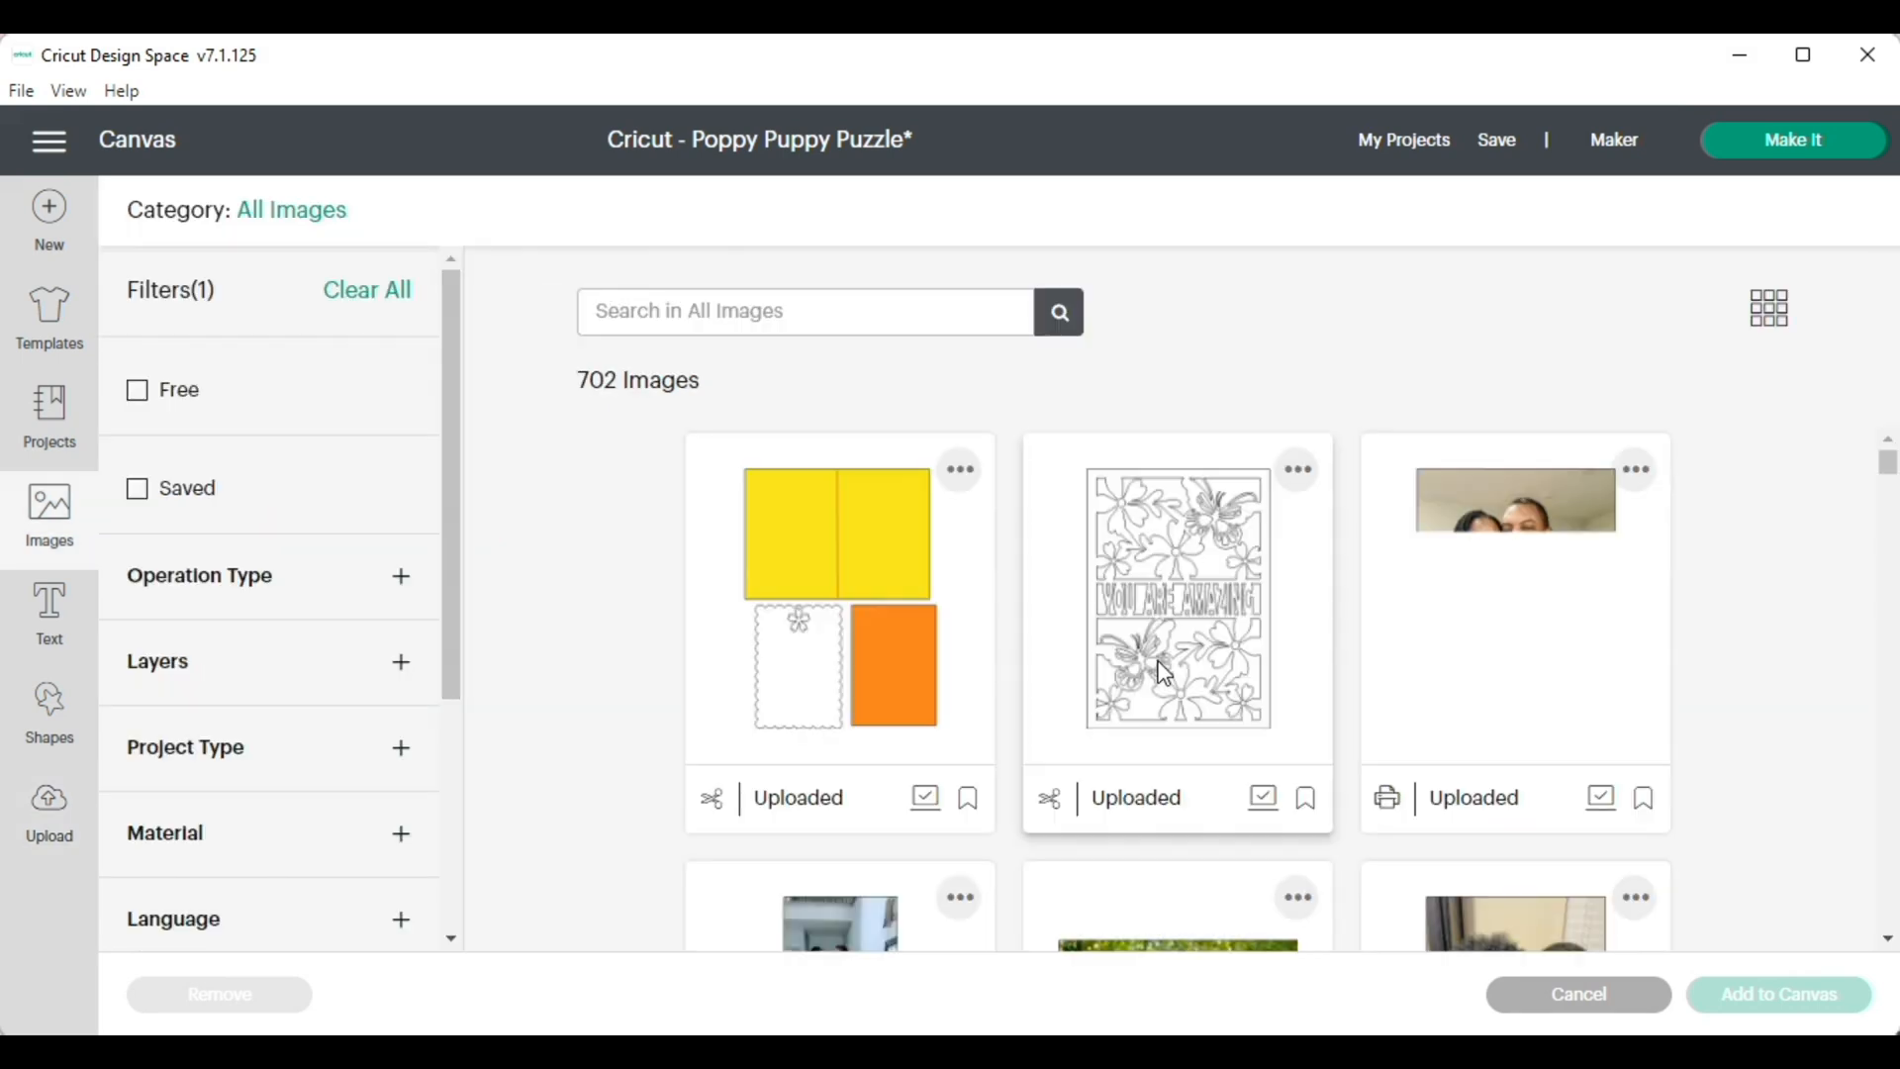
pyautogui.scroll(-2, 1230, 670)
pyautogui.scroll(-5, 1230, 670)
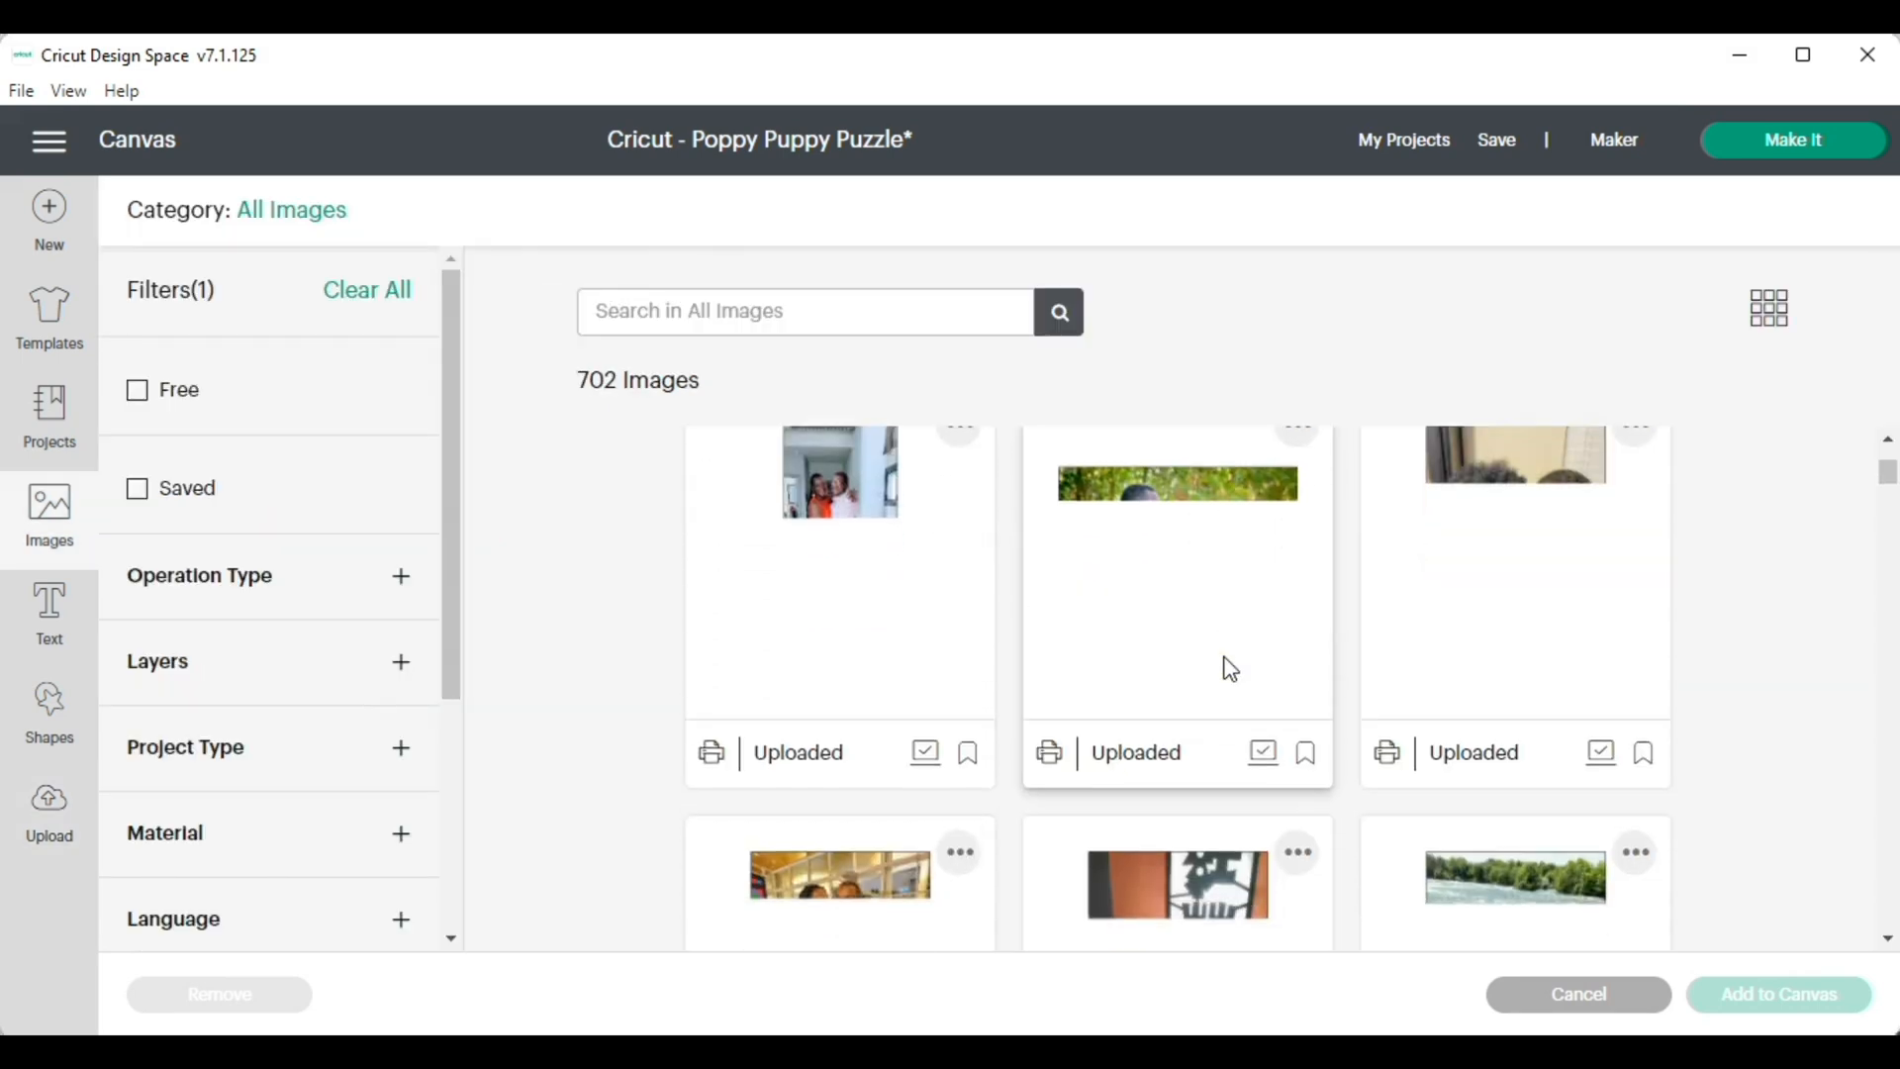
pyautogui.scroll(-4, 1230, 670)
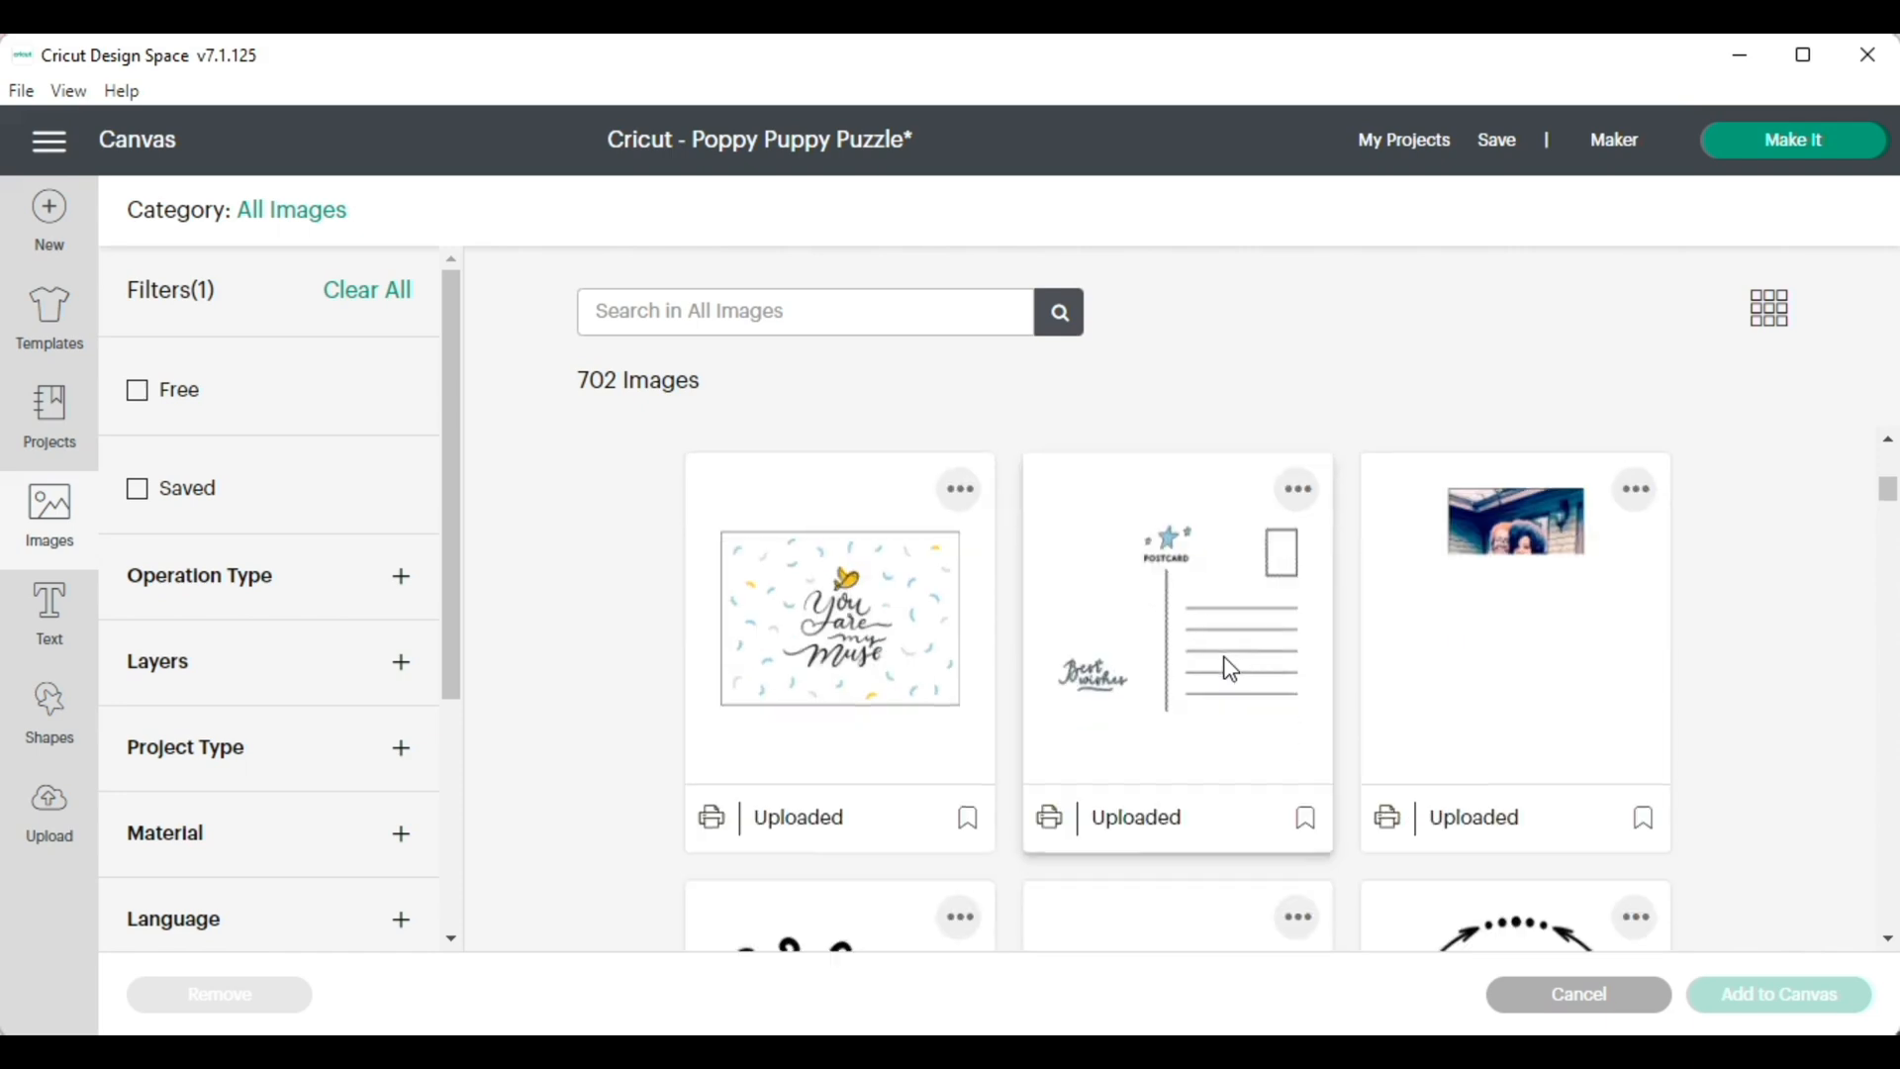
pyautogui.scroll(3, 1230, 670)
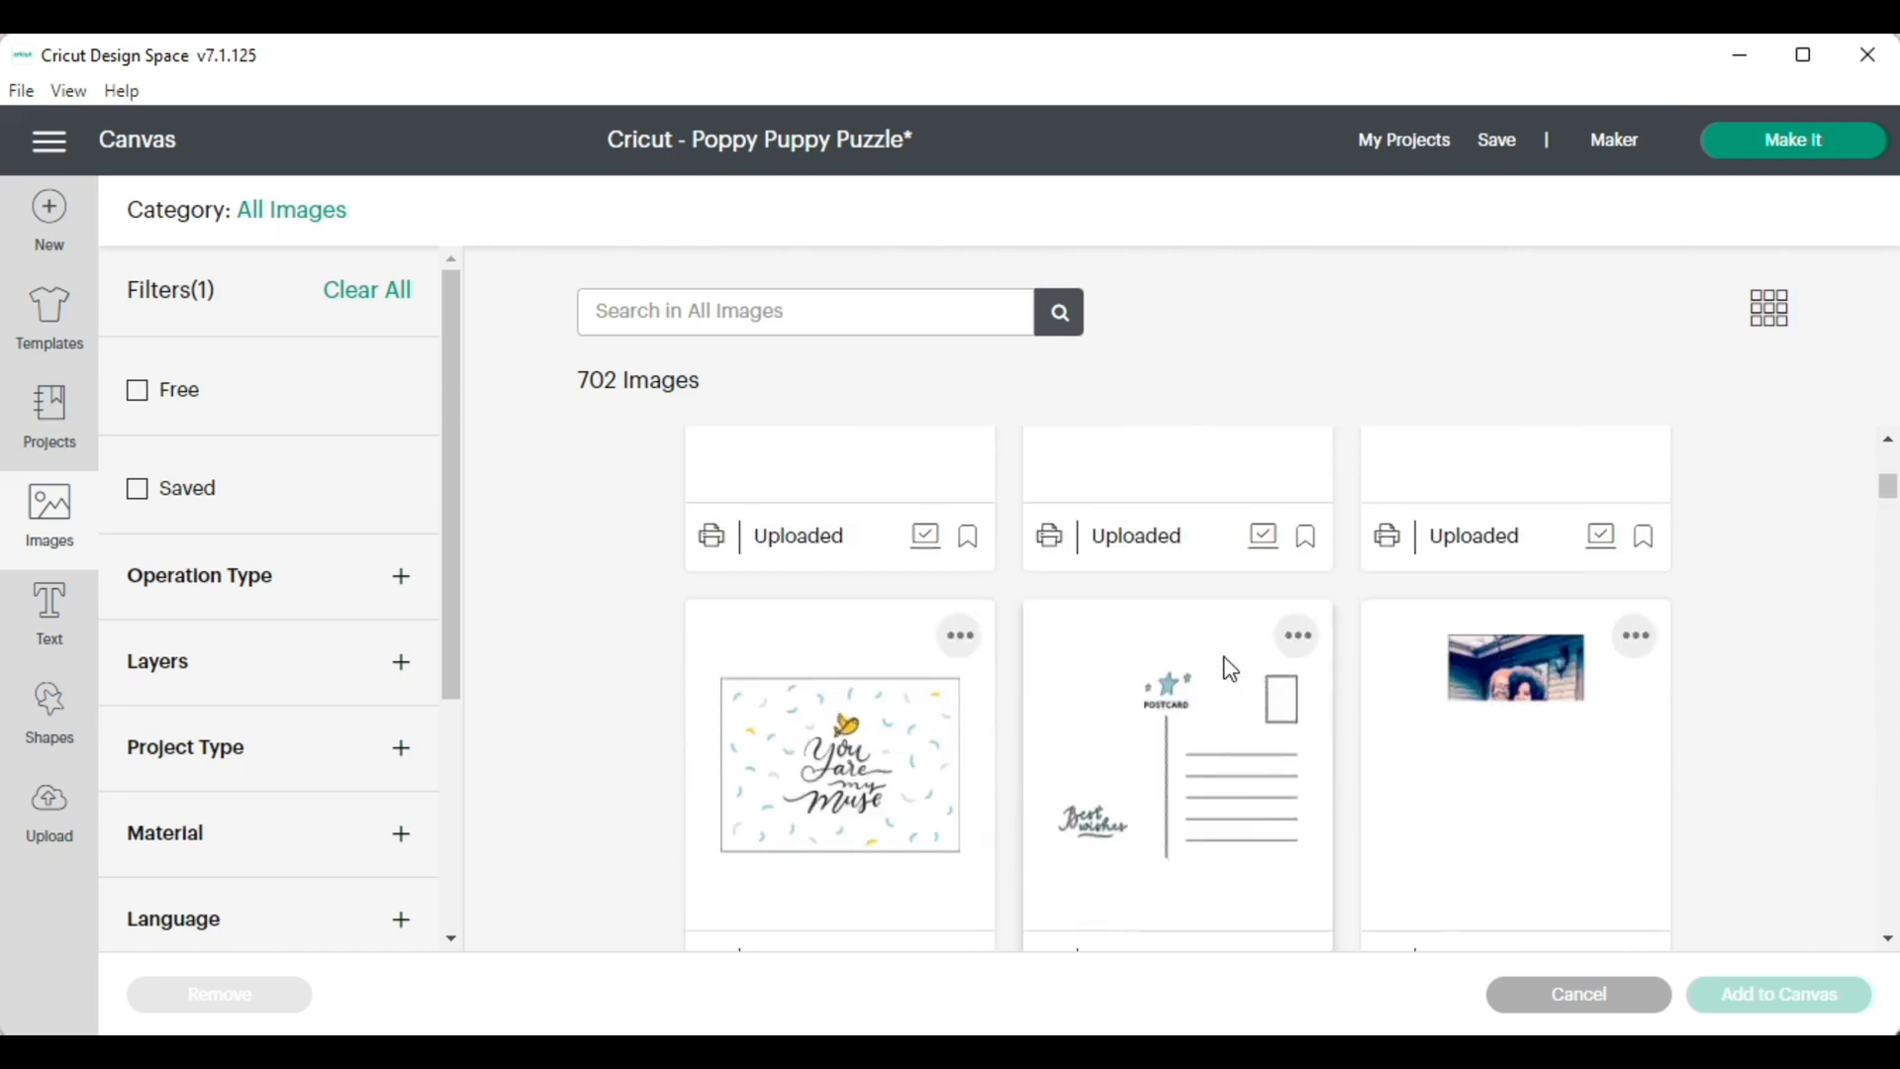
pyautogui.scroll(-3, 1230, 670)
pyautogui.scroll(-2, 1230, 670)
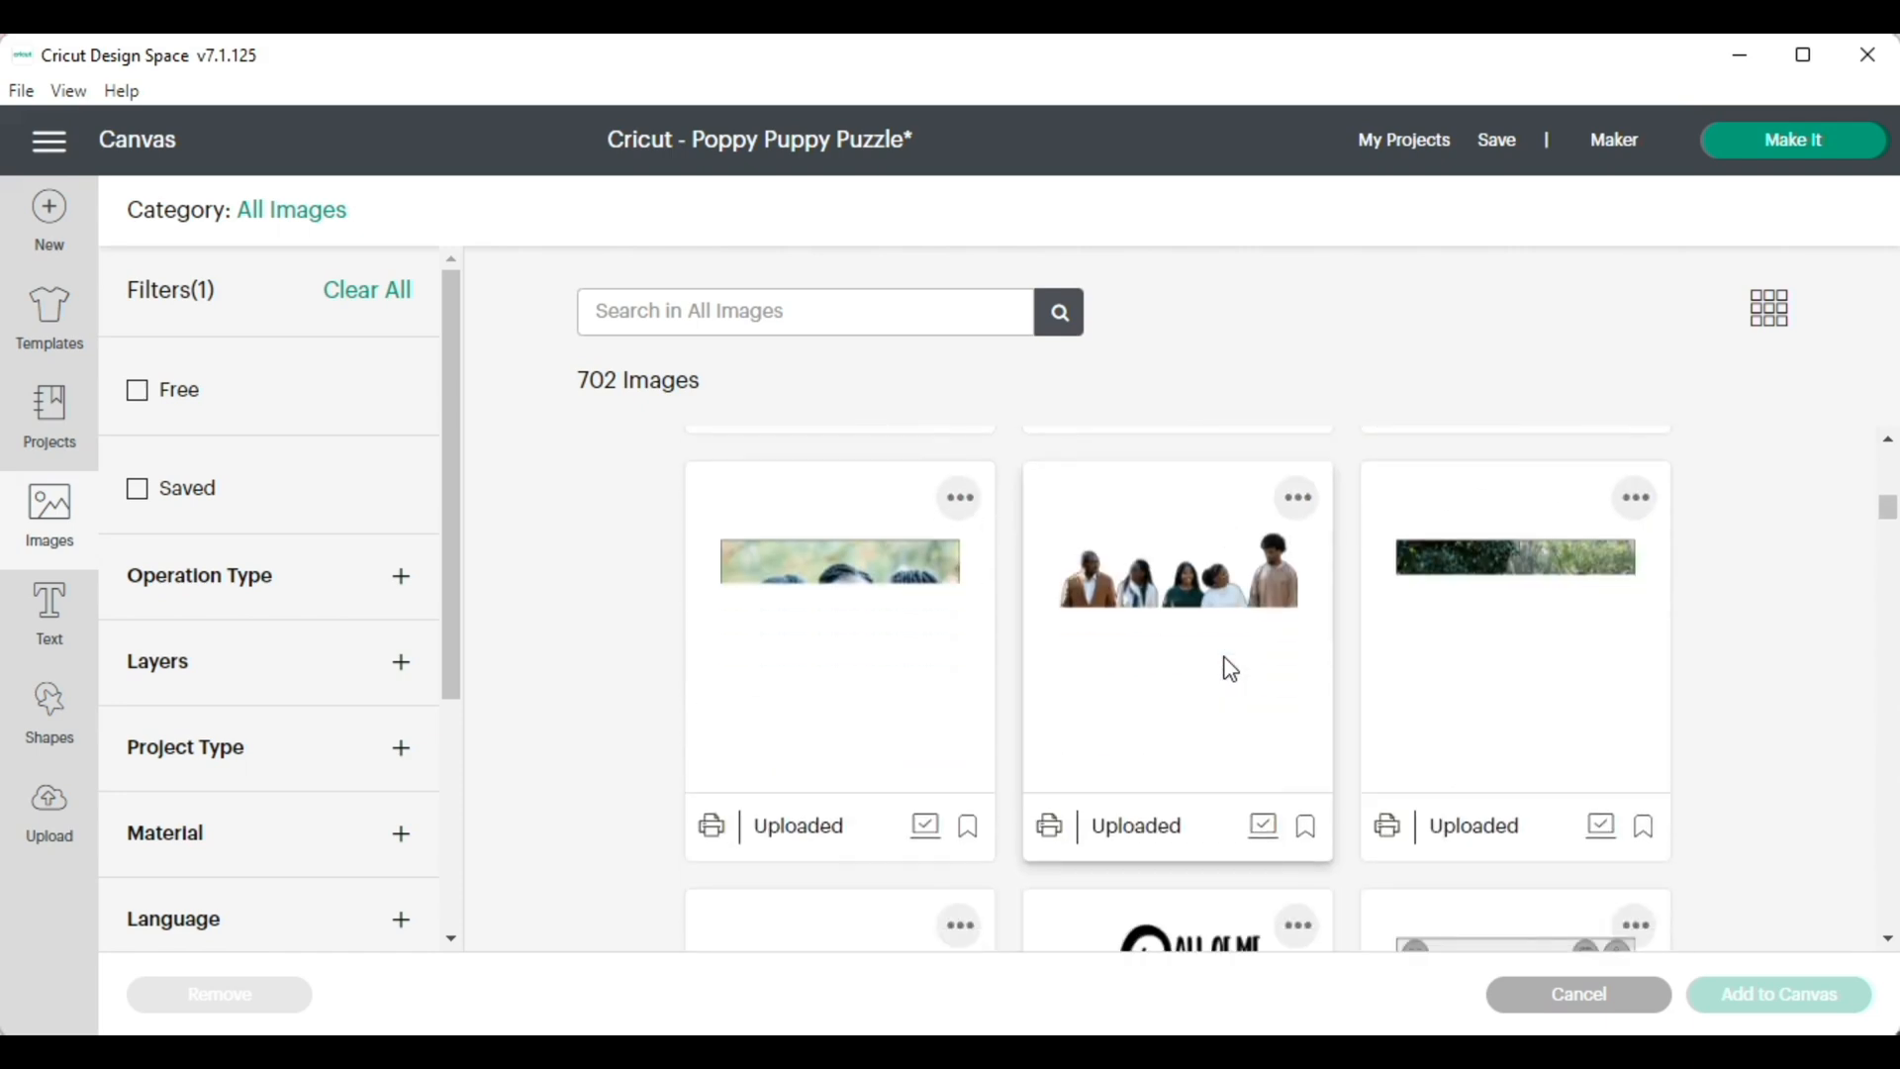
pyautogui.scroll(-2, 1230, 670)
pyautogui.scroll(1, 960, 629)
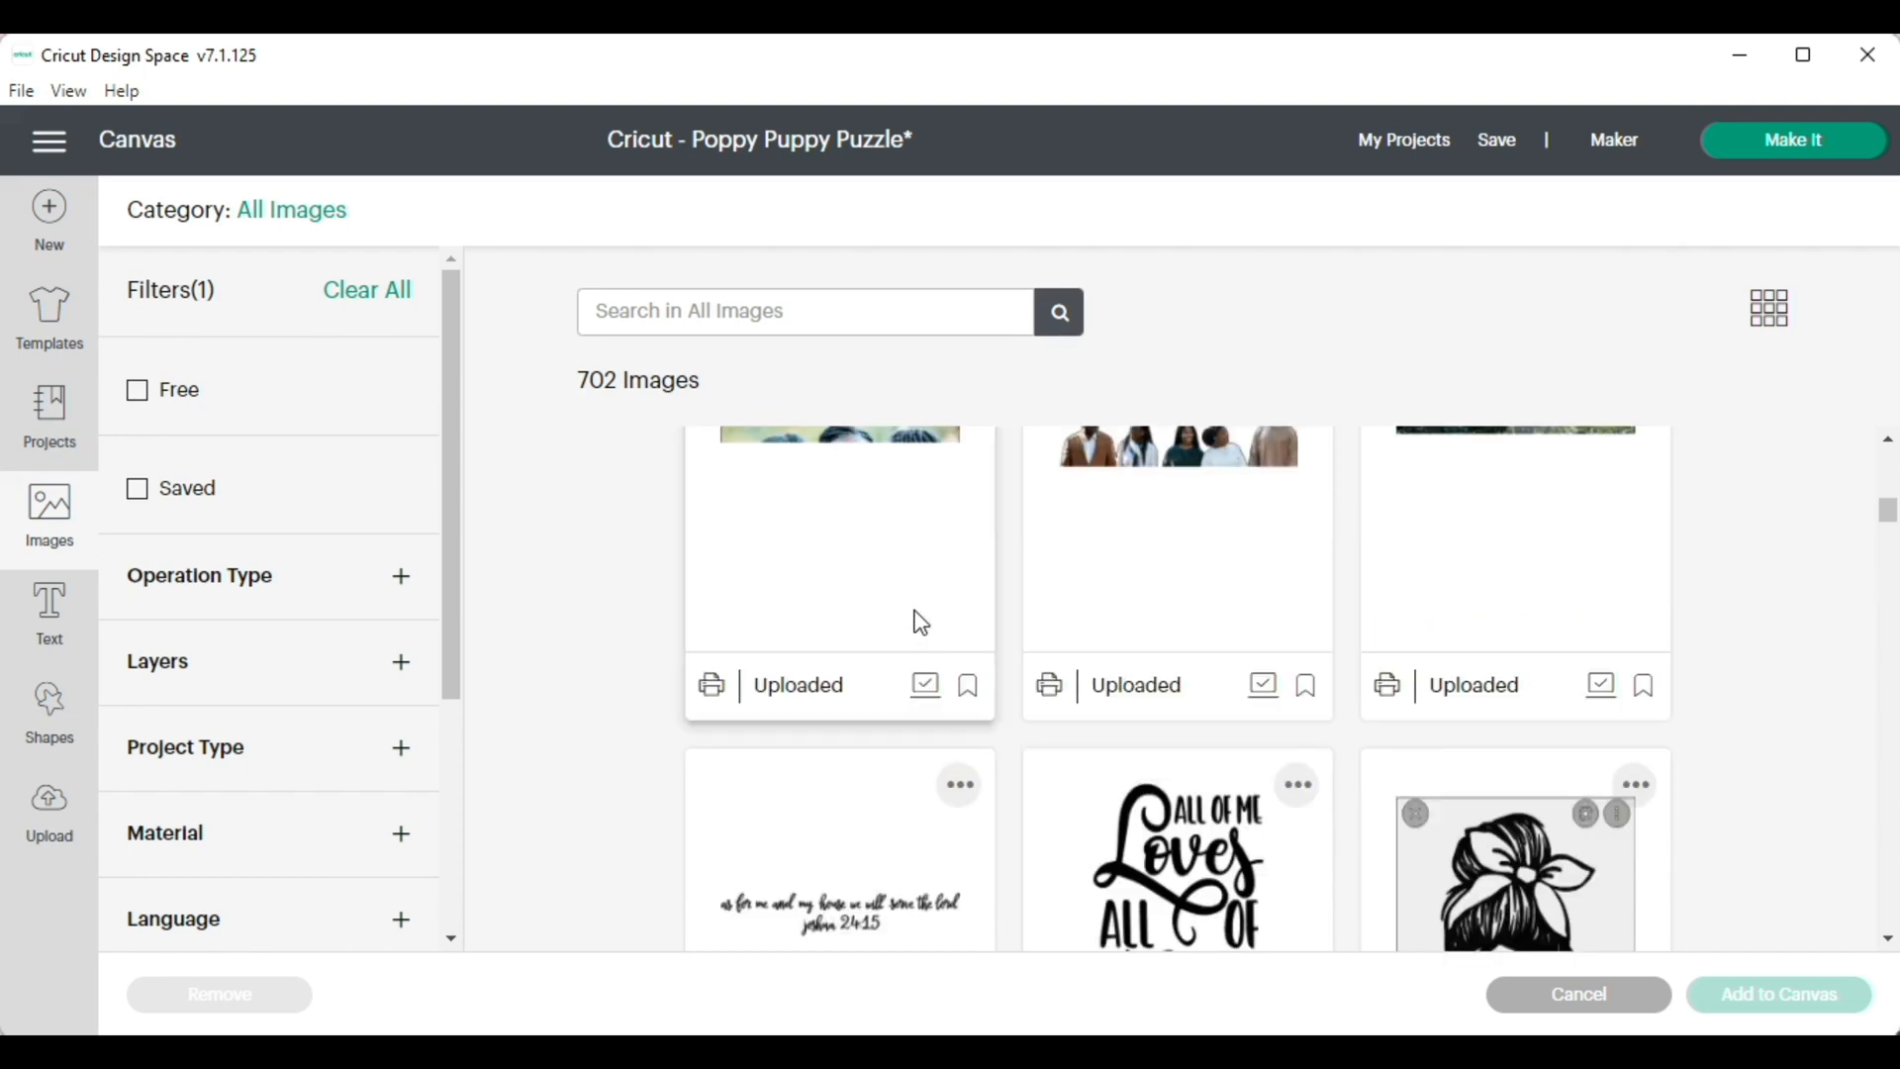
pyautogui.click(818, 511)
pyautogui.click(1787, 996)
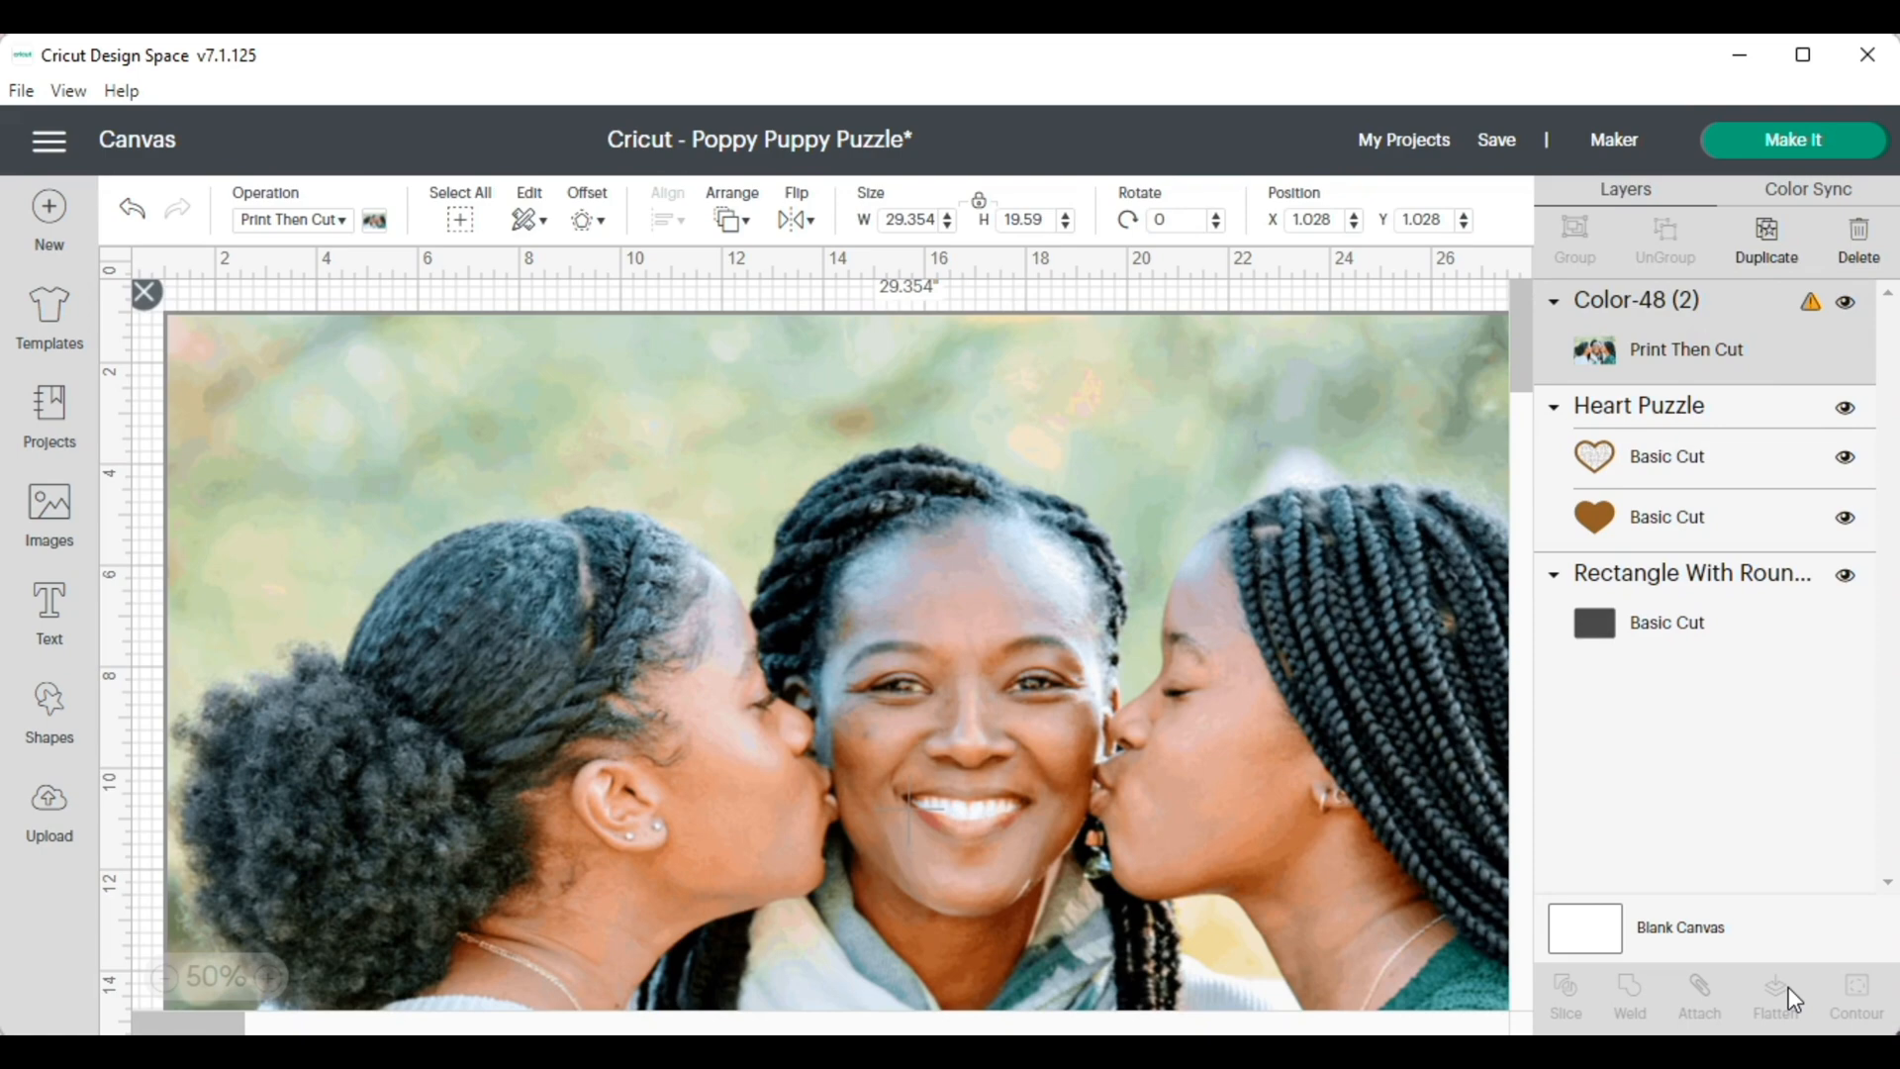
# Set the photo's width to 10 inches with its proportions locked
pyautogui.click(905, 218)
pyautogui.write('10')
pyautogui.press('Return')
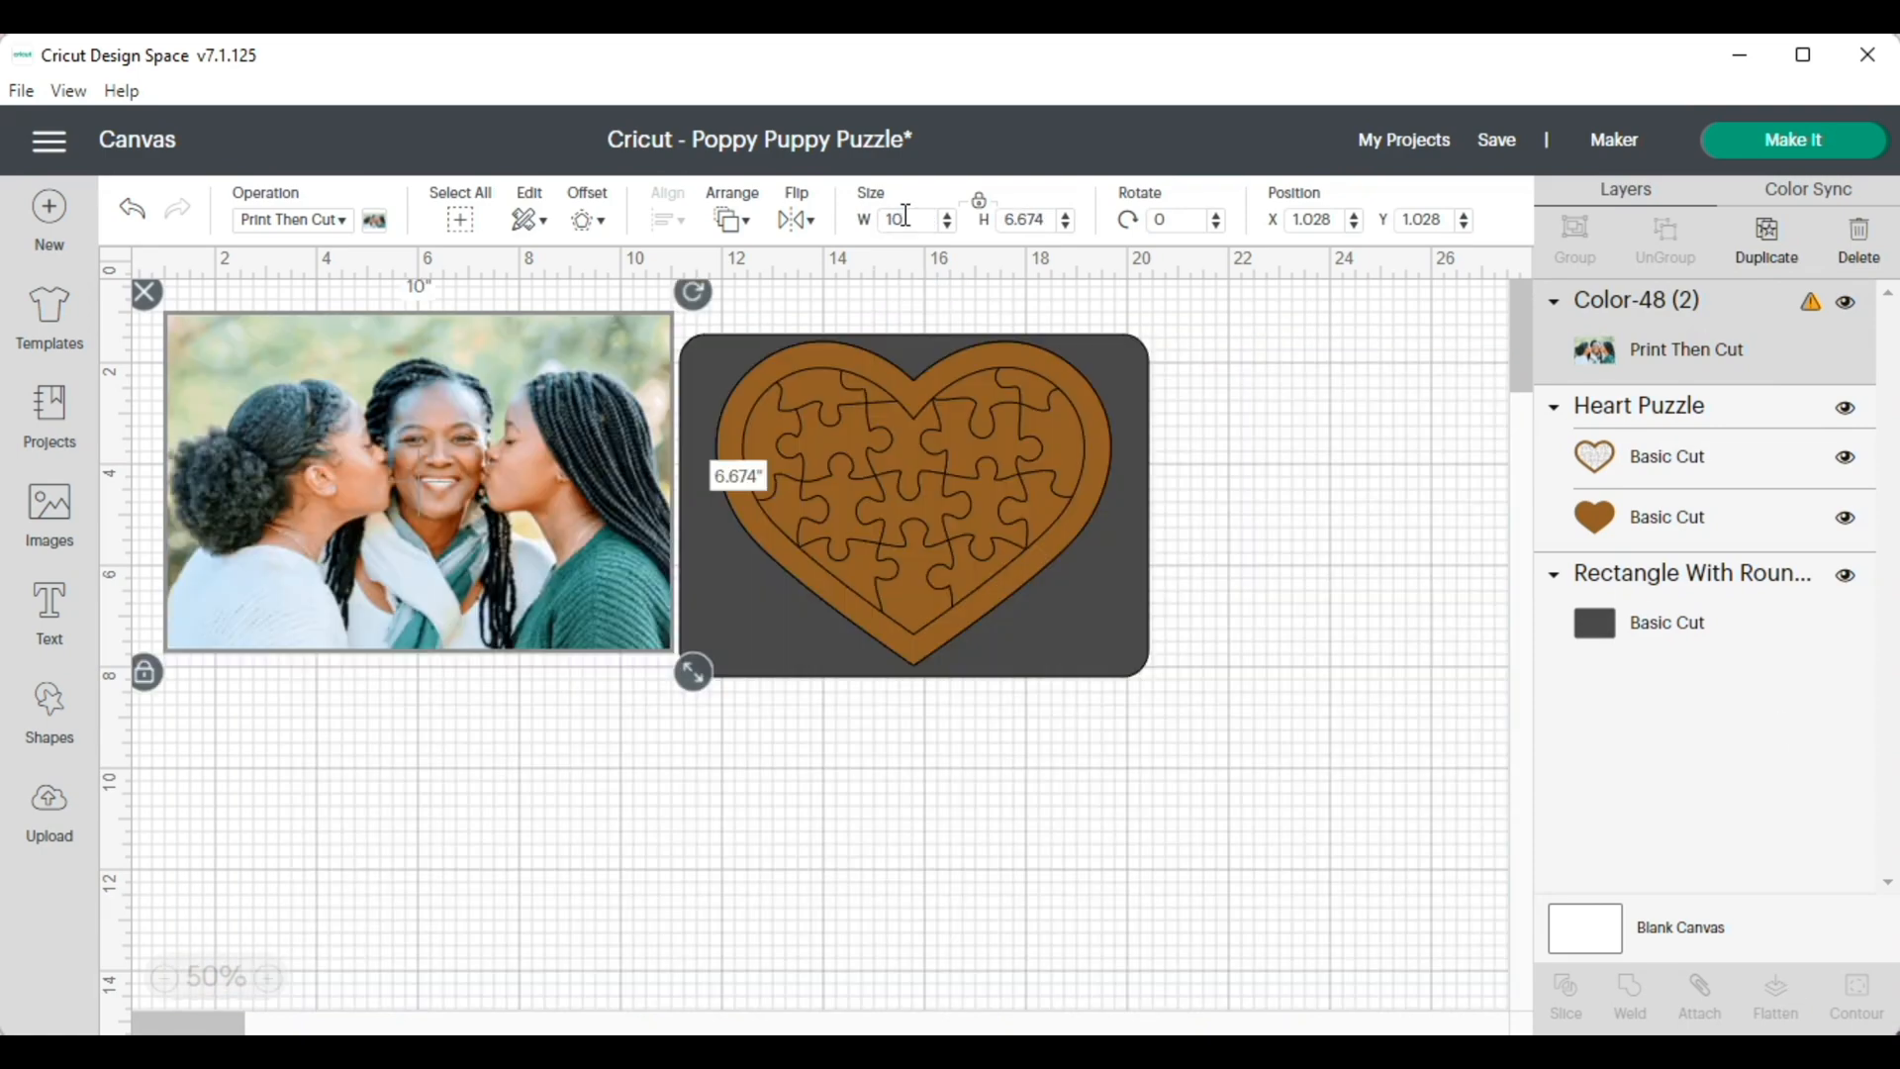
# Separate the heart puzzle from the rounded rectangle, delete the rectangle, and place the heart puzzle beside the photo
pyautogui.moveTo(1090, 643); pyautogui.dragTo(1409, 625)
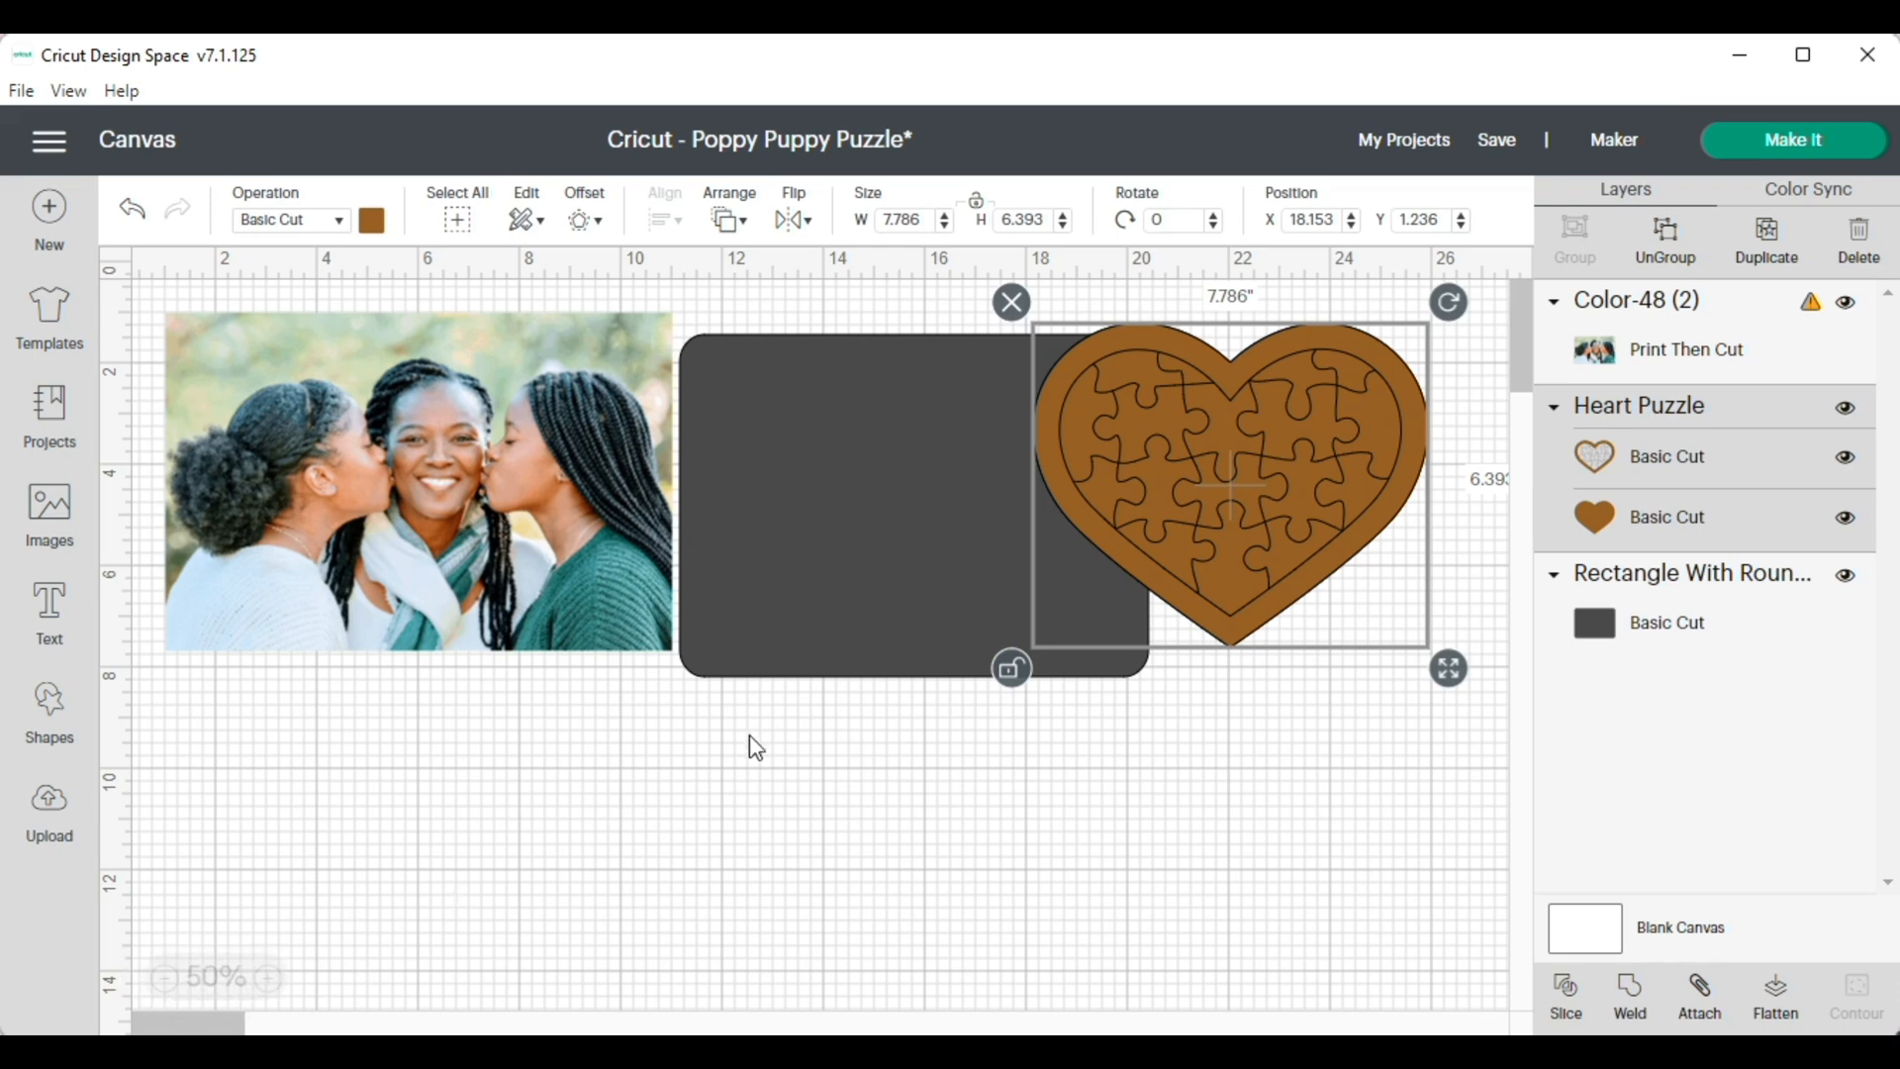
pyautogui.moveTo(1190, 508); pyautogui.dragTo(1124, 878)
pyautogui.moveTo(997, 523); pyautogui.dragTo(1182, 482)
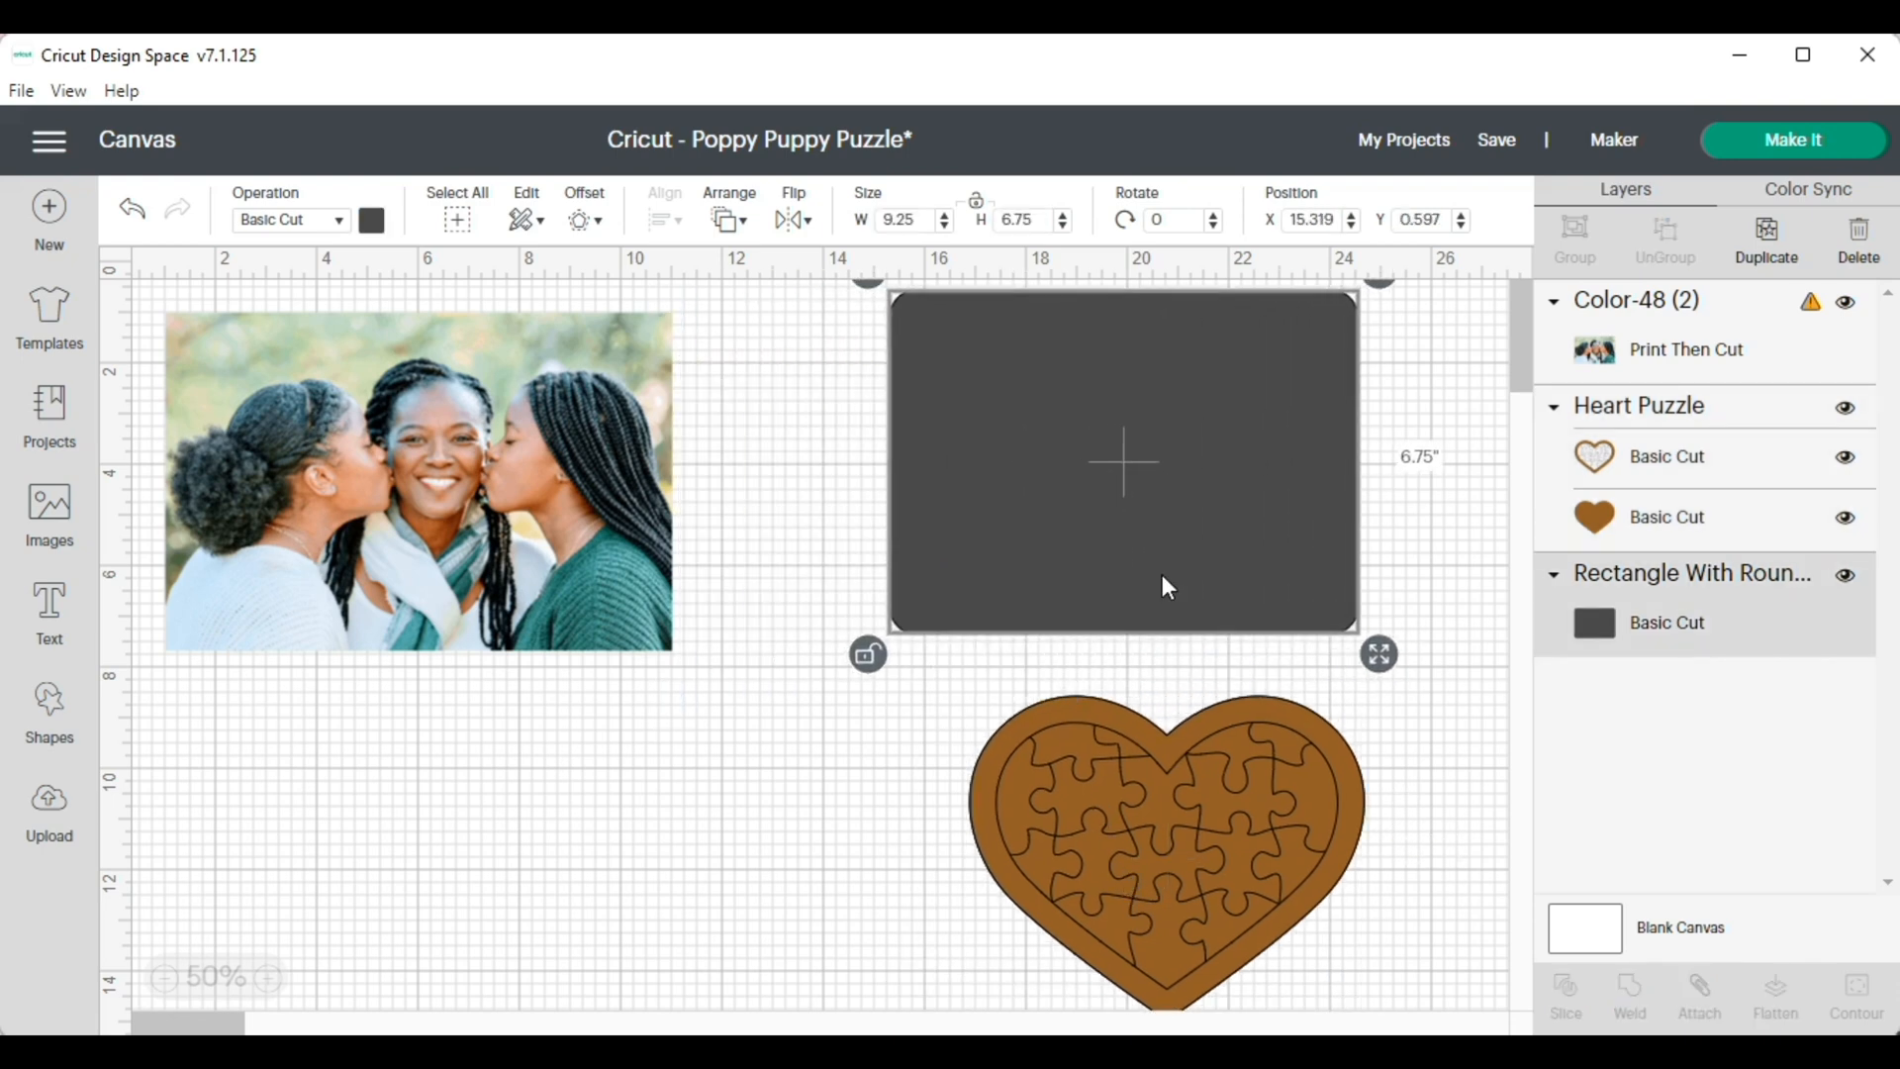
pyautogui.moveTo(1160, 576); pyautogui.dragTo(1164, 621)
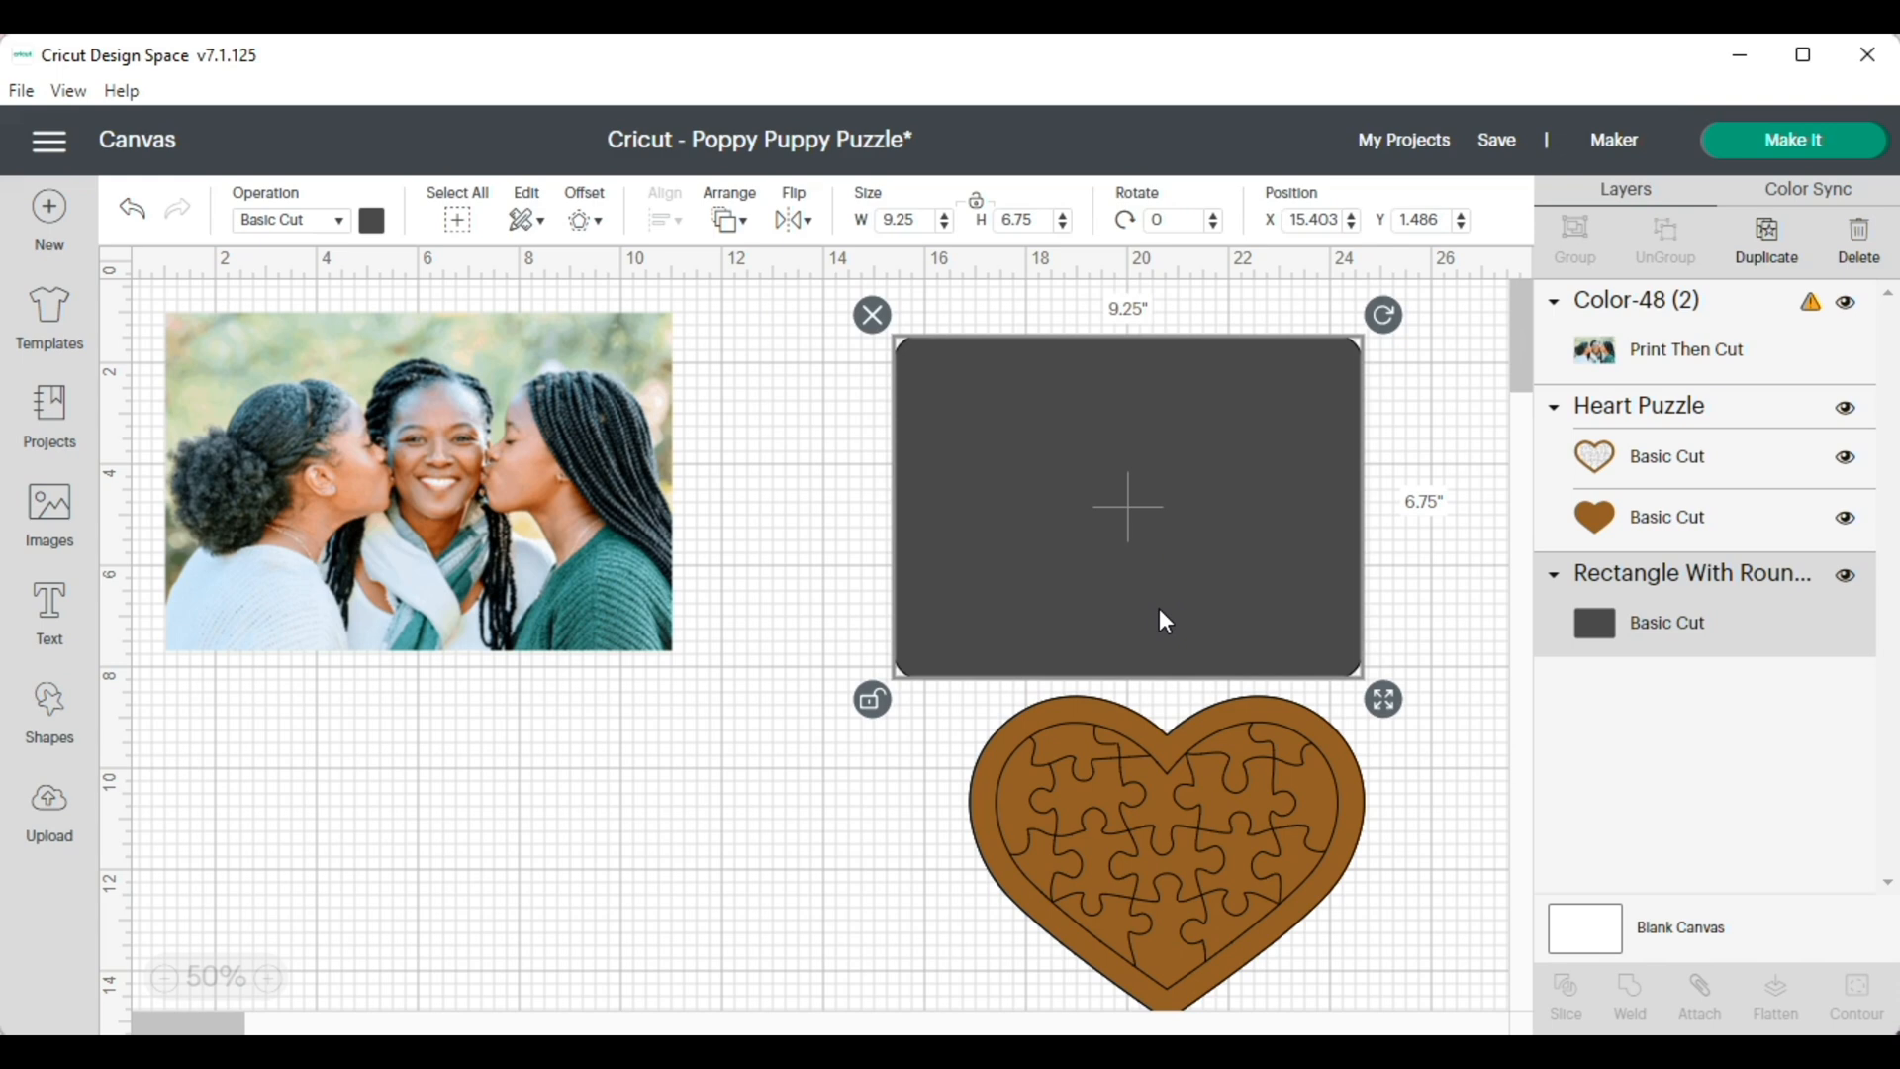
pyautogui.click(871, 316)
pyautogui.moveTo(1073, 795); pyautogui.dragTo(887, 427)
# Ungroup the heart puzzle and move its puzzle-line layer down and away from the solid heart
pyautogui.click(475, 452)
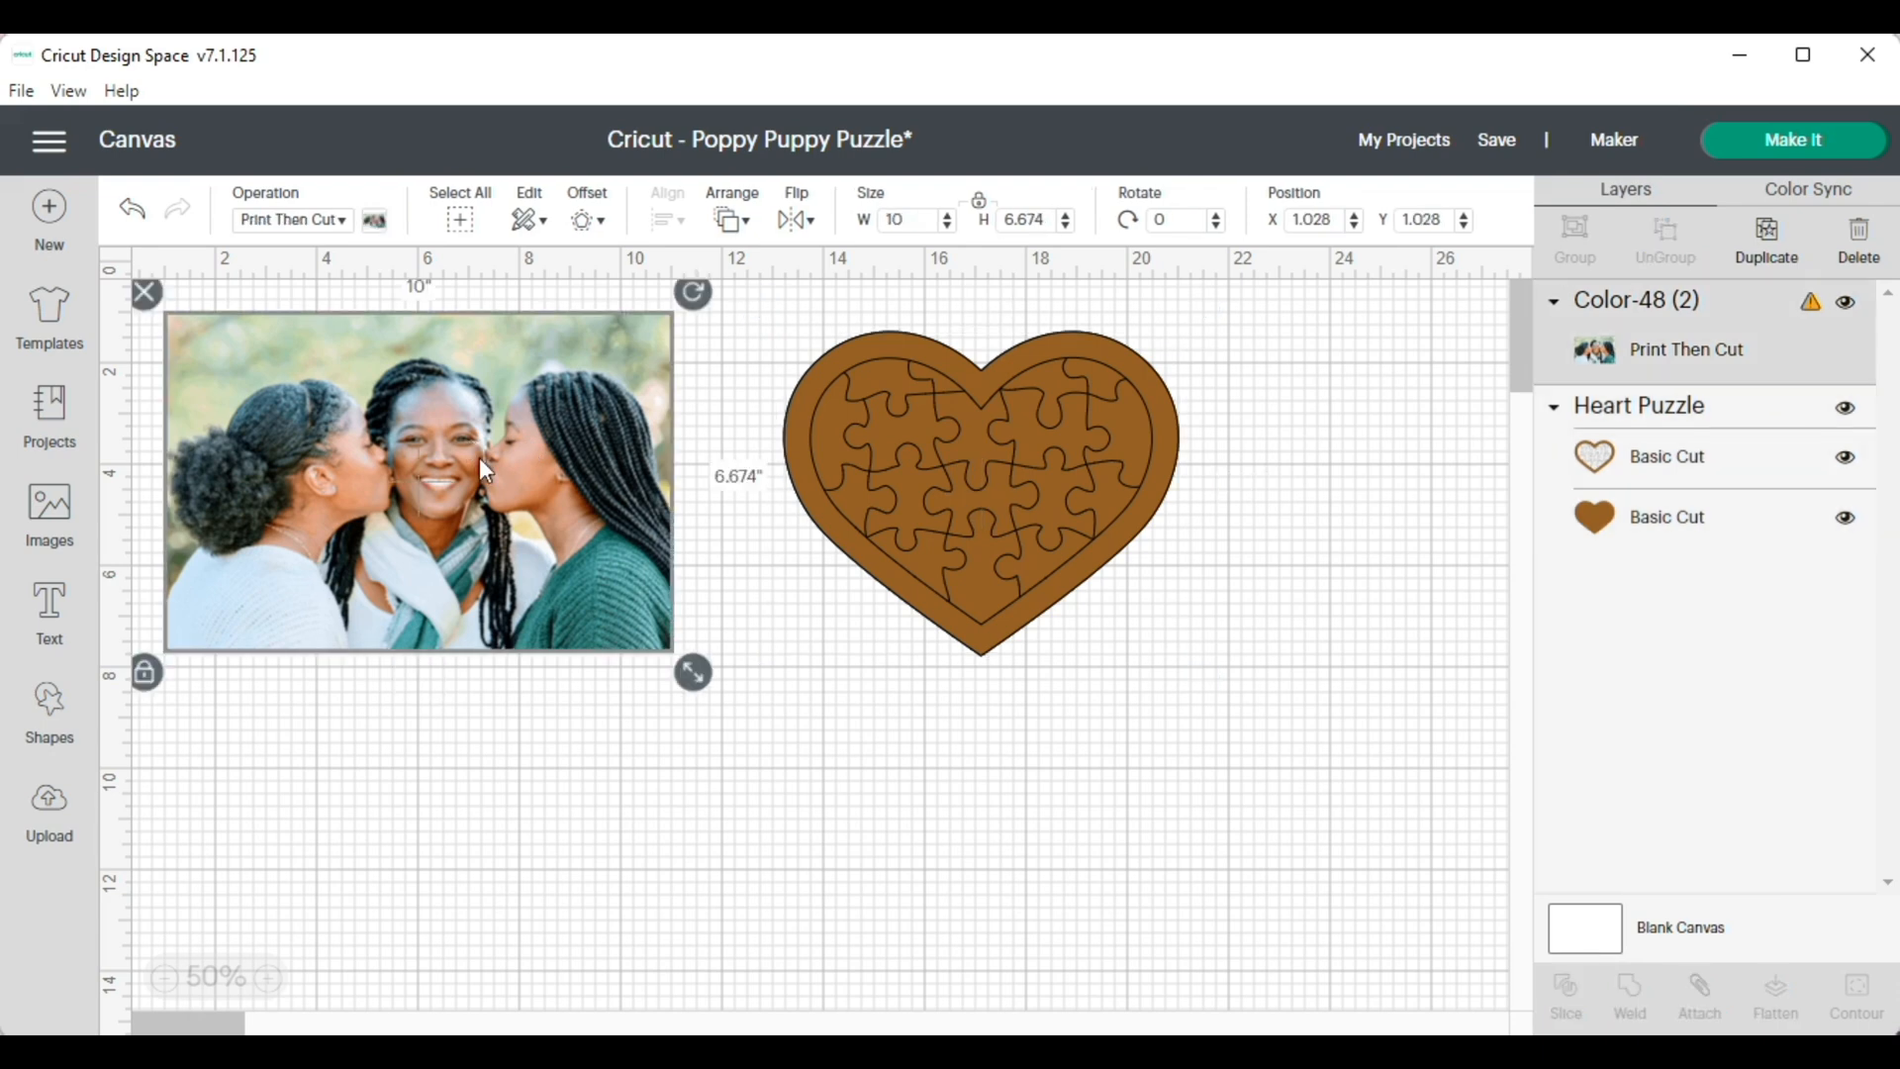
pyautogui.click(1016, 559)
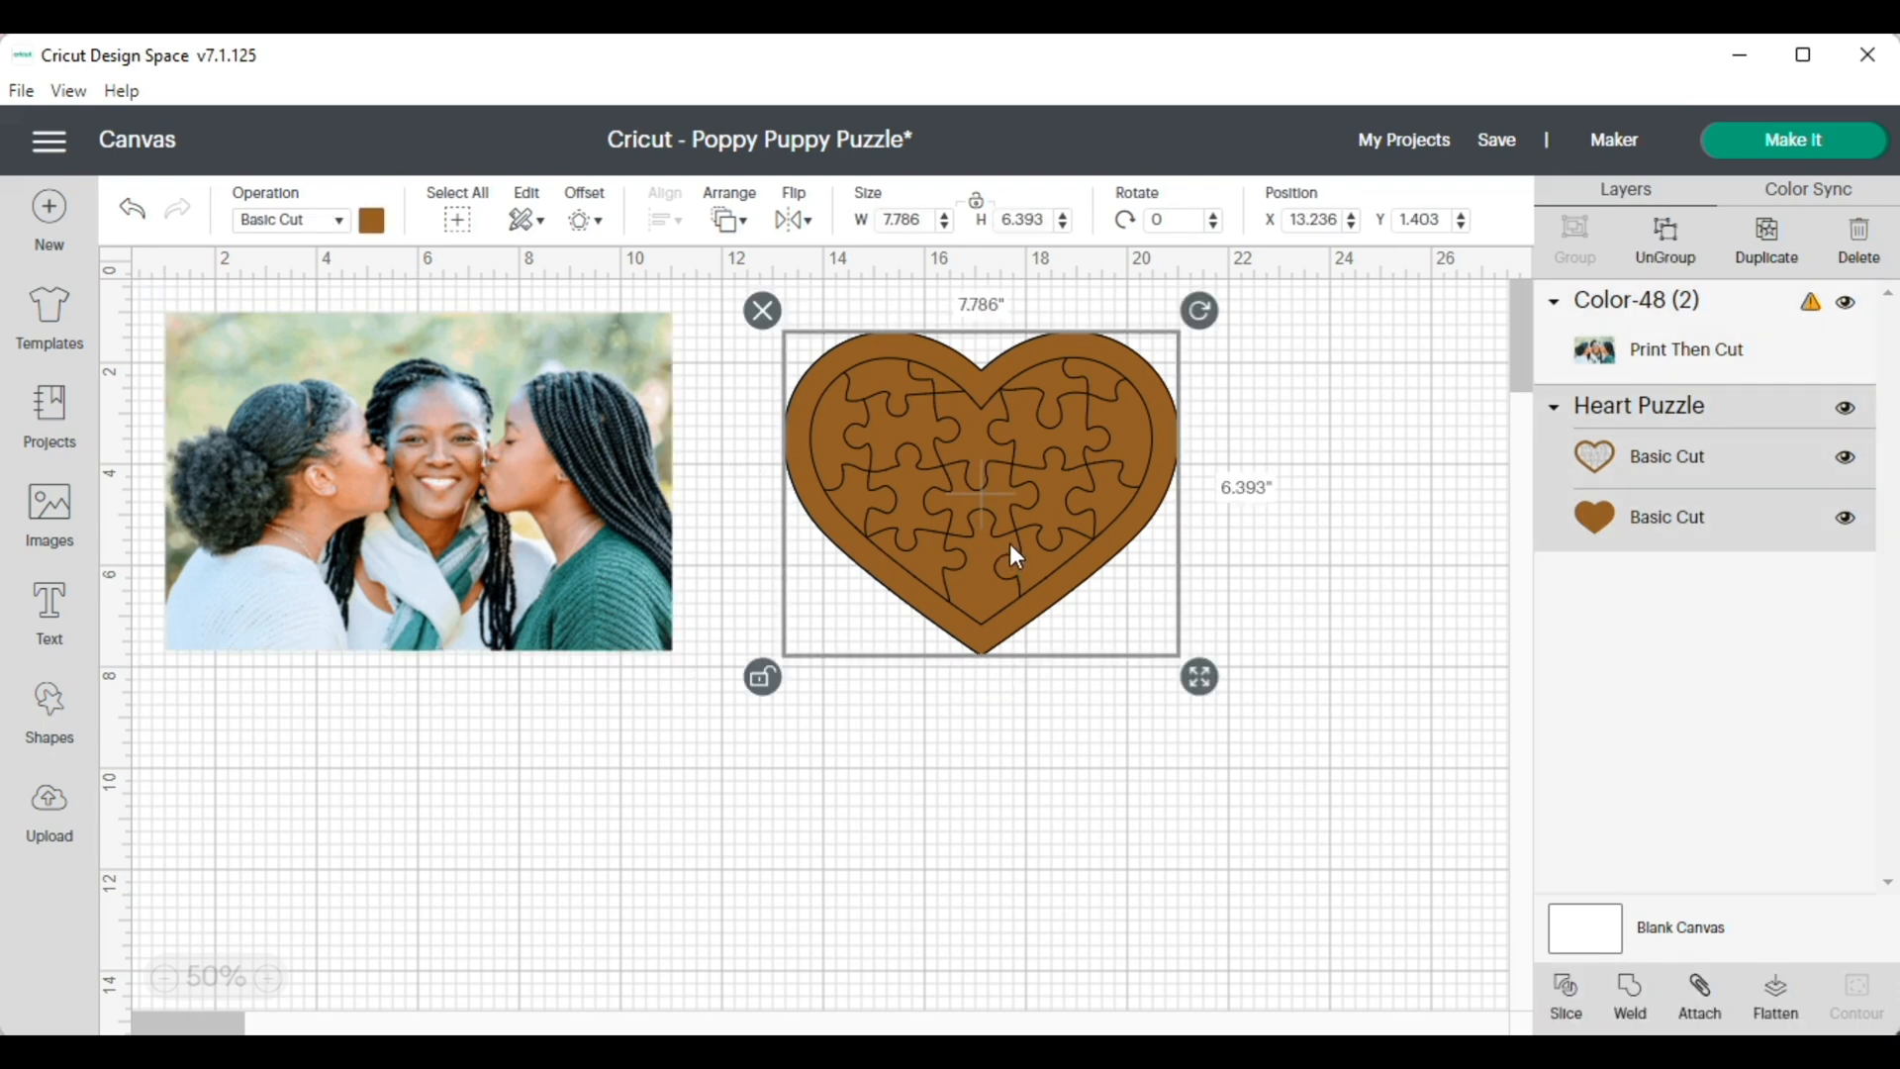
pyautogui.click(1670, 245)
pyautogui.moveTo(1009, 491); pyautogui.dragTo(1388, 758)
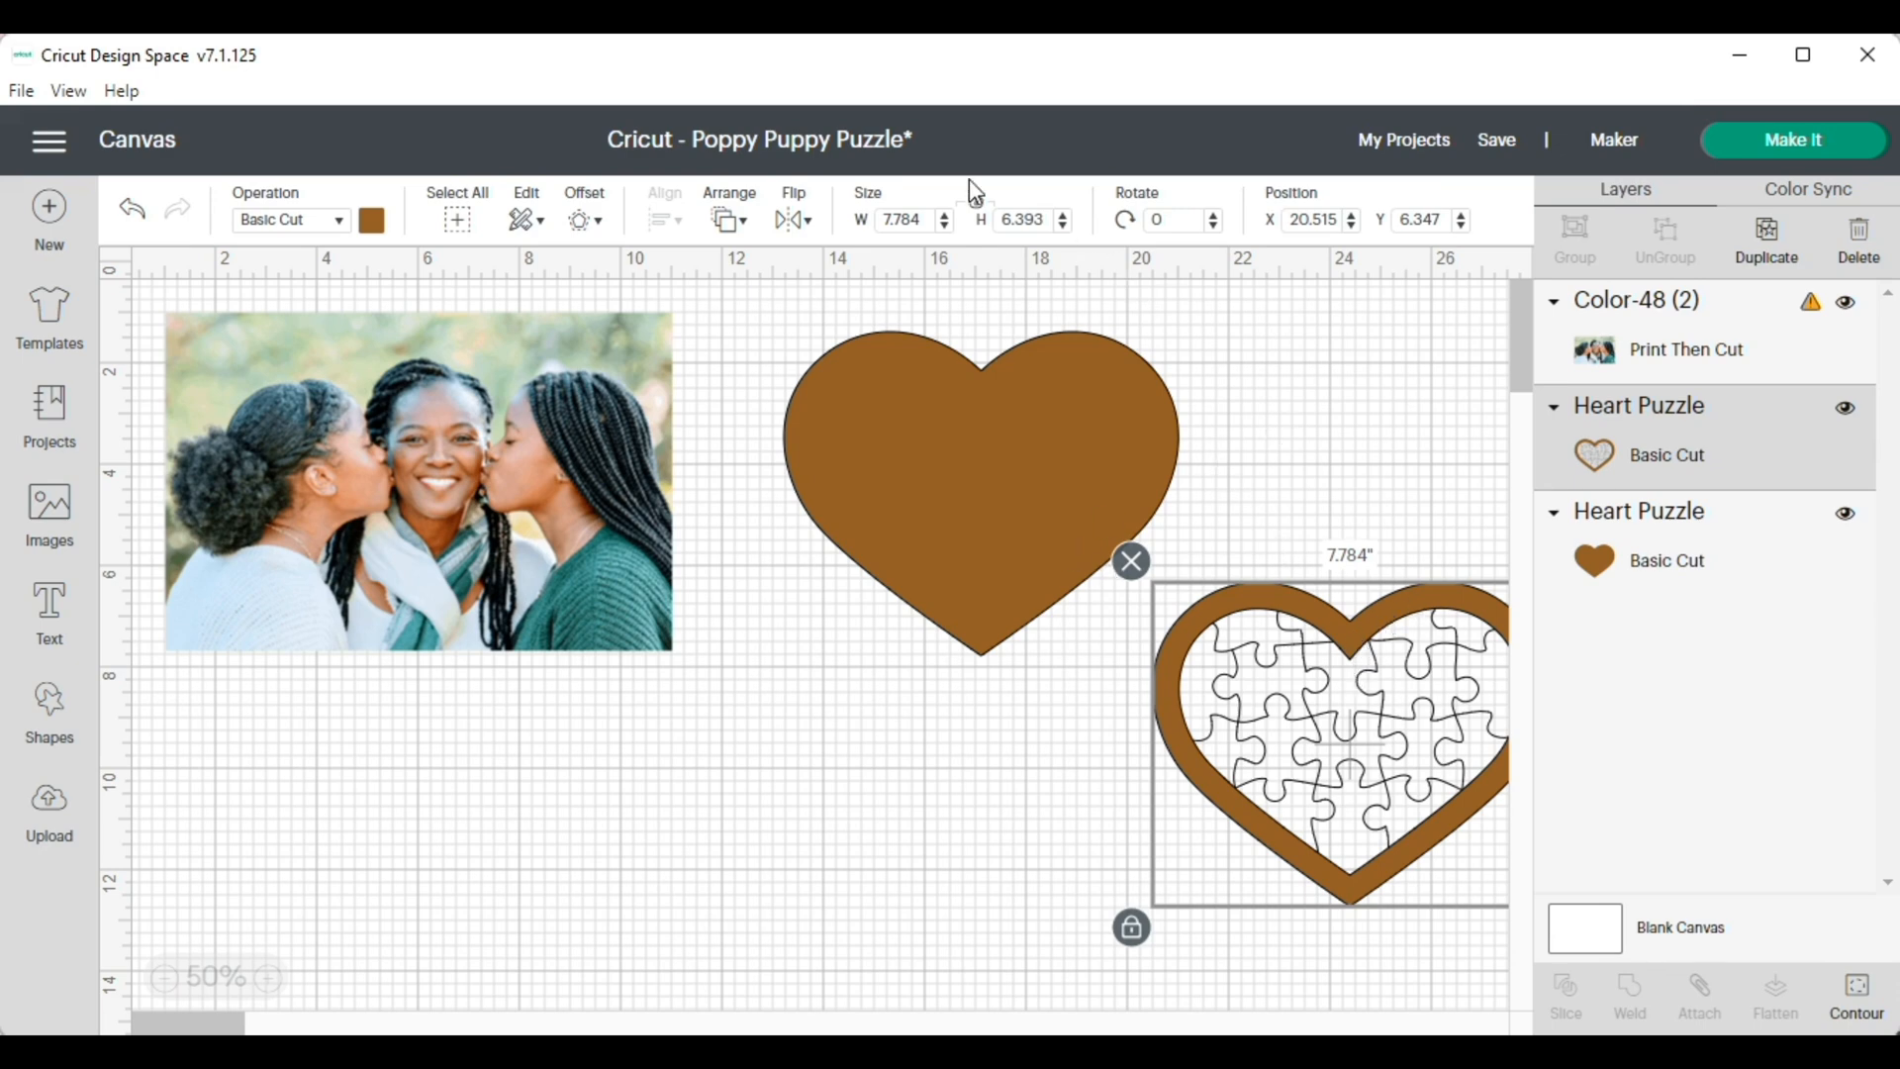
pyautogui.click(929, 223)
pyautogui.write('6')
pyautogui.press('Tab')
pyautogui.hotkey('ctrl', 'z')
# Unlock the puzzle-line heart's proportions and set its width to 7.786 inches to match the solid heart
pyautogui.click(975, 201)
pyautogui.click(920, 219)
pyautogui.write('6')
pyautogui.press('Return')
pyautogui.click(1025, 483)
pyautogui.click(1407, 716)
# Bring the solid heart to the front, place it over the photo, and nudge the photo so the heart fits within it
pyautogui.click(1051, 512)
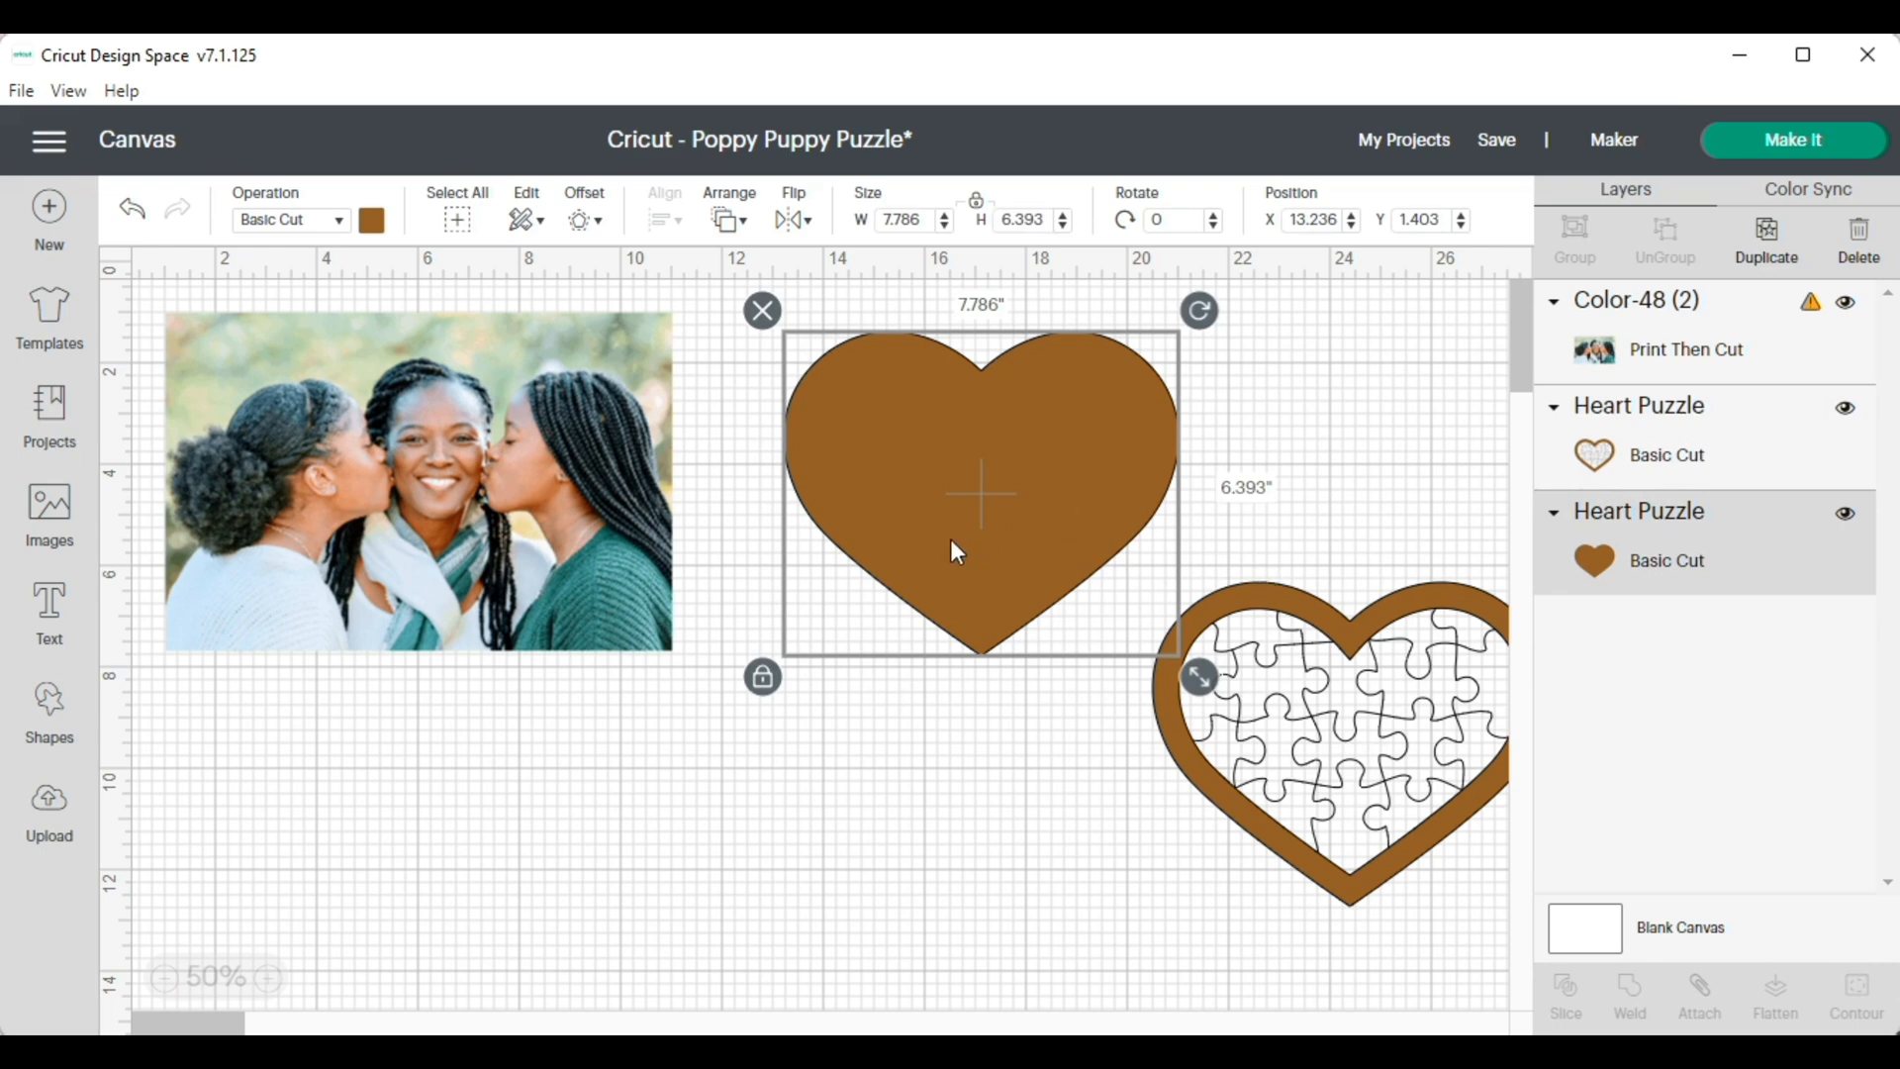
pyautogui.moveTo(933, 534); pyautogui.dragTo(663, 532)
pyautogui.click(729, 218)
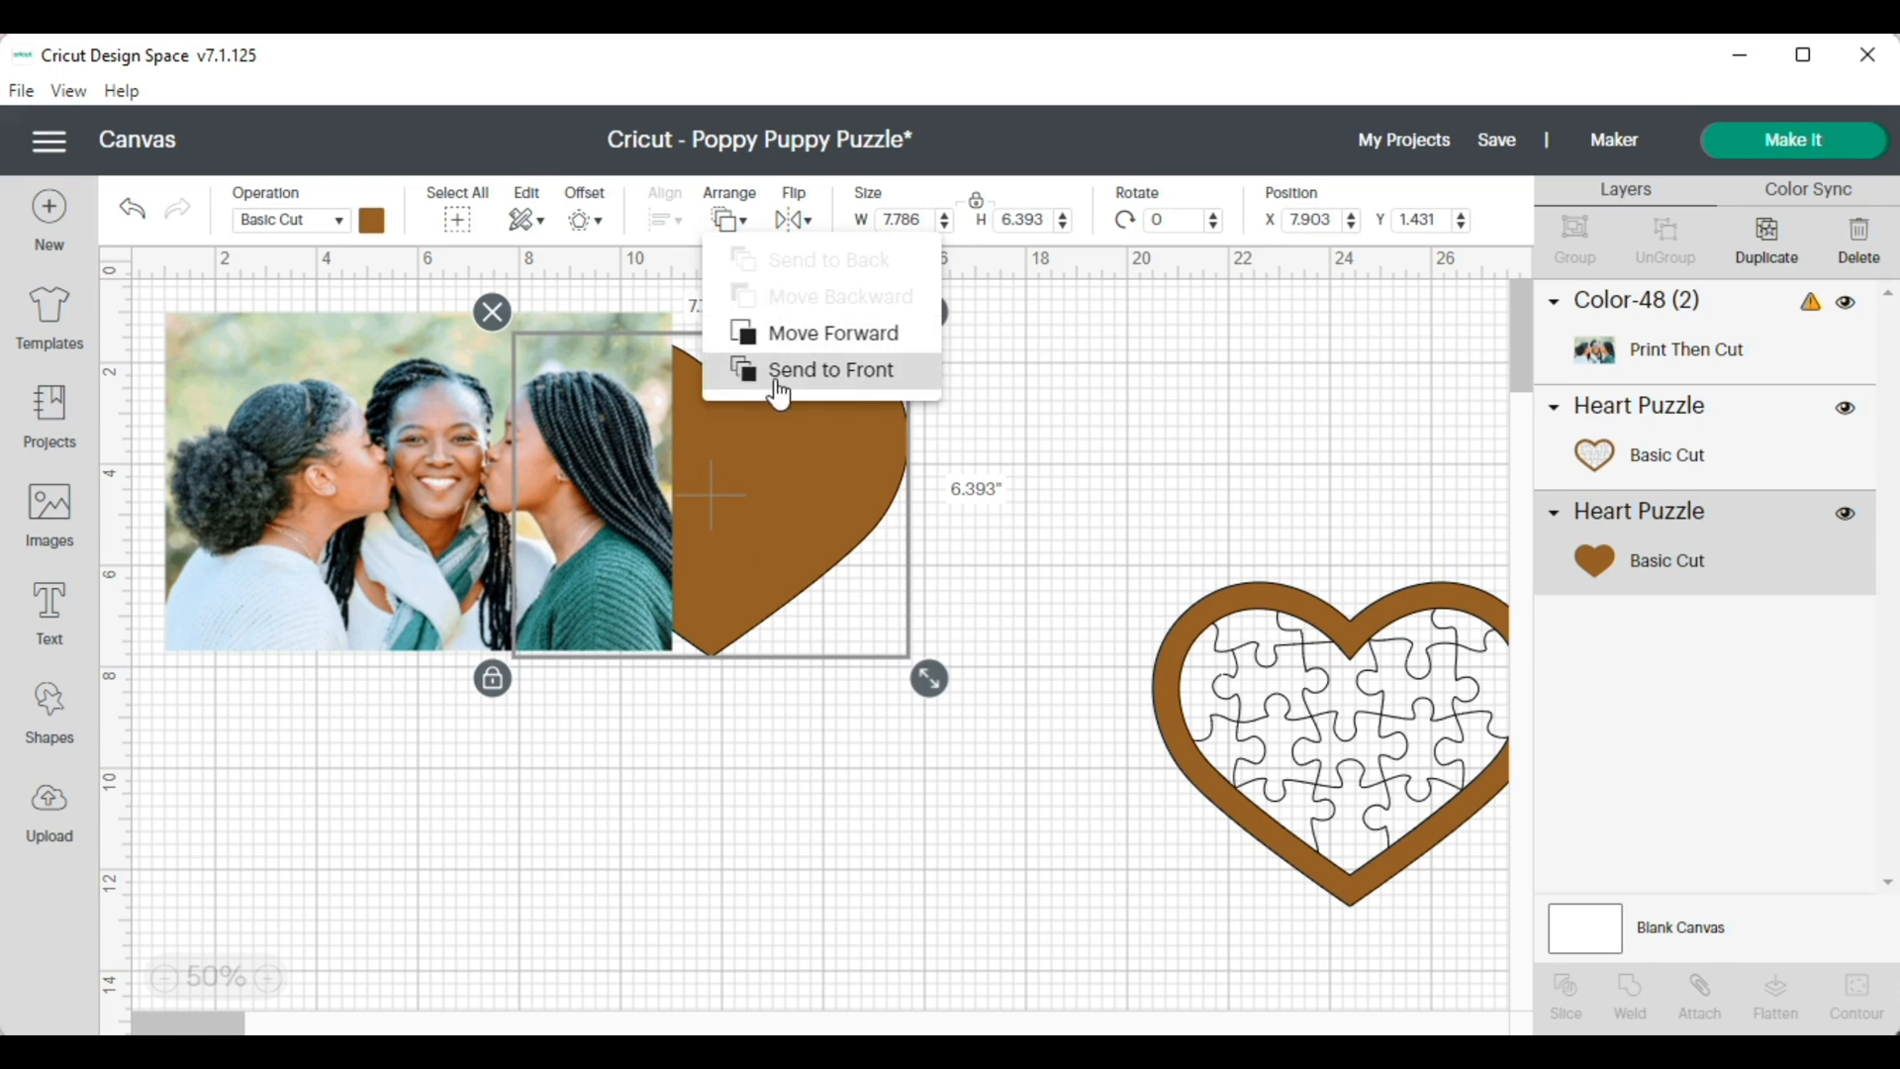
pyautogui.click(797, 370)
pyautogui.moveTo(775, 489); pyautogui.dragTo(501, 479)
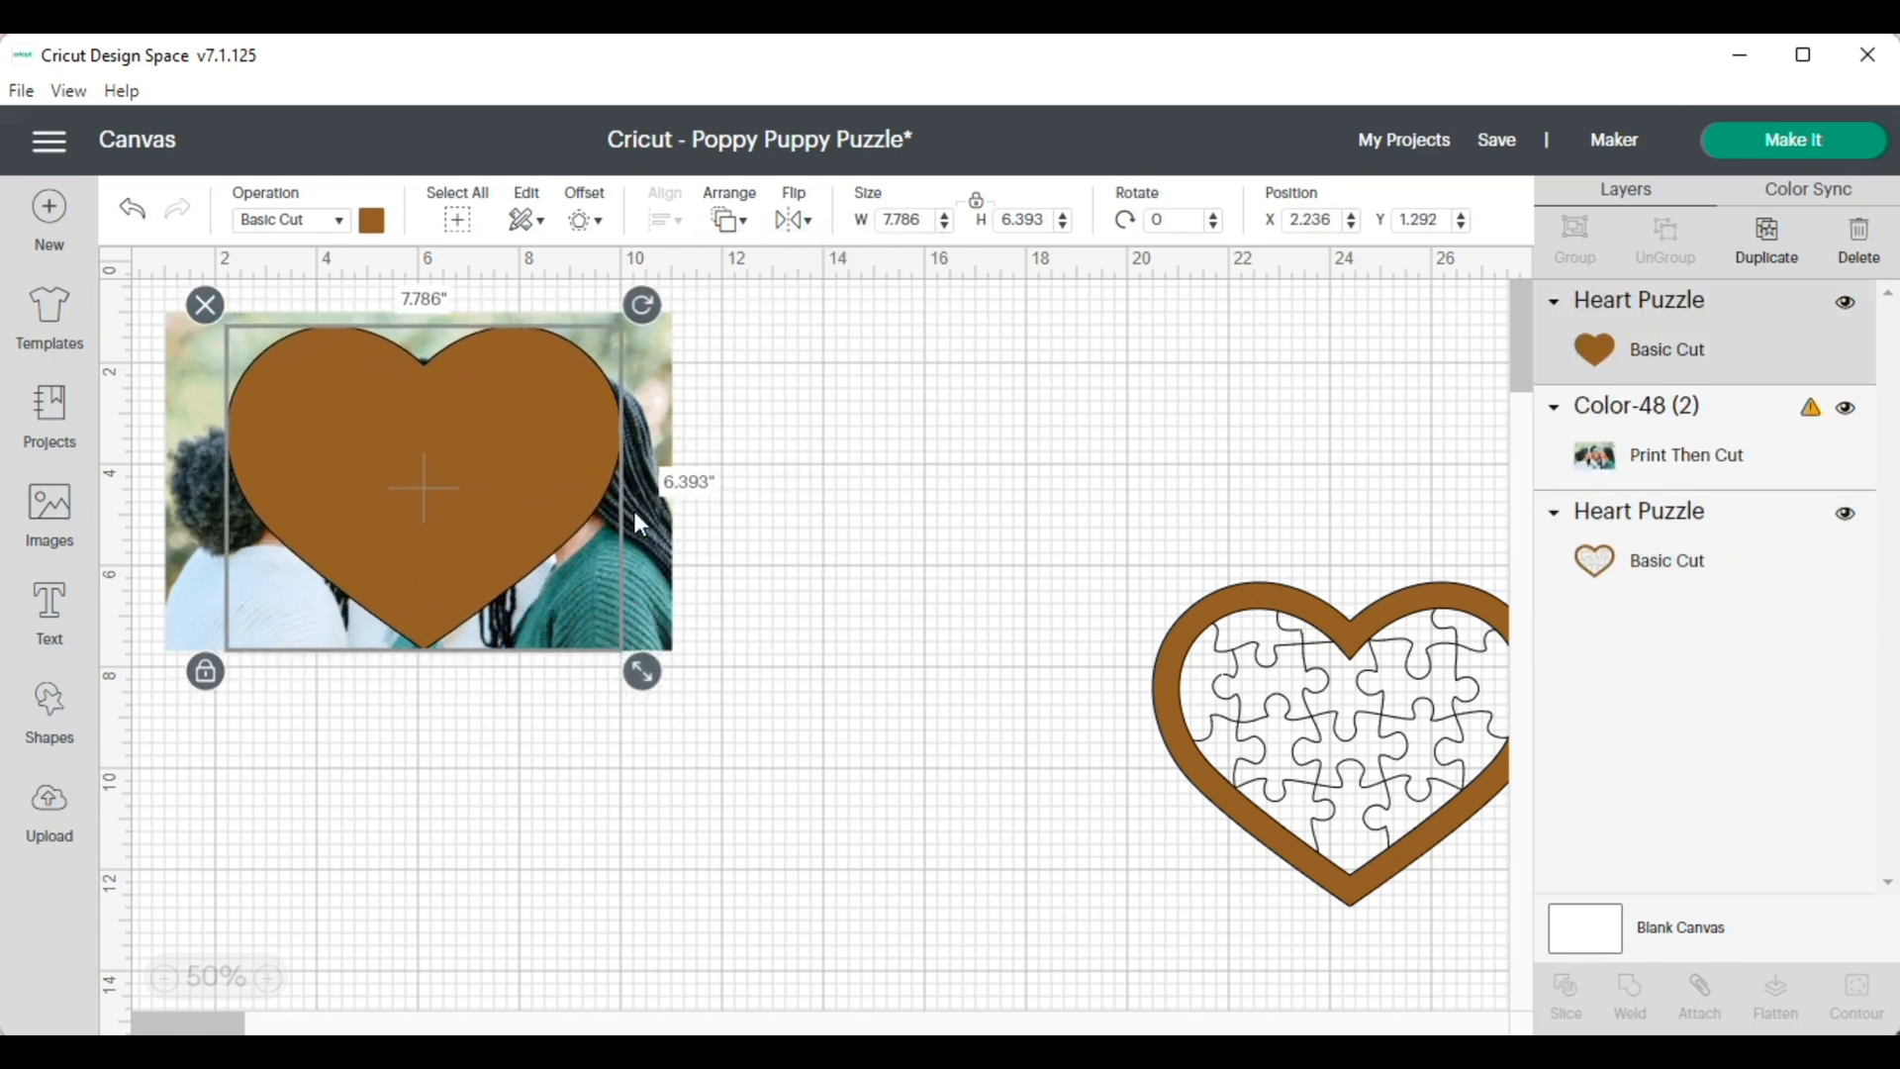
pyautogui.click(782, 543)
pyautogui.moveTo(649, 554); pyautogui.dragTo(661, 566)
pyautogui.click(869, 585)
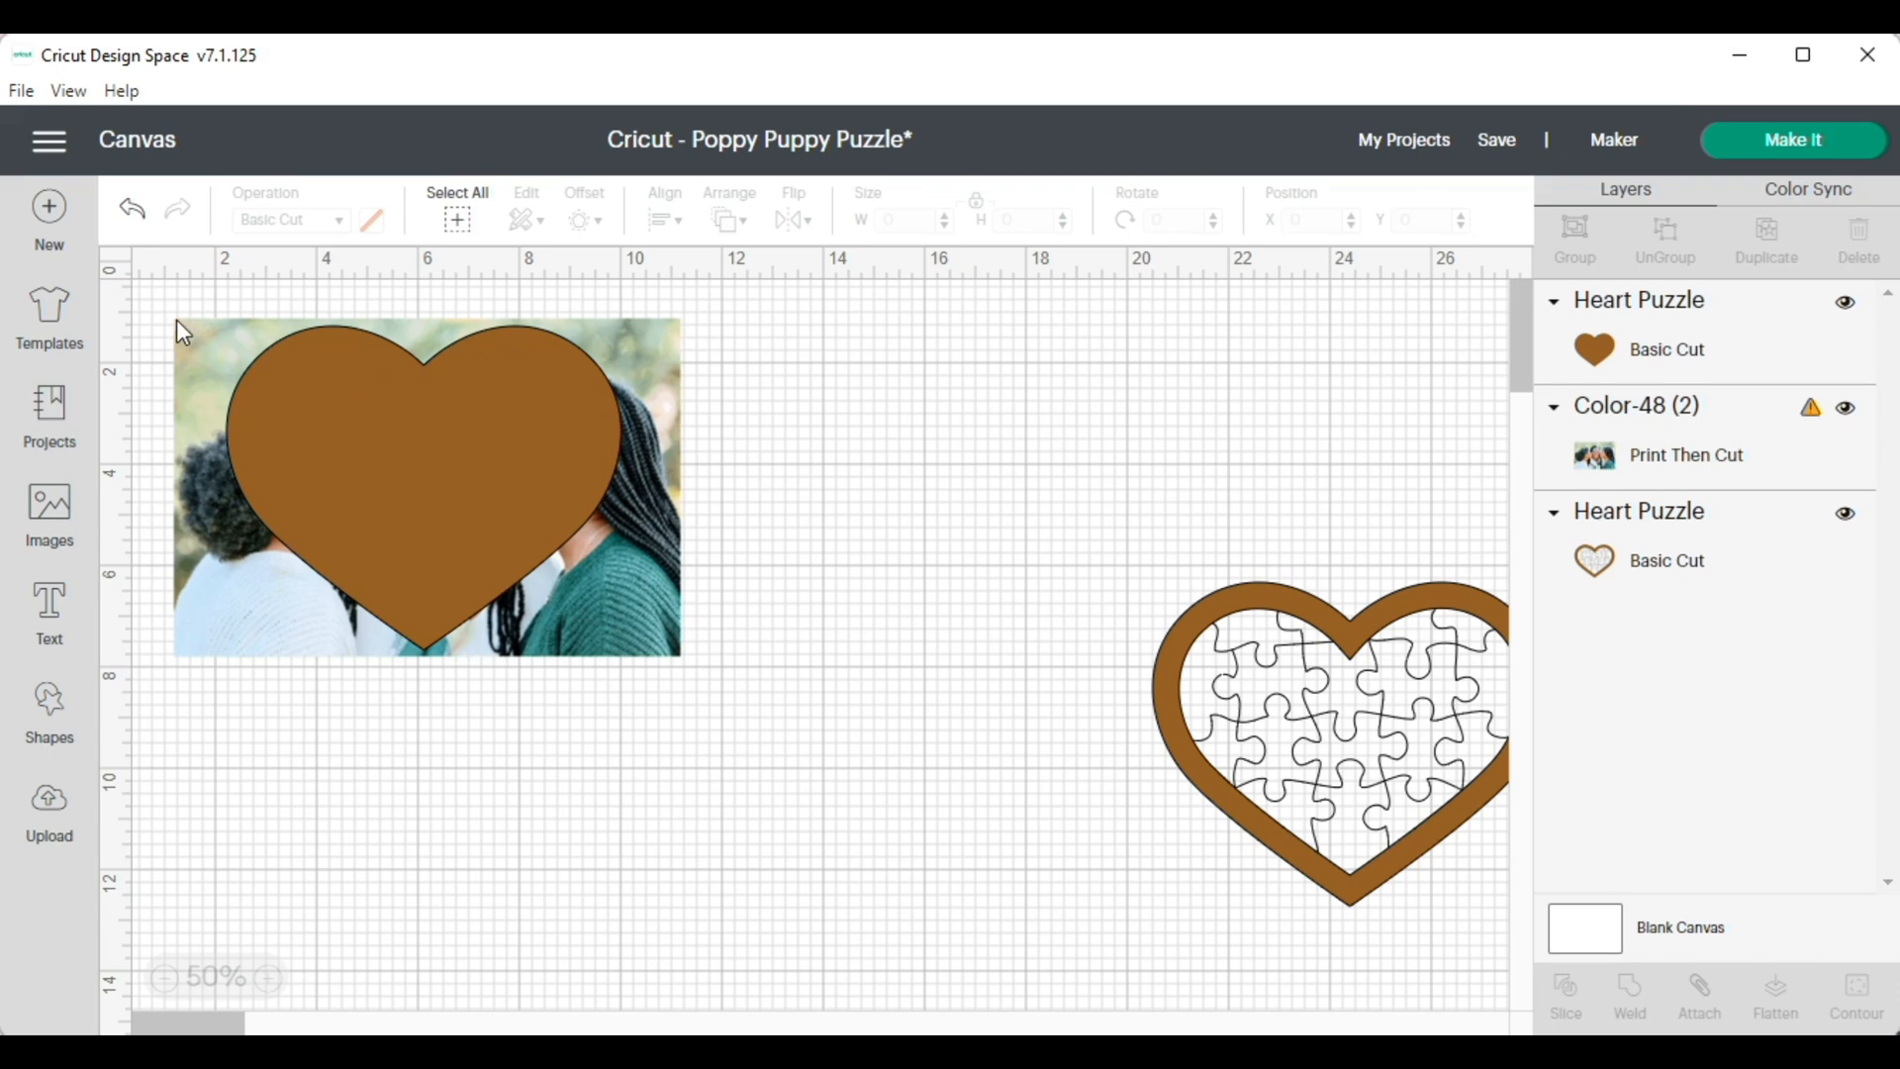
# Duplicate the solid heart, set the copy aside above the puzzle-line heart, and position the original over the faces in the photo
pyautogui.moveTo(148, 293); pyautogui.dragTo(173, 435)
pyautogui.moveTo(376, 497); pyautogui.dragTo(872, 499)
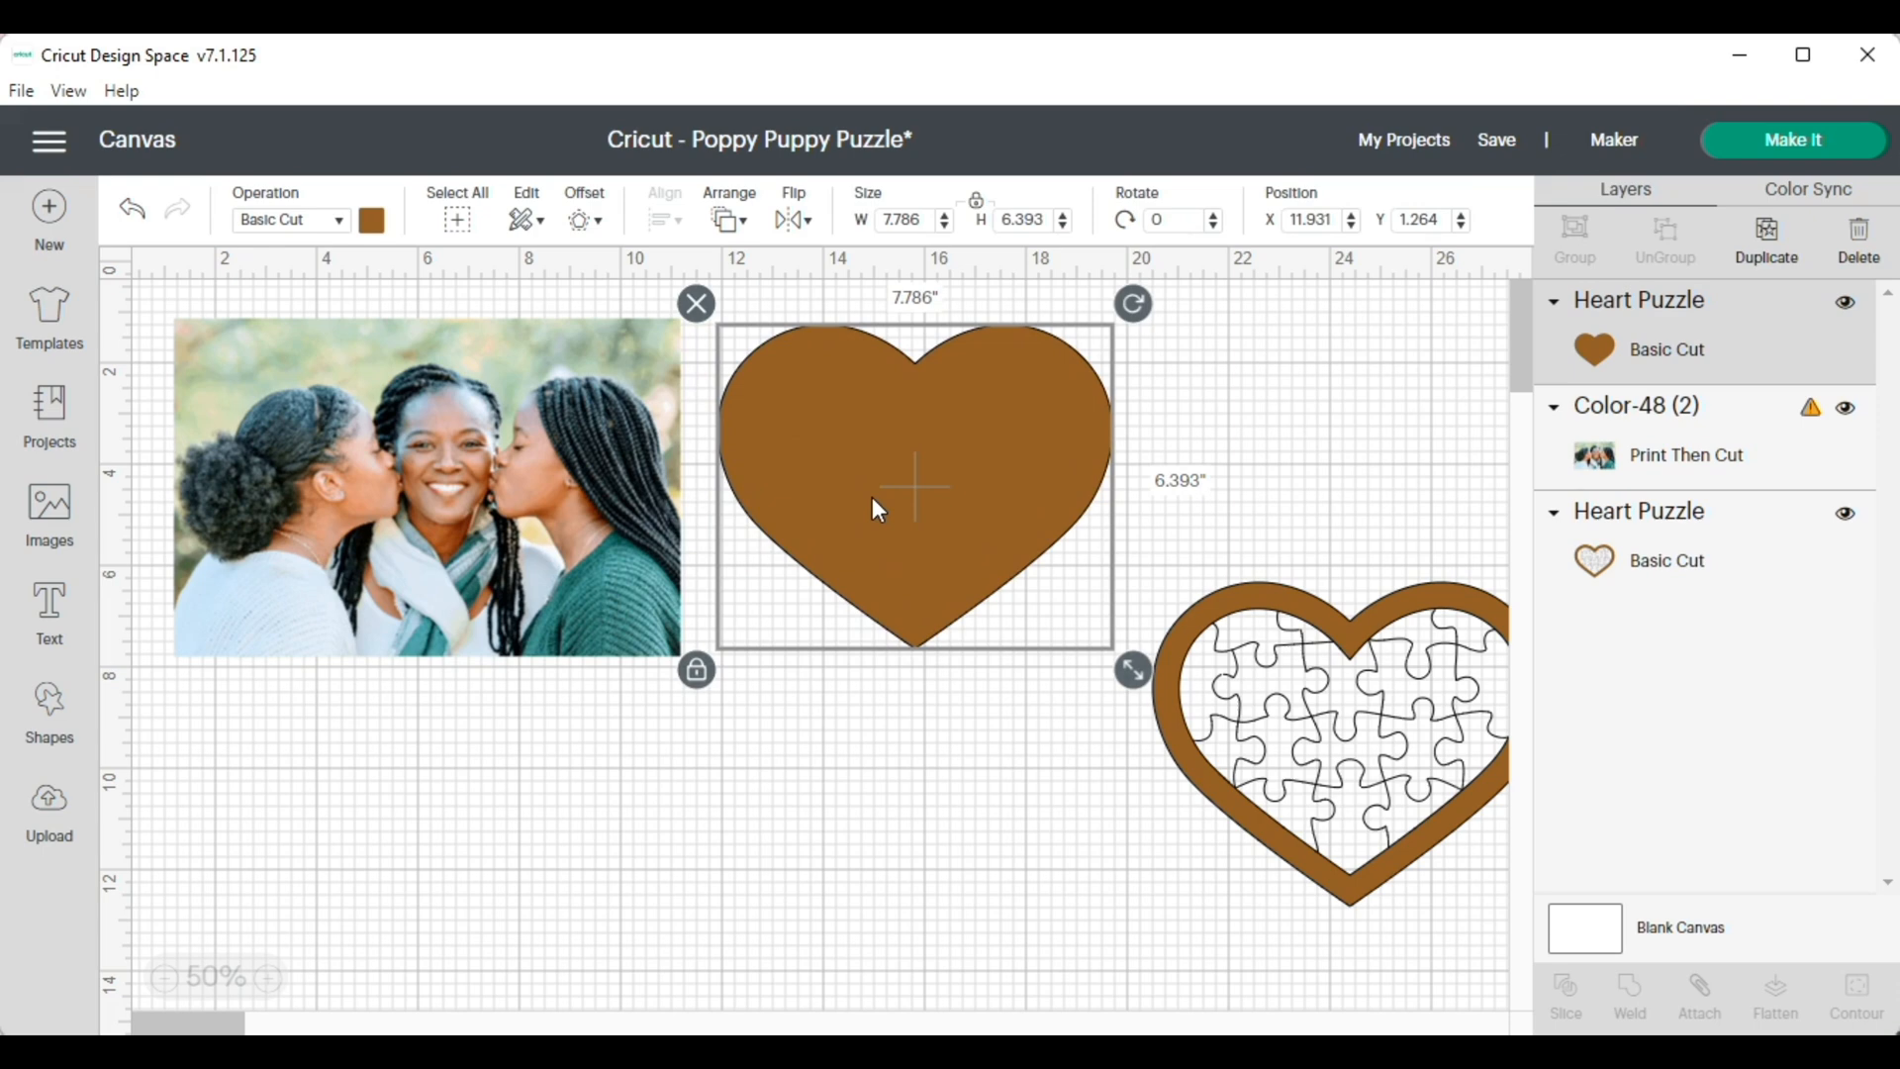
pyautogui.click(1767, 237)
pyautogui.moveTo(1060, 489); pyautogui.dragTo(1441, 431)
pyautogui.moveTo(936, 471); pyautogui.dragTo(475, 475)
pyautogui.click(465, 853)
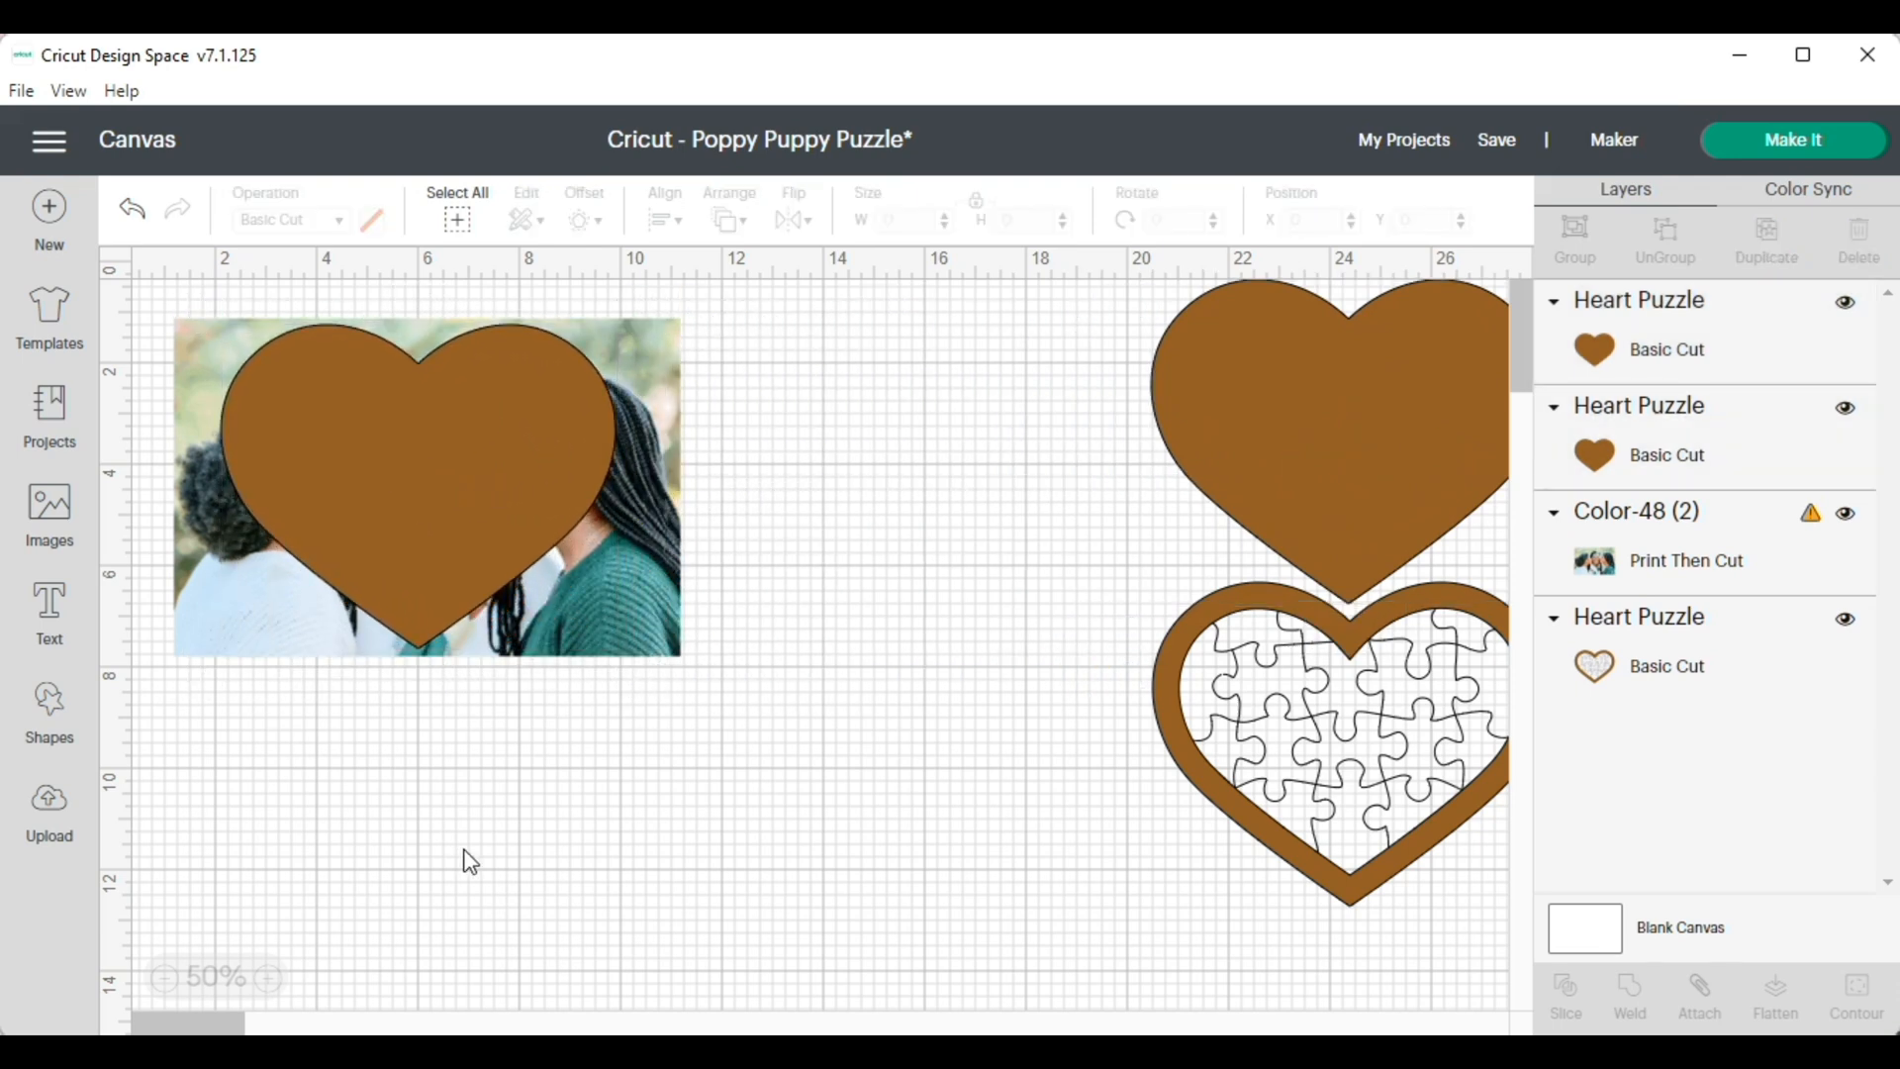
# Select the photo and the solid heart covering it together and slice them
pyautogui.click(343, 453)
pyautogui.click(532, 776)
pyautogui.moveTo(139, 295); pyautogui.dragTo(767, 699)
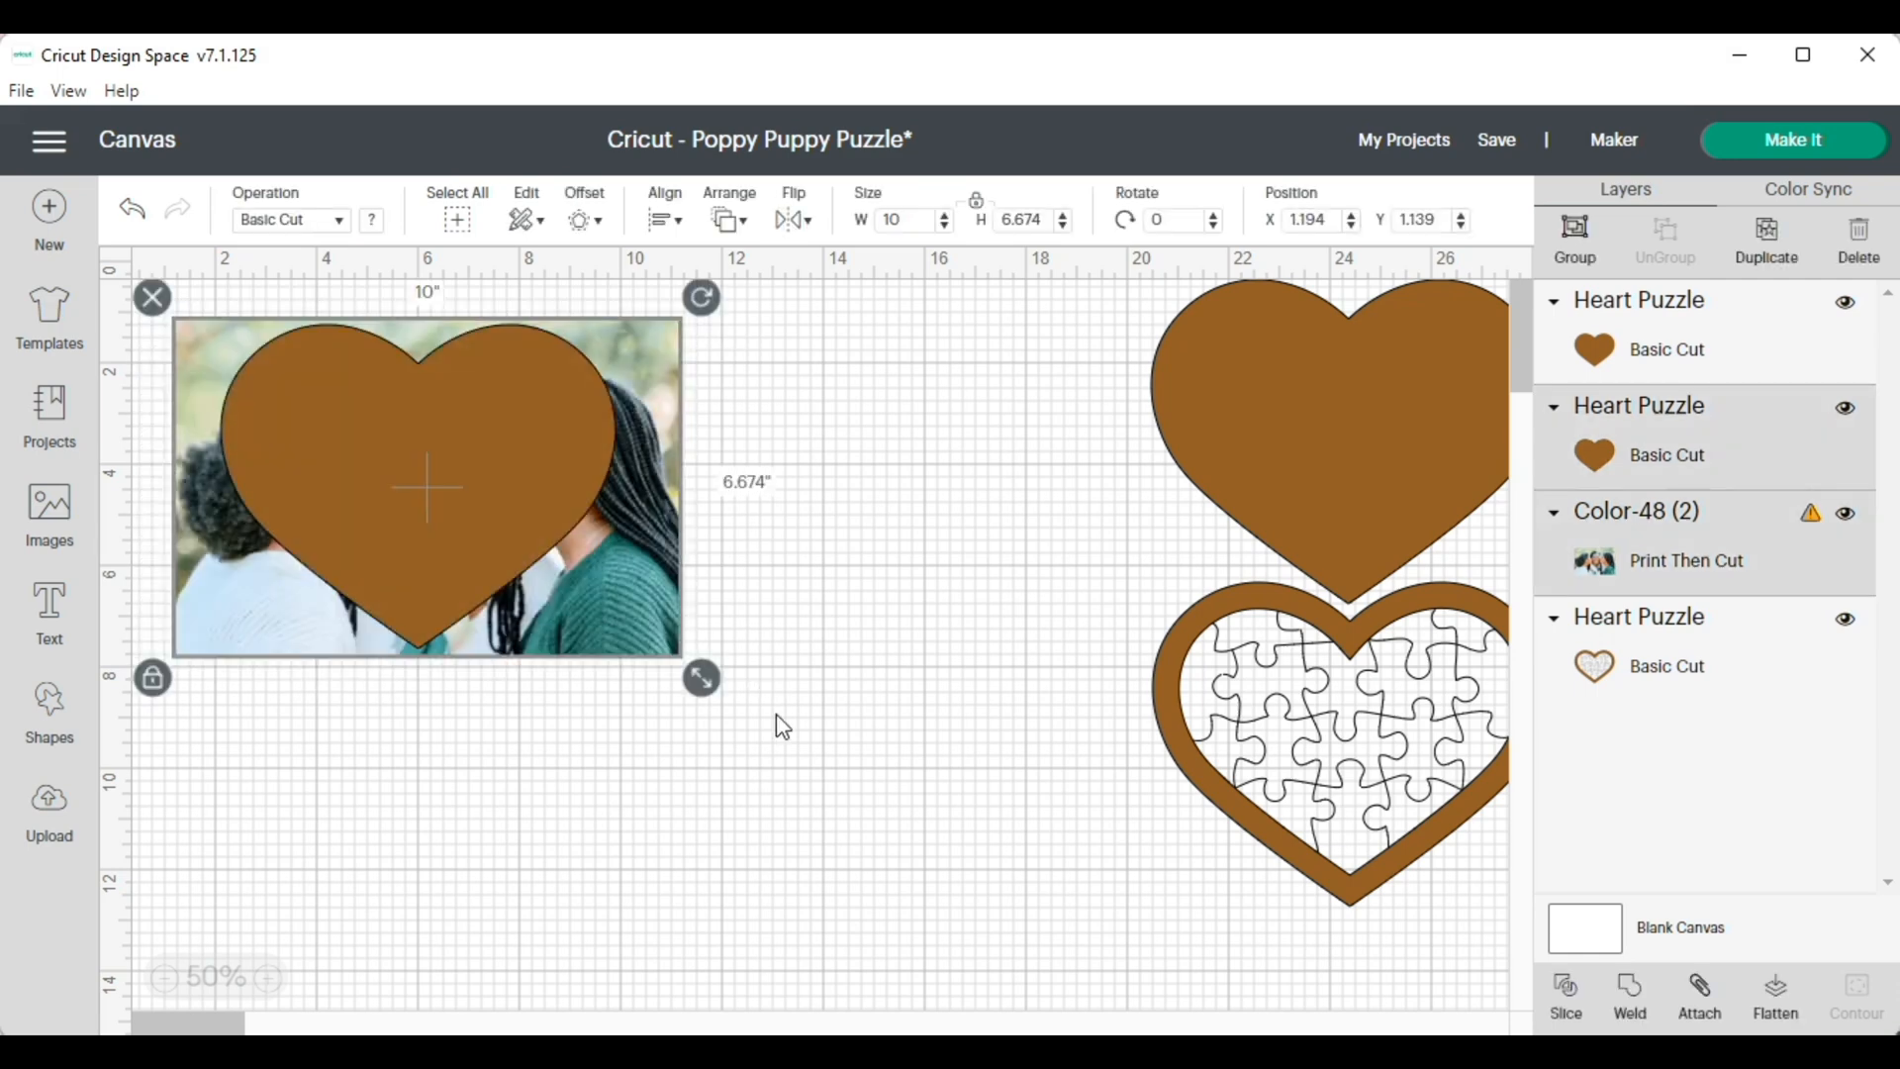
pyautogui.click(1566, 995)
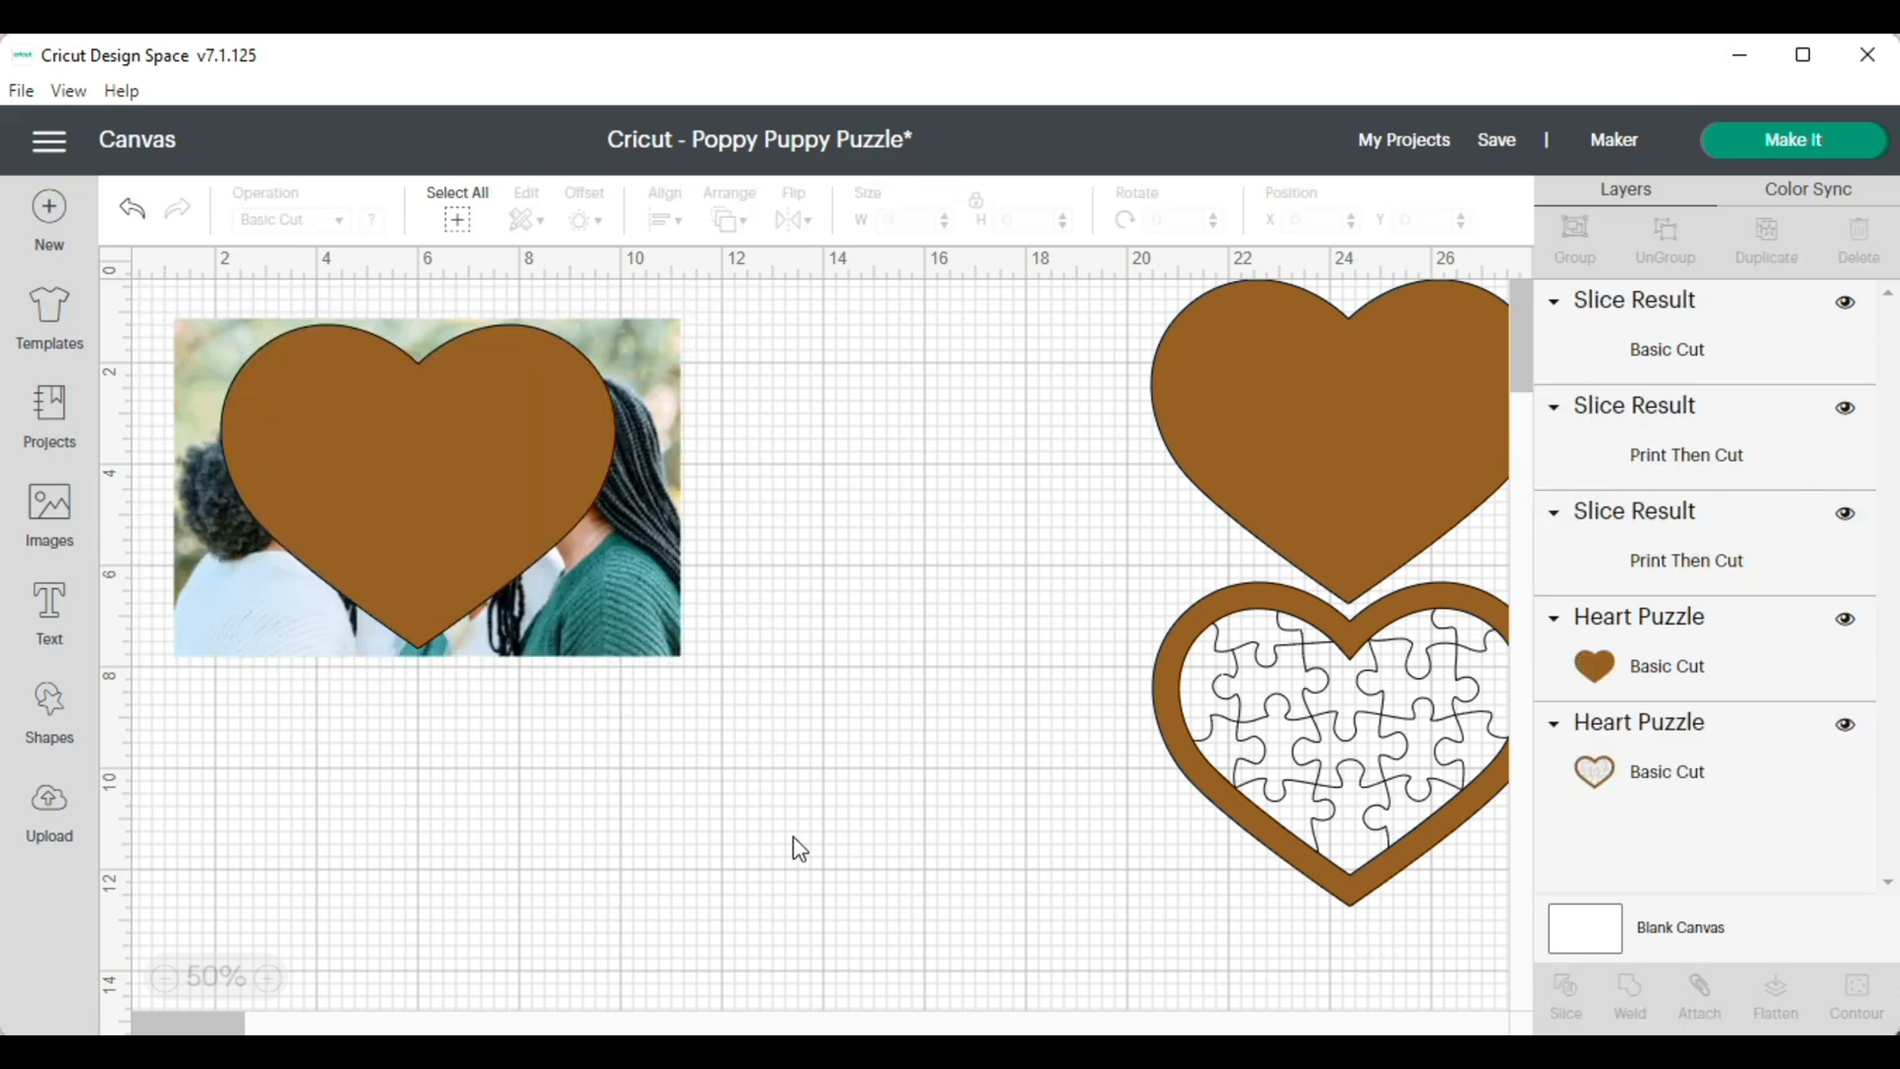
# Separate the slice results by moving the leftover photo and the brown heart away from the heart-shaped photo
pyautogui.moveTo(641, 653); pyautogui.dragTo(720, 883)
pyautogui.click(572, 493)
pyautogui.moveTo(572, 493); pyautogui.dragTo(917, 829)
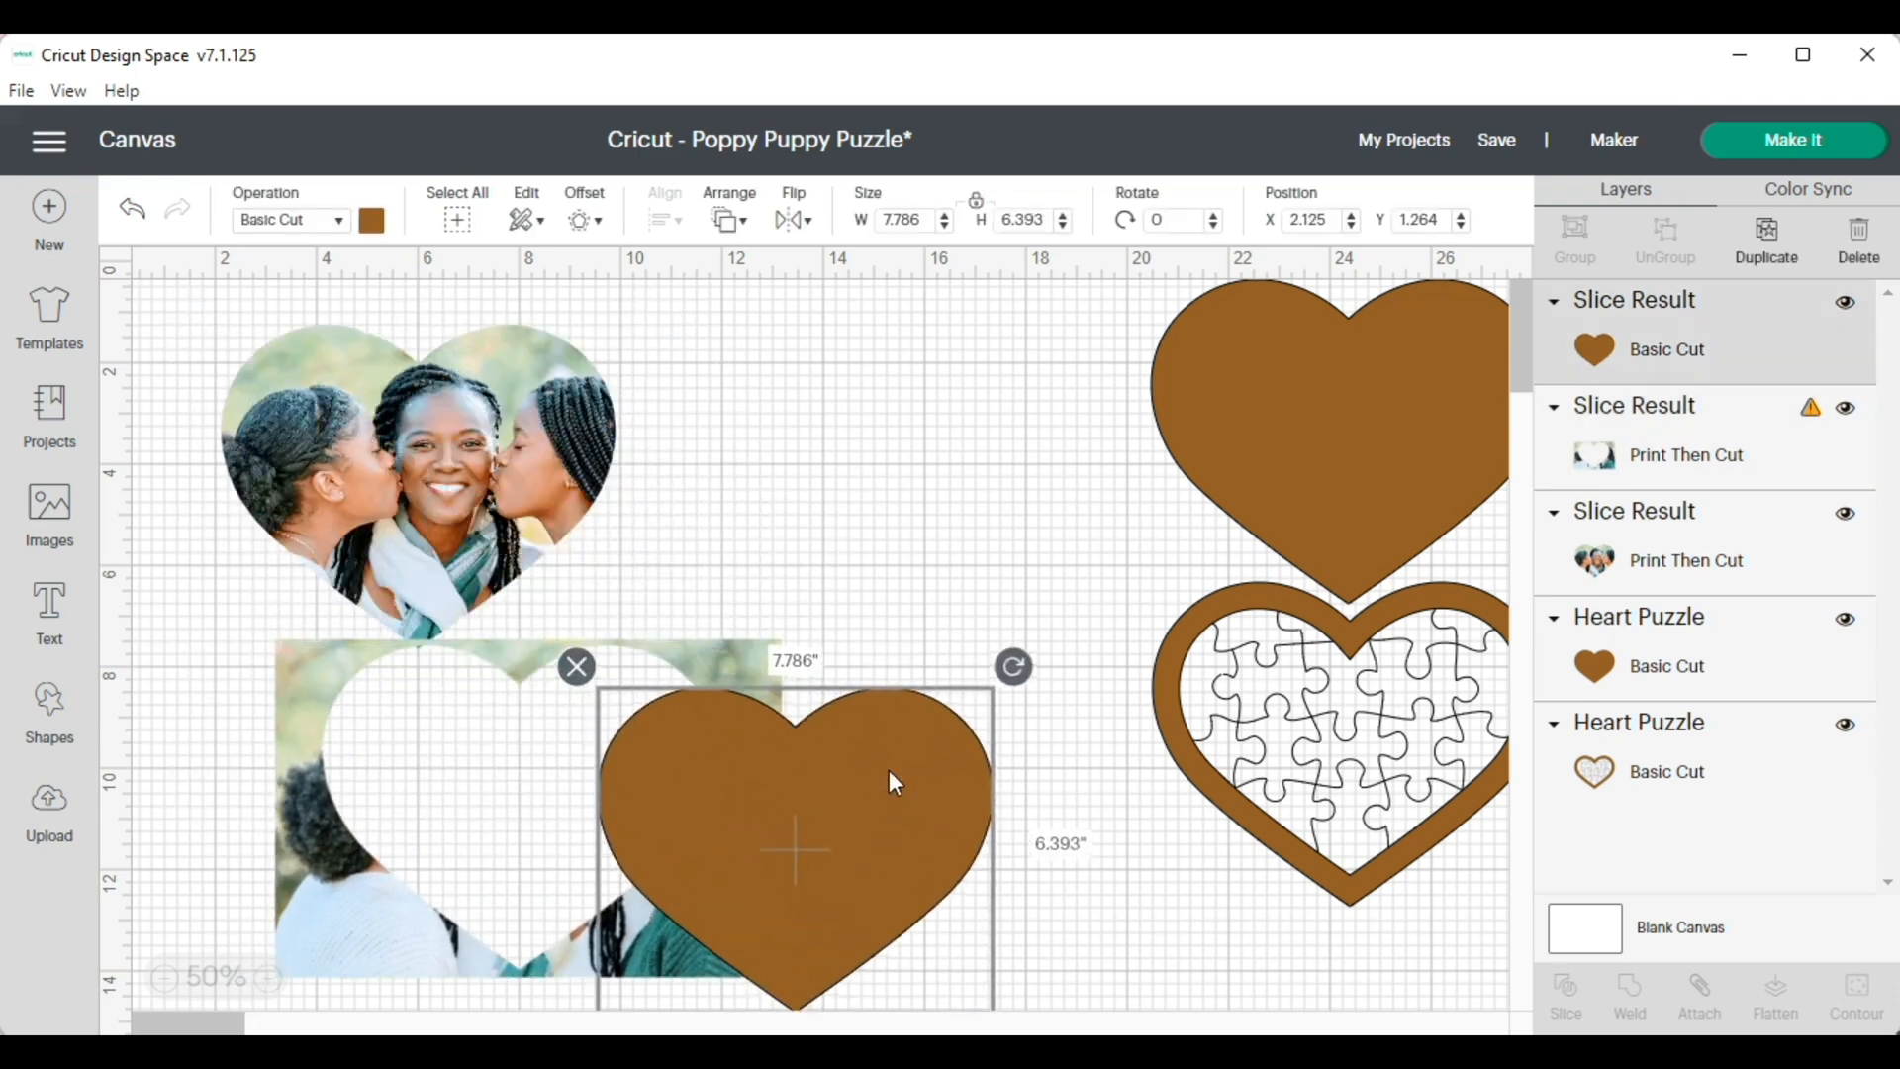
pyautogui.moveTo(517, 481); pyautogui.dragTo(467, 496)
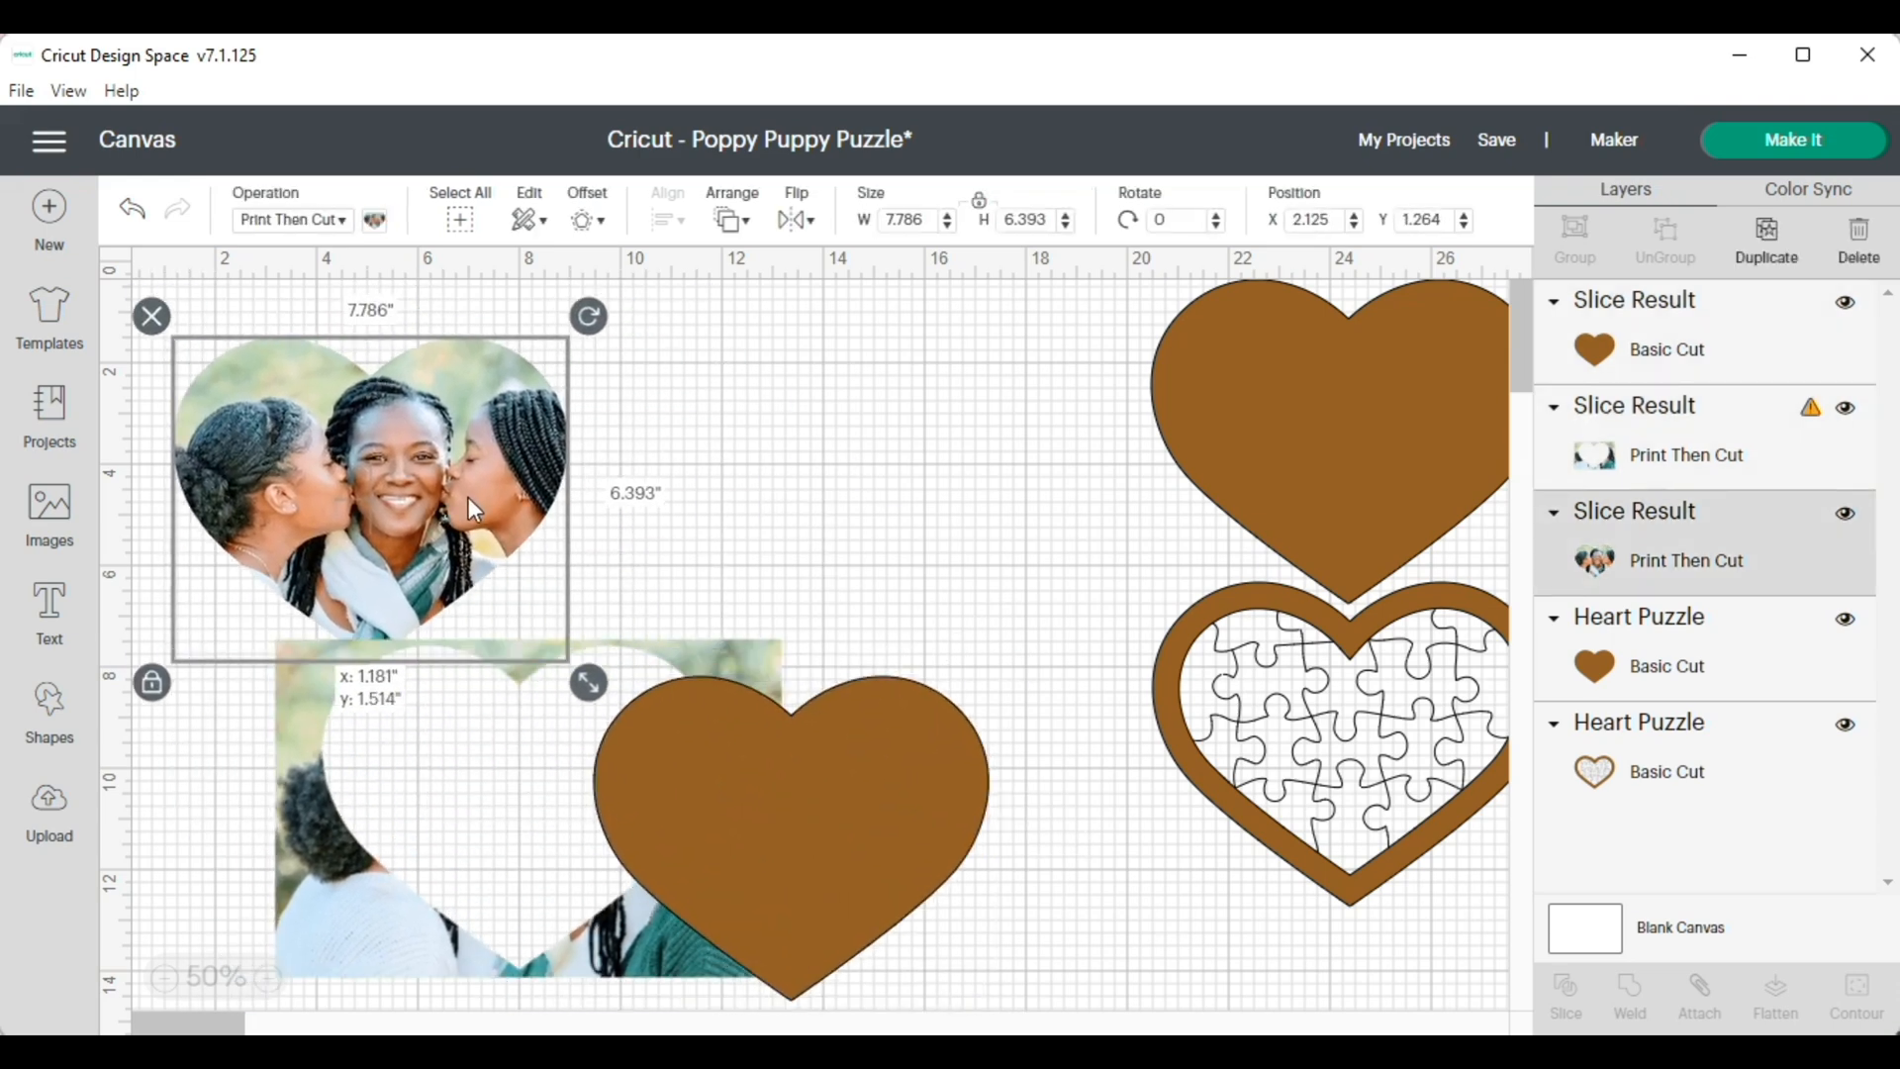
pyautogui.moveTo(390, 412); pyautogui.dragTo(479, 380)
# Move the brown heart slice clear and delete the leftover photo with the heart-shaped hole
pyautogui.click(677, 730)
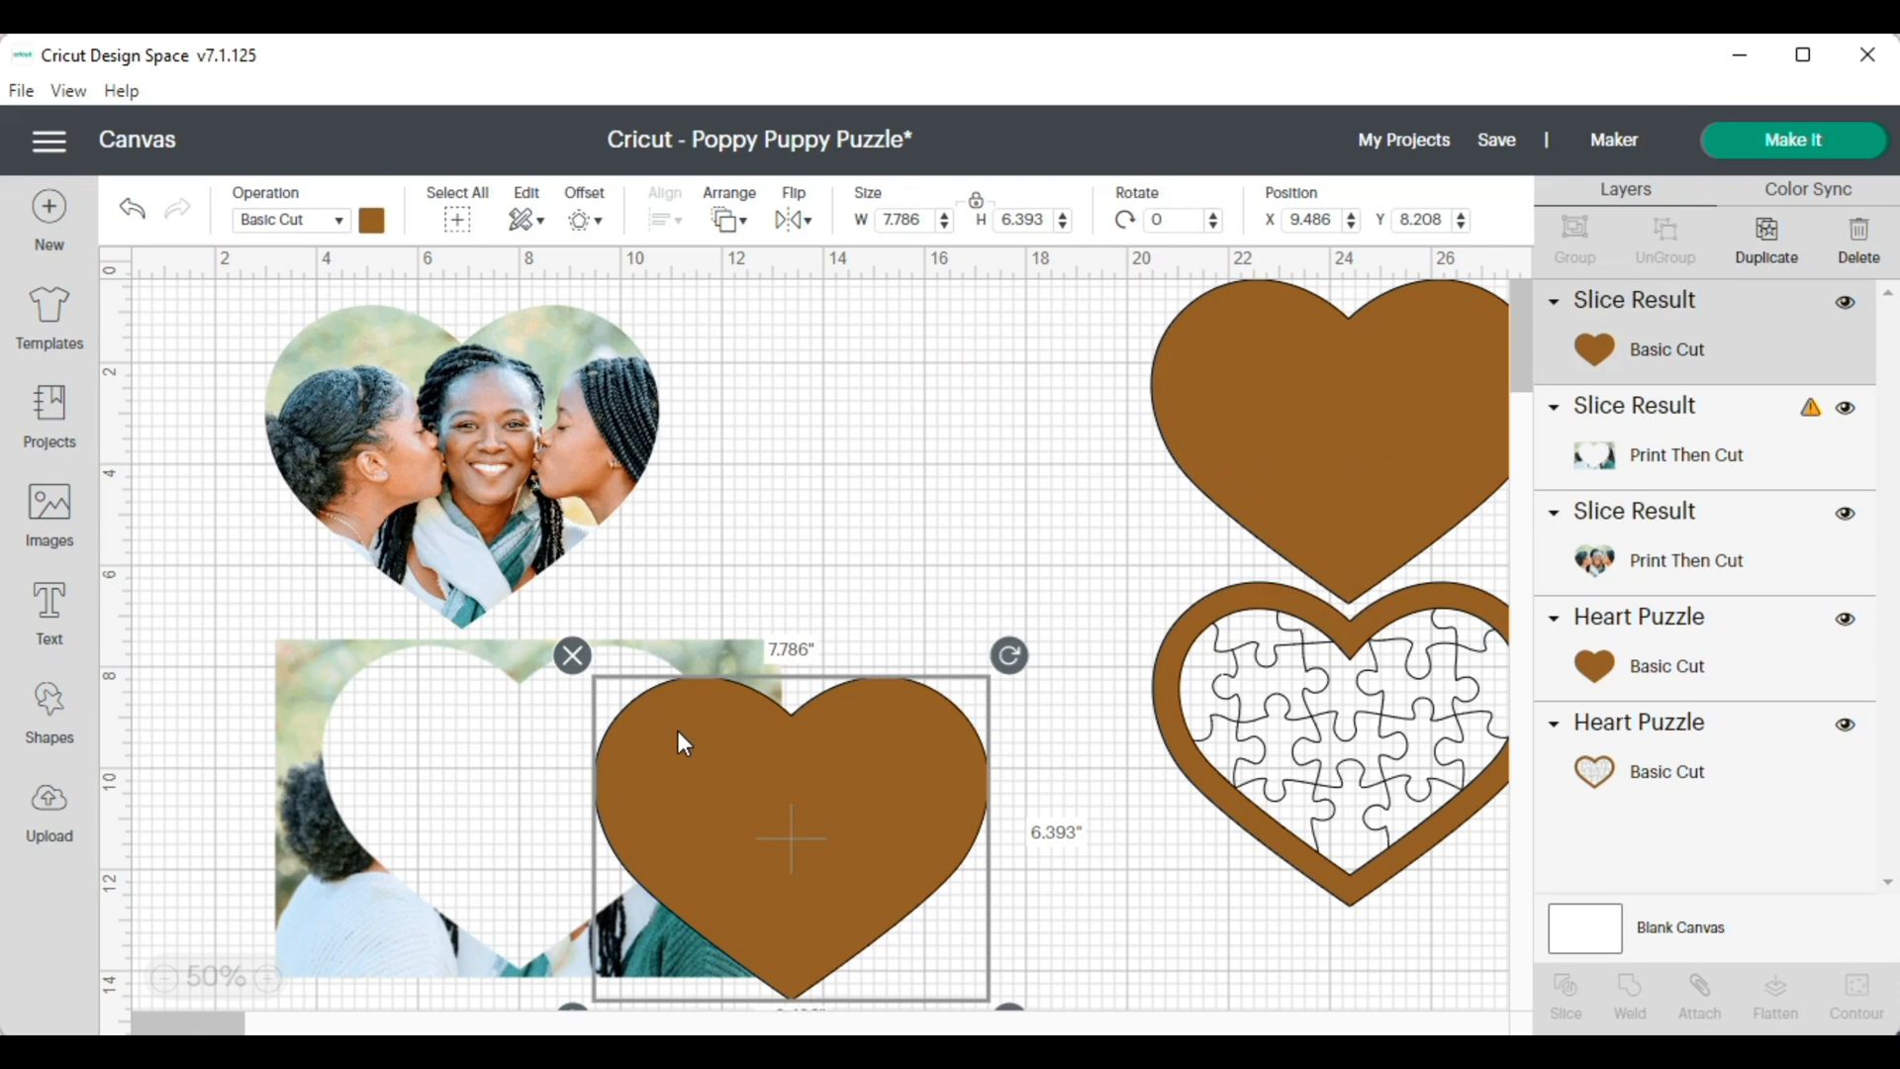
pyautogui.moveTo(677, 730); pyautogui.dragTo(797, 424)
pyautogui.click(295, 668)
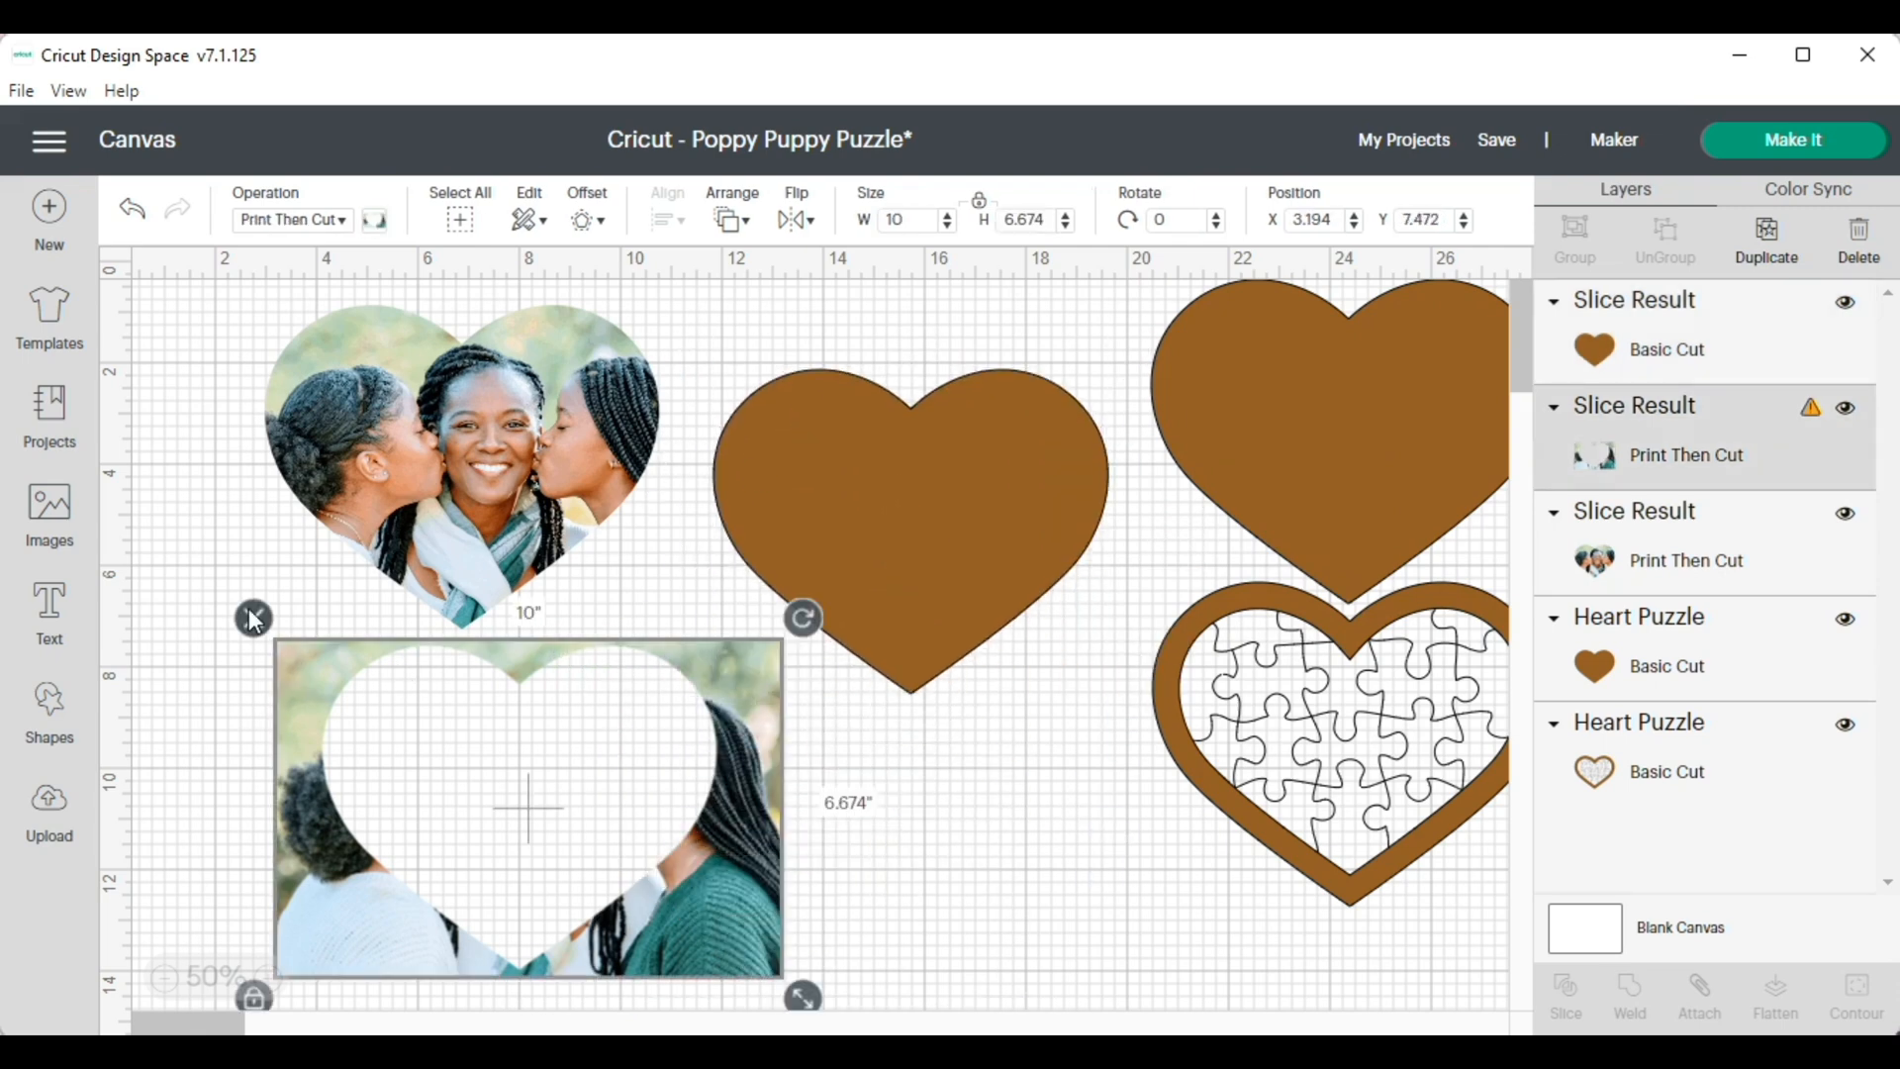
pyautogui.press('Delete')
# Move the brown heart slice down beside the heart-shaped photo and change its operation to Pen
pyautogui.moveTo(922, 470); pyautogui.dragTo(806, 681)
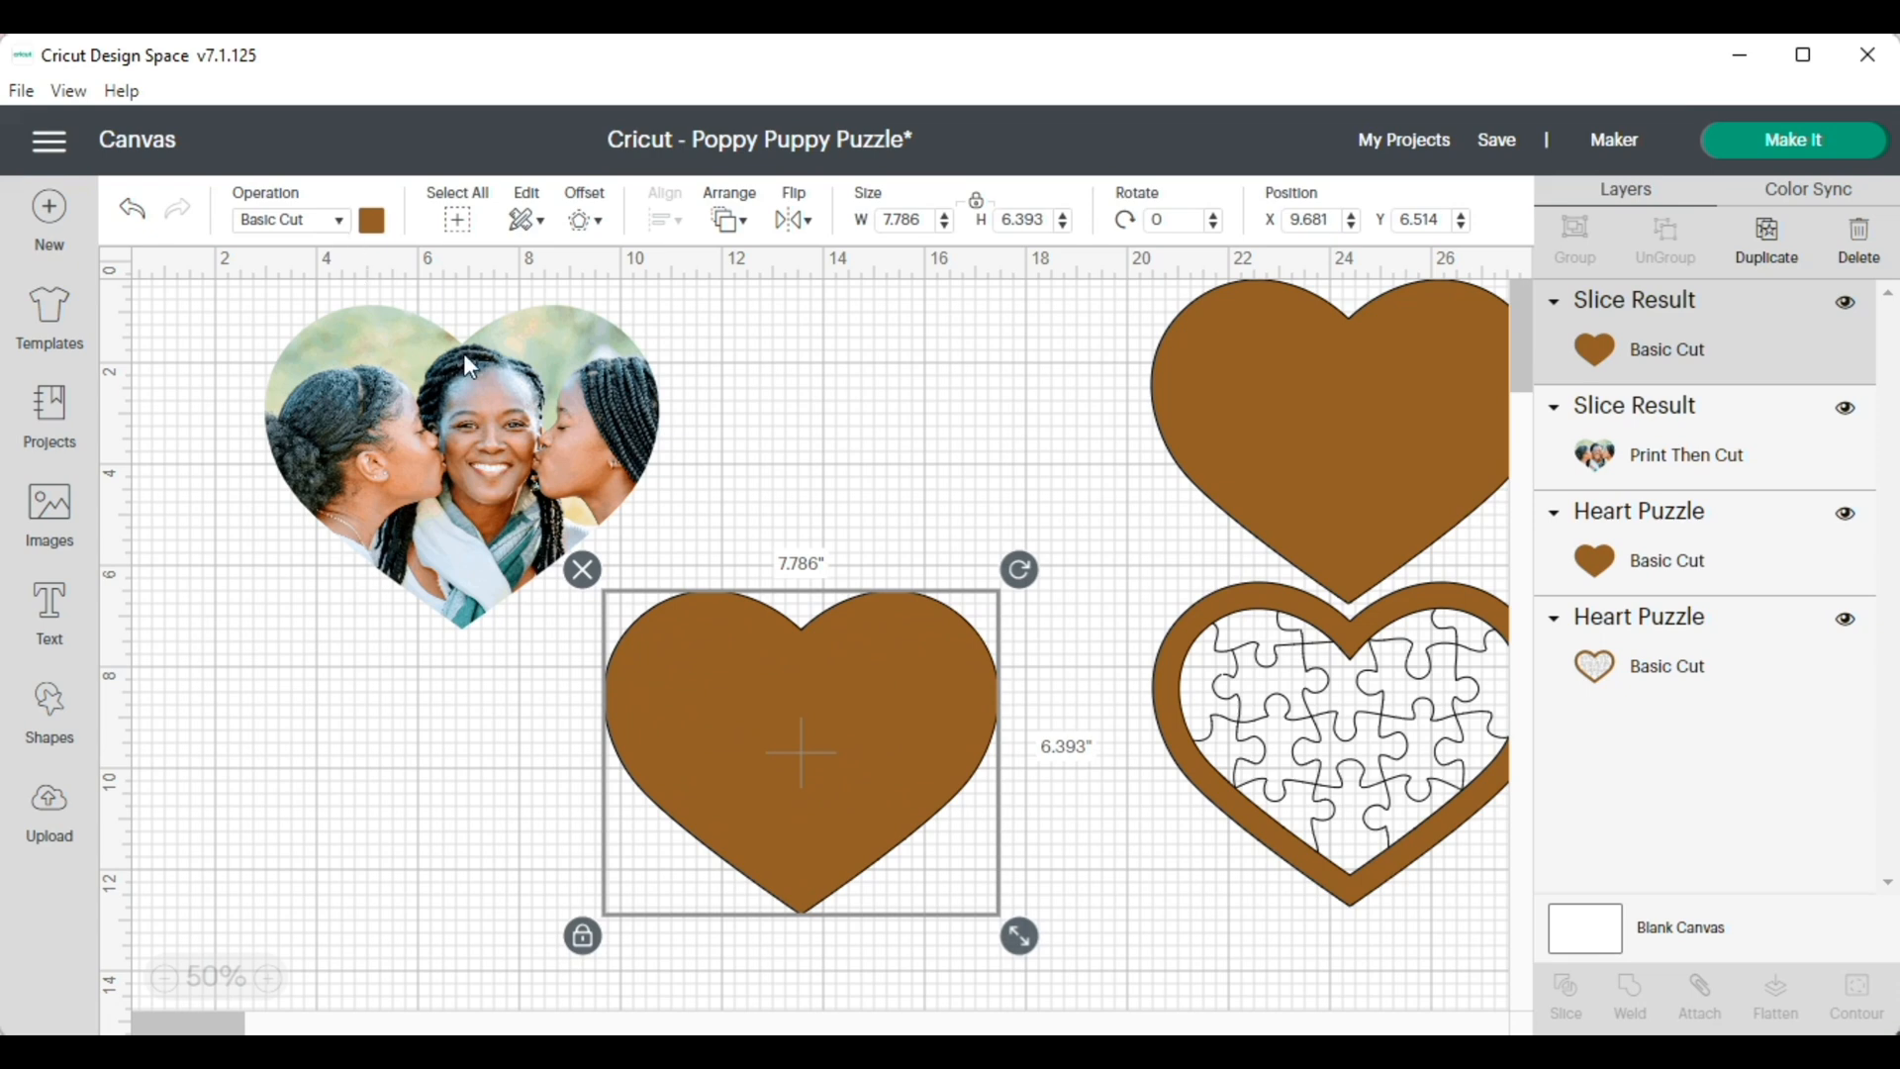
pyautogui.click(342, 223)
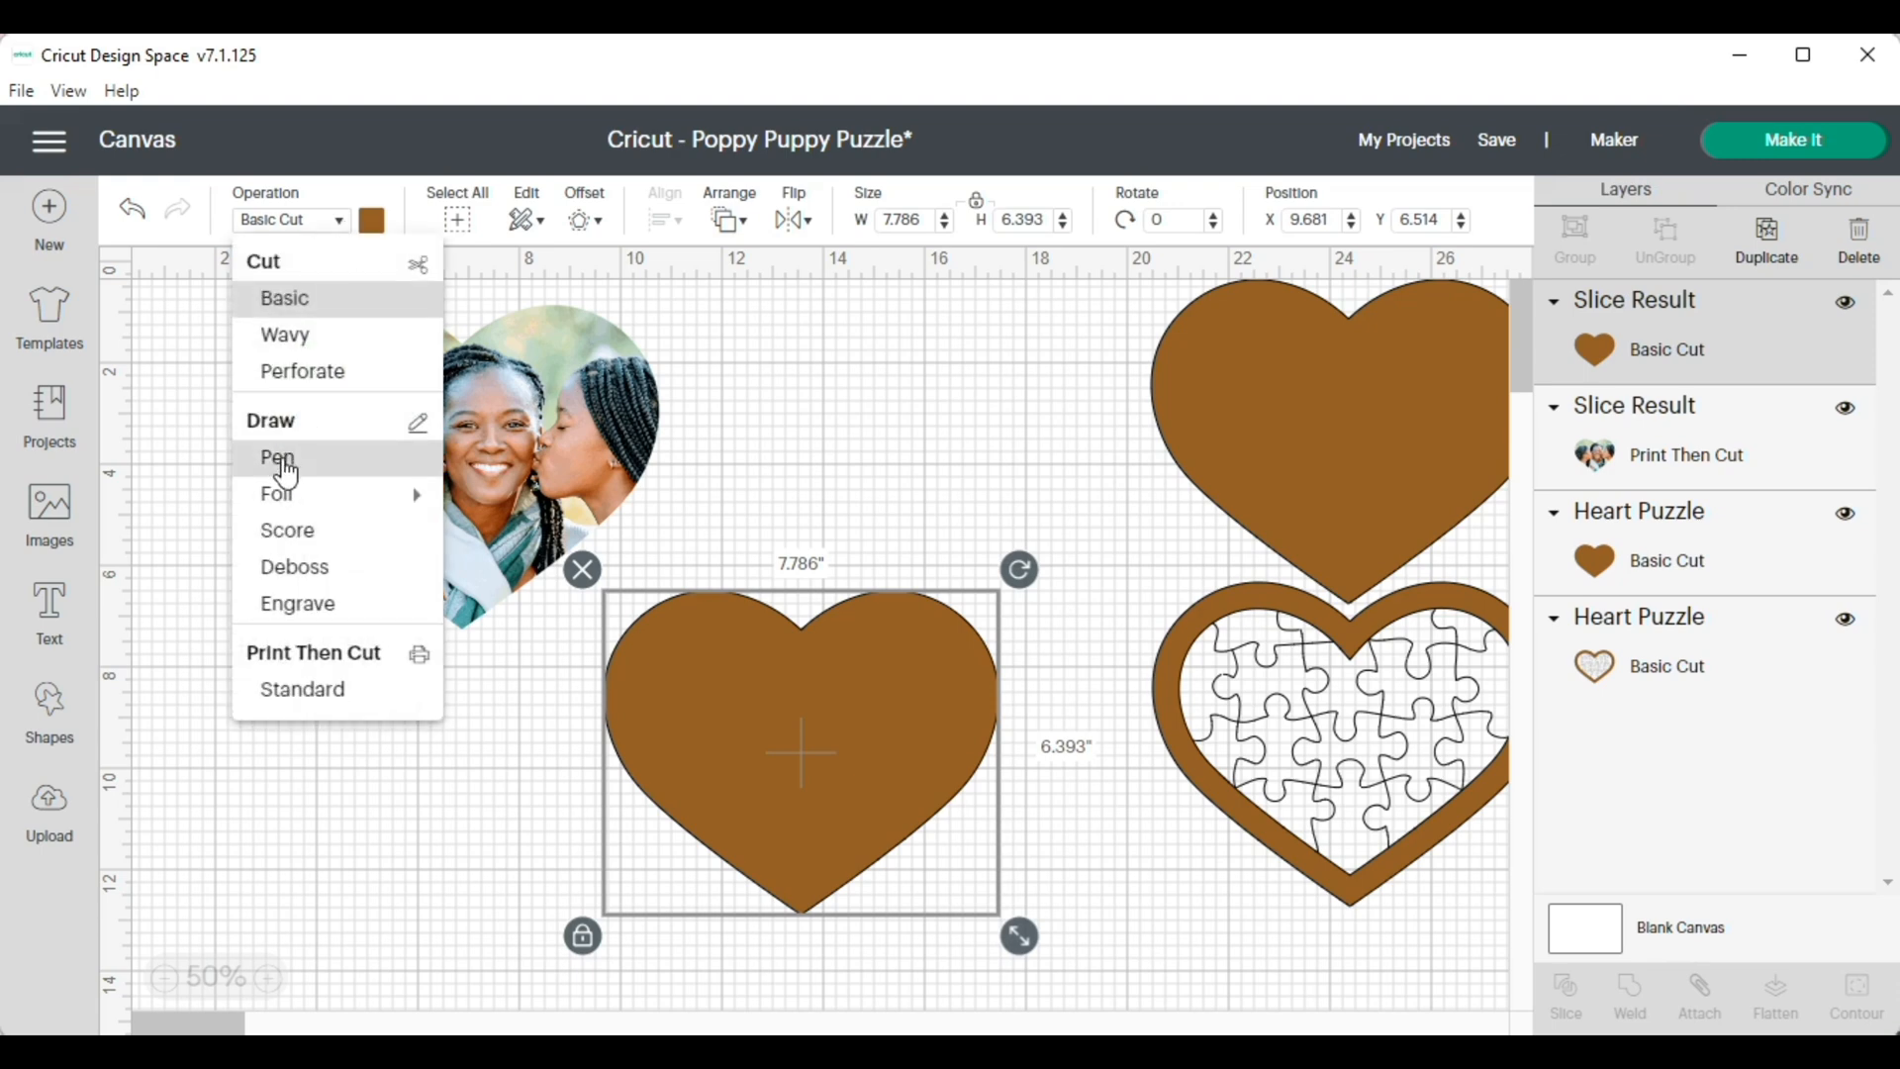
pyautogui.click(282, 461)
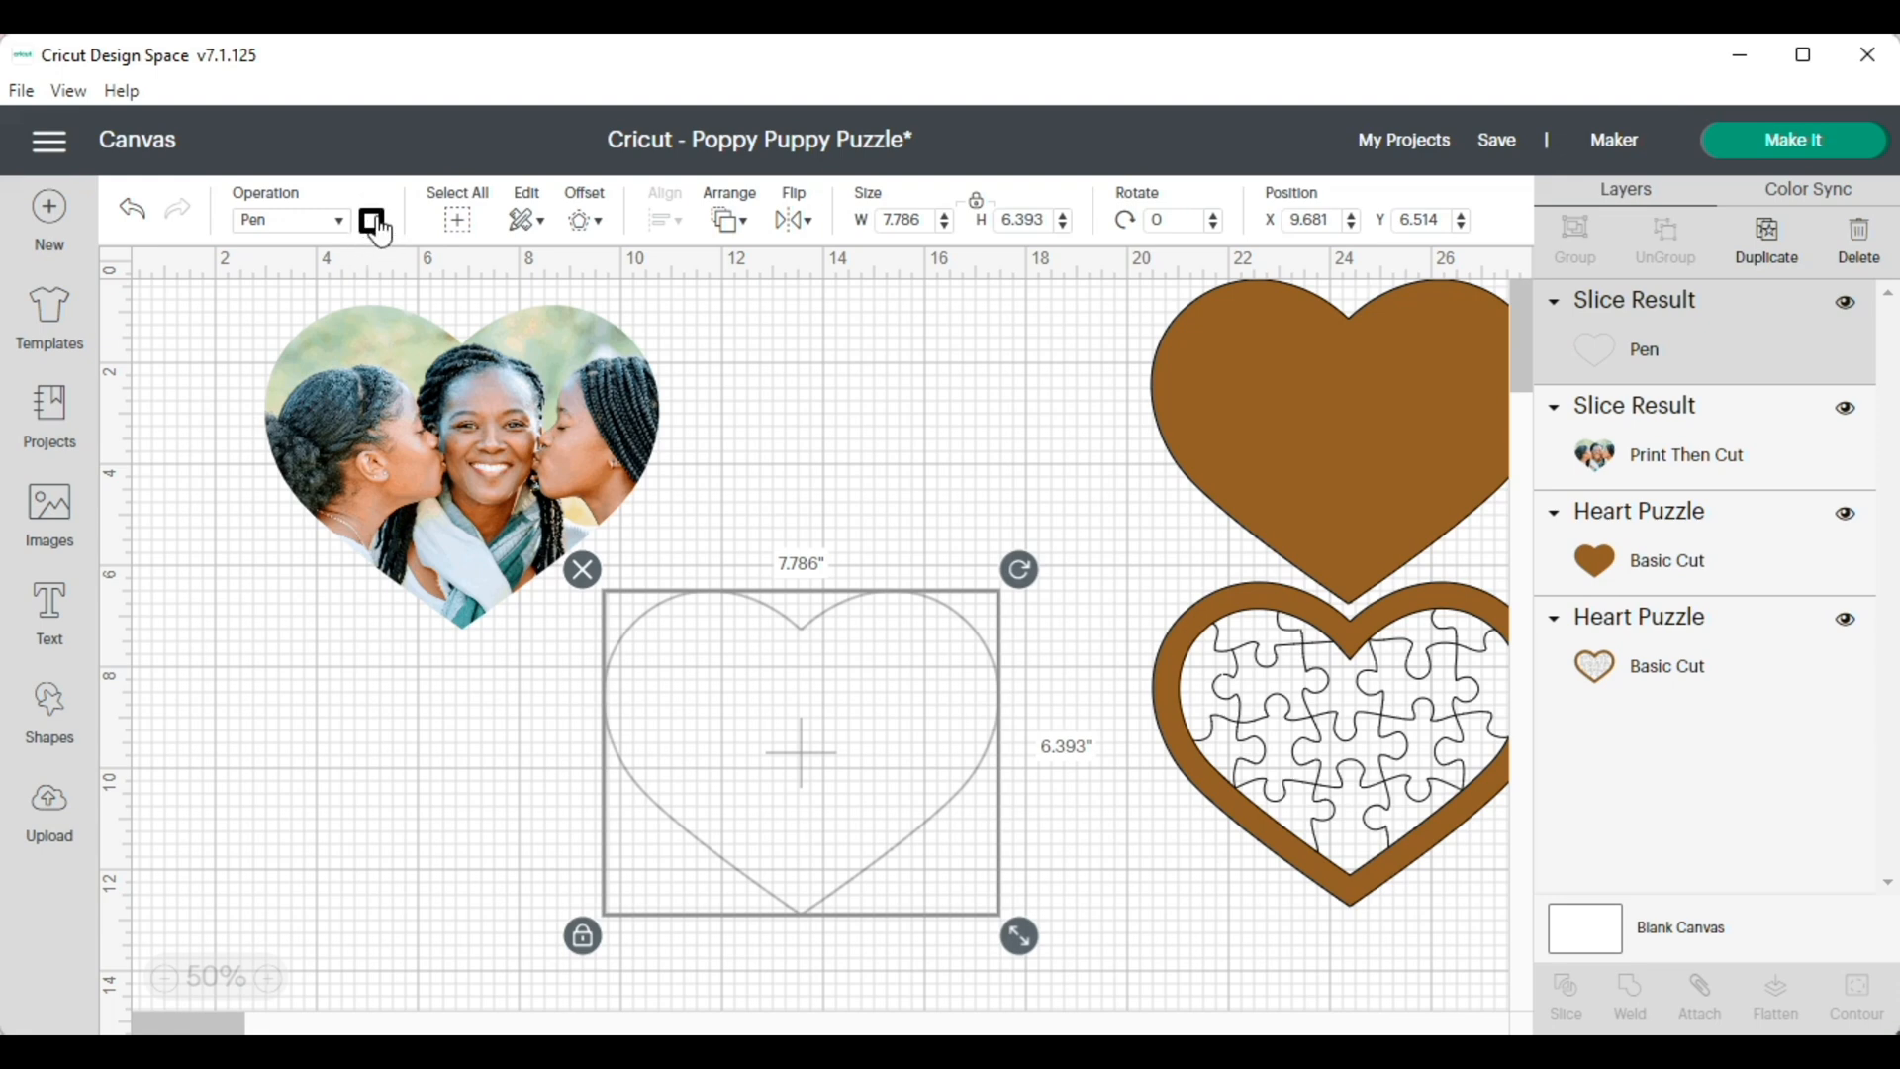
# Lay the puzzle-line heart over the pen heart outline and shift the heart-shaped photo slightly up and away
pyautogui.moveTo(703, 618); pyautogui.dragTo(829, 651)
pyautogui.moveTo(1227, 686); pyautogui.dragTo(822, 725)
pyautogui.click(653, 765)
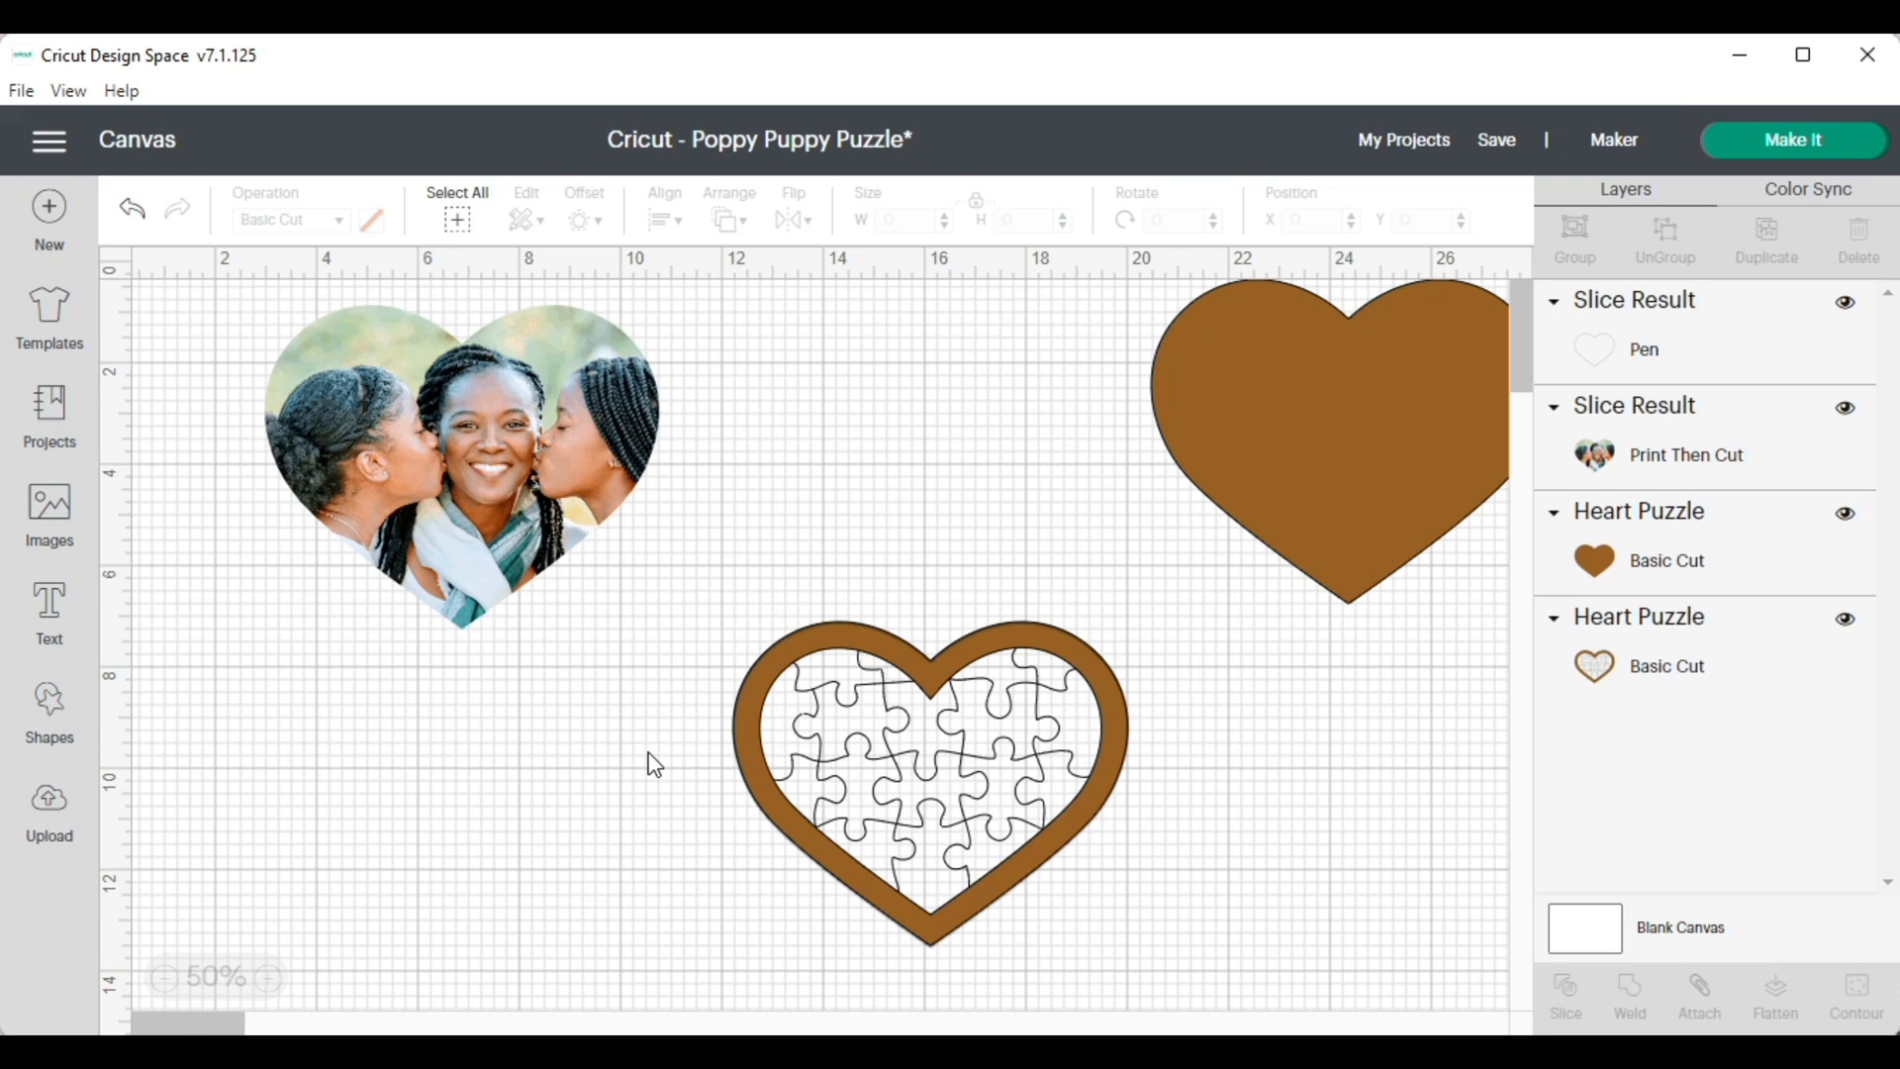
pyautogui.click(1652, 348)
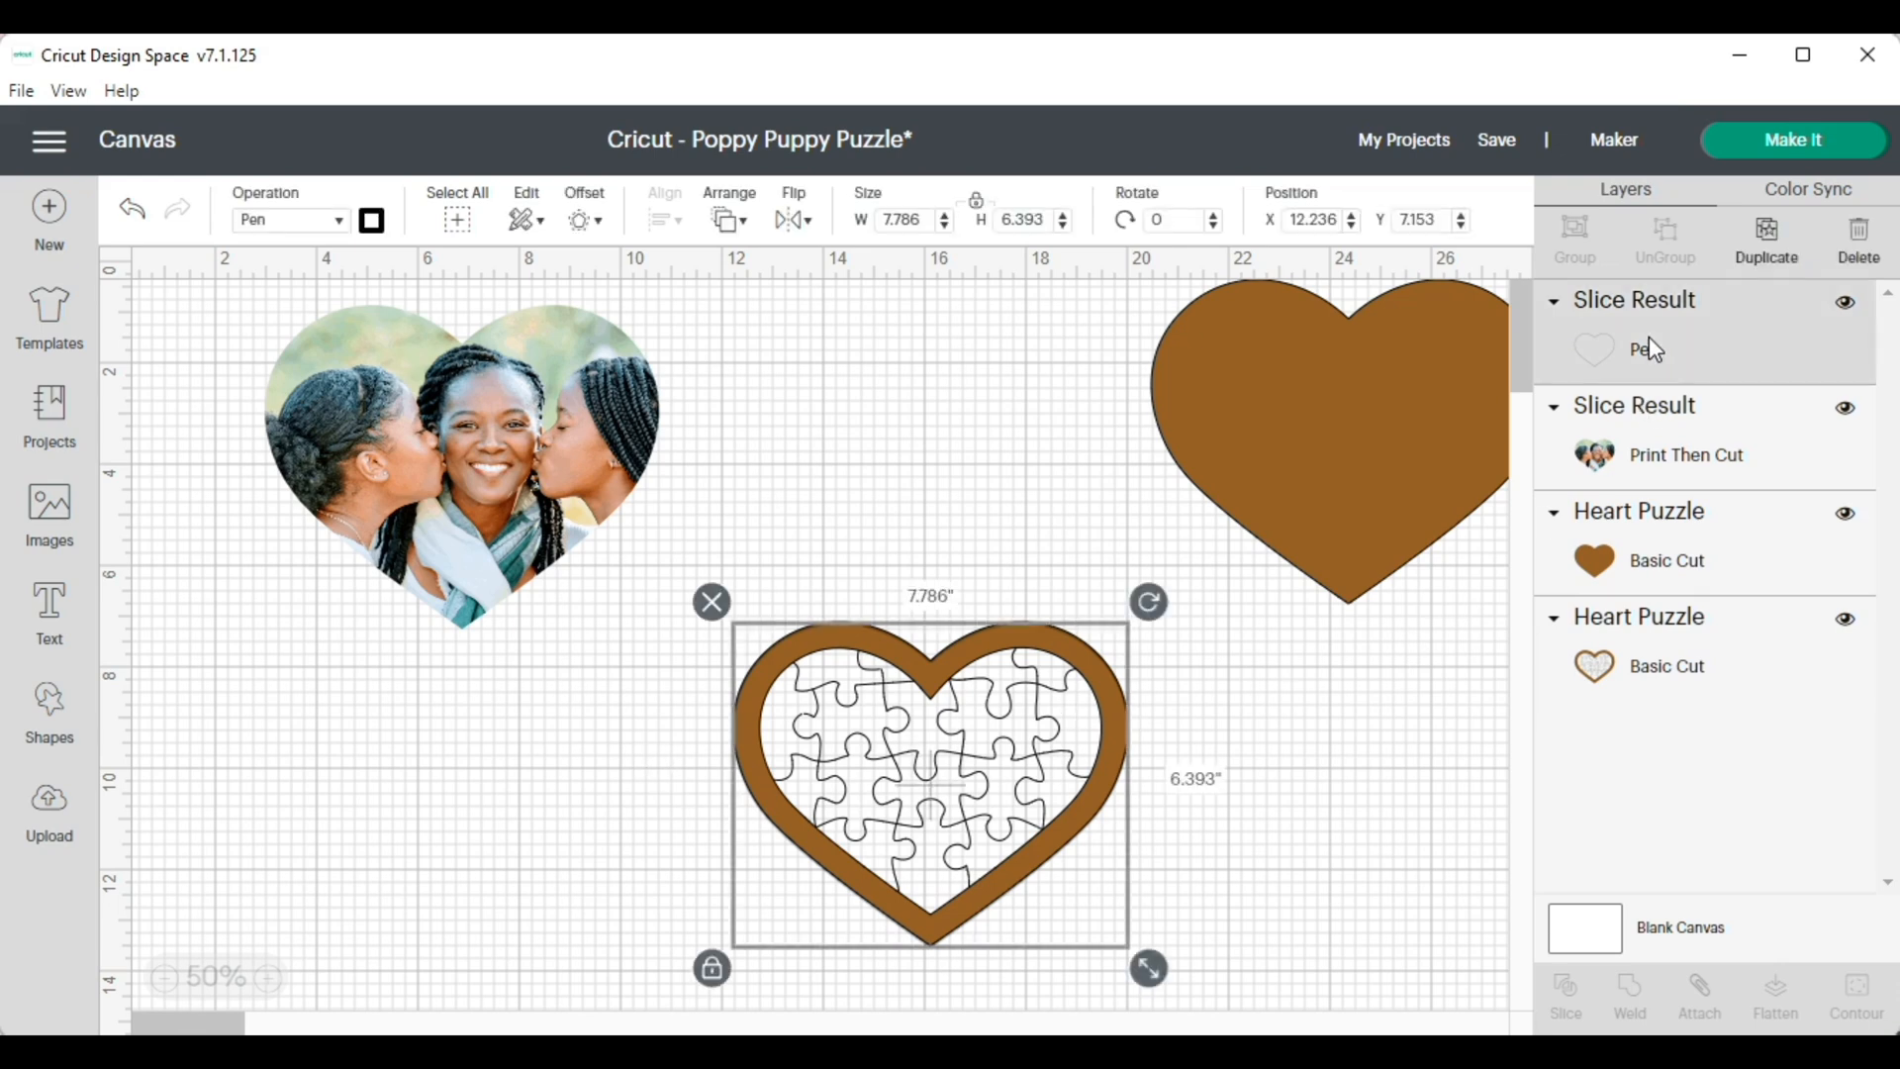
pyautogui.click(743, 224)
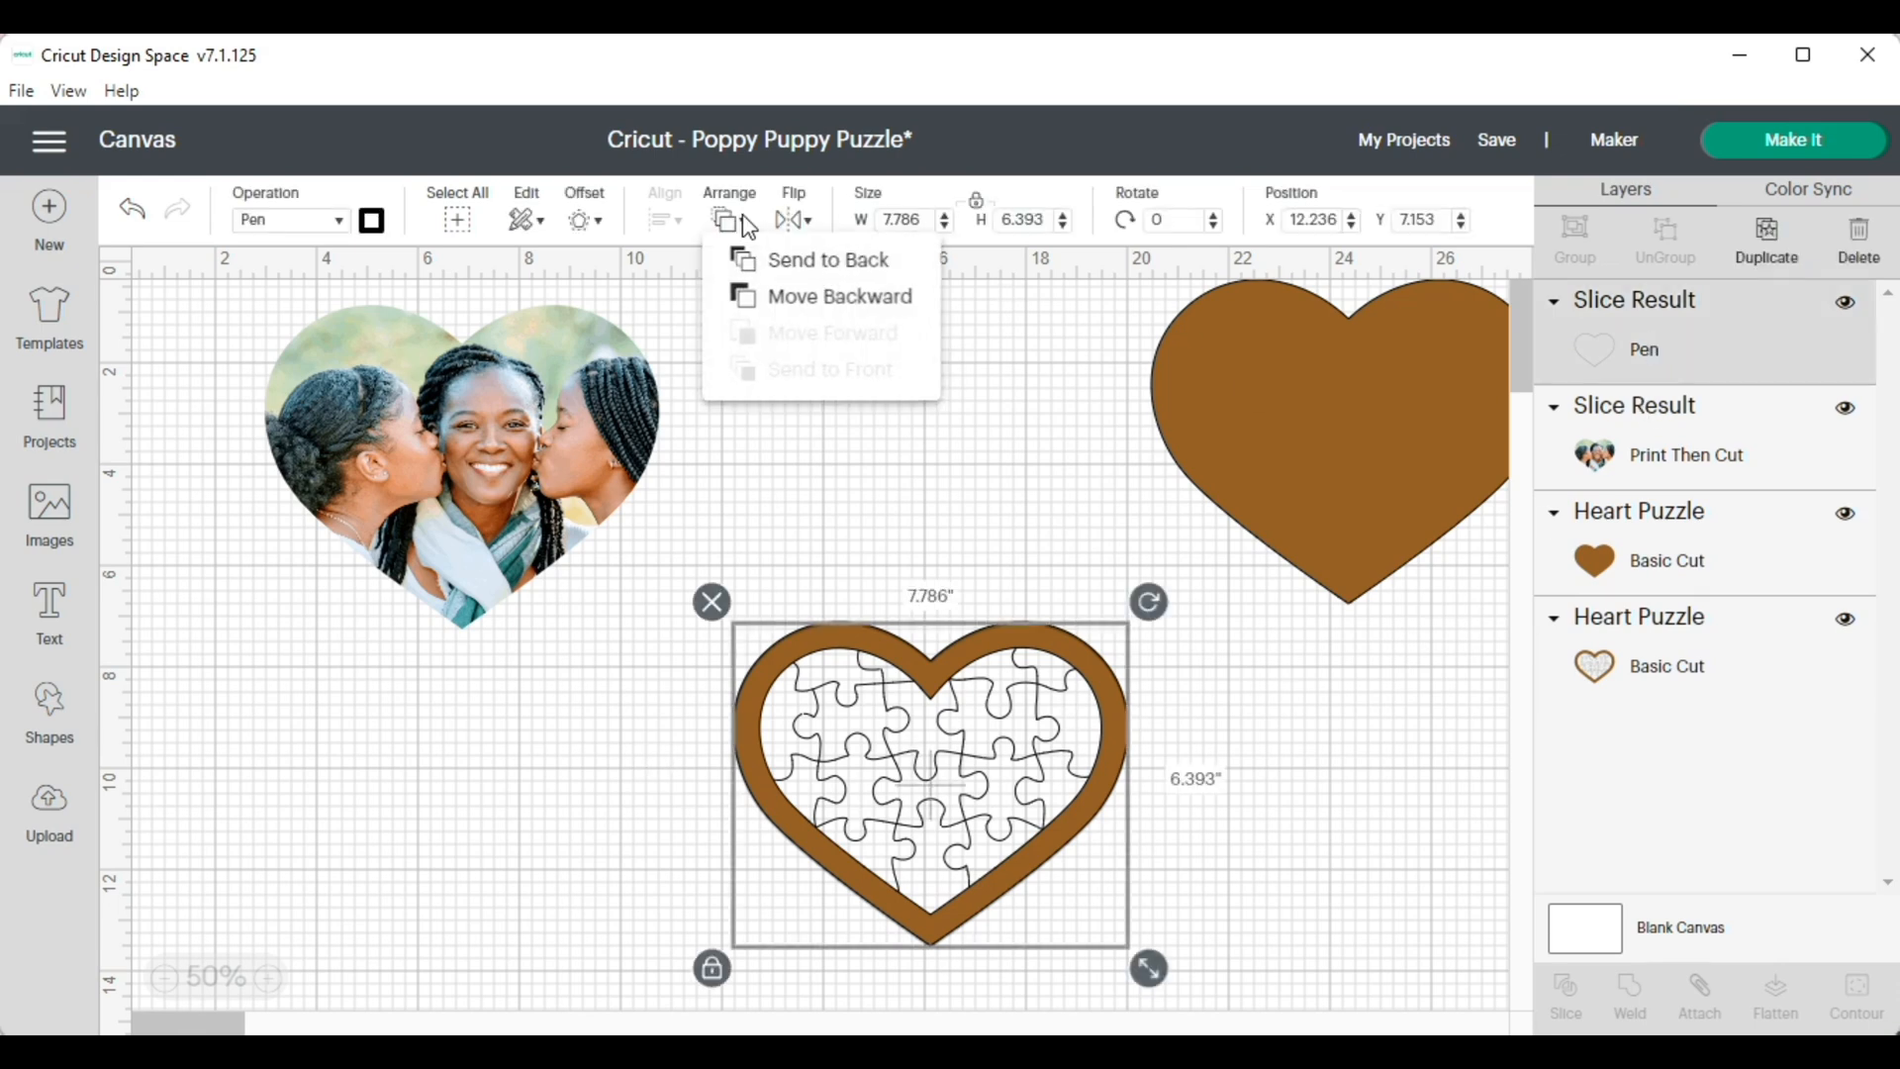
pyautogui.click(660, 601)
pyautogui.moveTo(450, 445); pyautogui.dragTo(426, 416)
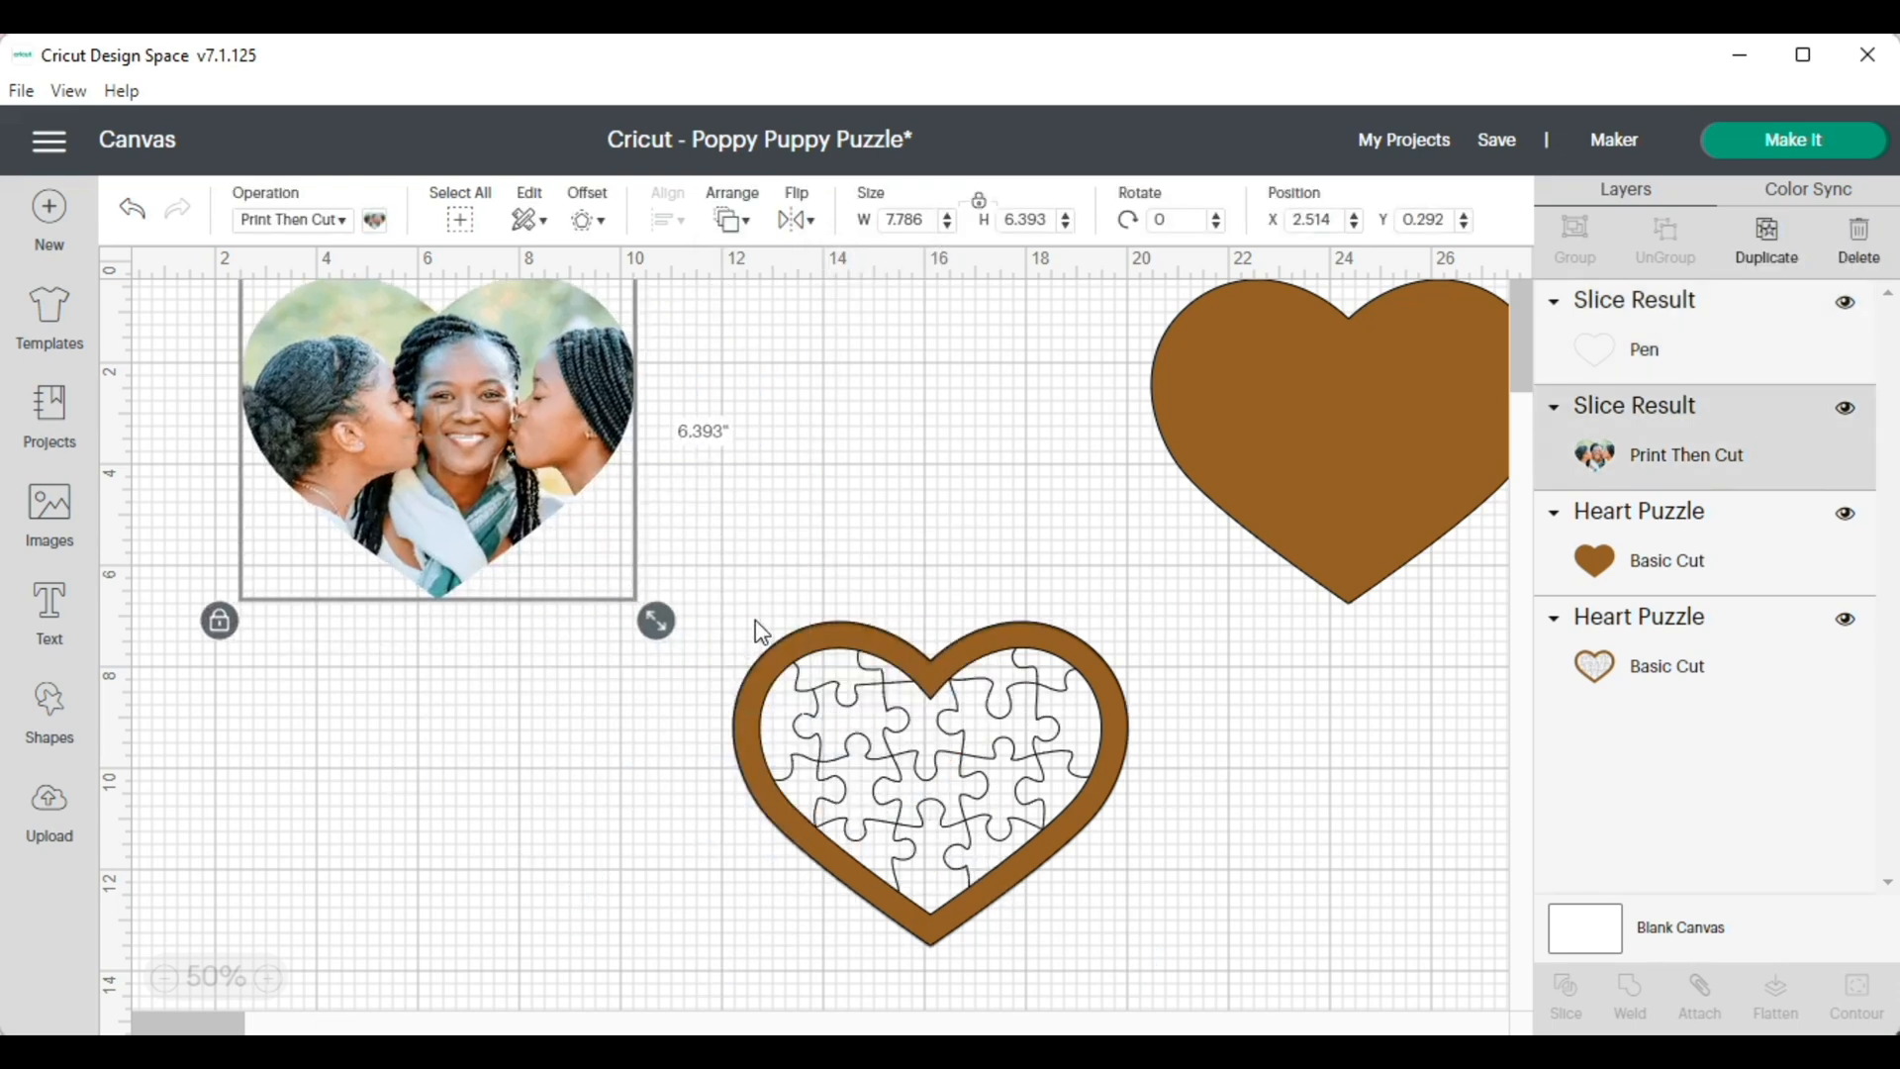
# Align the tops of the pen outline and the puzzle-line heart and set their combined width to 7.786 inches
pyautogui.click(724, 608)
pyautogui.moveTo(732, 611); pyautogui.dragTo(1138, 930)
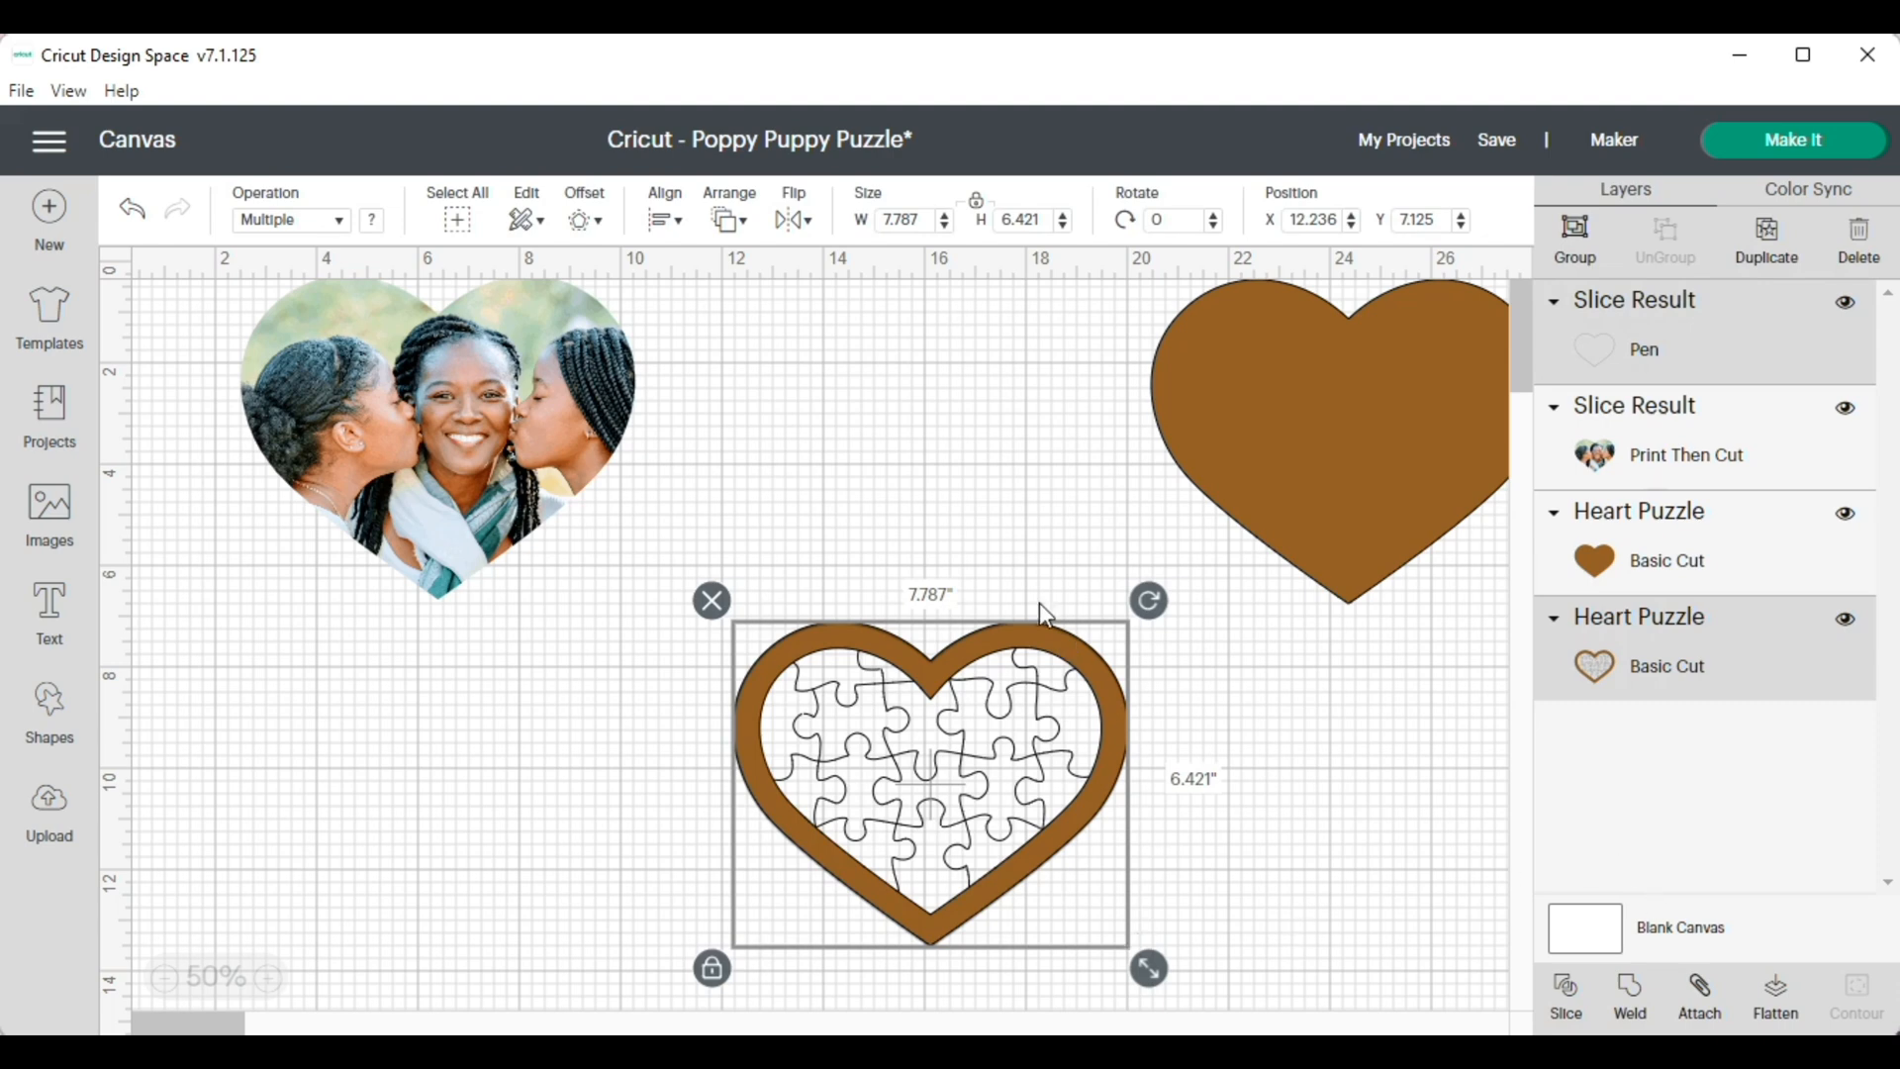
pyautogui.click(665, 219)
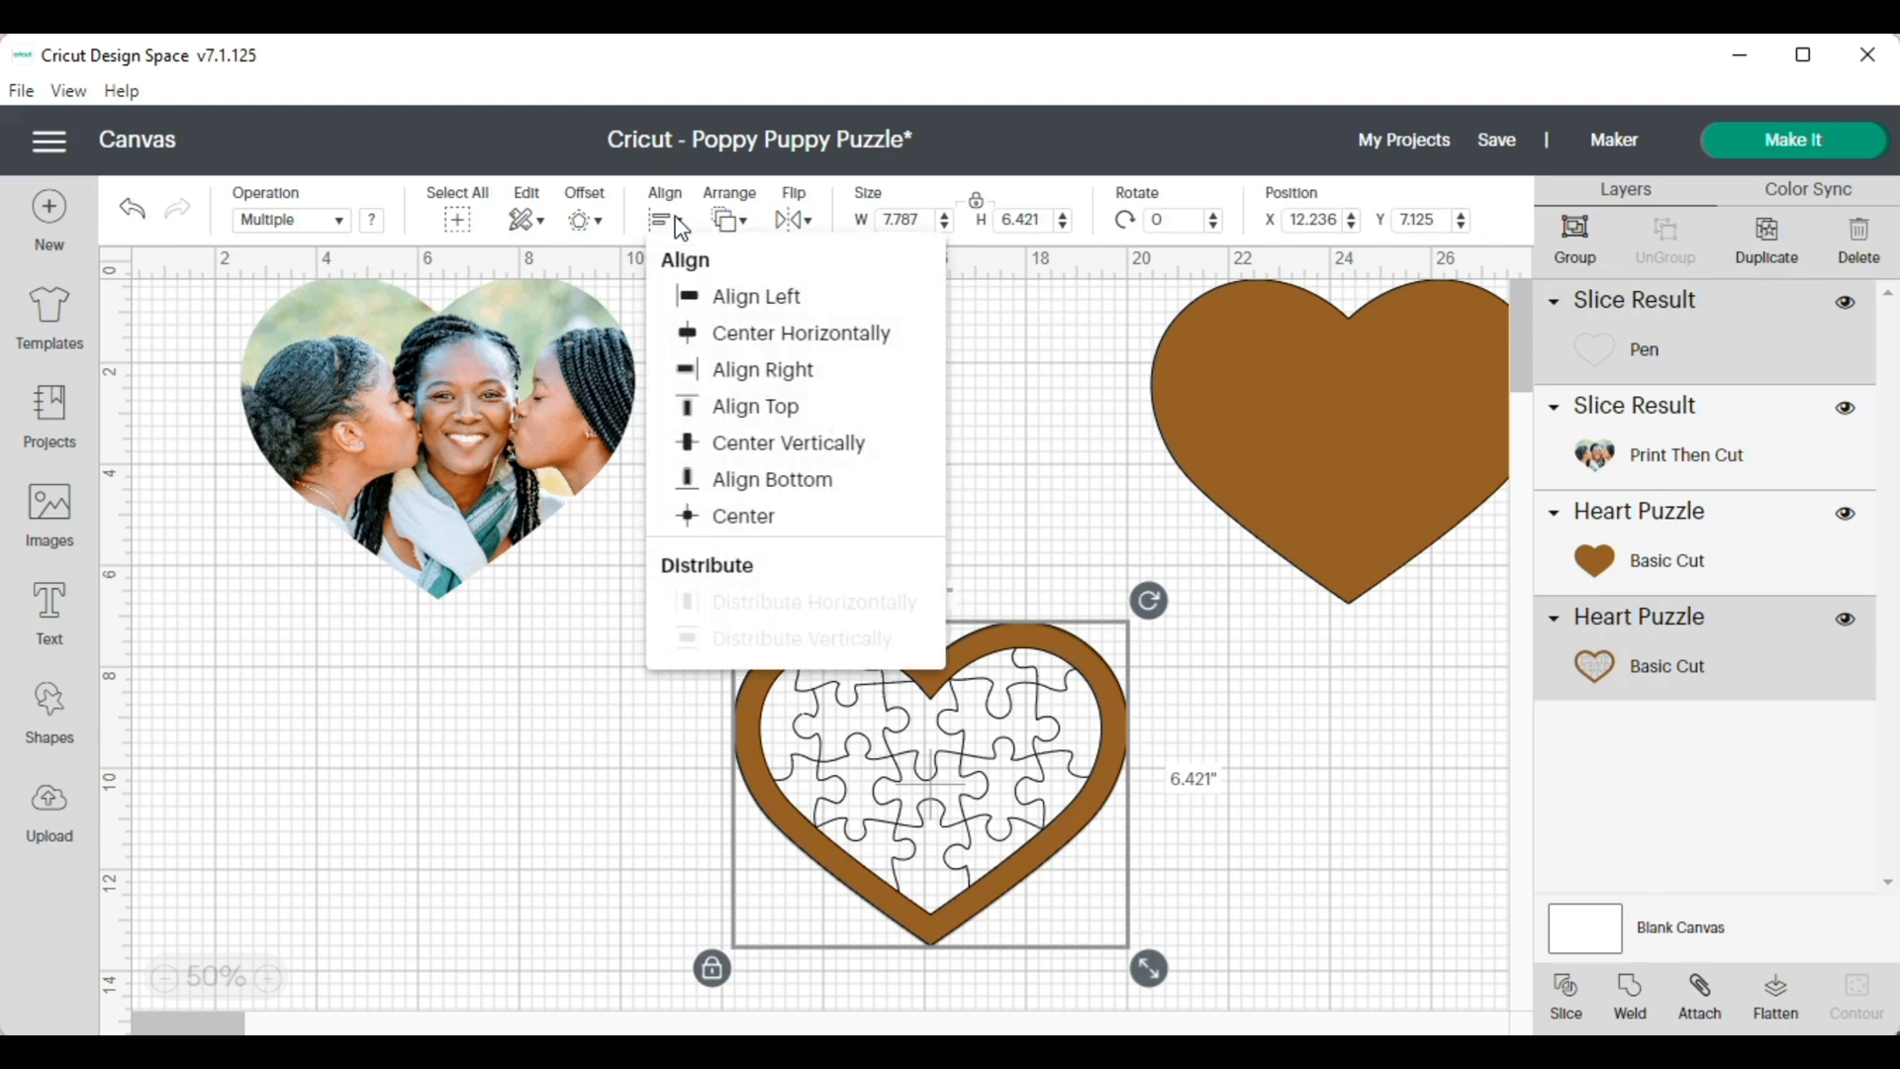
pyautogui.click(734, 406)
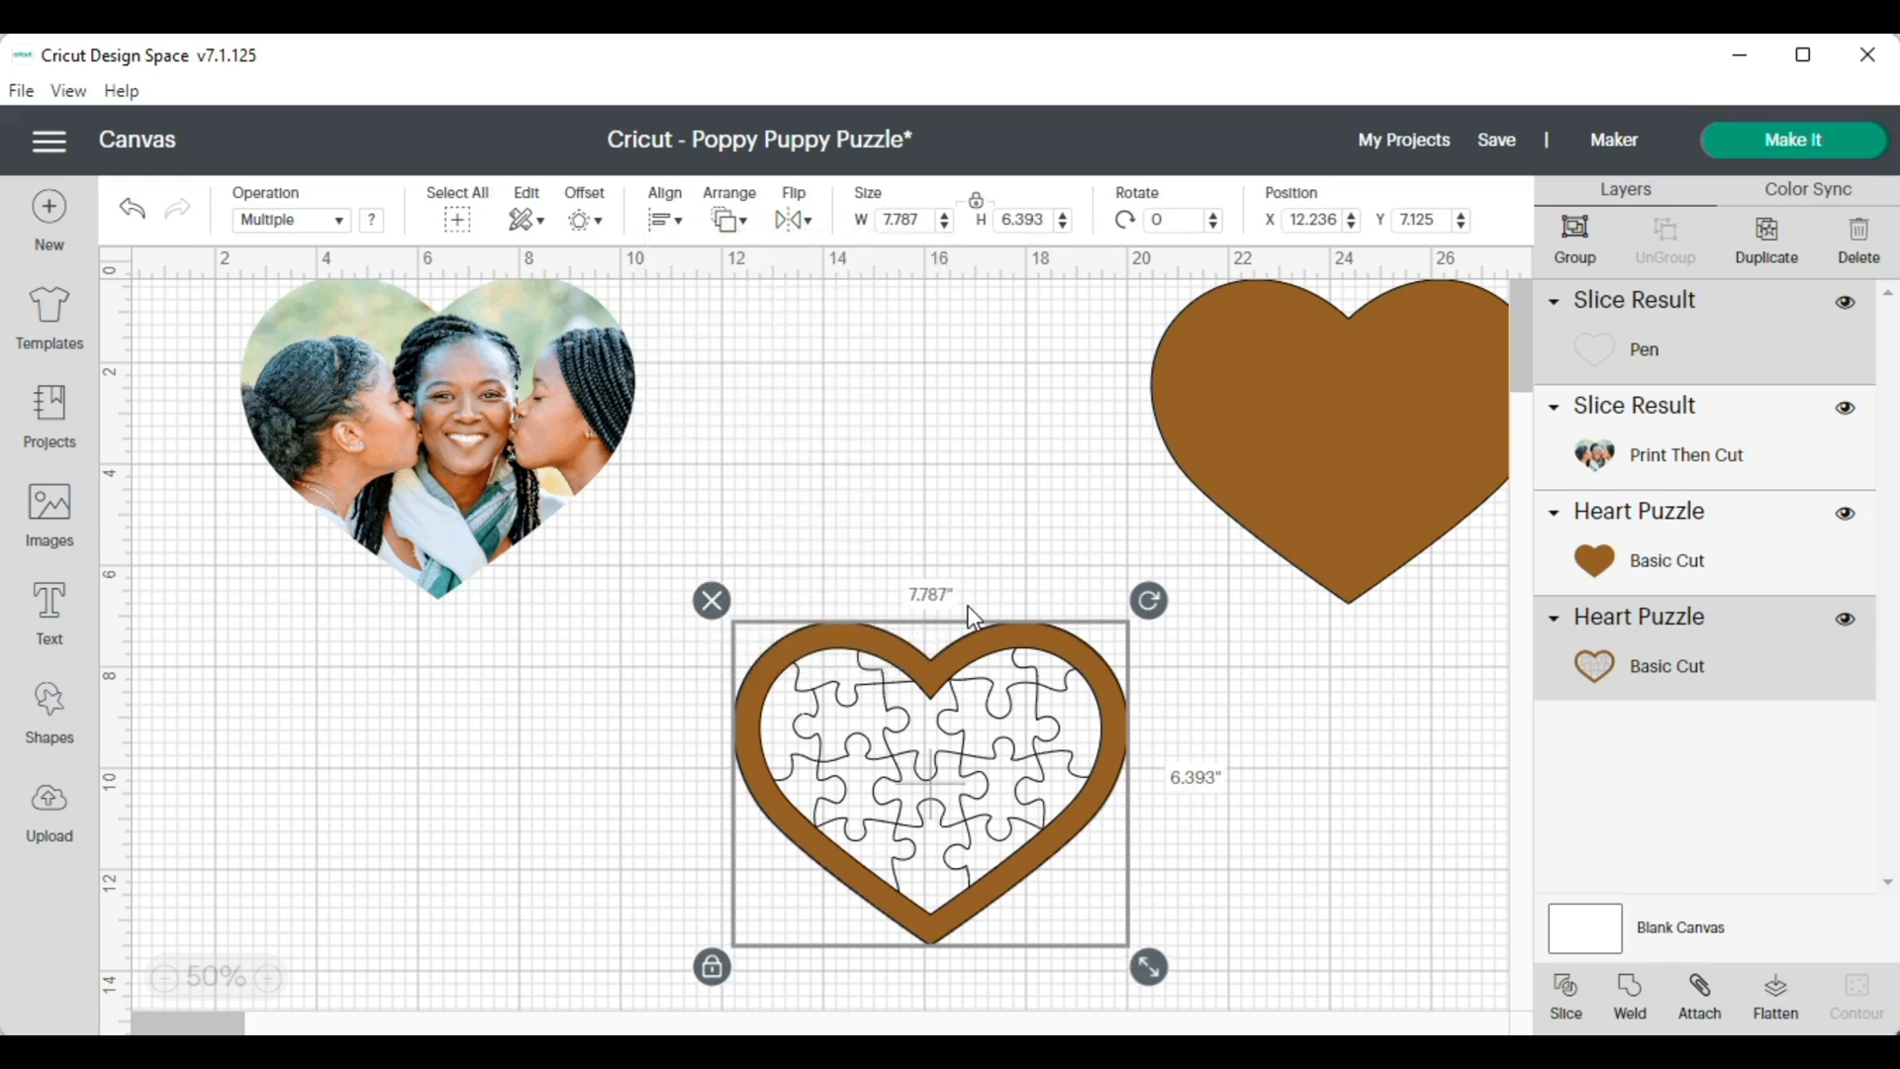
pyautogui.click(979, 206)
pyautogui.press('BackSpace')
pyautogui.write('6')
pyautogui.click(985, 407)
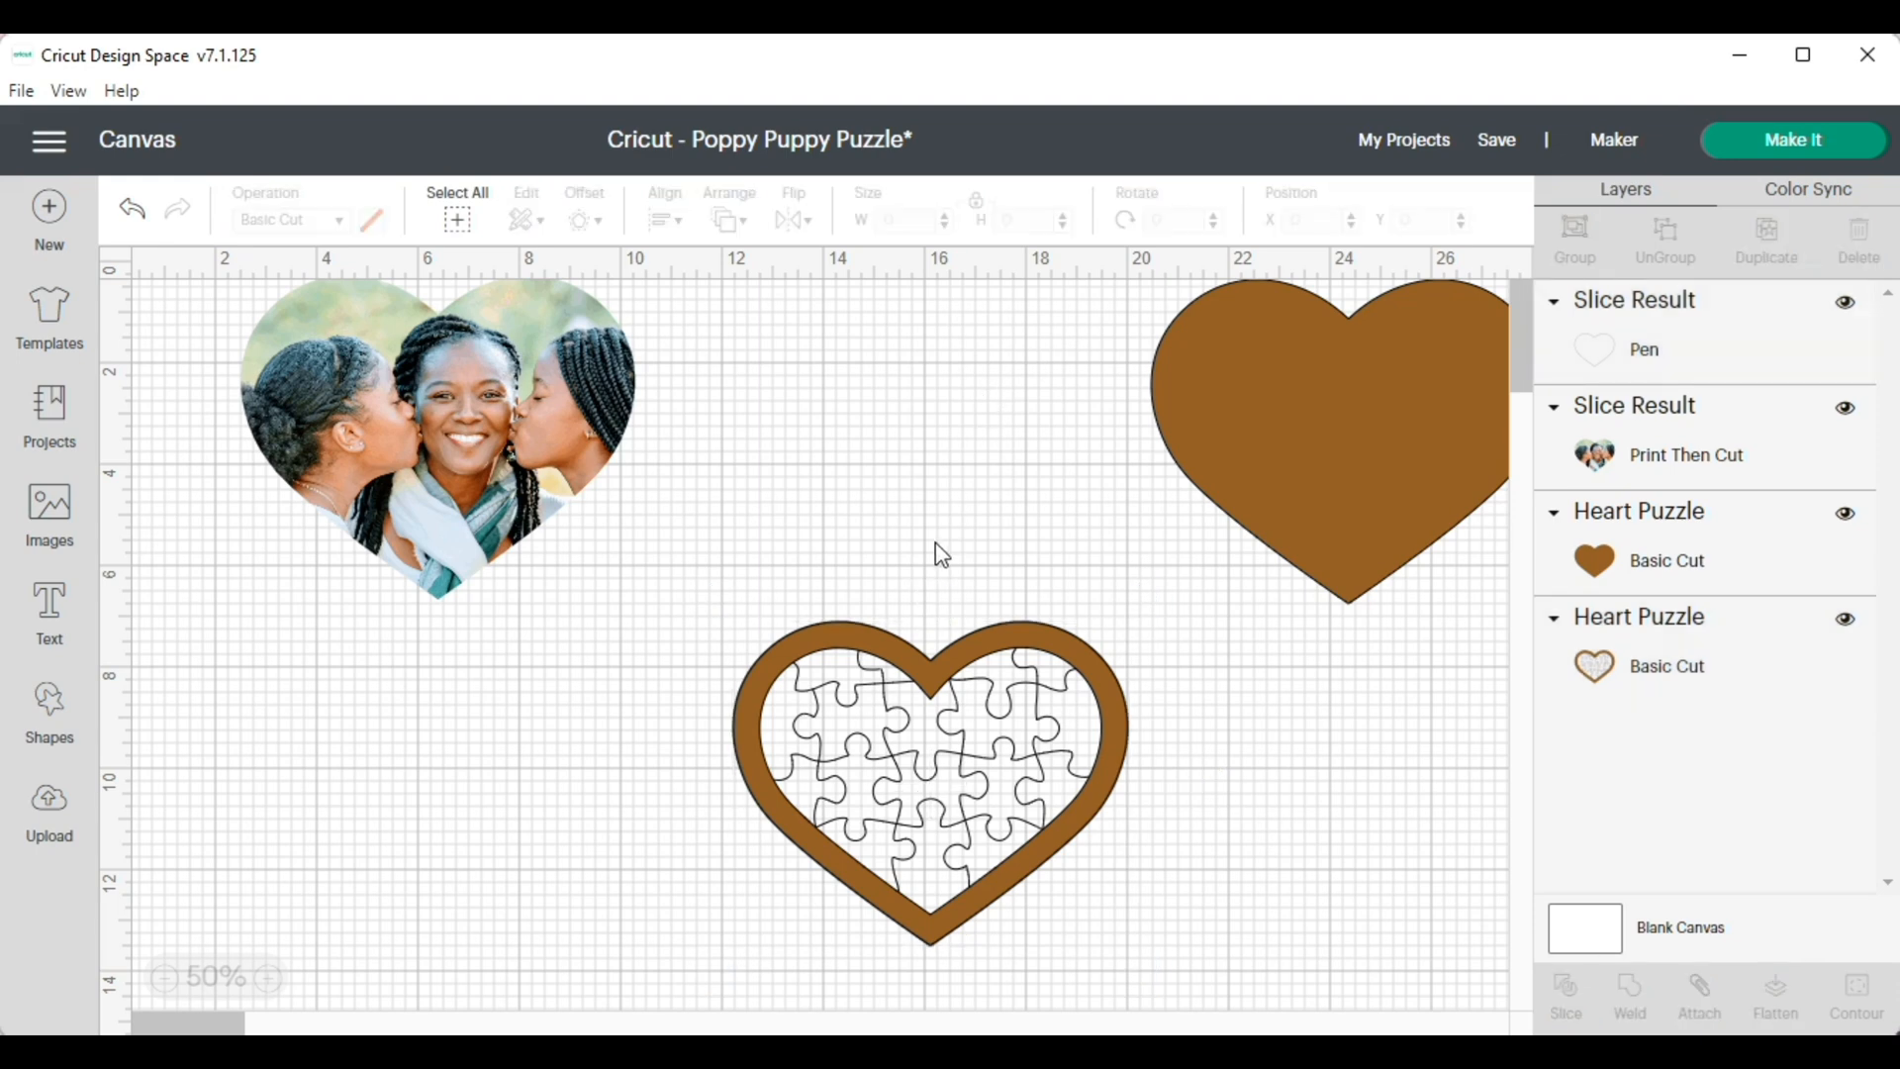
# Shift the pen heart outline slightly sideways and align its top with the puzzle-line heart again
pyautogui.moveTo(702, 594); pyautogui.dragTo(1155, 933)
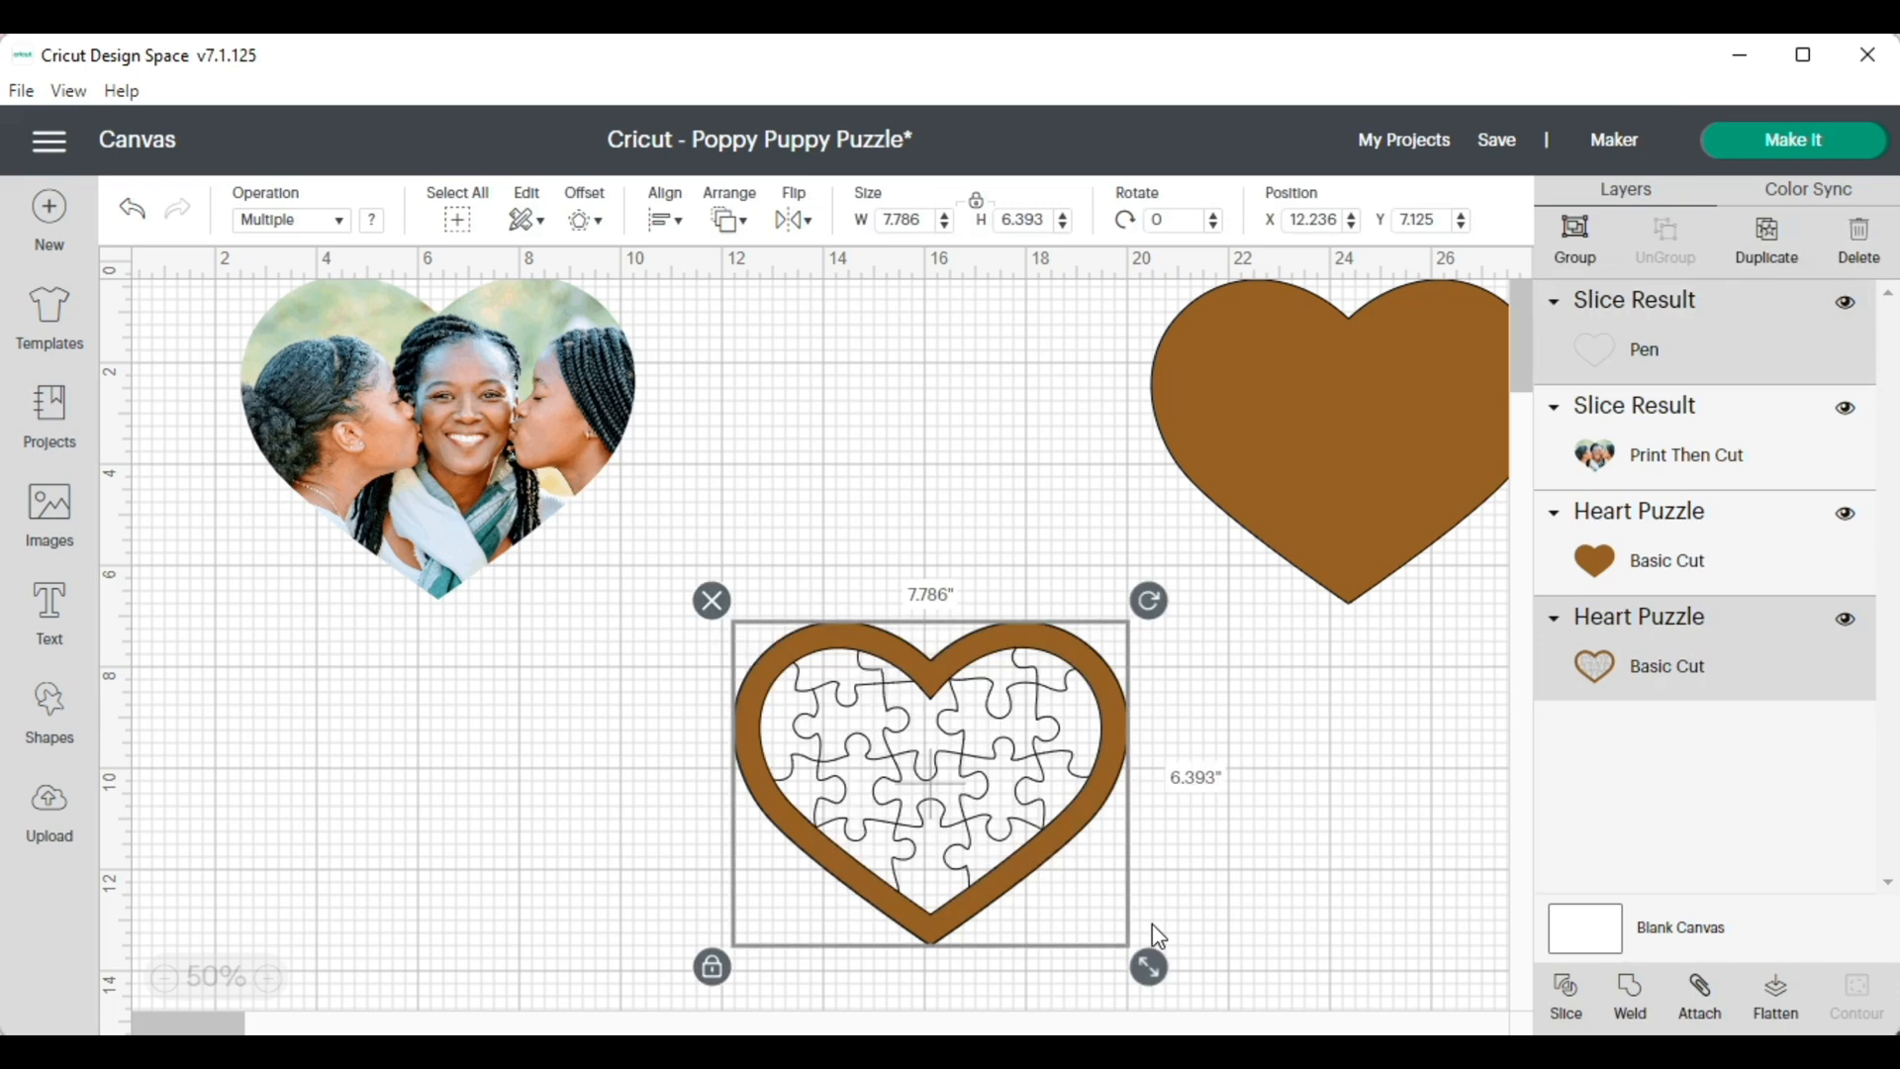
pyautogui.click(1677, 344)
pyautogui.moveTo(1010, 731)
pyautogui.mouseDown()
pyautogui.moveTo(1324, 778)
pyautogui.moveTo(786, 449)
pyautogui.moveTo(1013, 501)
pyautogui.moveTo(971, 507)
pyautogui.moveTo(971, 601)
pyautogui.moveTo(1011, 728)
pyautogui.mouseUp()
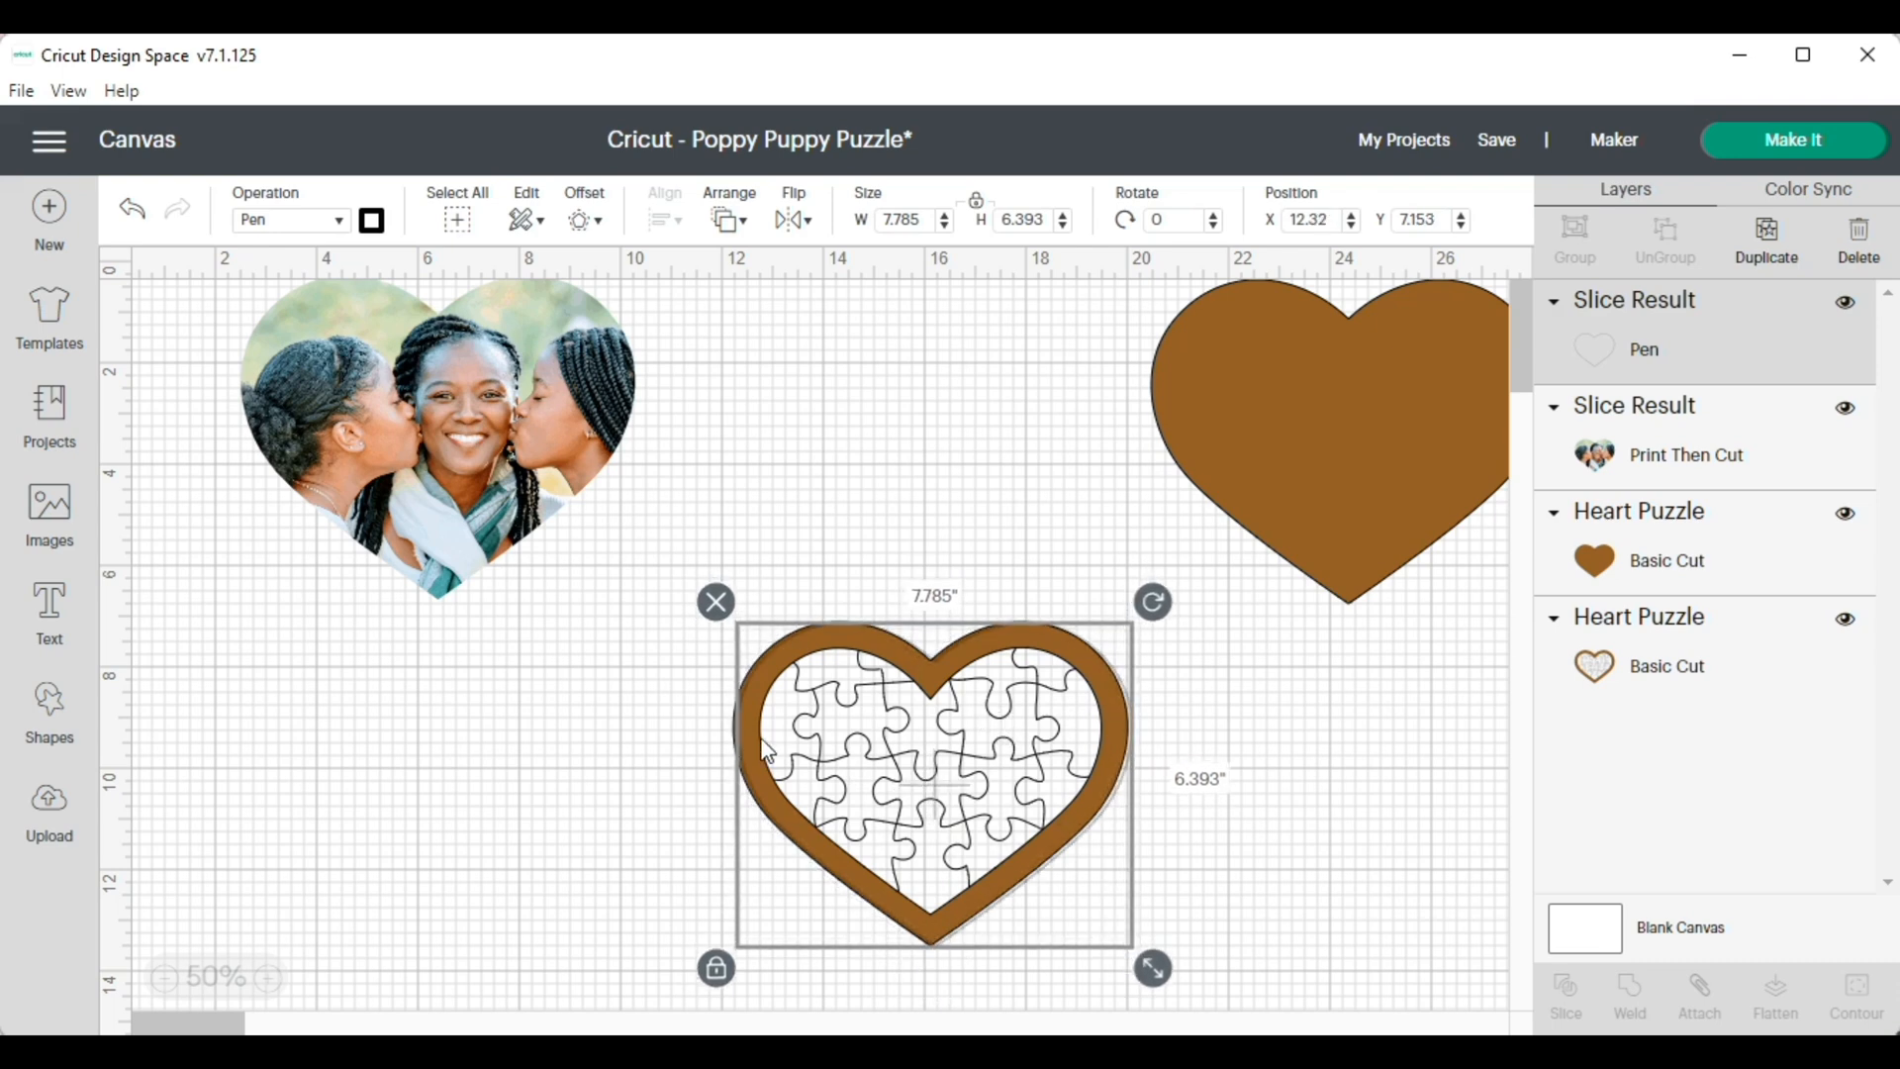
pyautogui.click(699, 655)
pyautogui.moveTo(699, 655); pyautogui.dragTo(1133, 930)
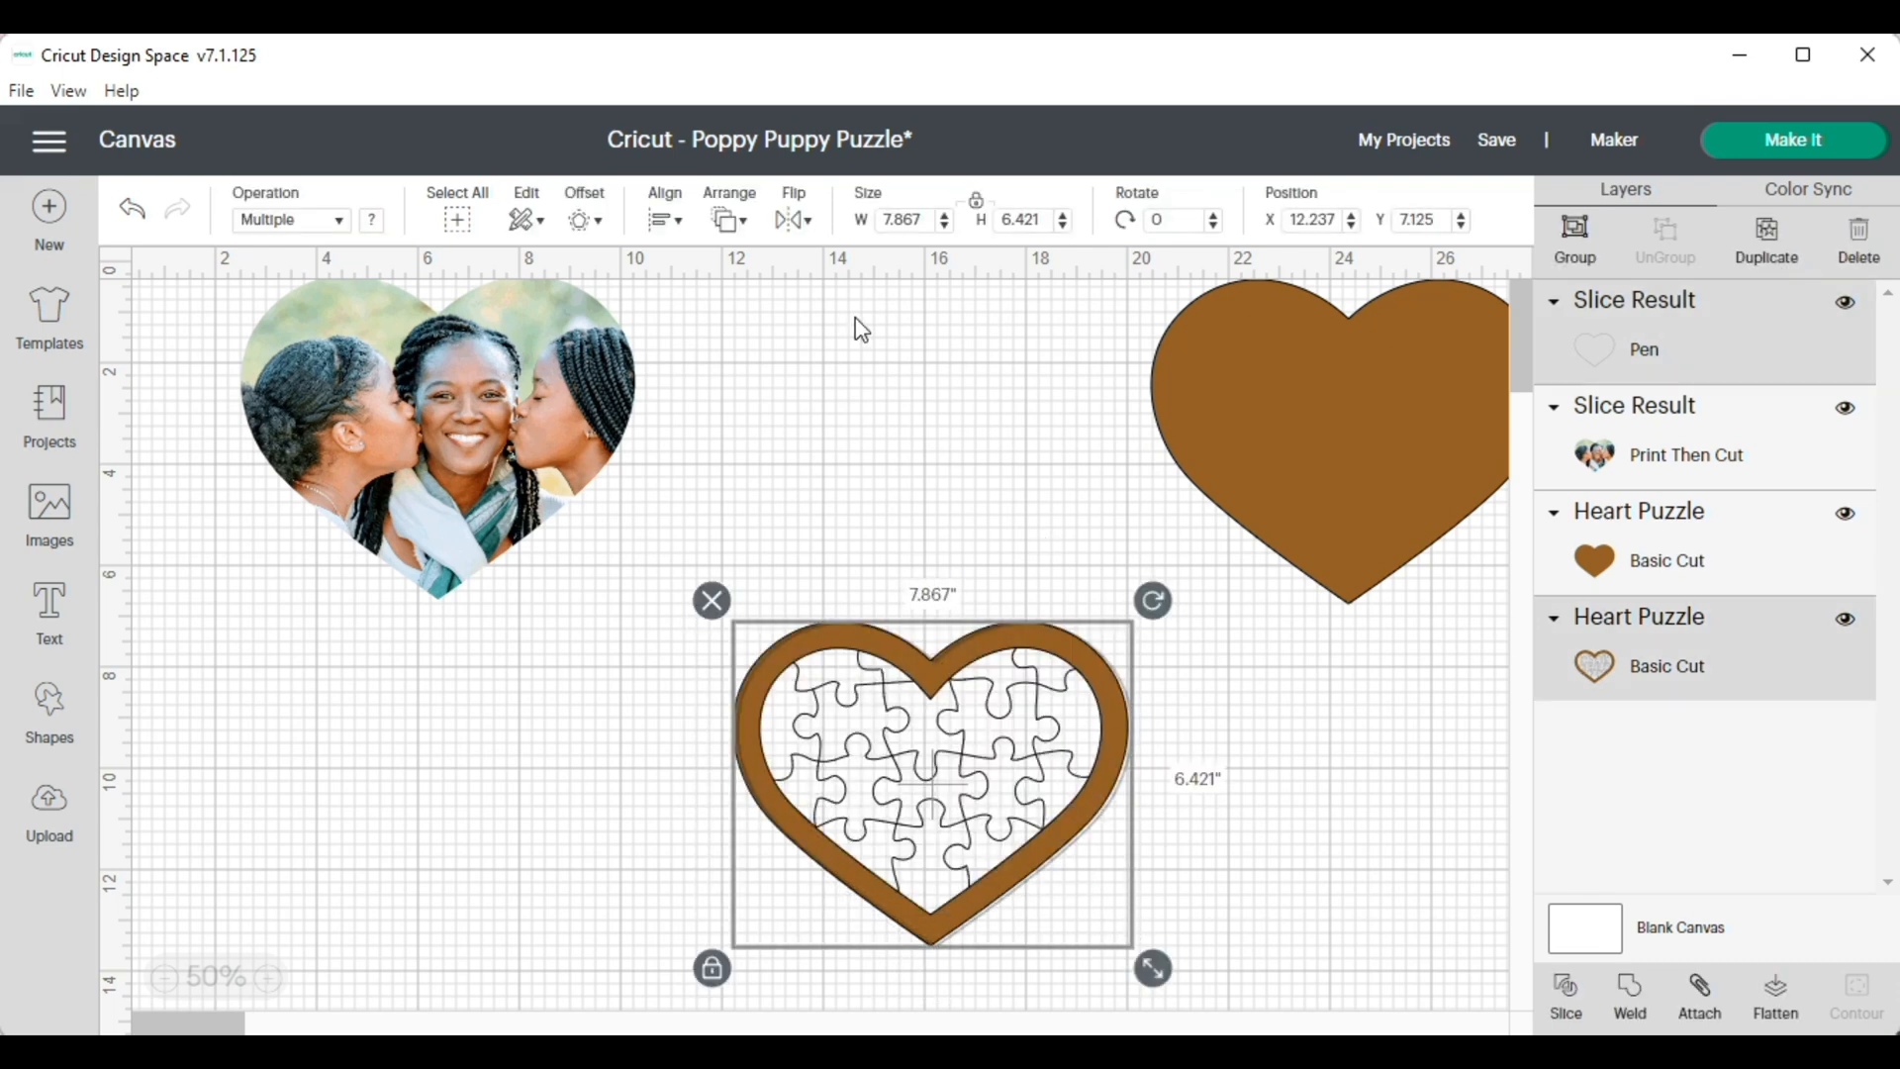
pyautogui.click(675, 219)
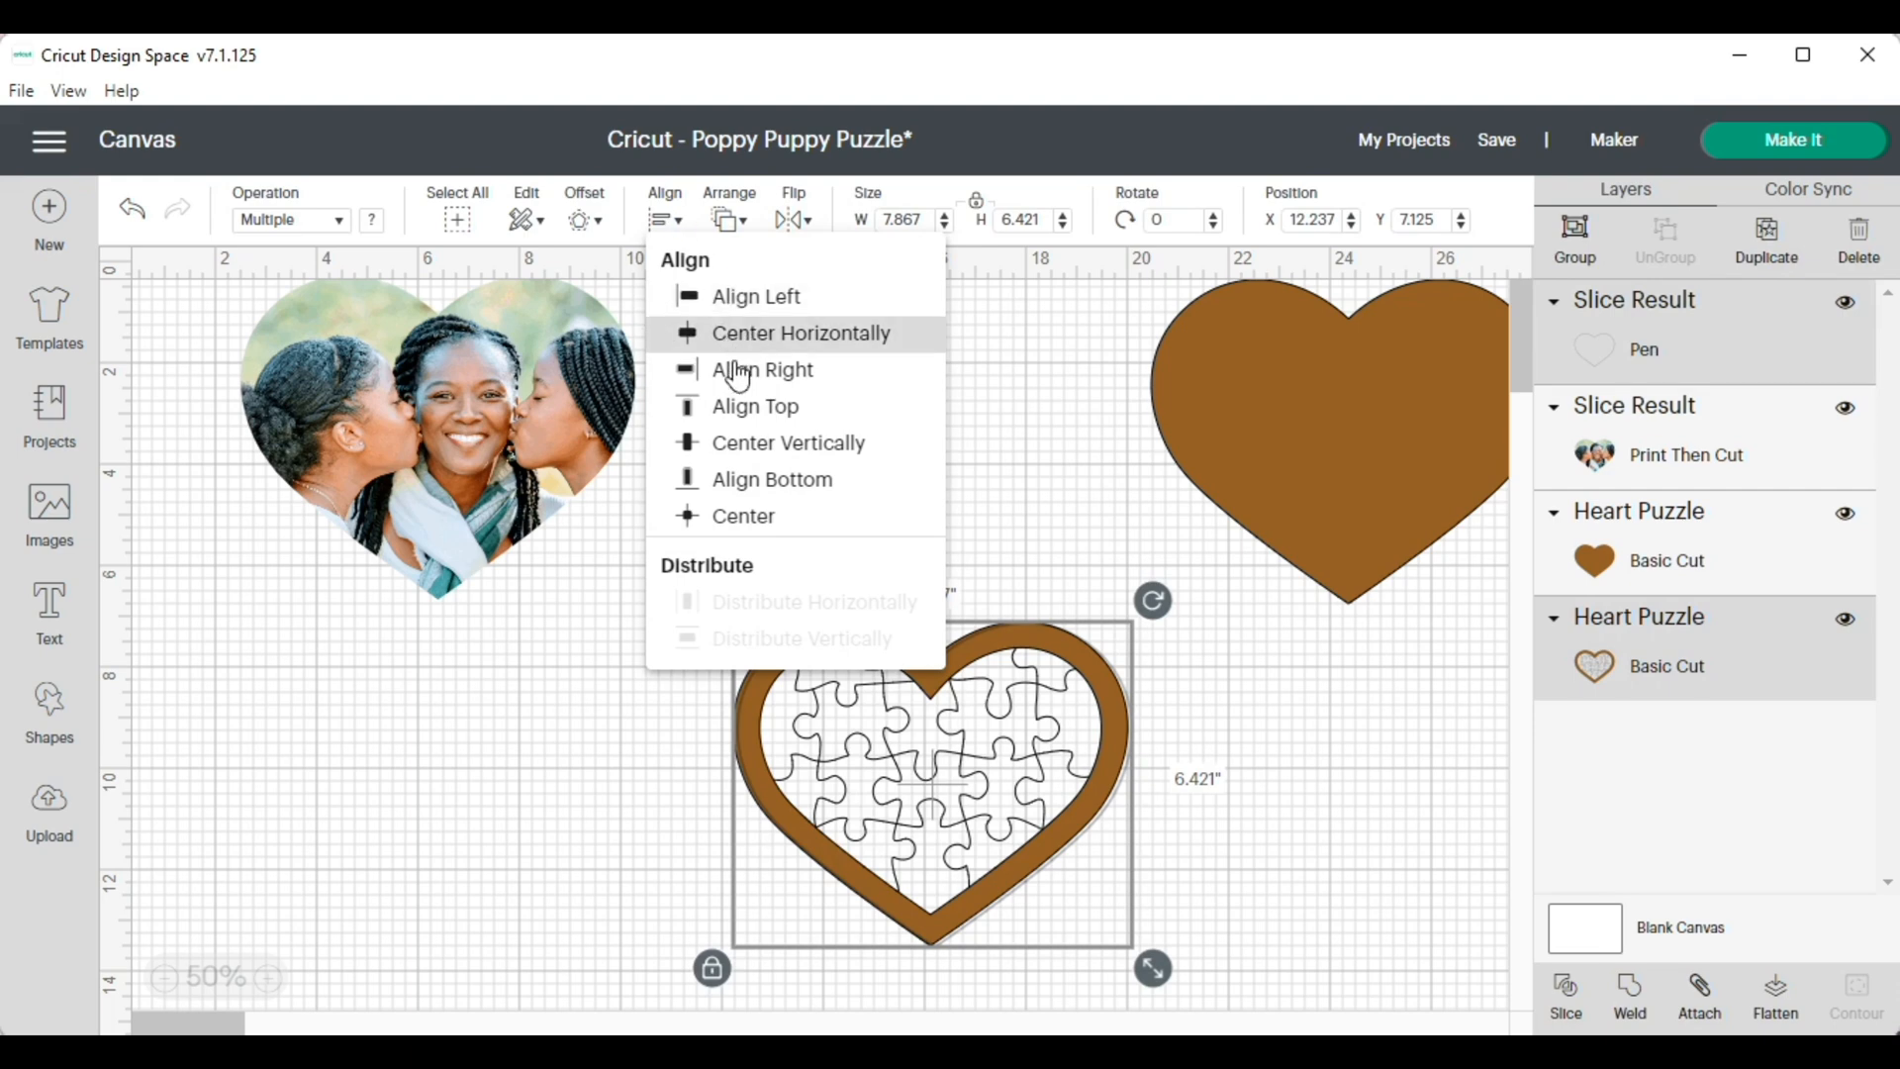
pyautogui.click(745, 420)
pyautogui.click(878, 471)
pyautogui.click(913, 737)
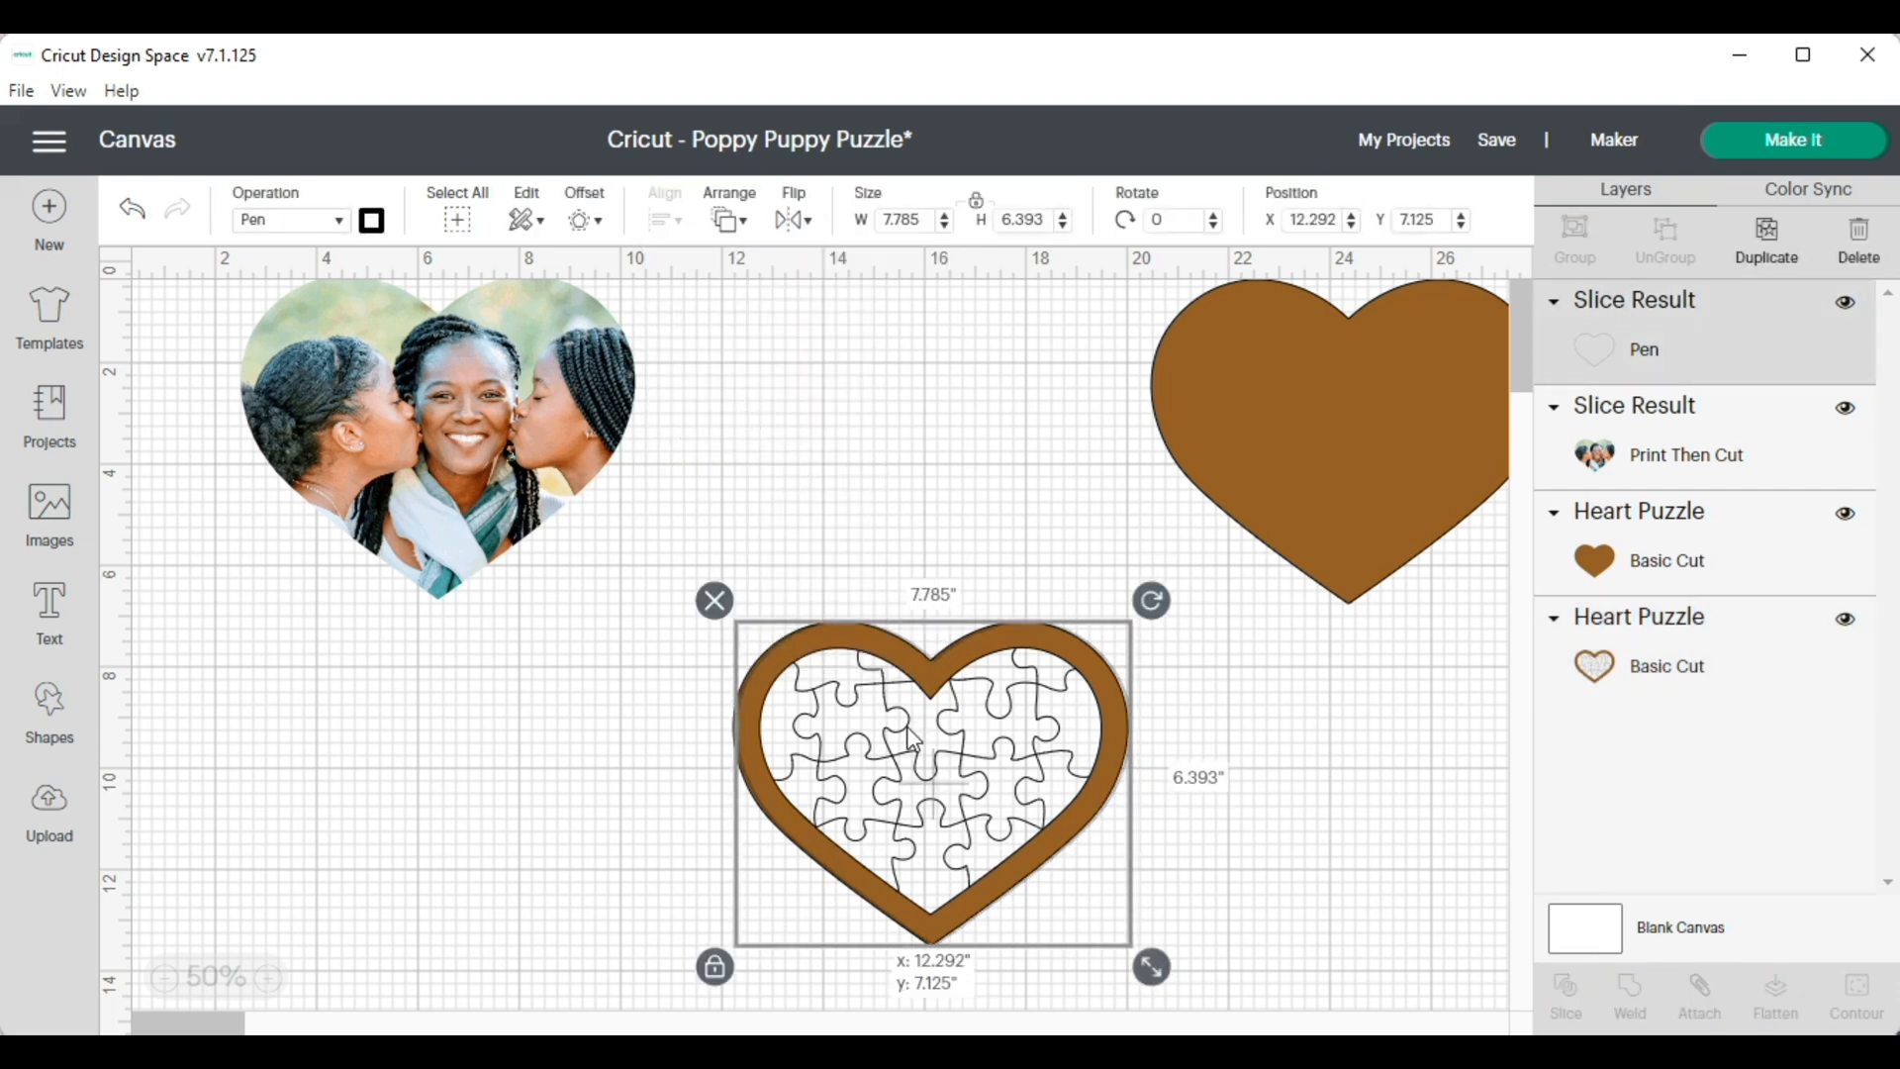
# Center the pen heart outline and the puzzle-line heart on each other and attach them
pyautogui.click(770, 433)
pyautogui.moveTo(702, 568); pyautogui.dragTo(1096, 928)
pyautogui.click(673, 220)
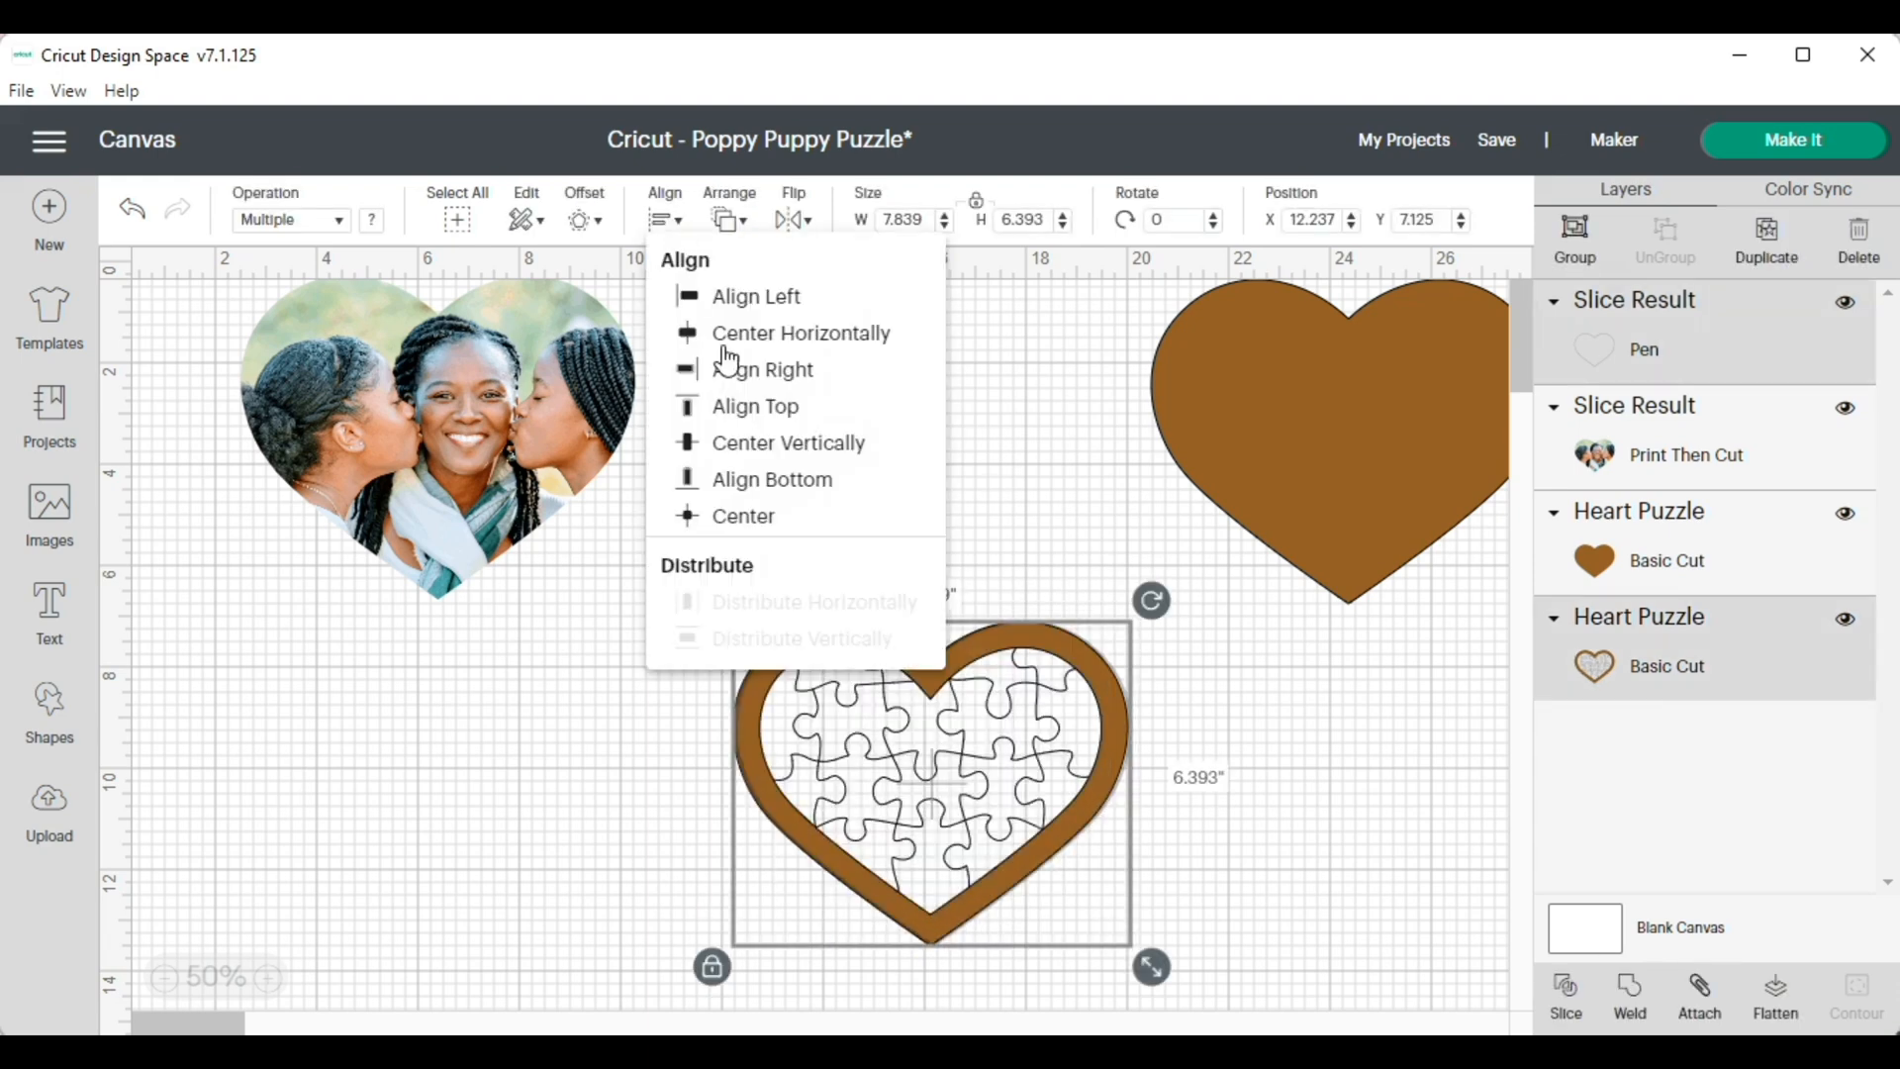
pyautogui.click(732, 516)
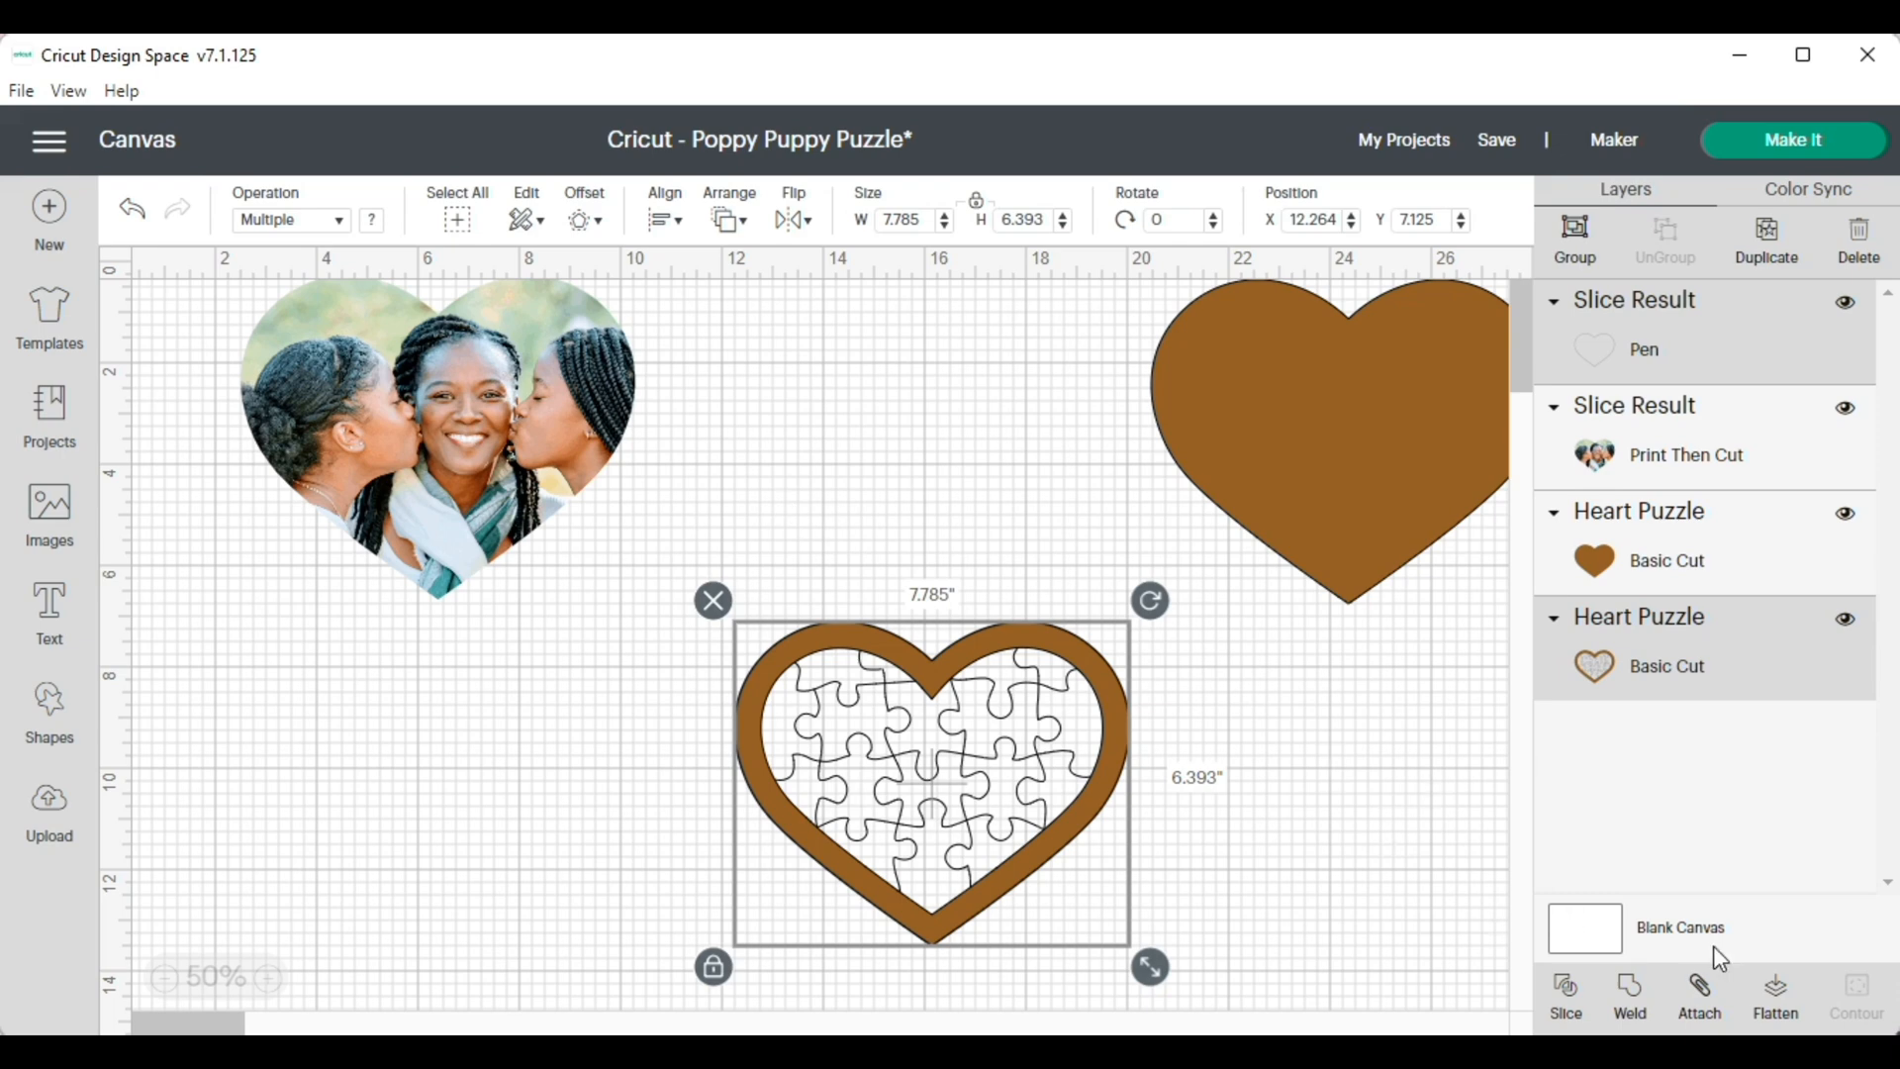
pyautogui.click(1700, 994)
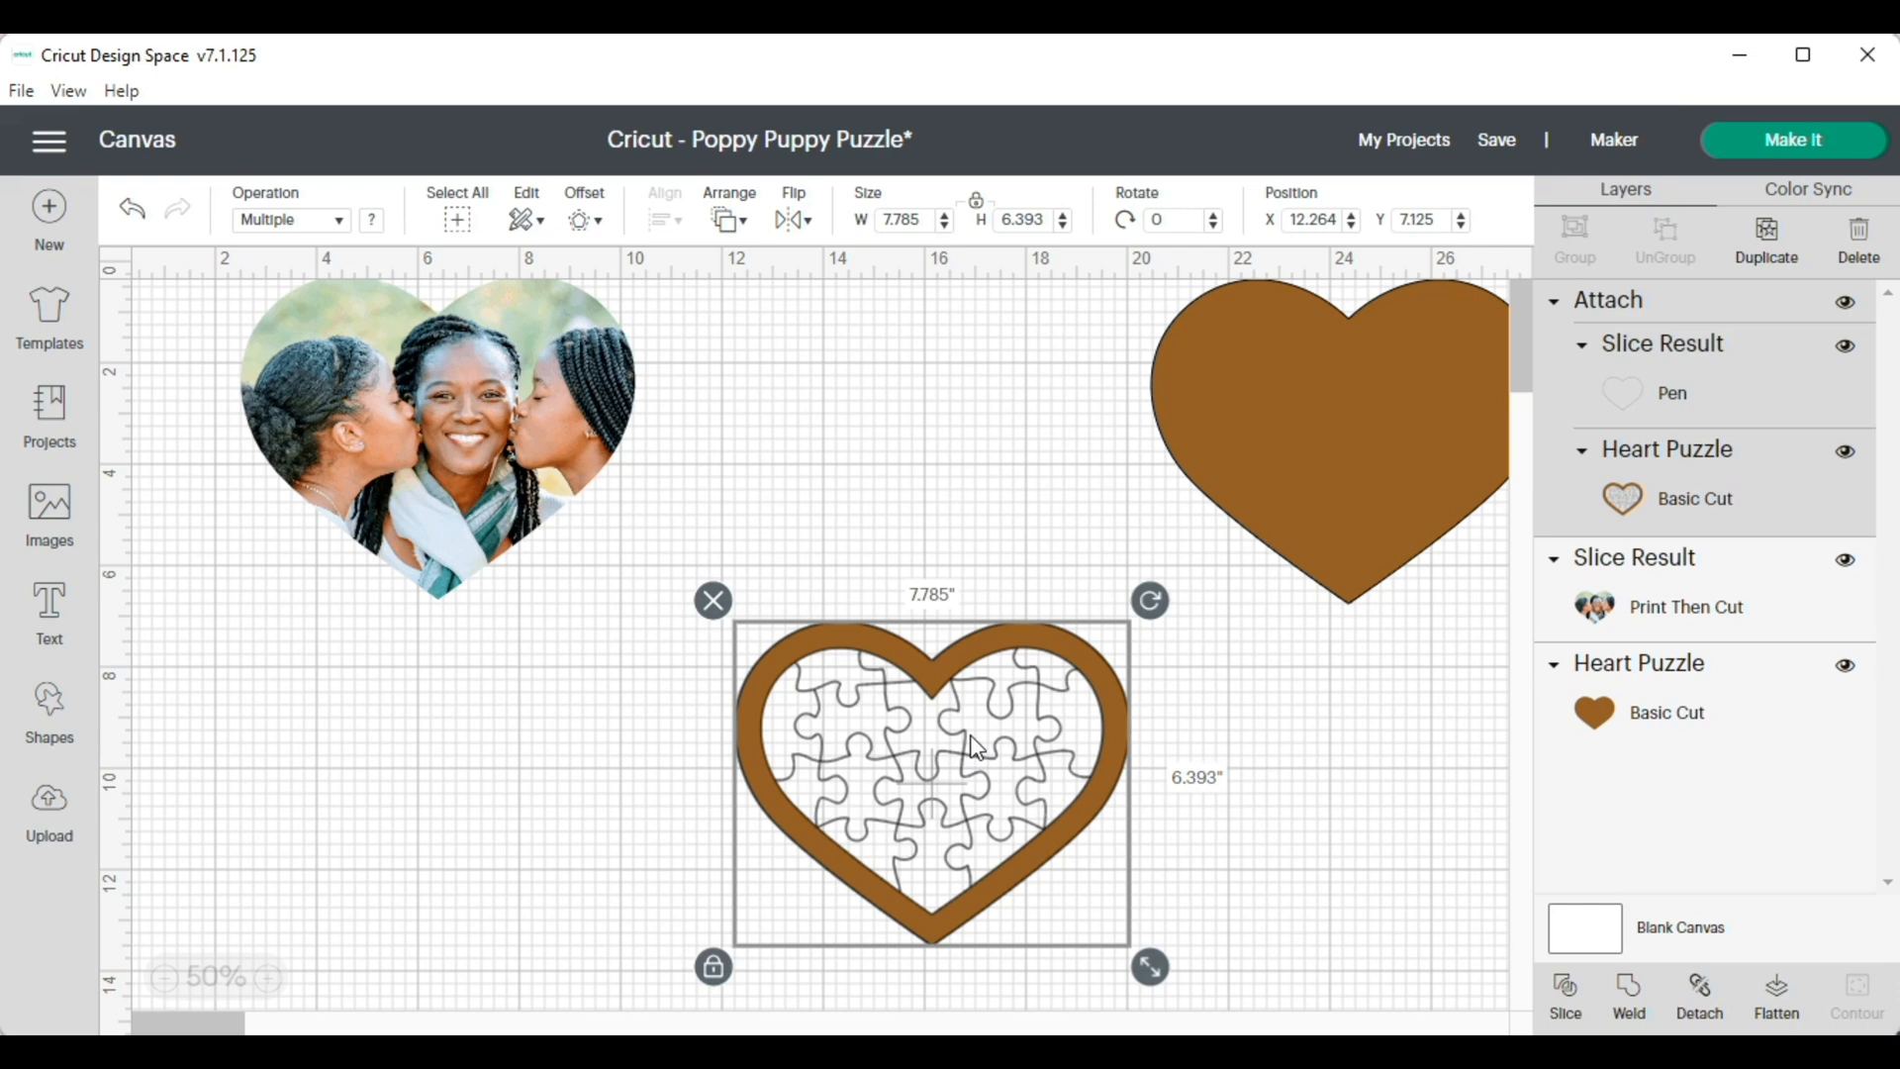
# Arrange the heart-shaped photo, the attached puzzle heart and the solid brown heart side by side on the canvas
pyautogui.moveTo(974, 748); pyautogui.dragTo(922, 692)
pyautogui.moveTo(485, 426); pyautogui.dragTo(435, 473)
pyautogui.moveTo(1274, 395); pyautogui.dragTo(1208, 437)
pyautogui.click(857, 676)
pyautogui.moveTo(857, 676); pyautogui.dragTo(836, 591)
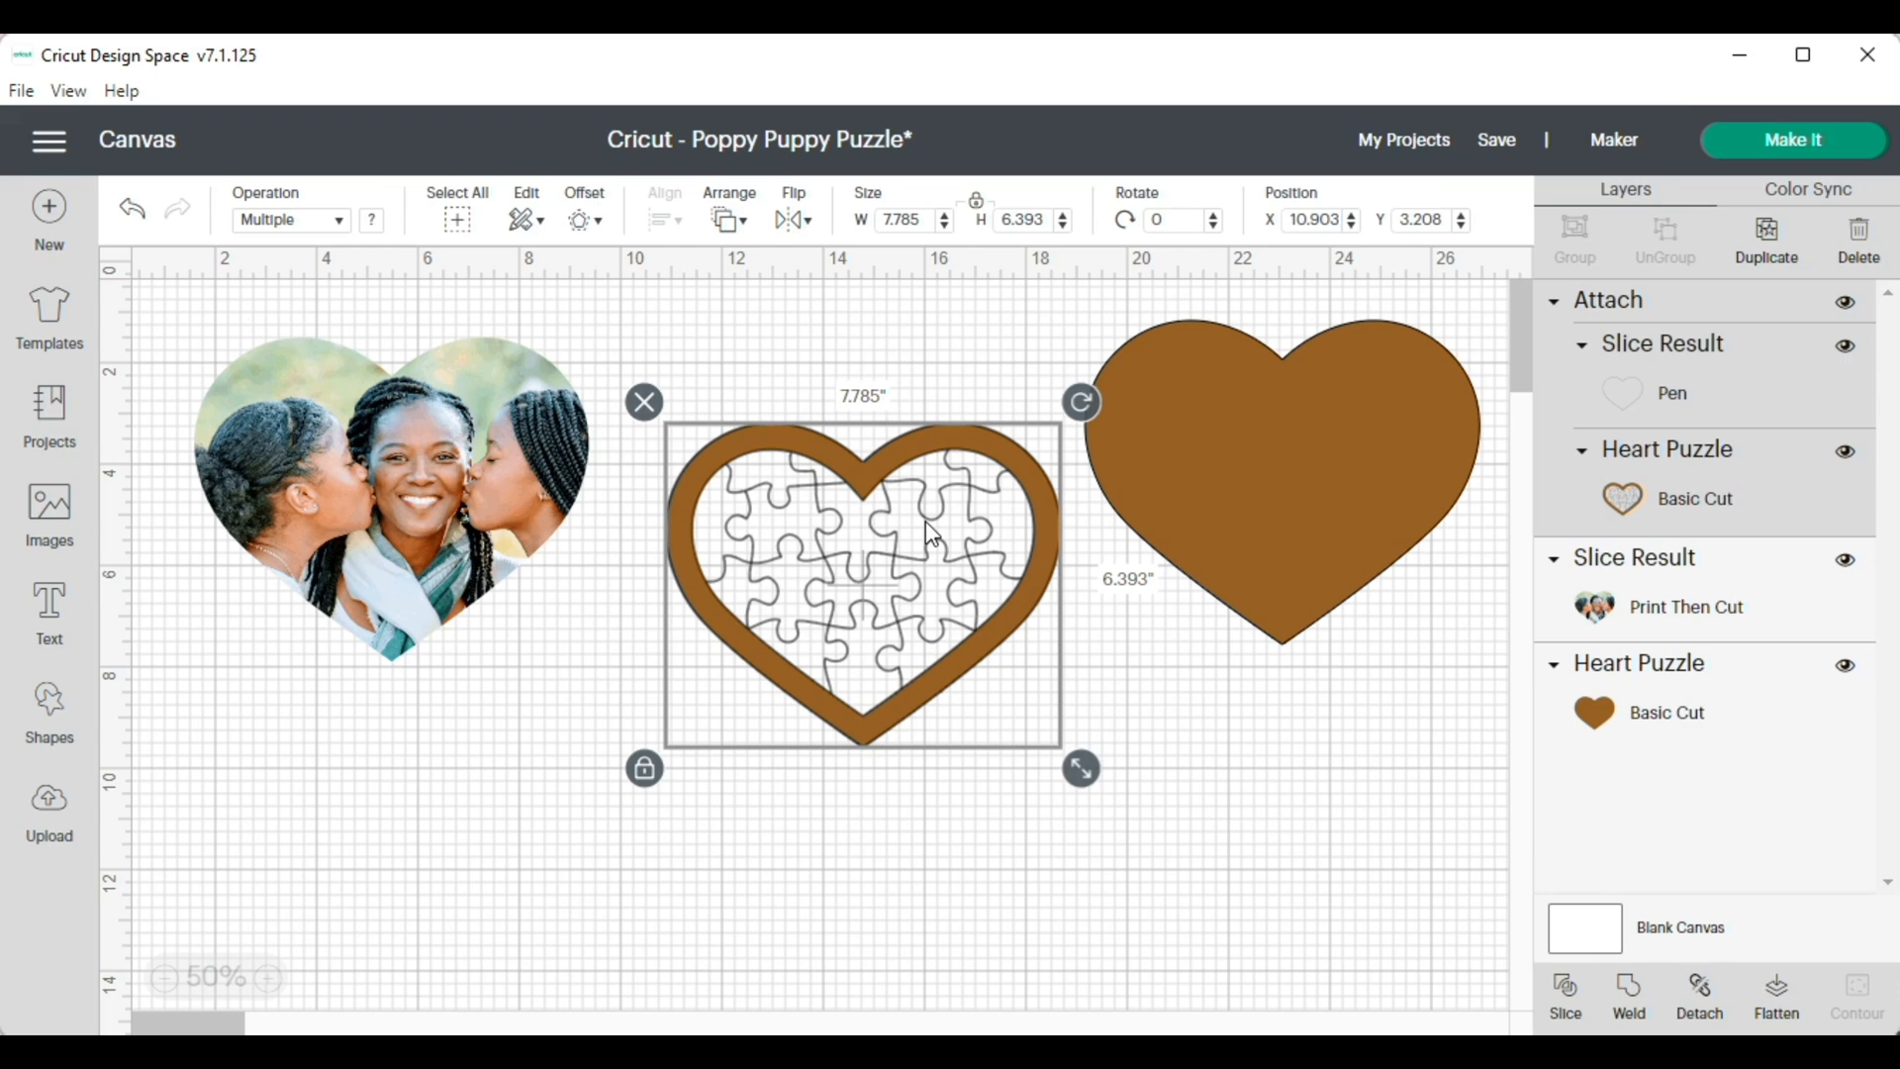
# Save the project as a new copy titled "love puzzle"
pyautogui.moveTo(1495, 149)
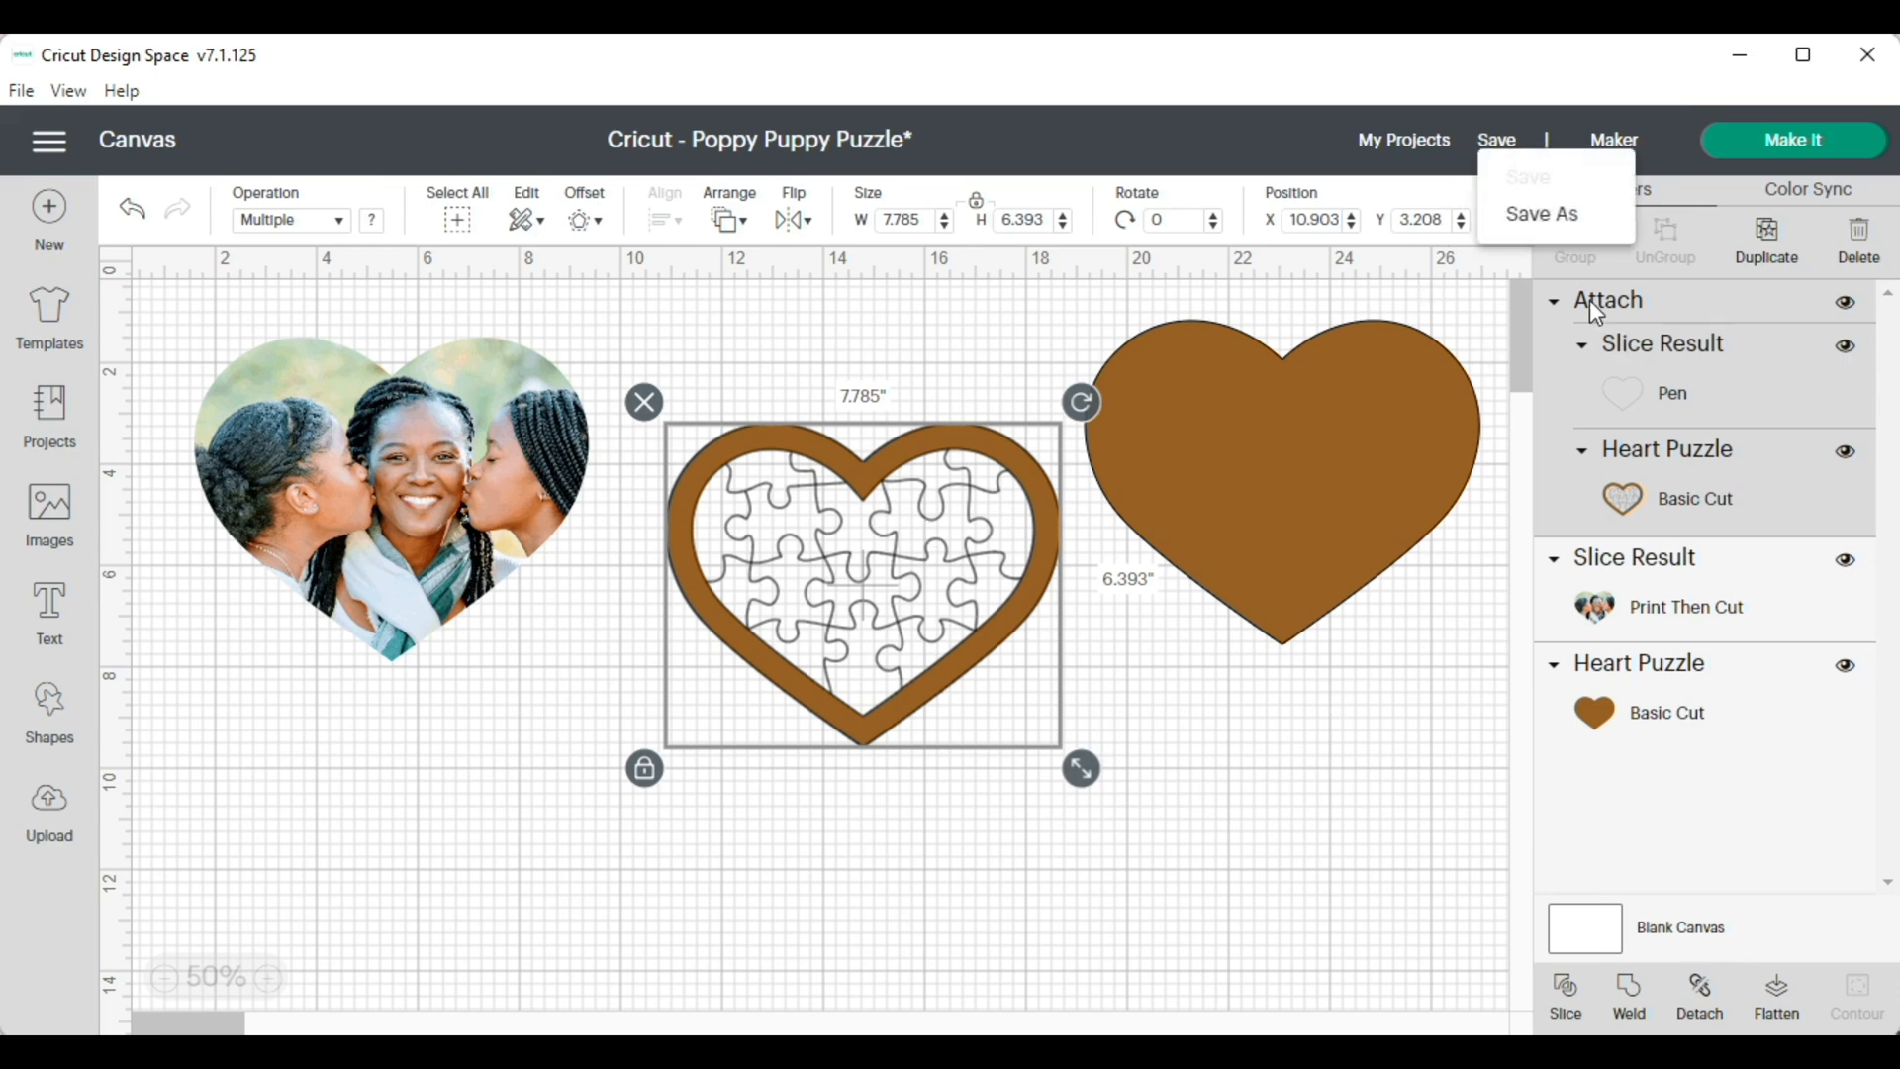
pyautogui.click(1547, 230)
pyautogui.moveTo(777, 344); pyautogui.dragTo(453, 400)
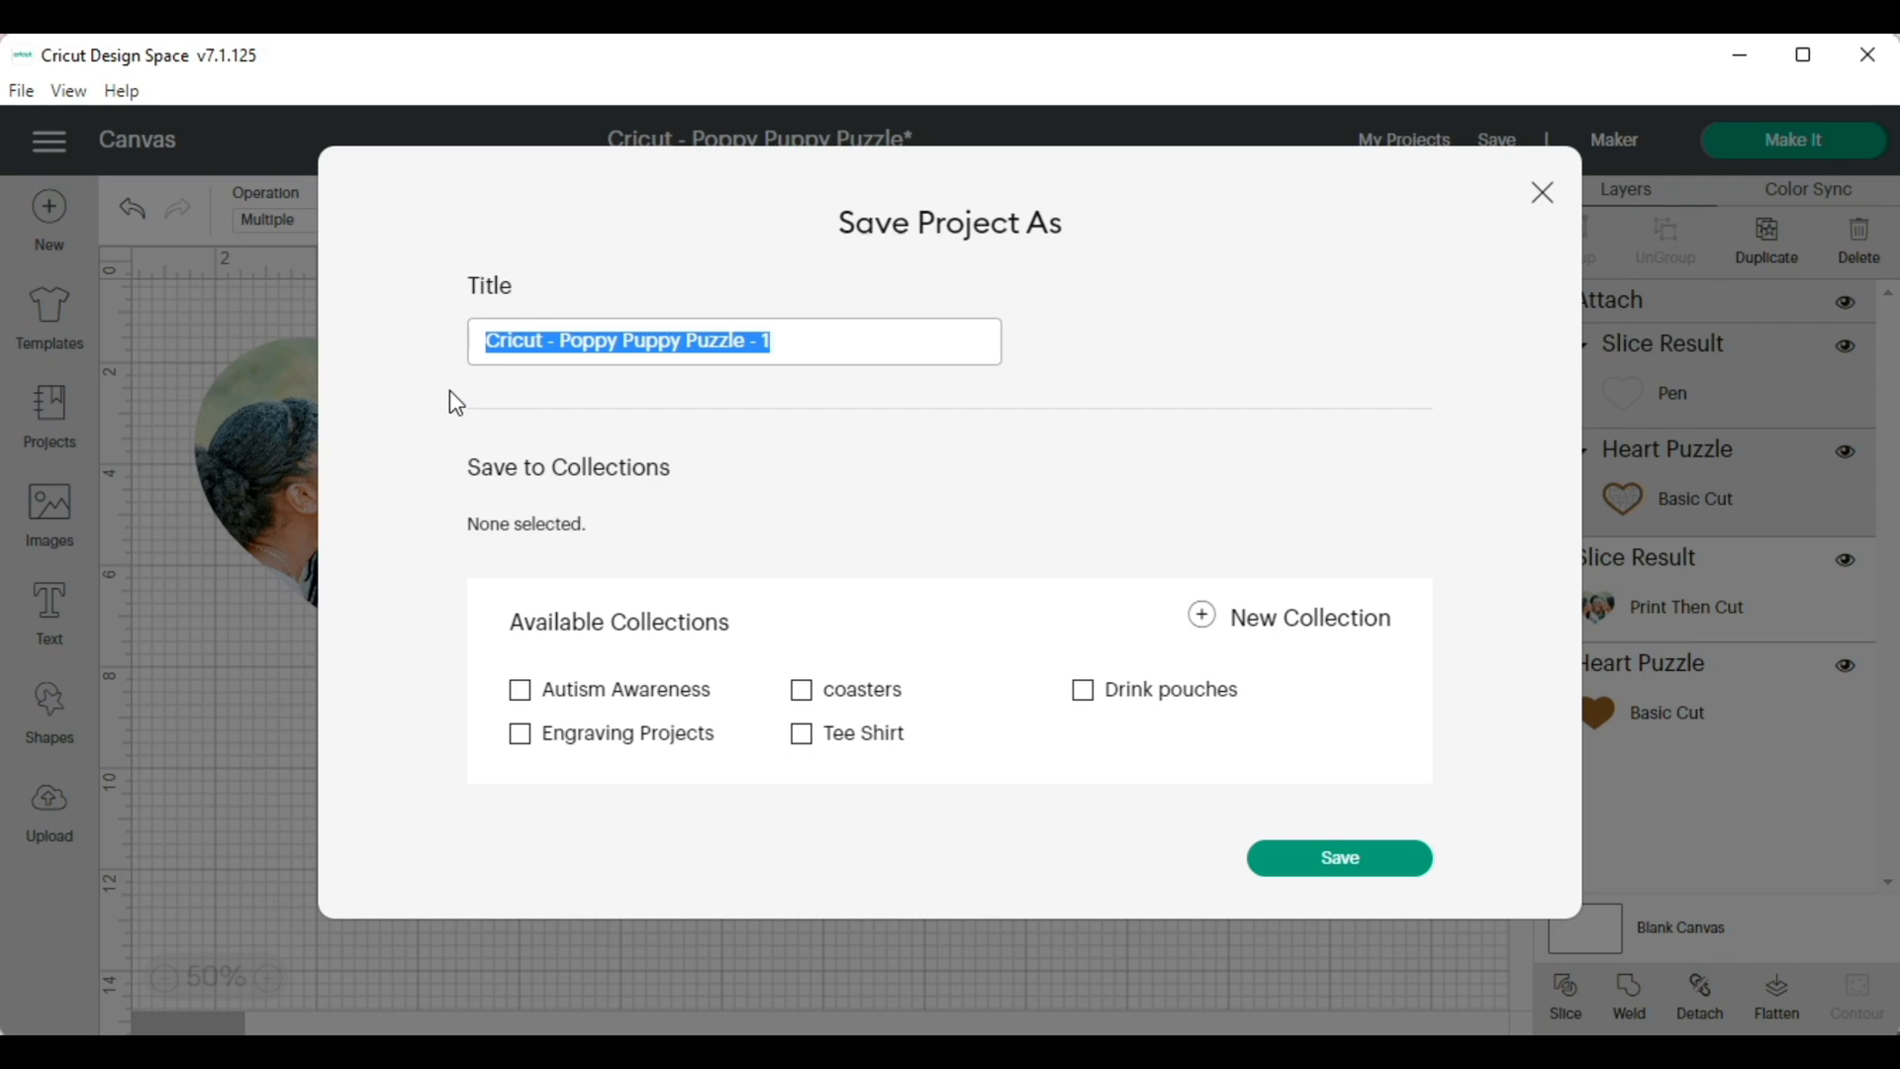
pyautogui.write('love pu')
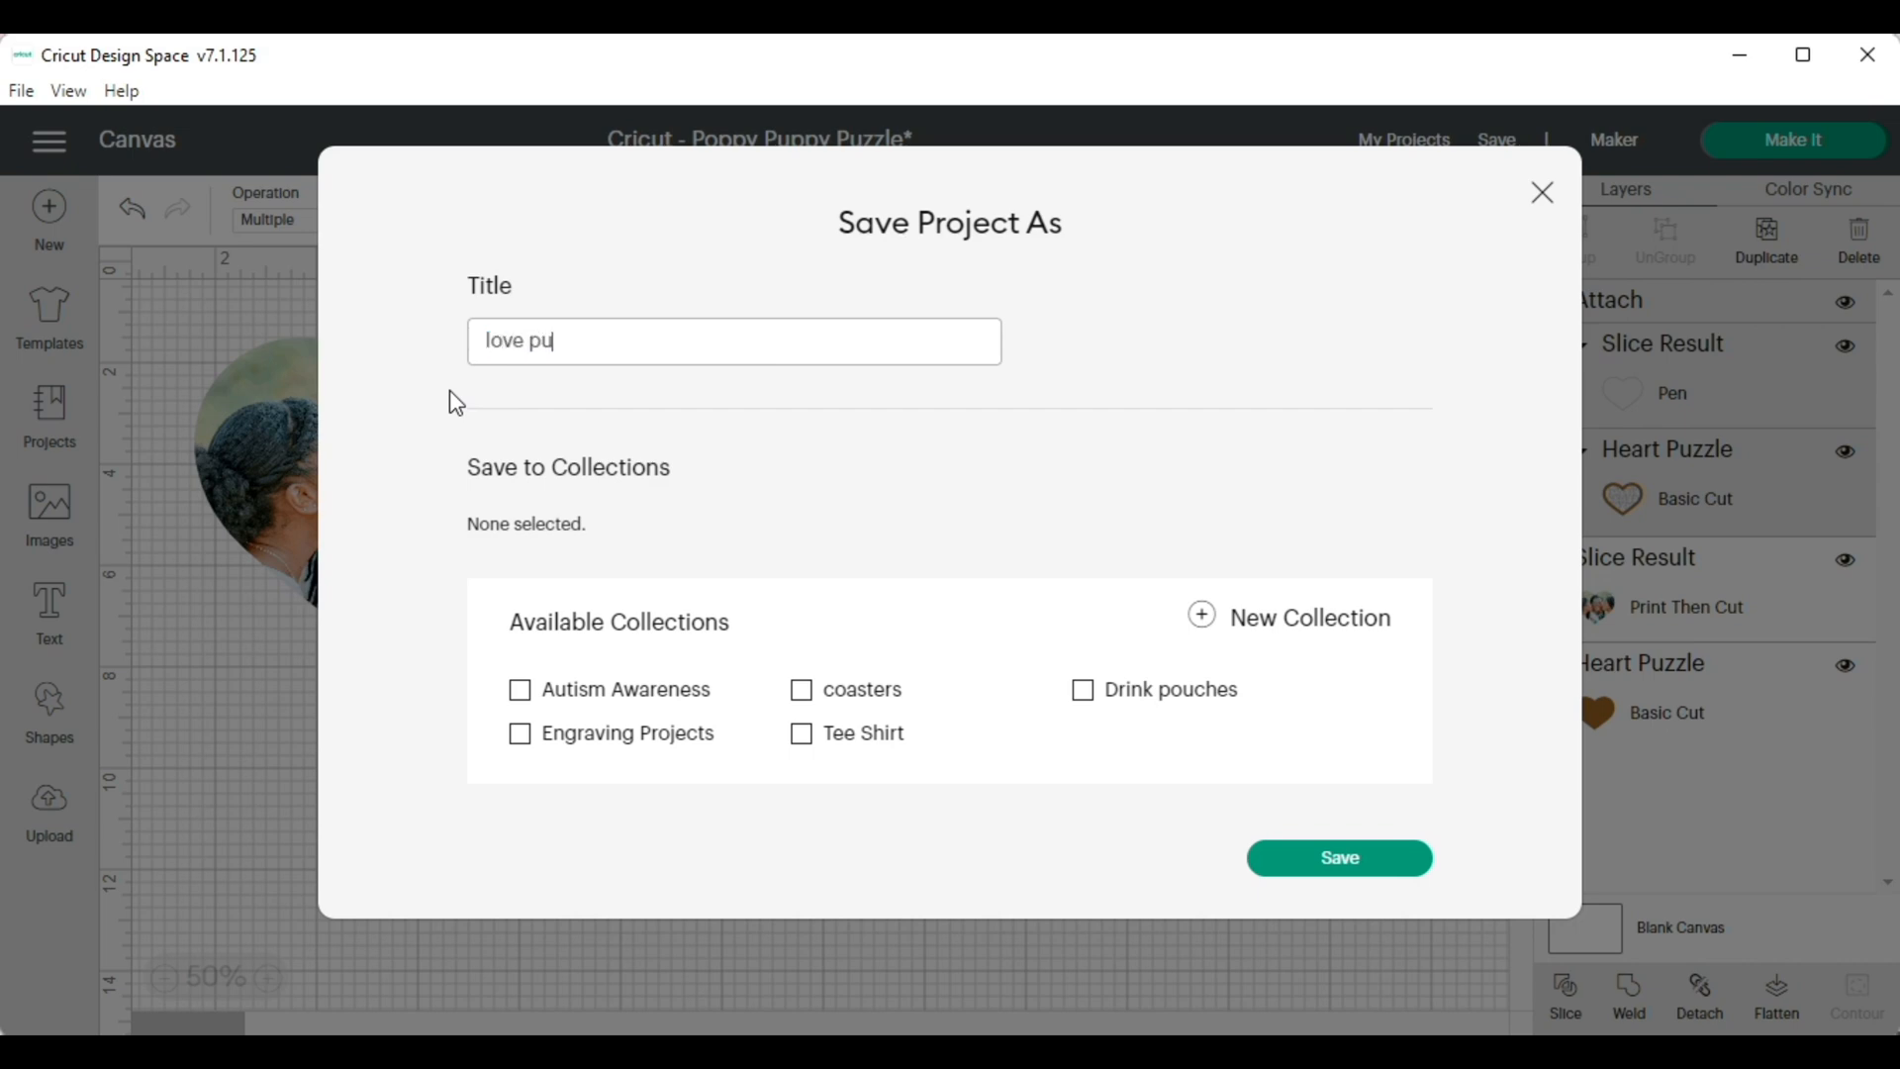
pyautogui.write('zzle')
pyautogui.click(1362, 872)
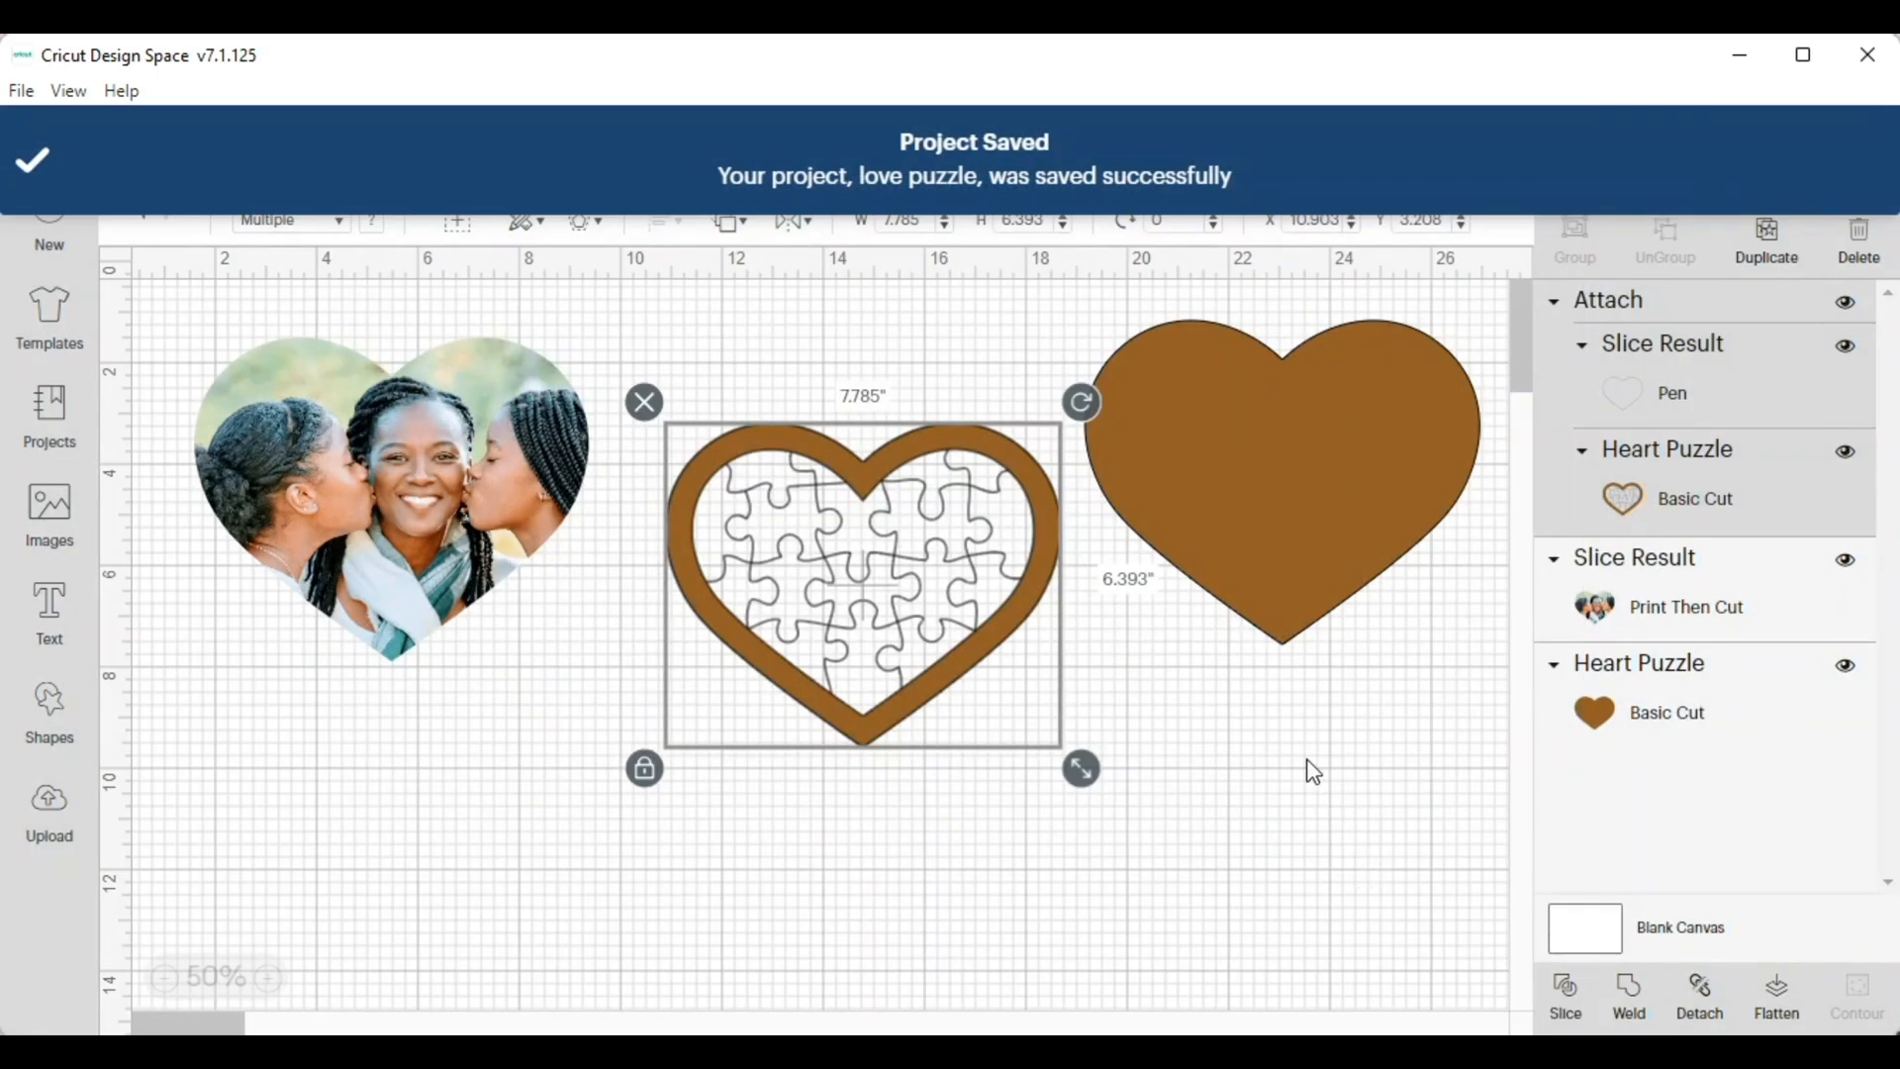
# Prepare the project for making and review the solid heart, pen-and-cut puzzle and Print Then Cut photo mats
pyautogui.click(1772, 143)
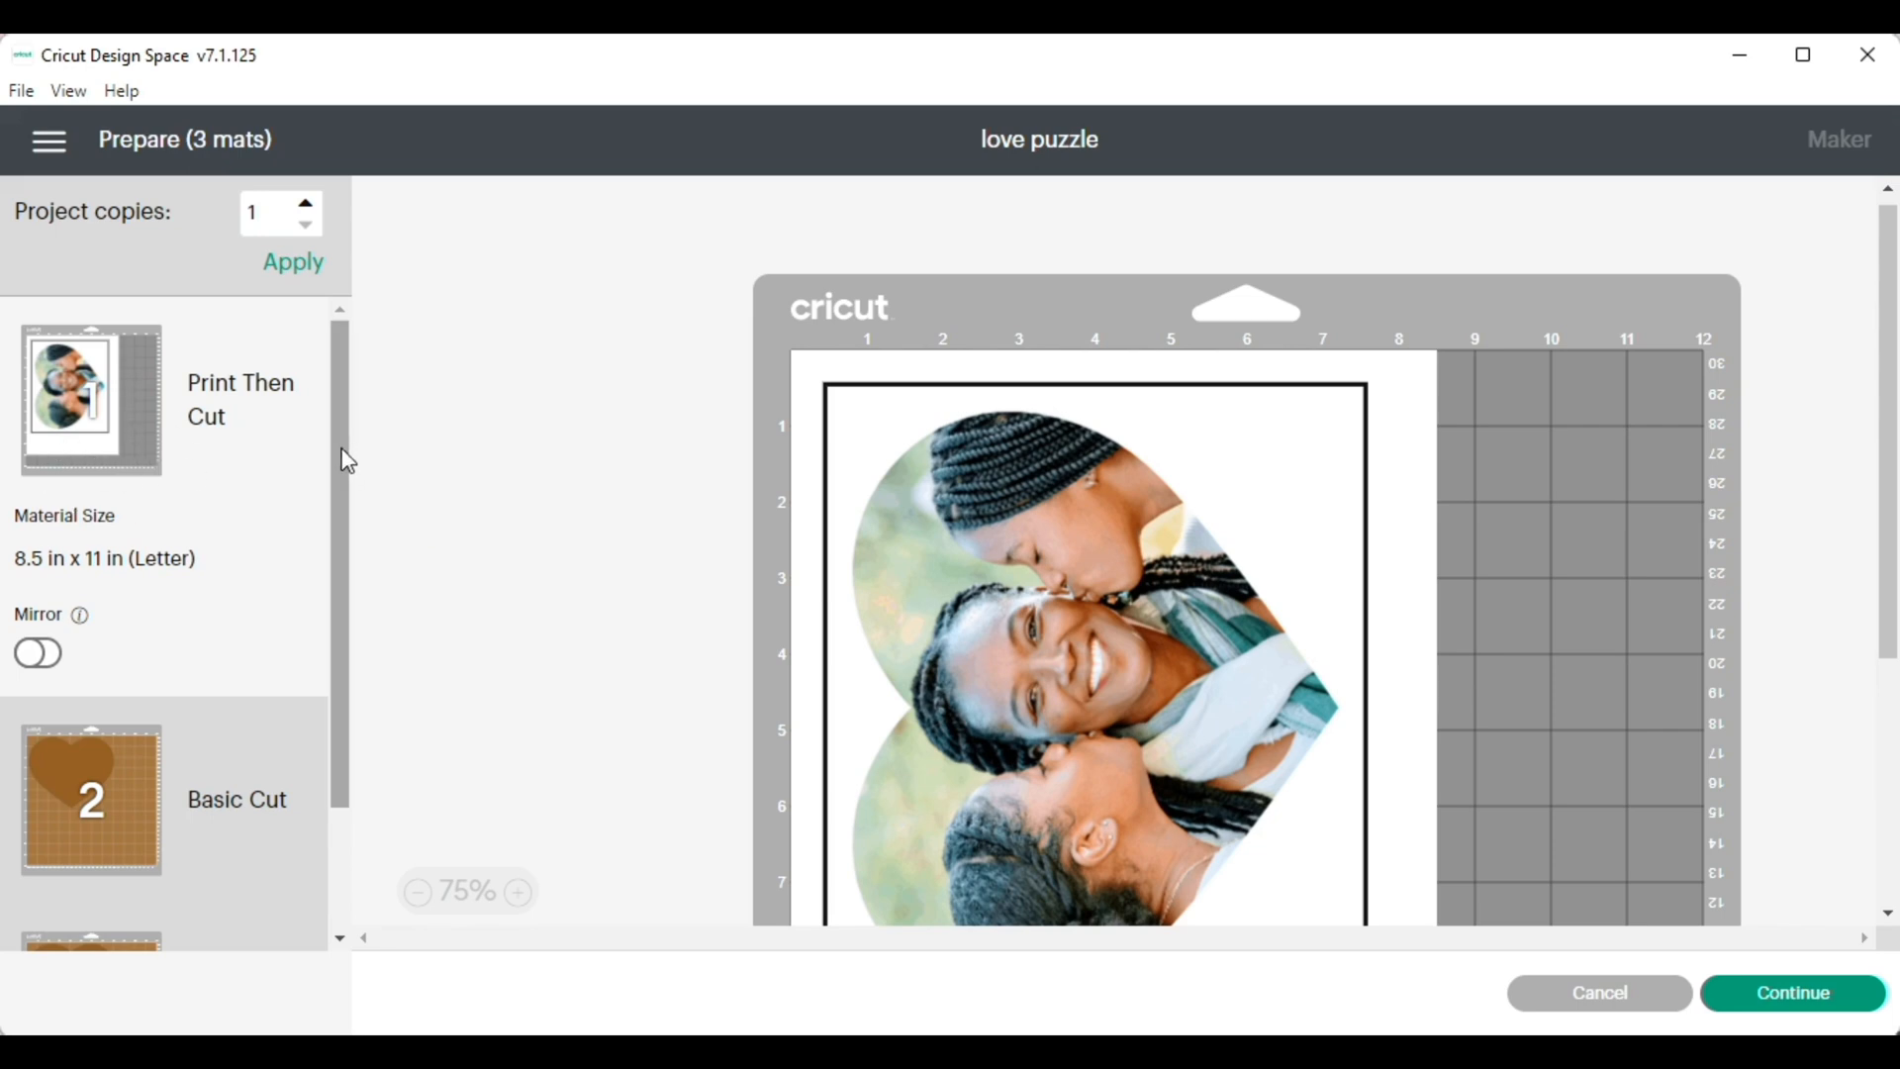
pyautogui.moveTo(347, 460); pyautogui.dragTo(327, 673)
pyautogui.click(149, 666)
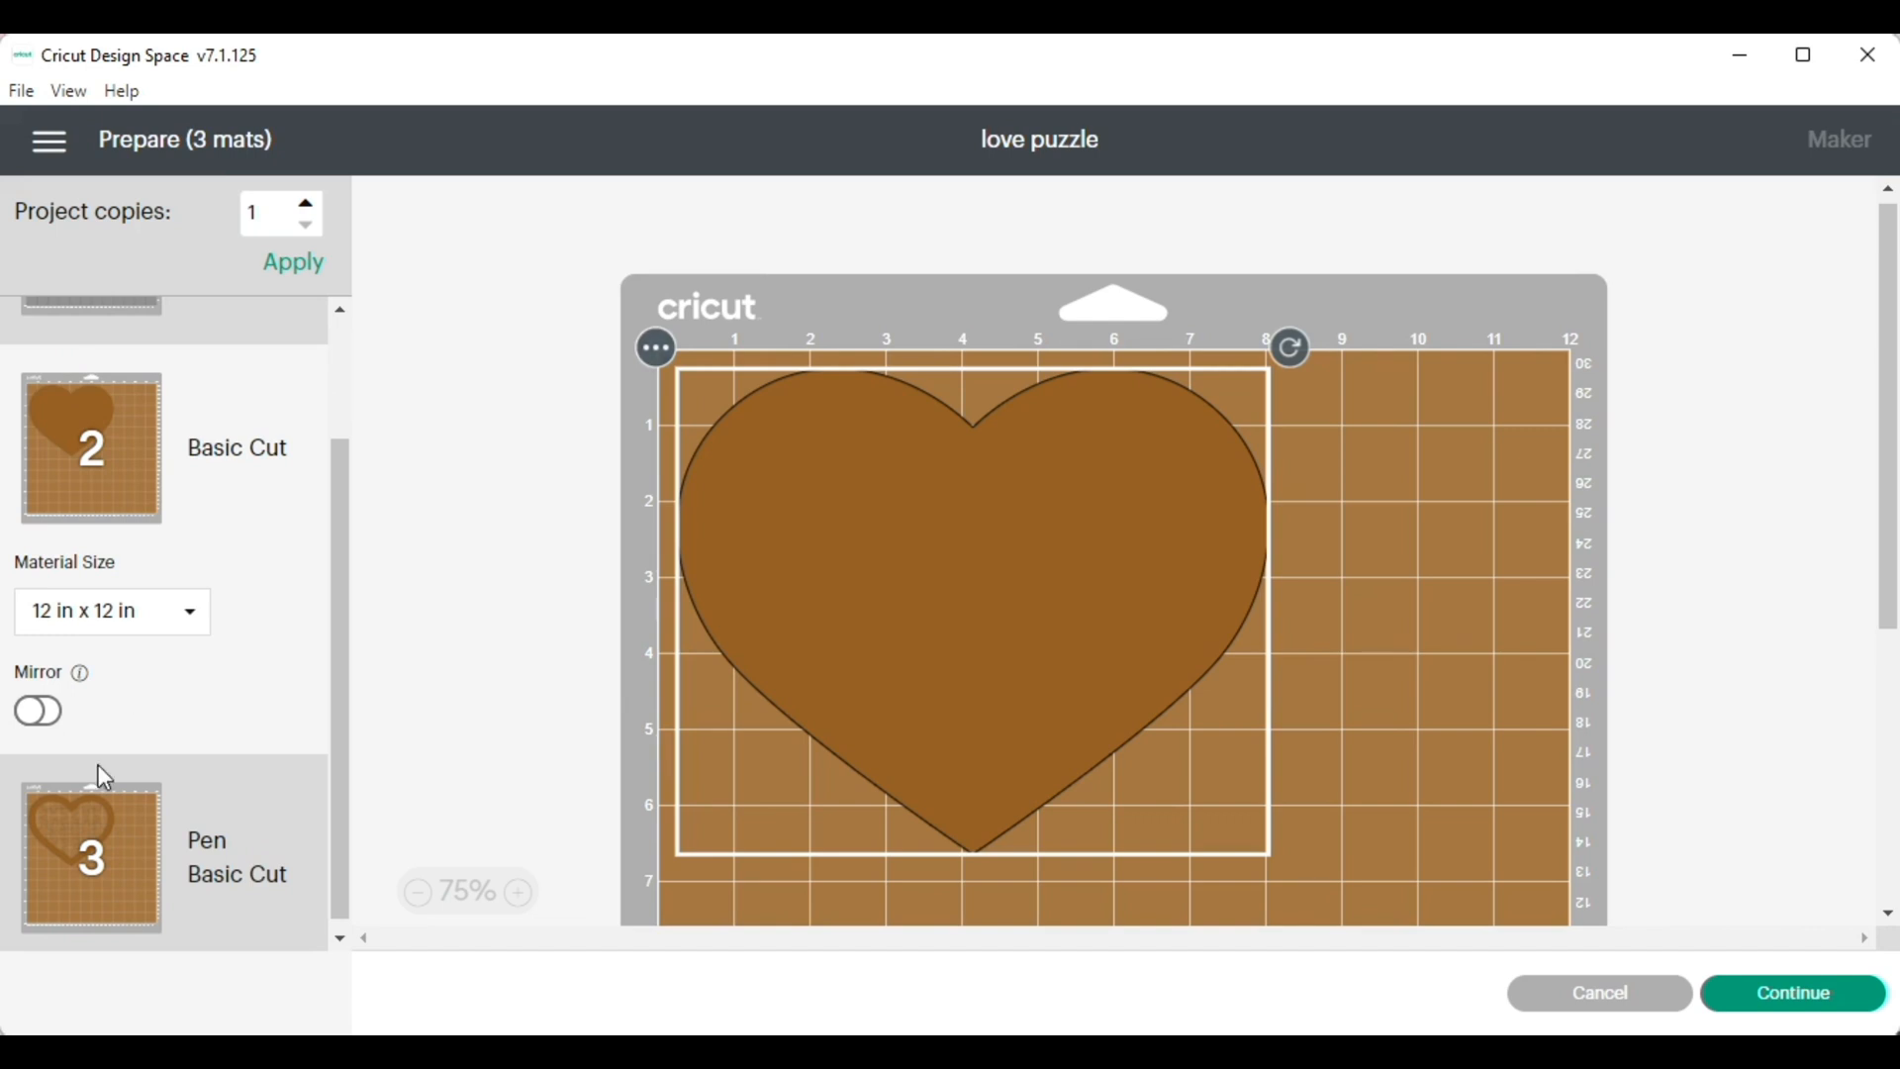
pyautogui.click(87, 827)
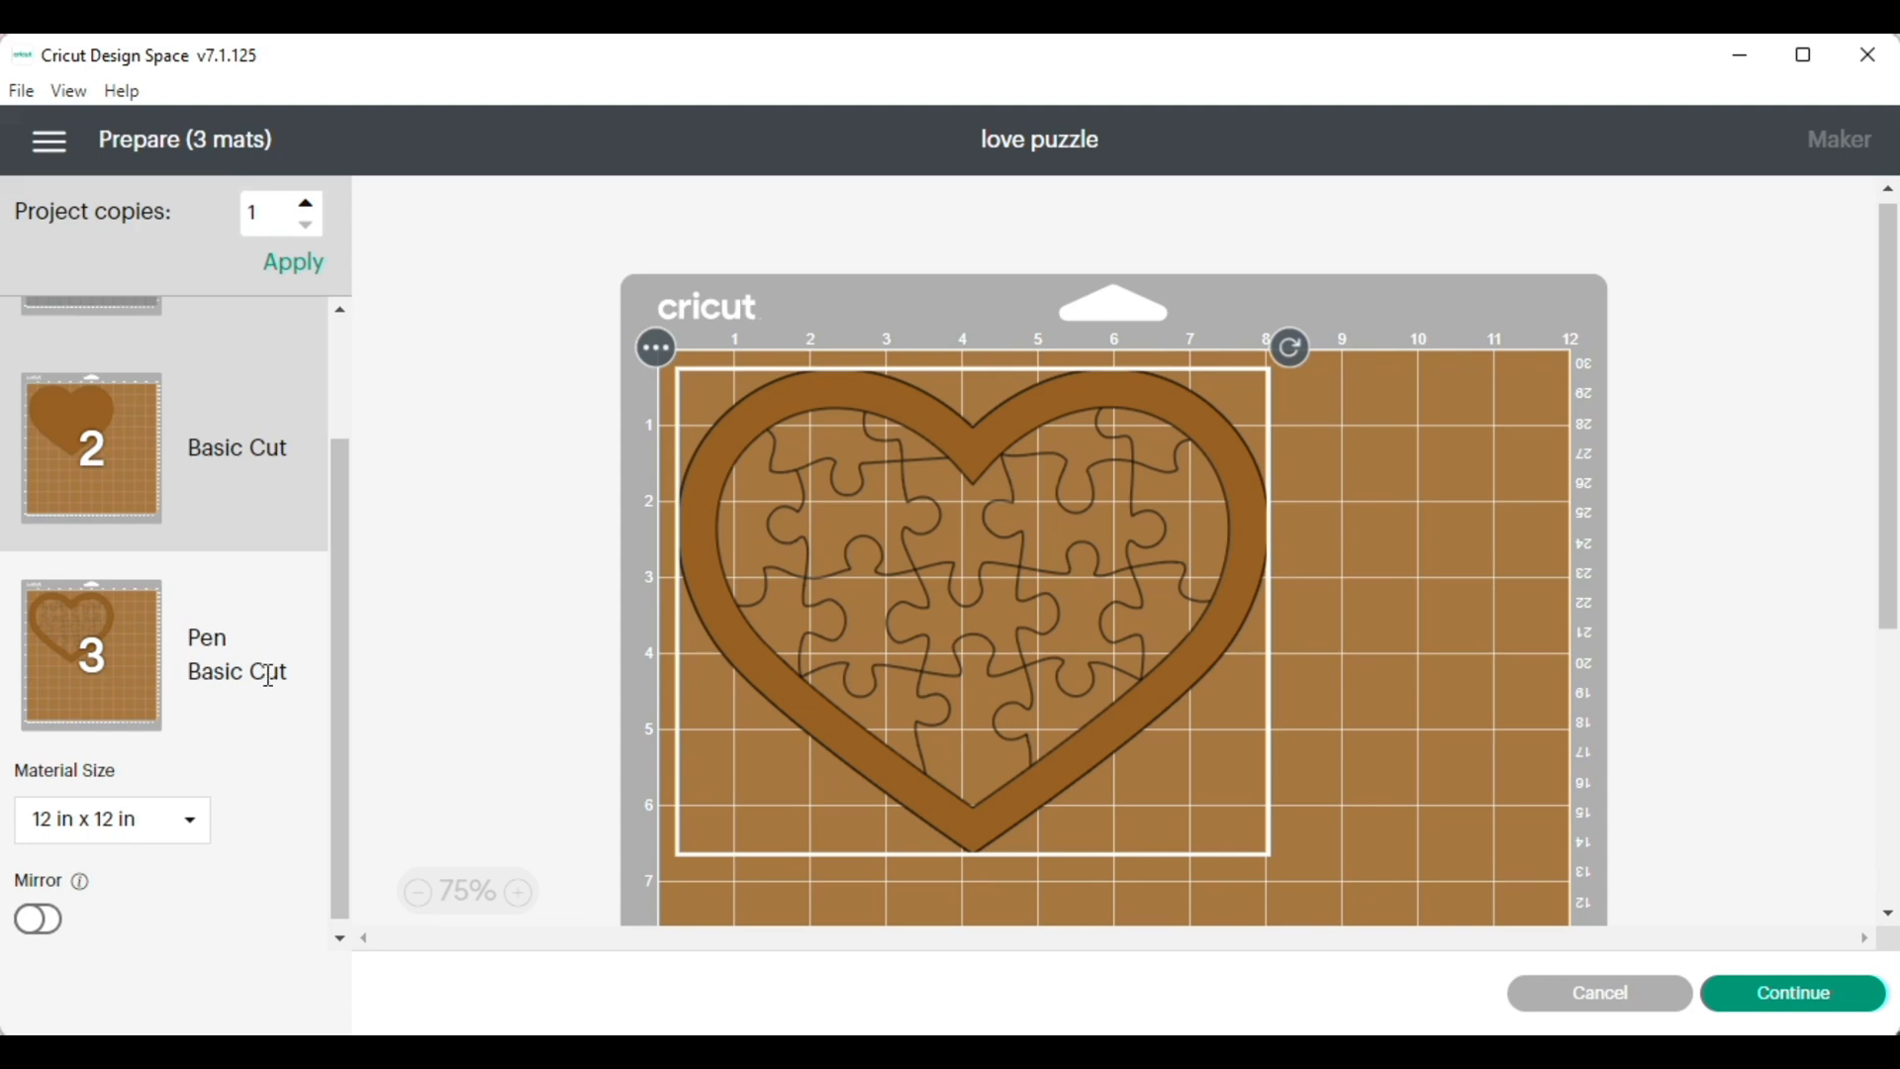
pyautogui.moveTo(340, 603); pyautogui.dragTo(376, 414)
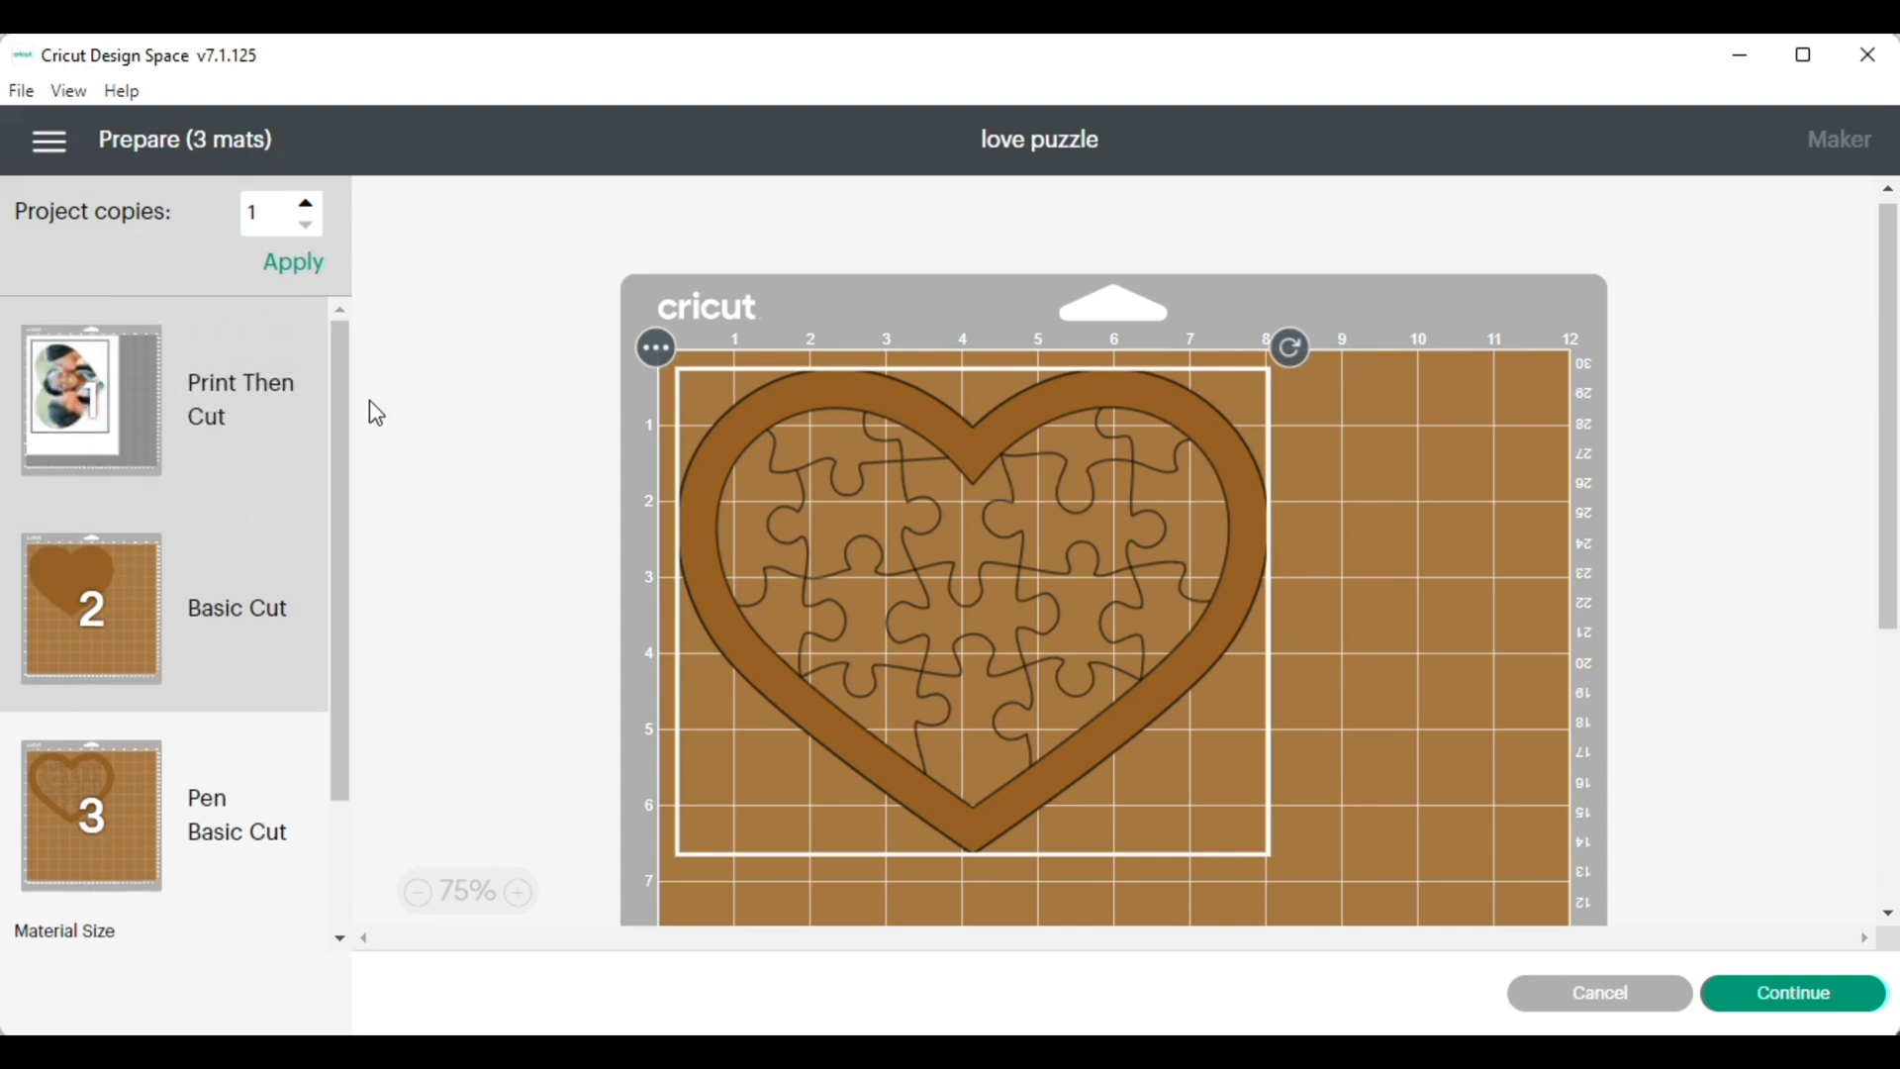
pyautogui.click(113, 399)
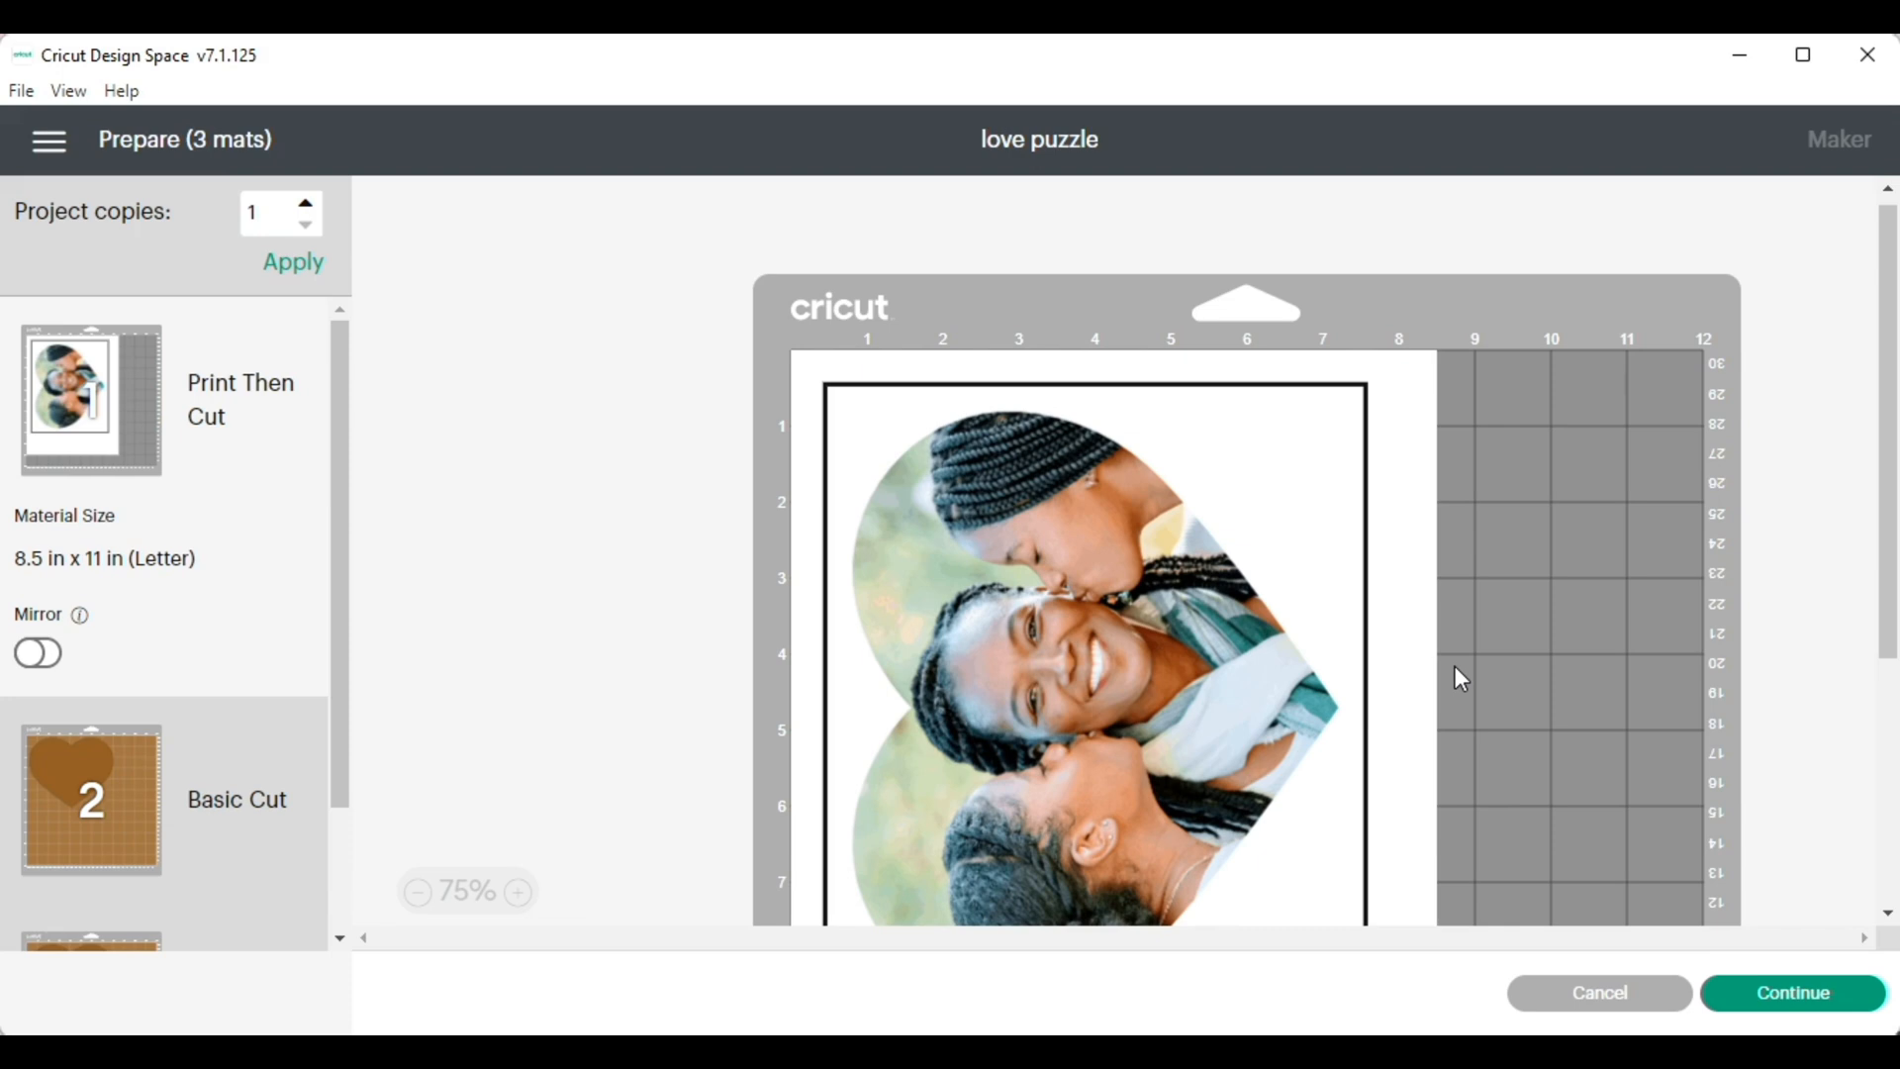
pyautogui.scroll(-1, 1454, 667)
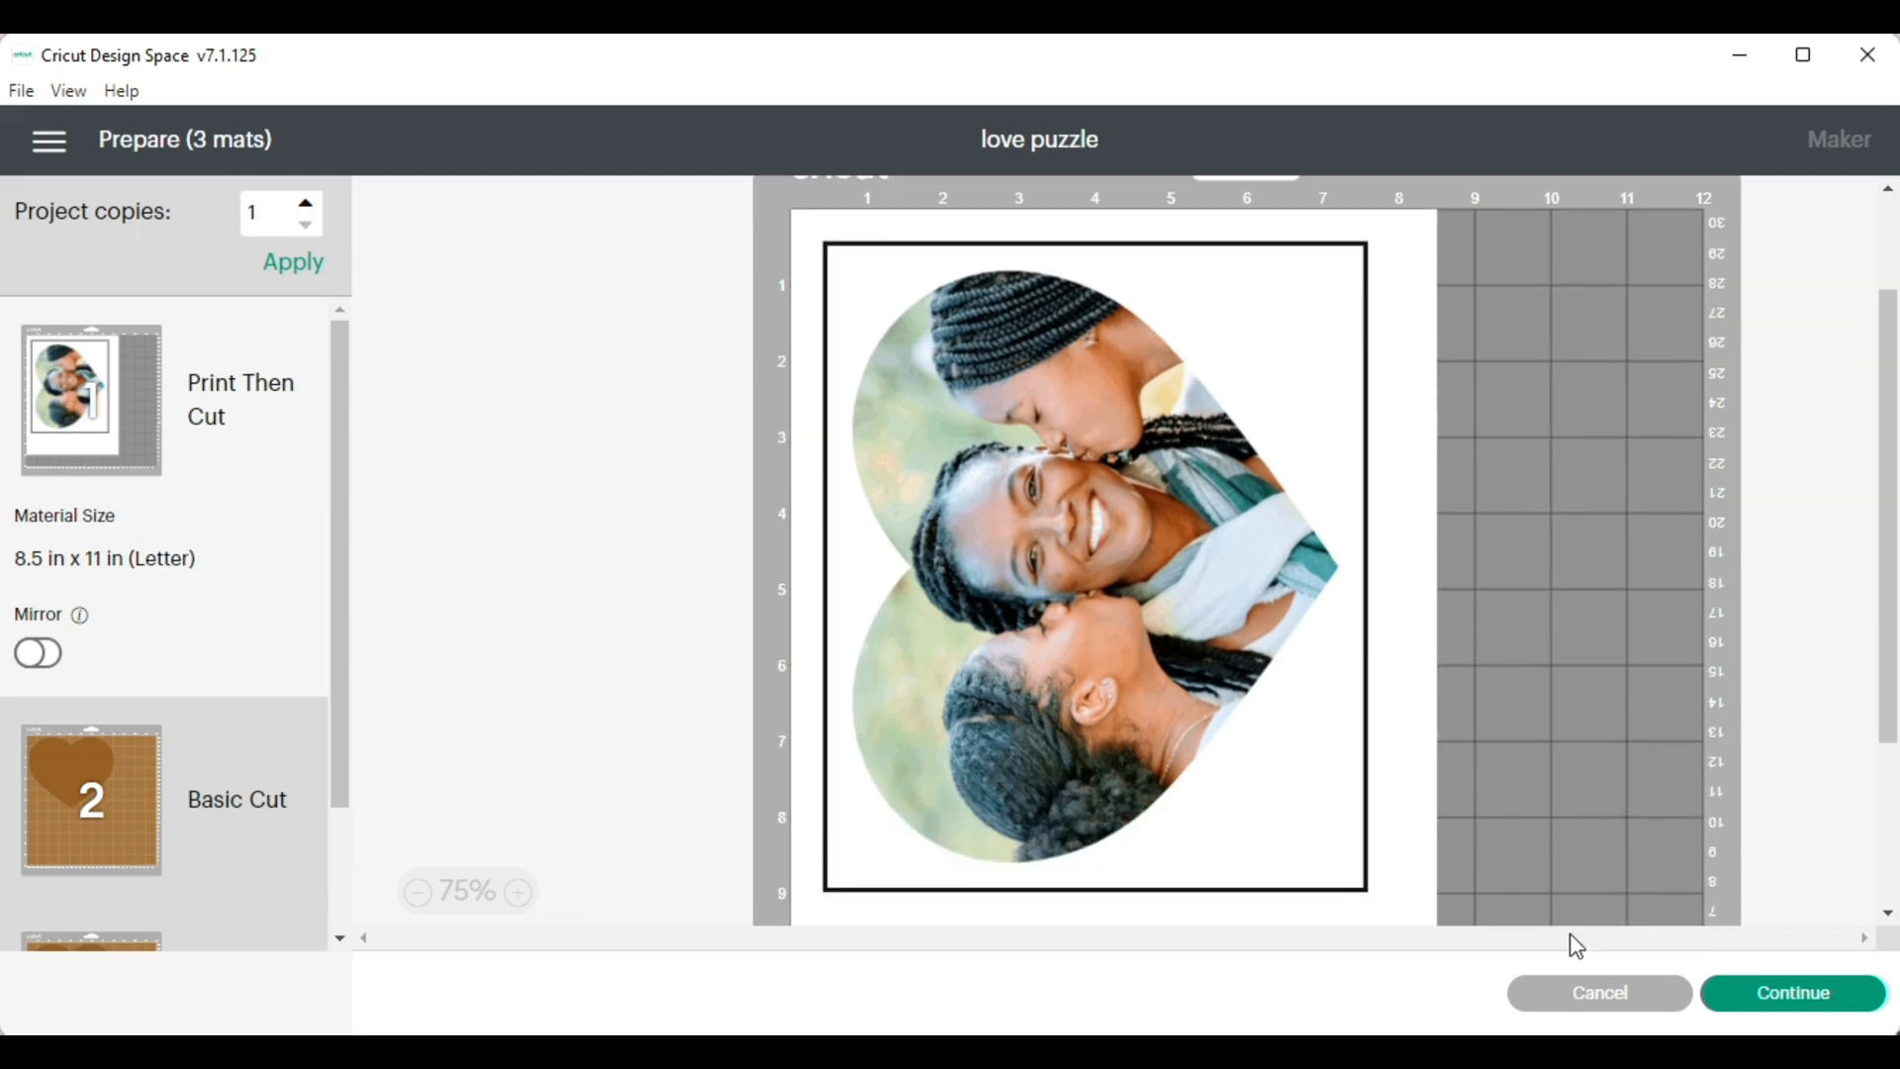
# Continue to the make stage, enable Use System Dialog in the print setup, and mark the photo as already printed
pyautogui.click(1801, 999)
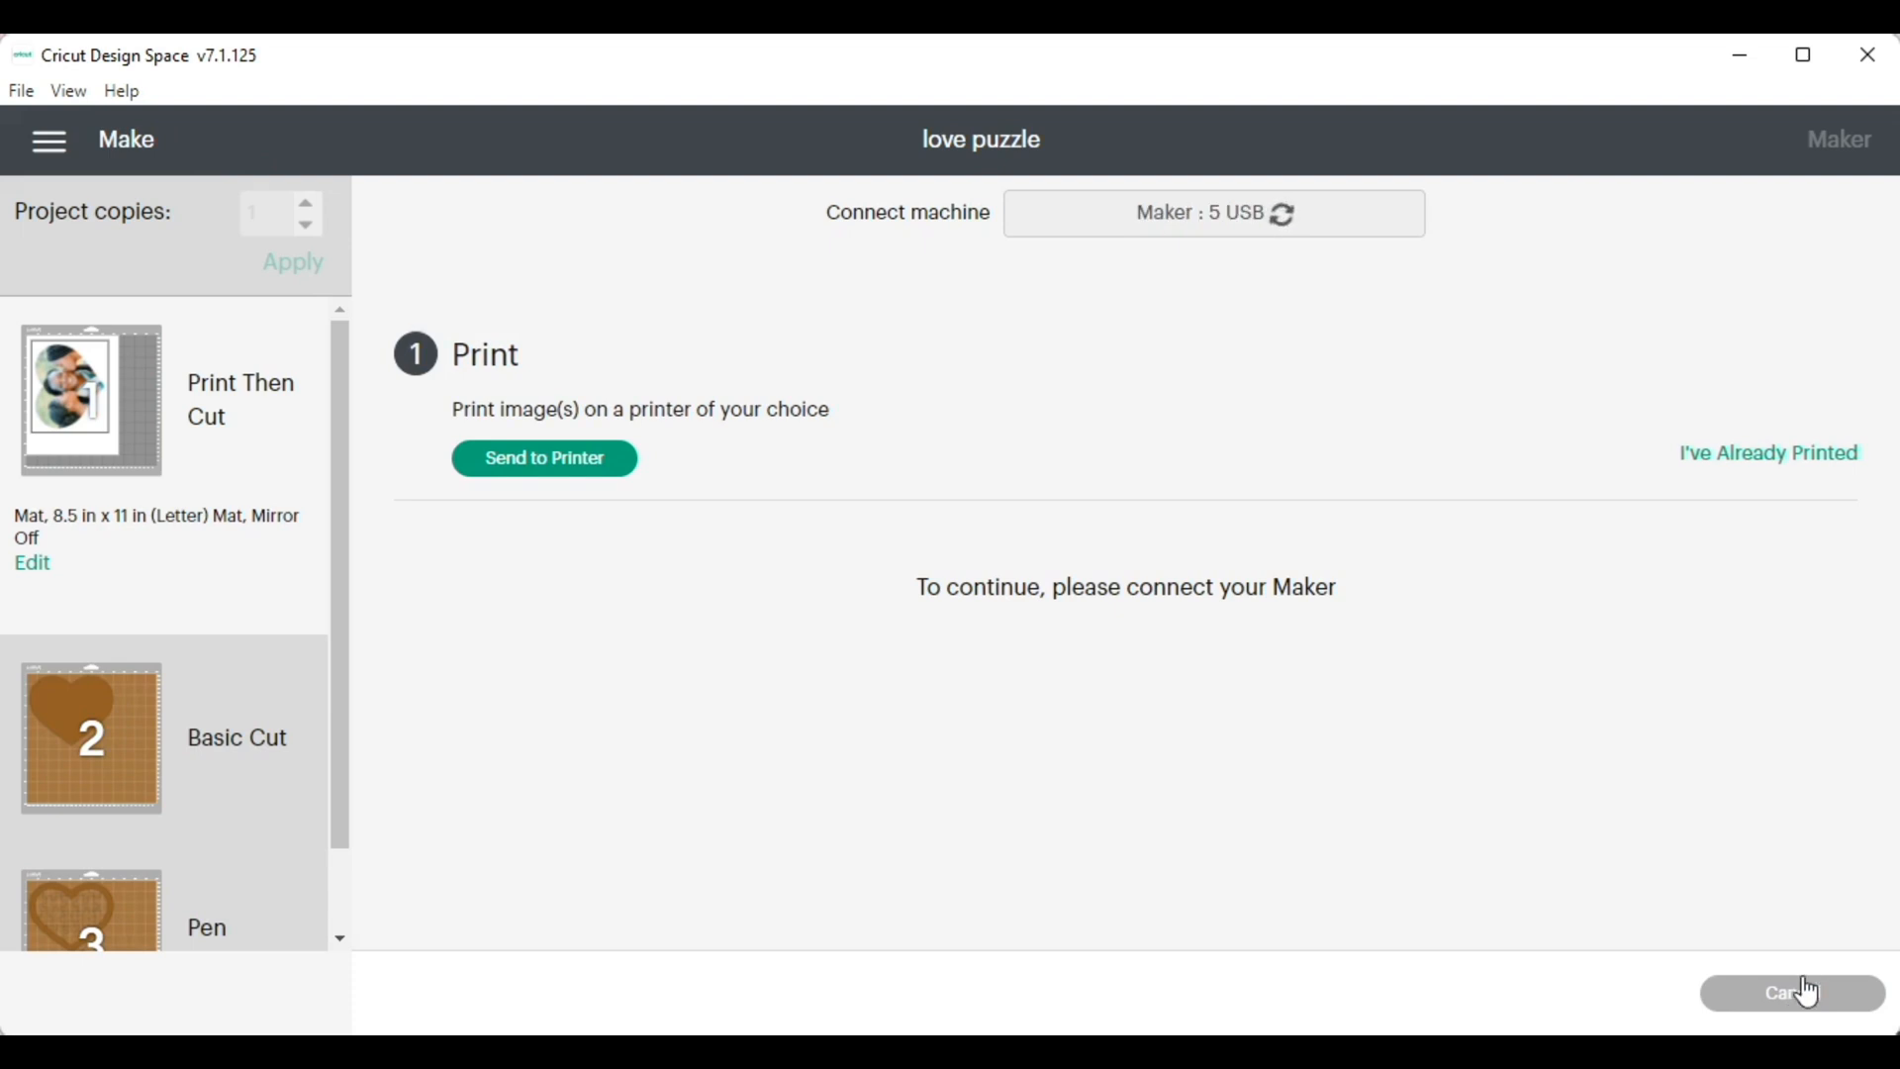
pyautogui.click(568, 461)
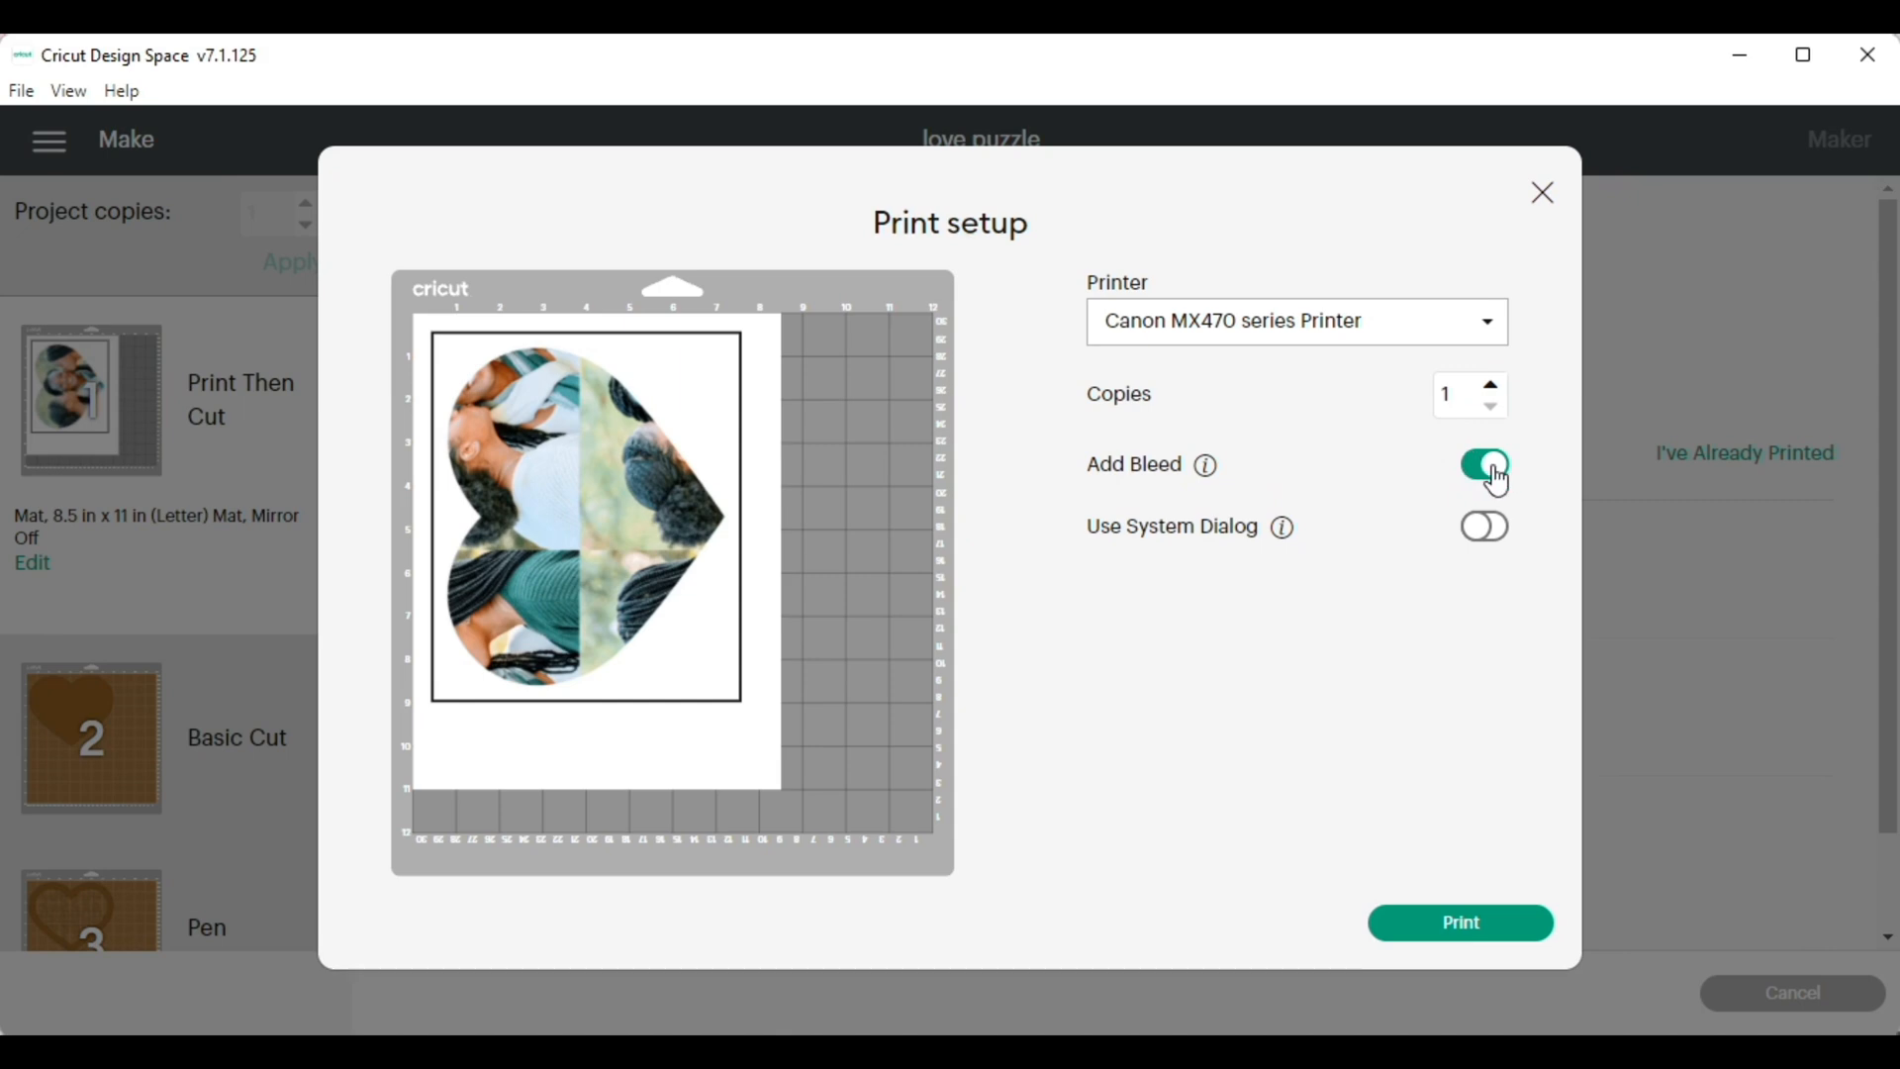
pyautogui.click(1477, 534)
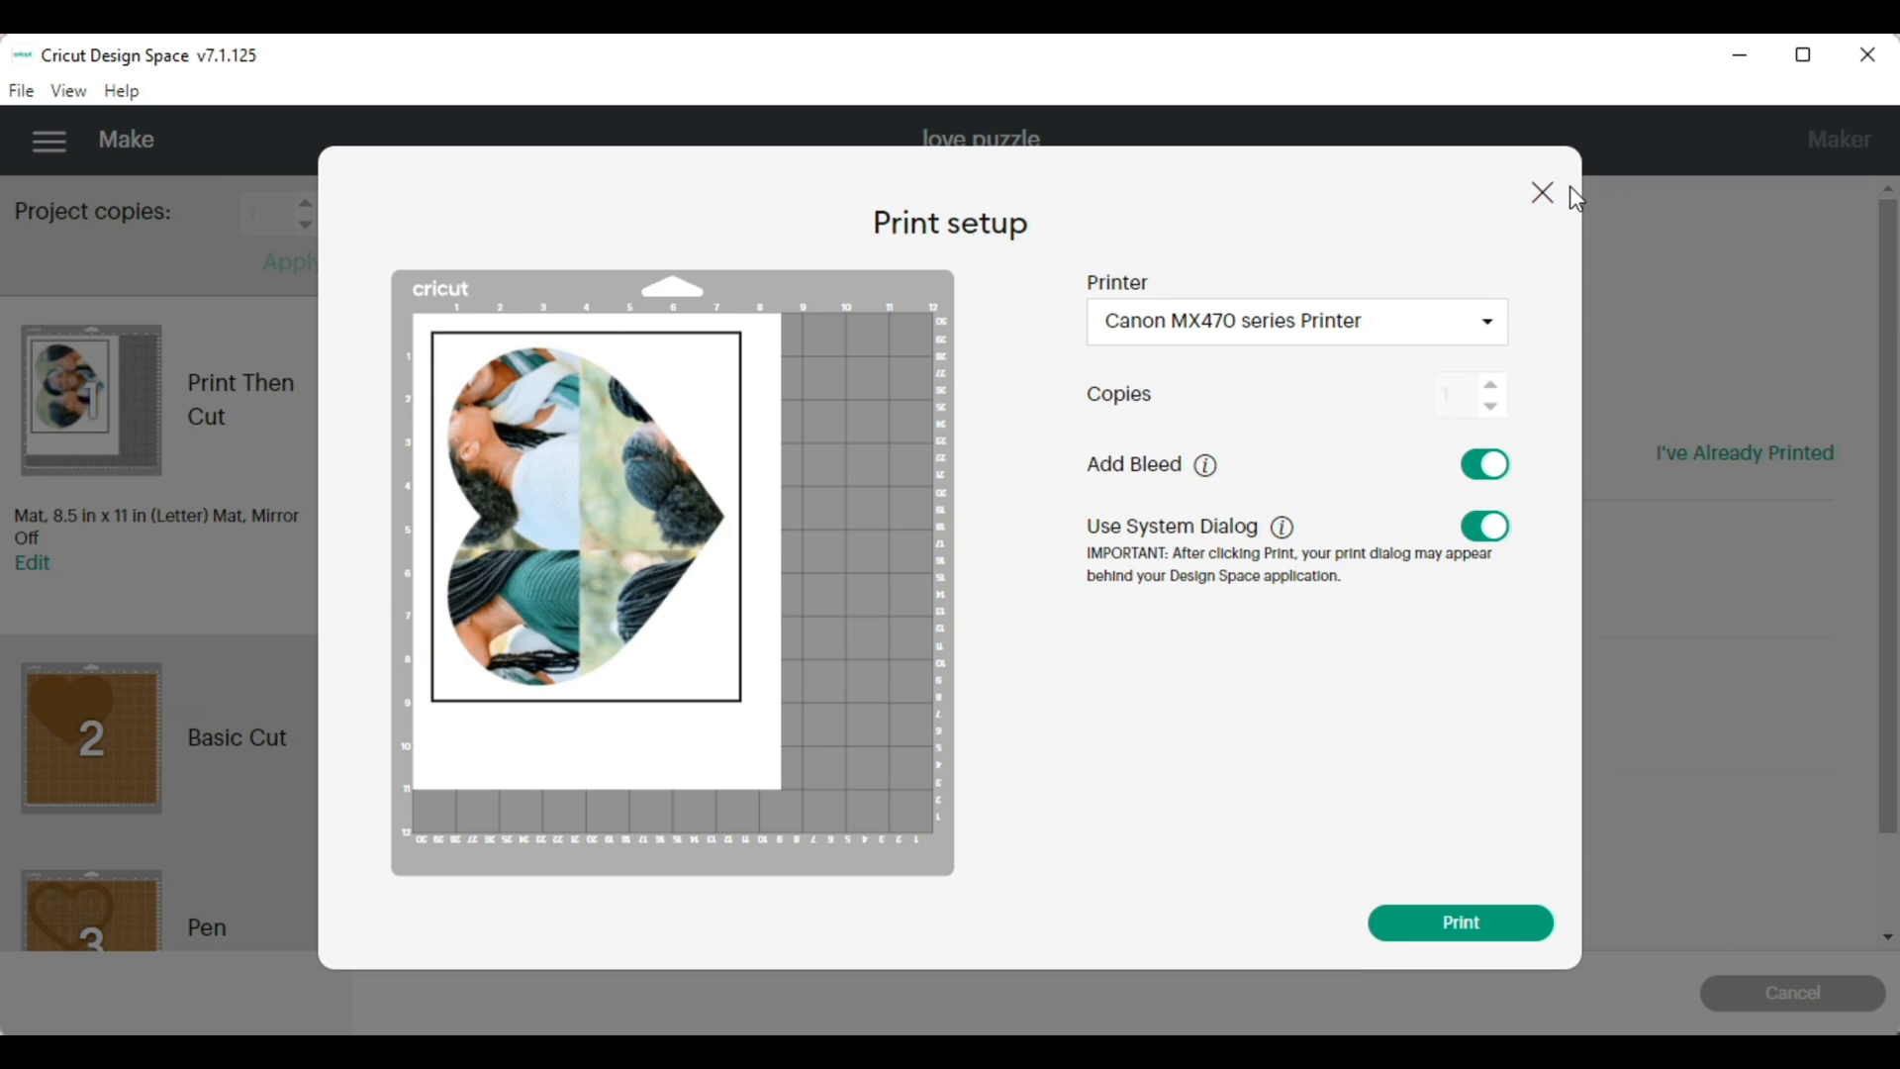
pyautogui.click(1543, 211)
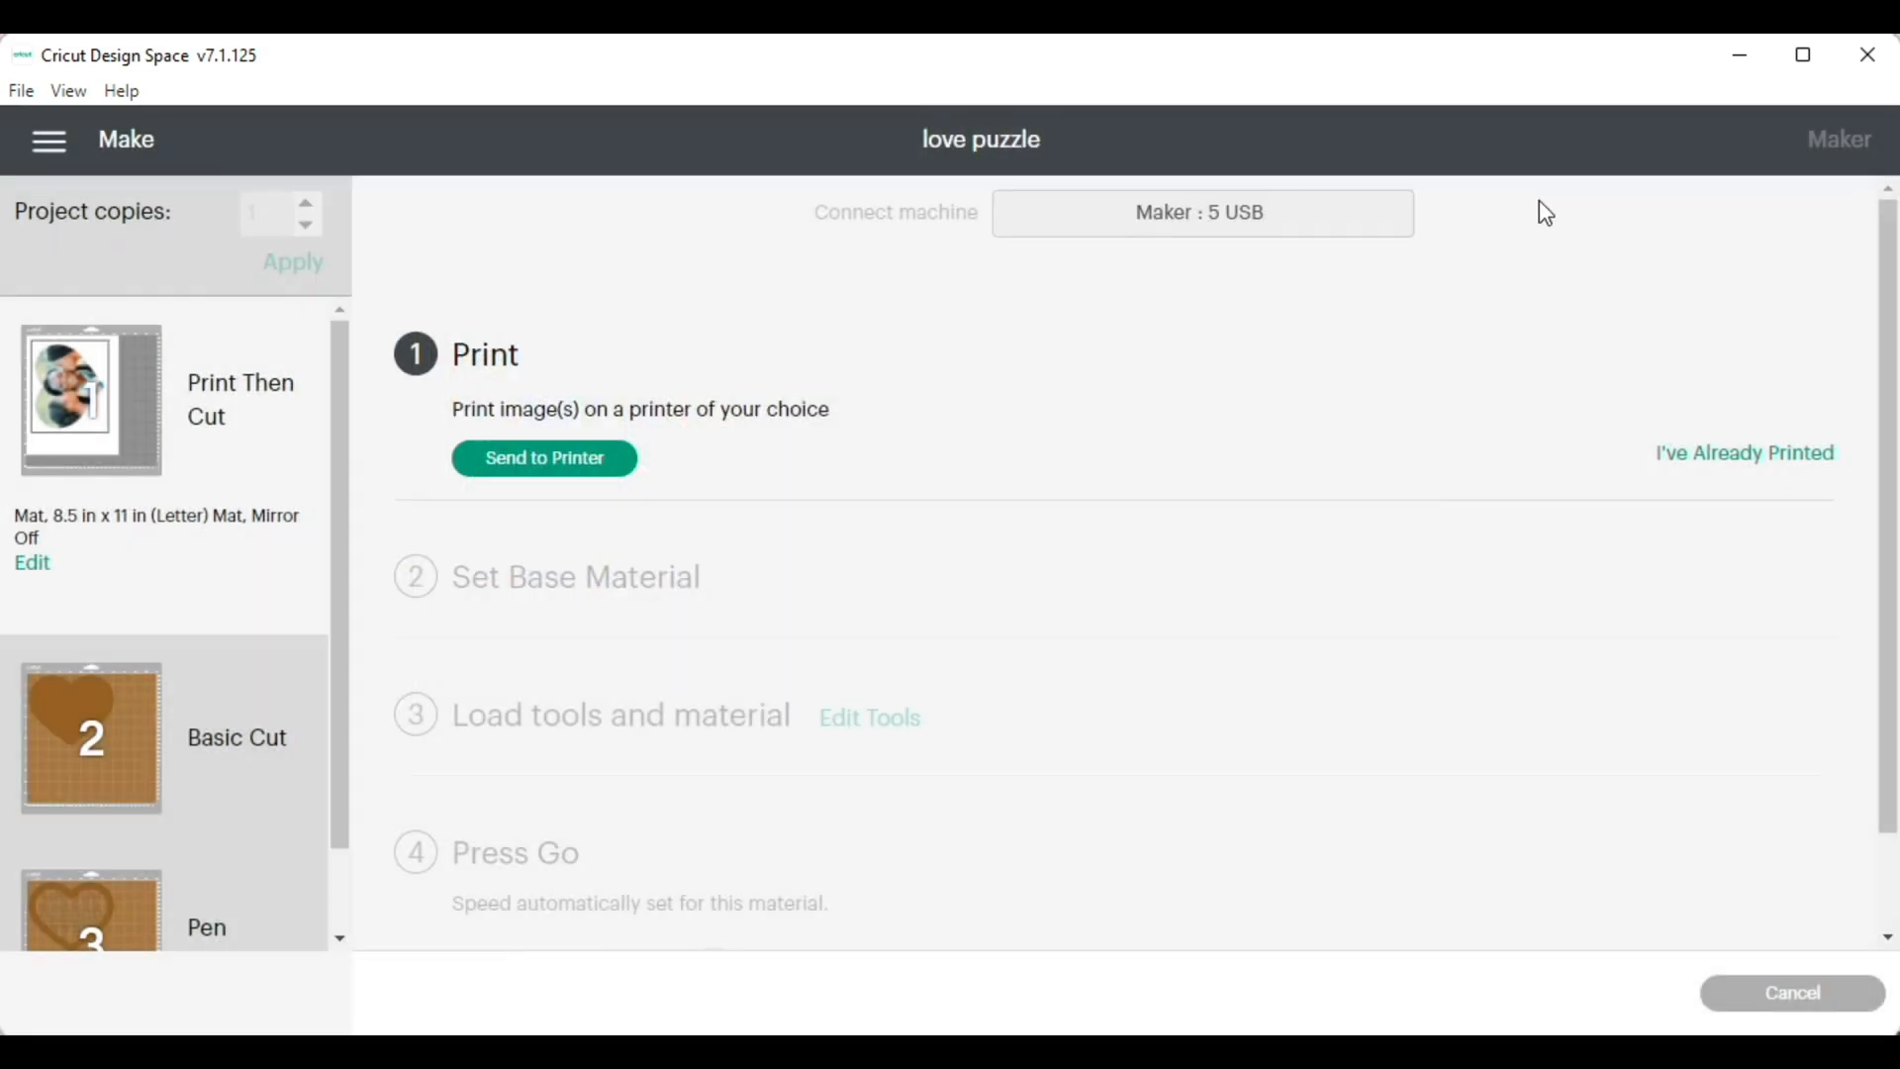
pyautogui.click(1732, 455)
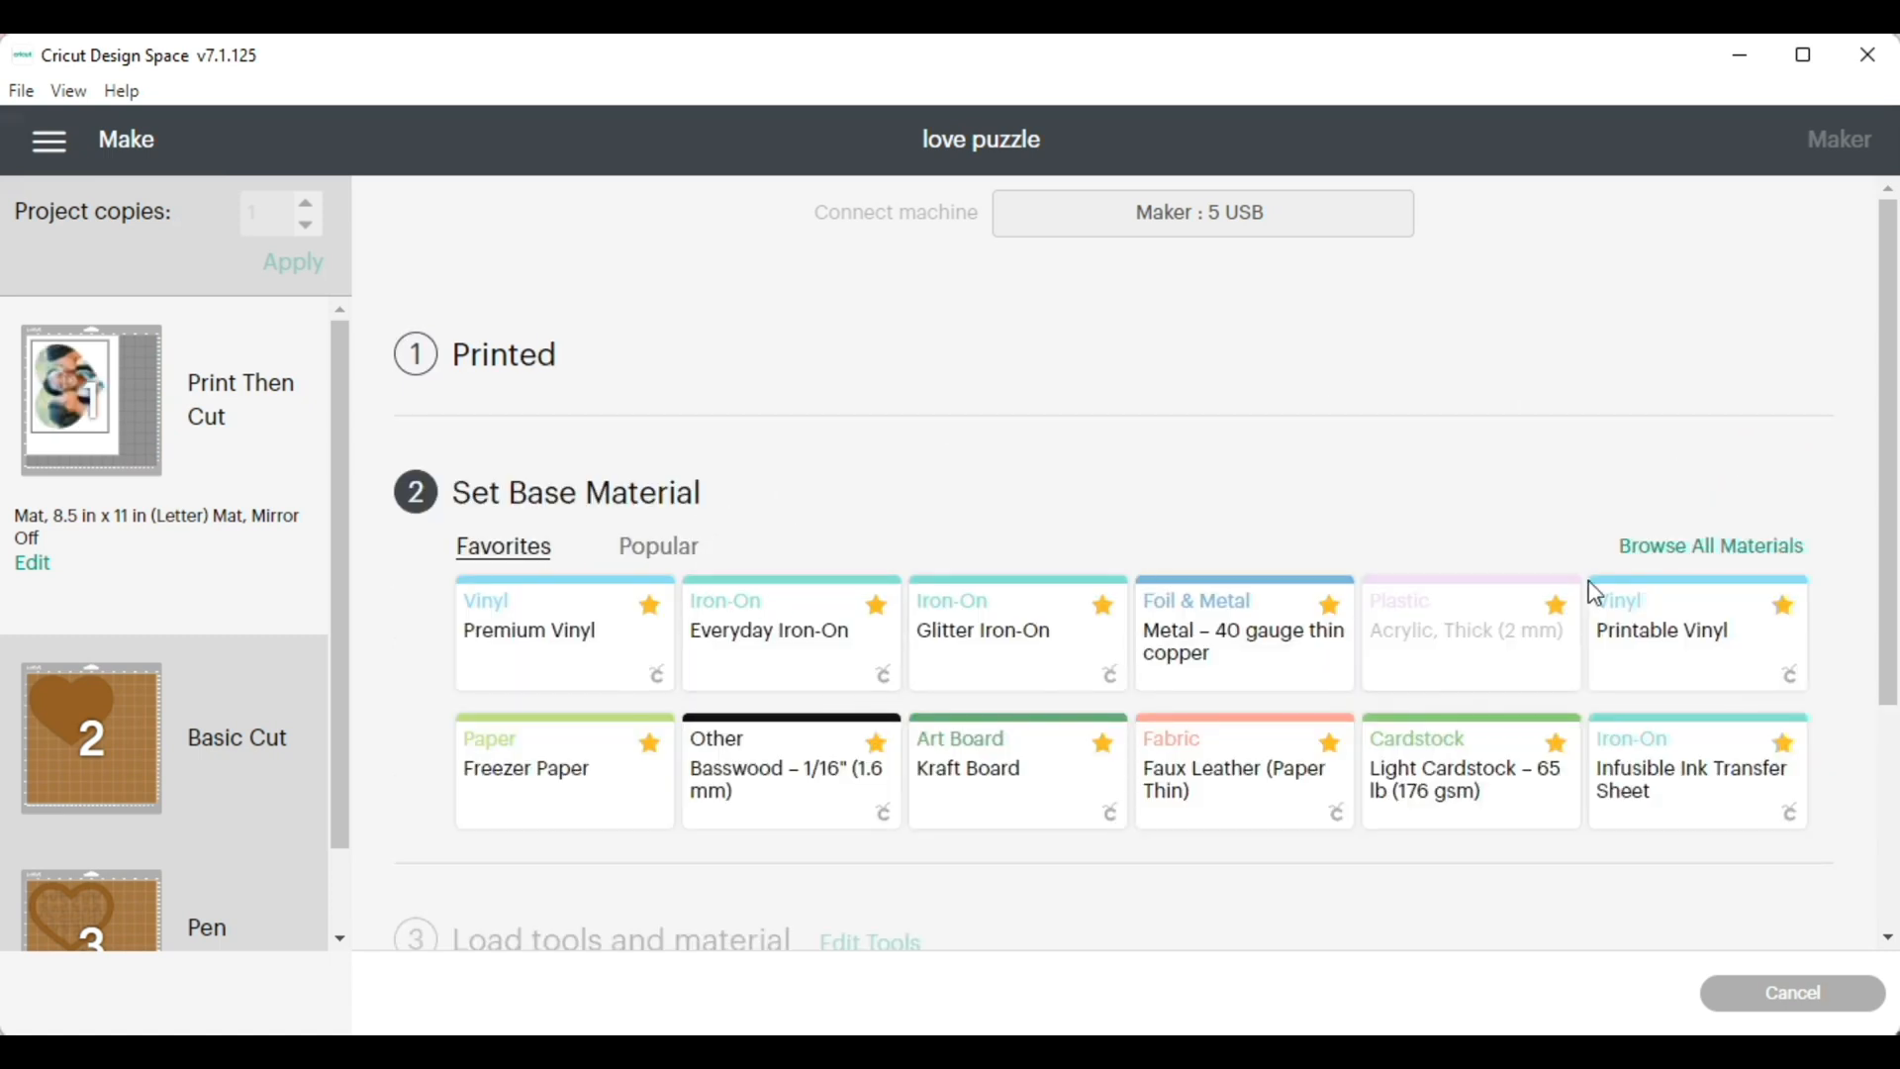
# Set the base material of the Print Then Cut photo mat to Cardstock (for intricate cuts)
pyautogui.click(1726, 560)
pyautogui.scroll(-6, 835, 691)
pyautogui.click(431, 606)
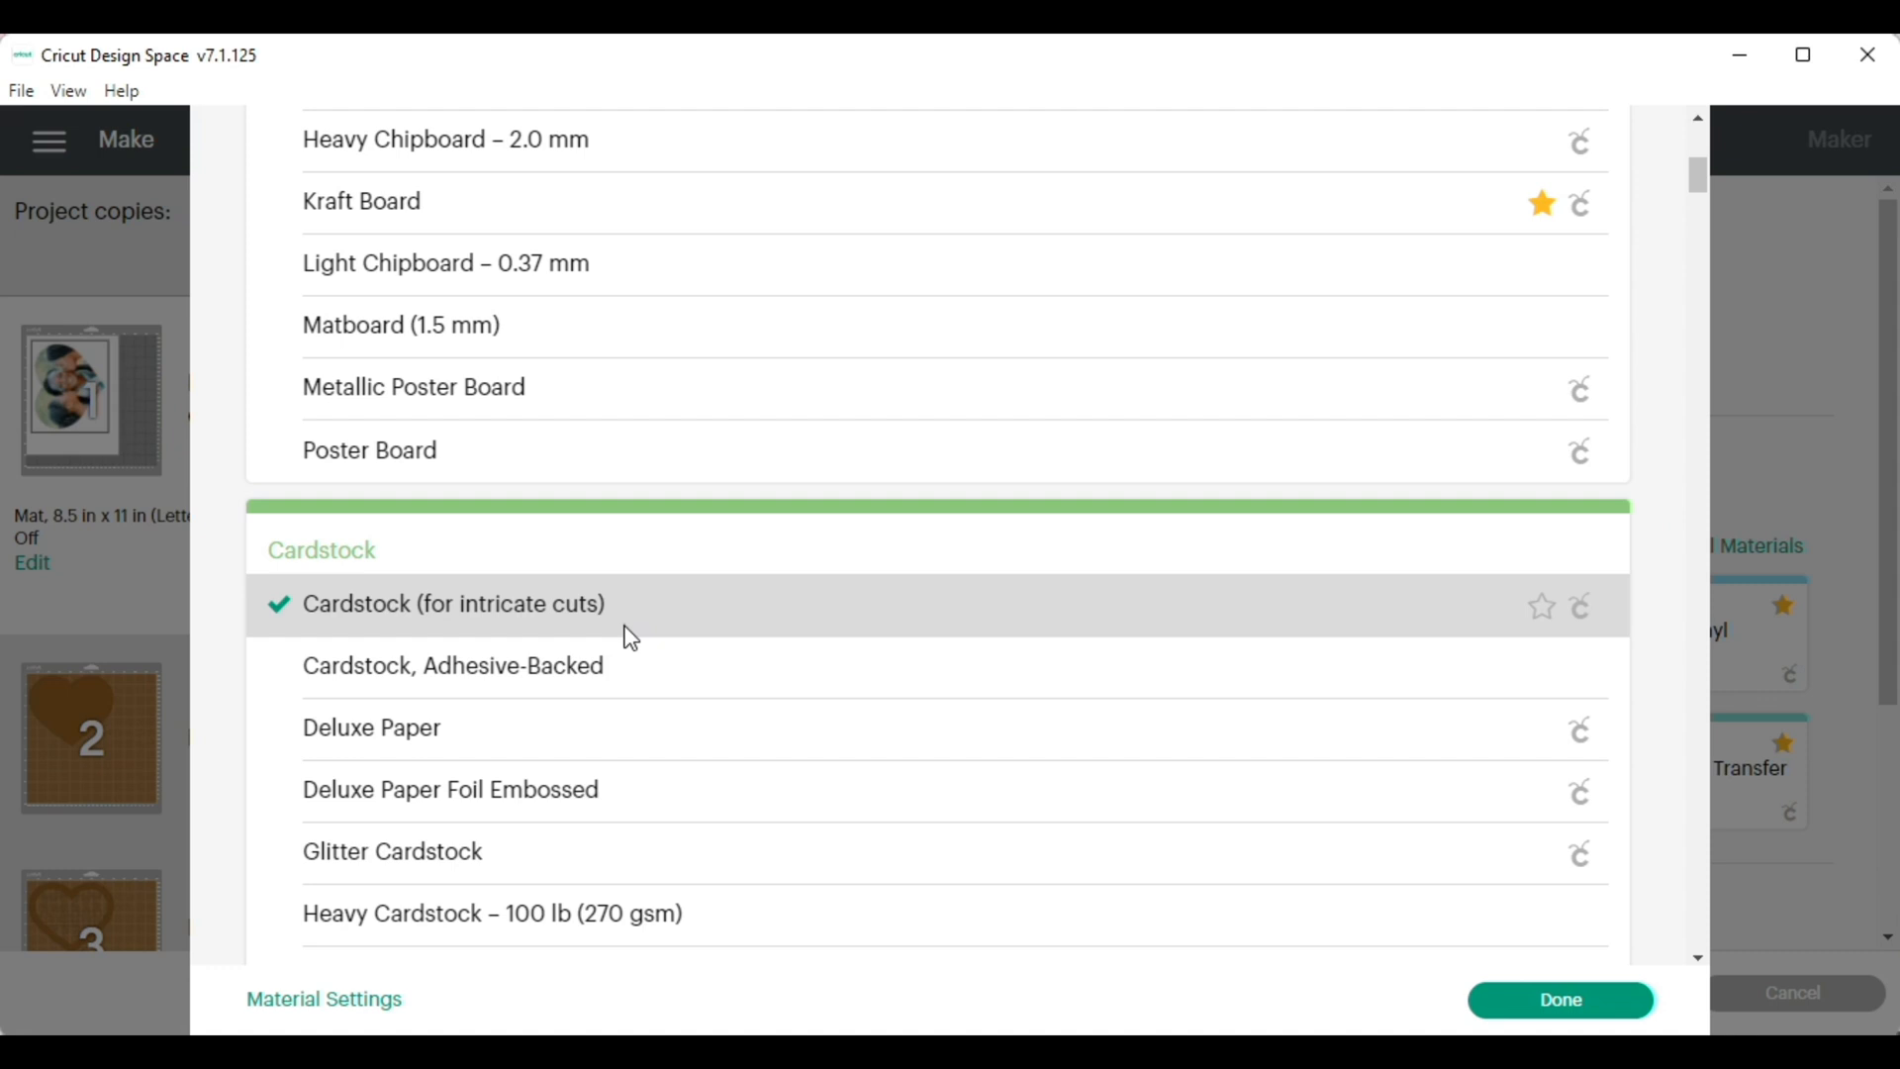
pyautogui.click(1493, 1010)
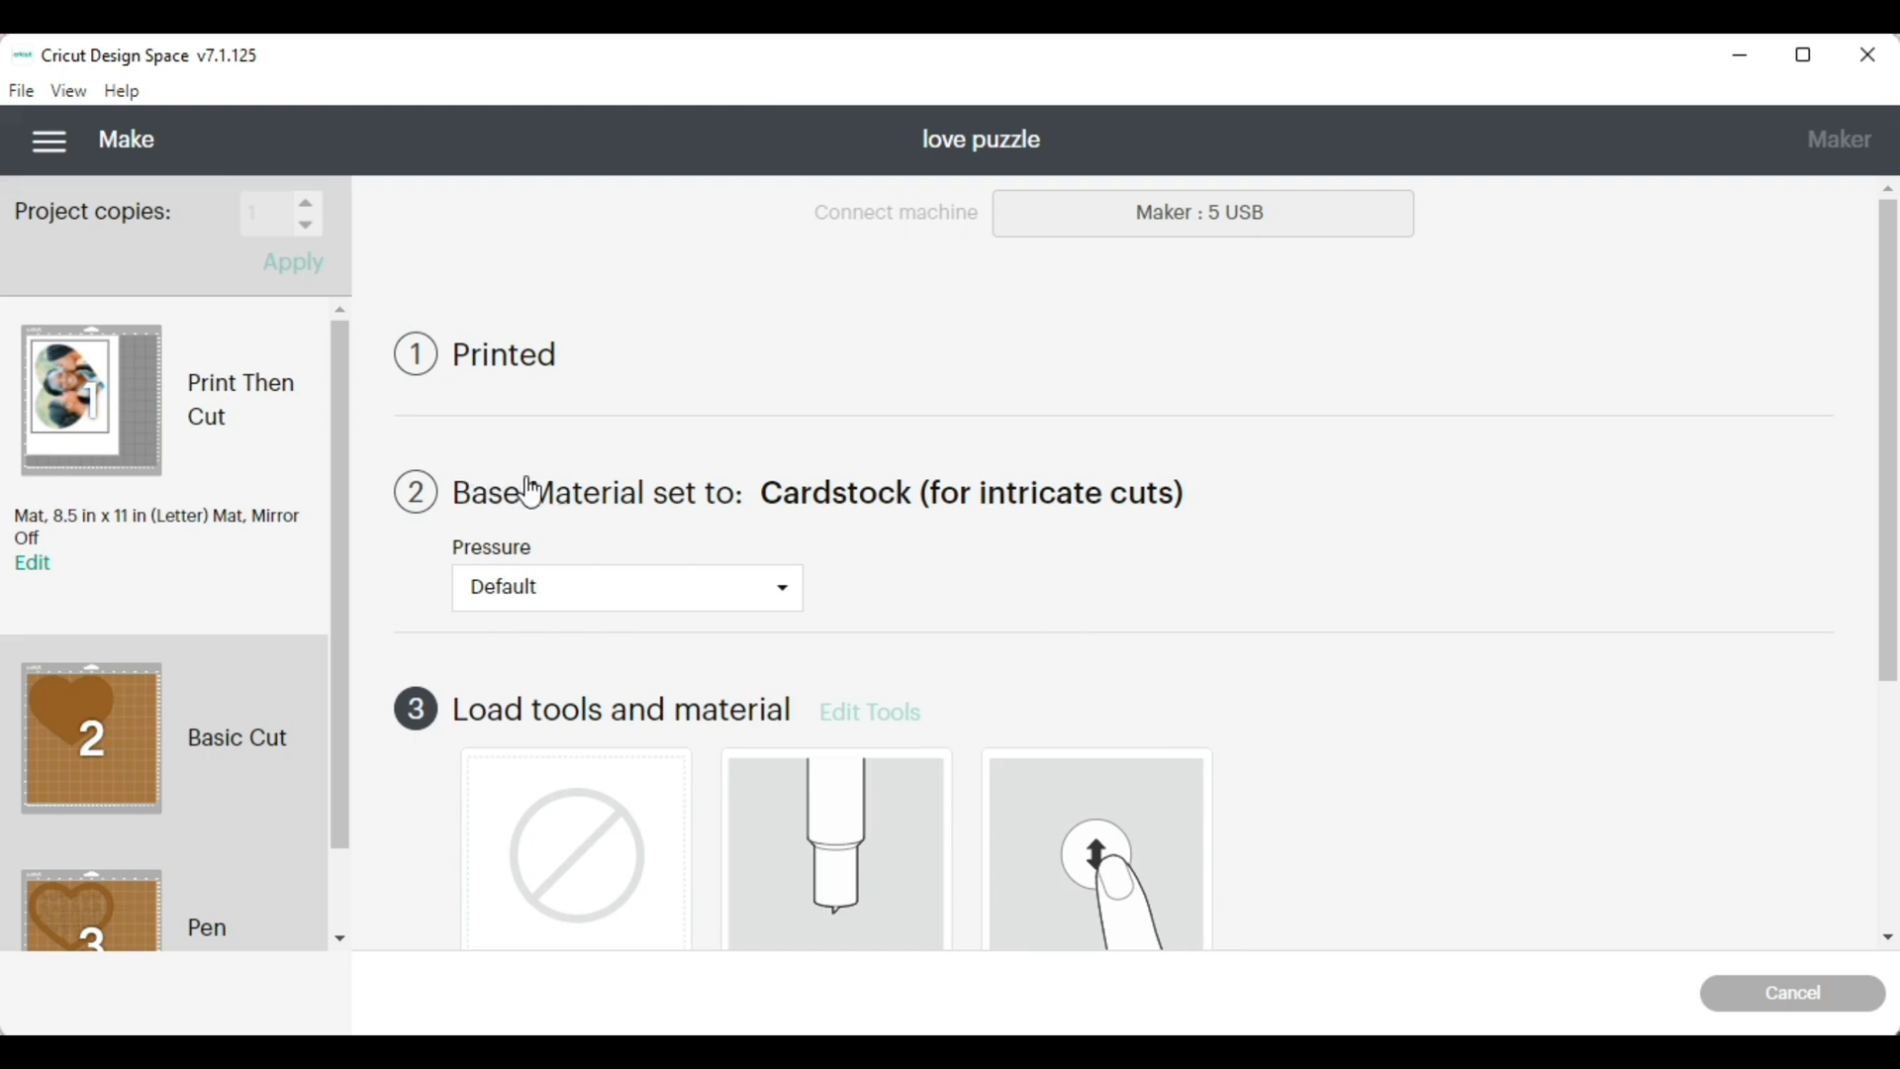
# Reposition the solid heart on the second mat, about 1 inch in from the mat's upper and left edges
pyautogui.click(174, 724)
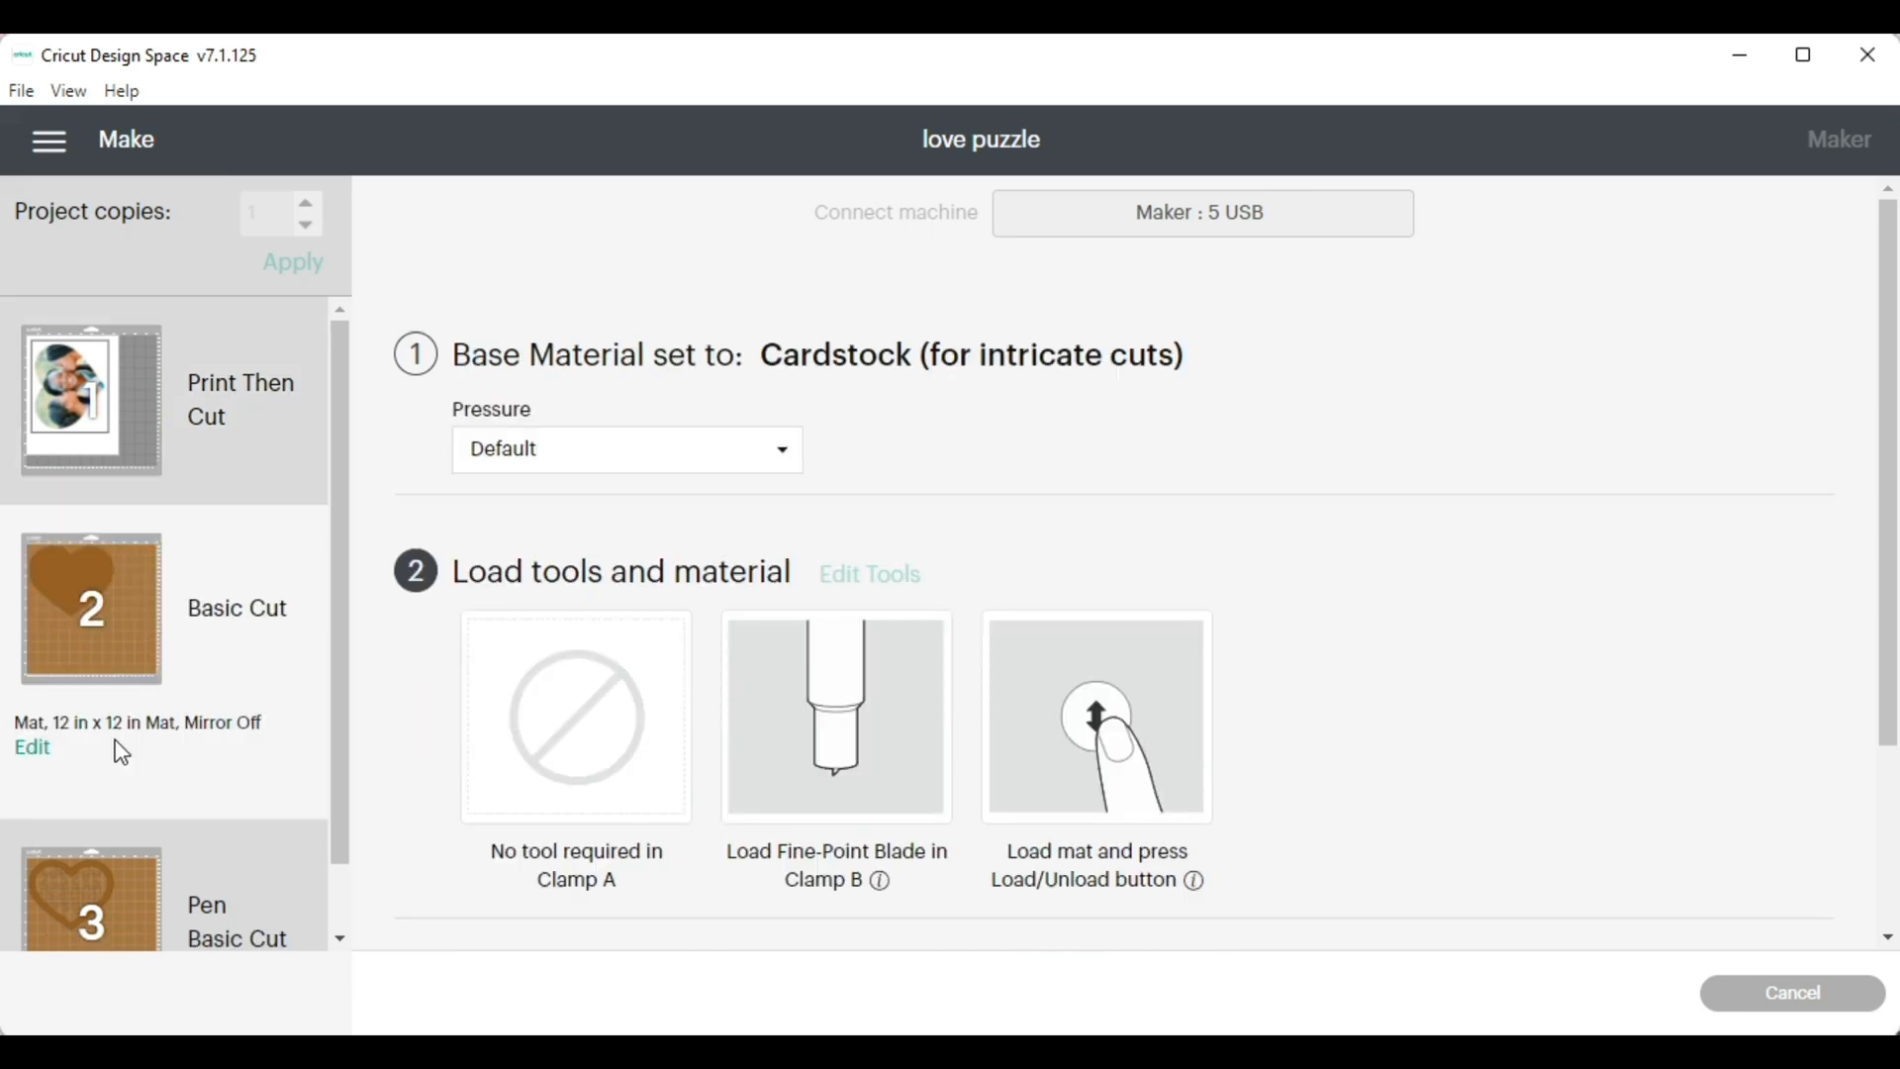
pyautogui.click(31, 747)
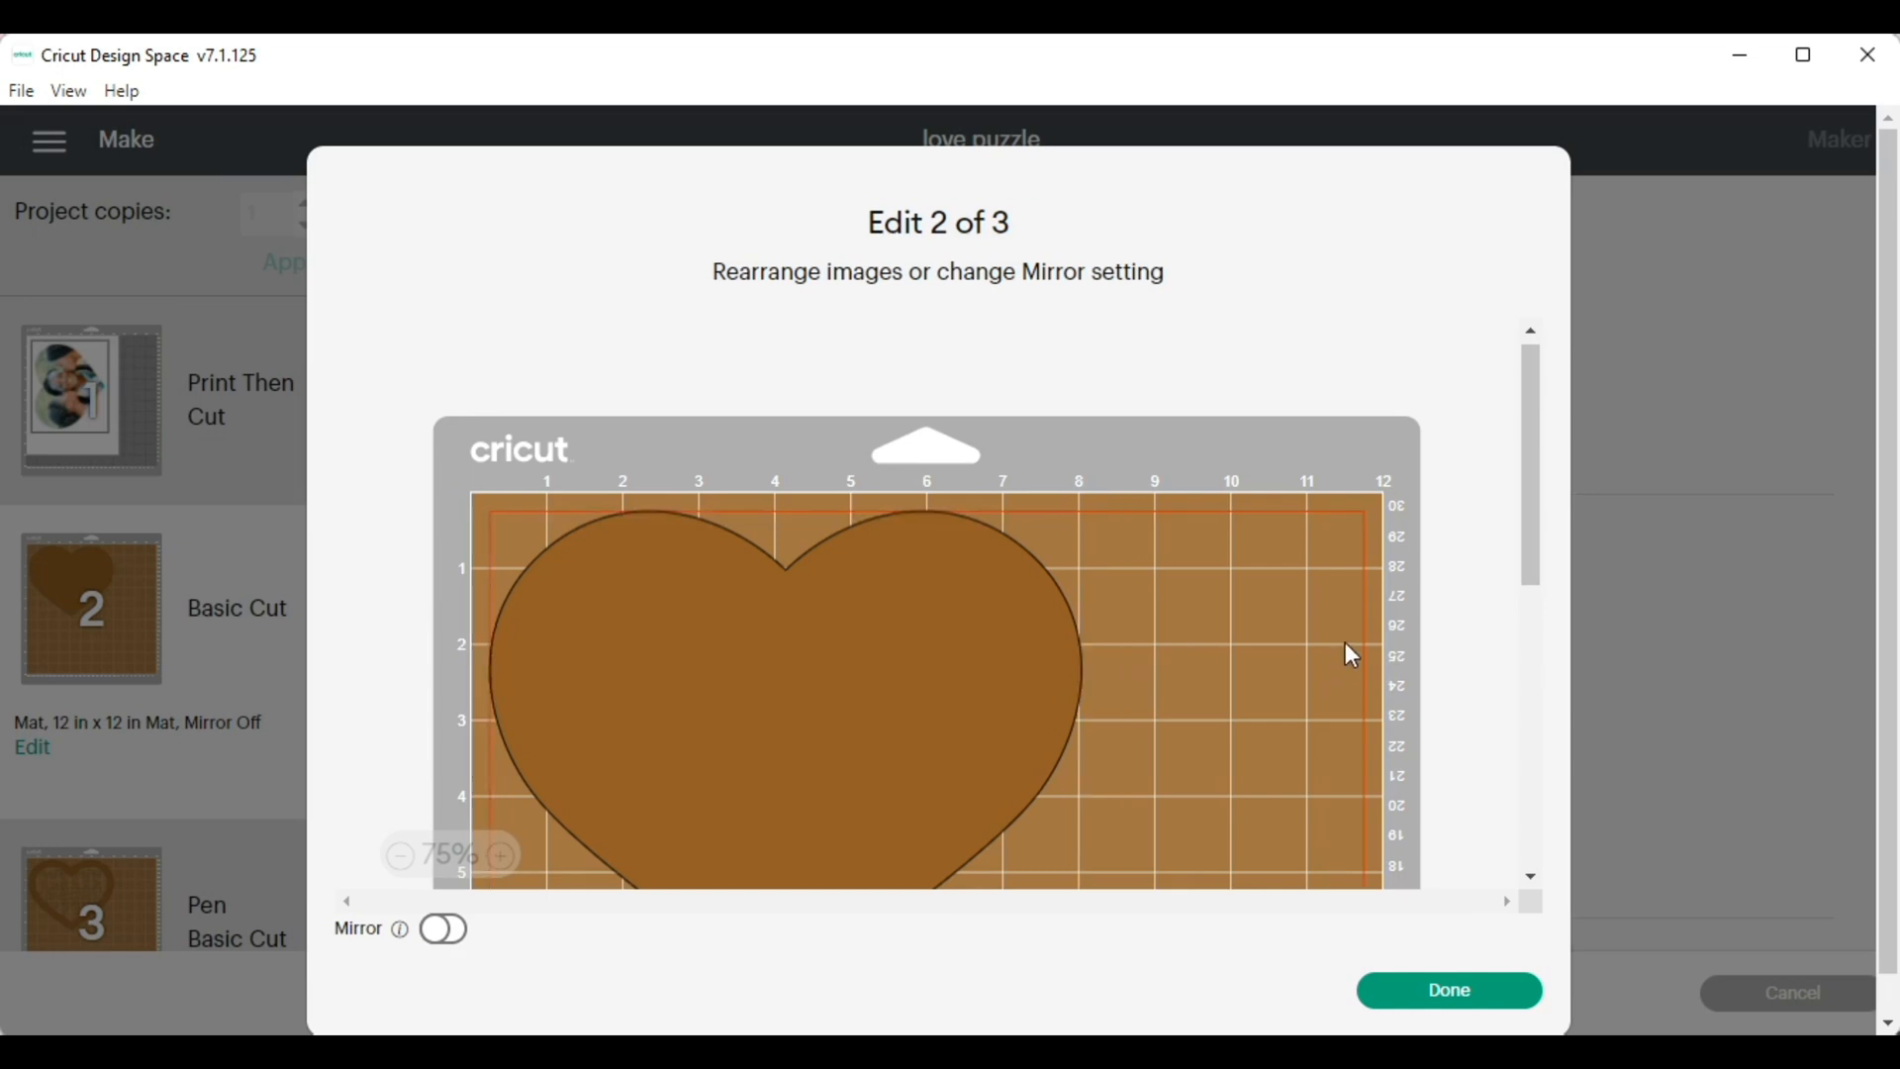
pyautogui.scroll(-2, 1344, 643)
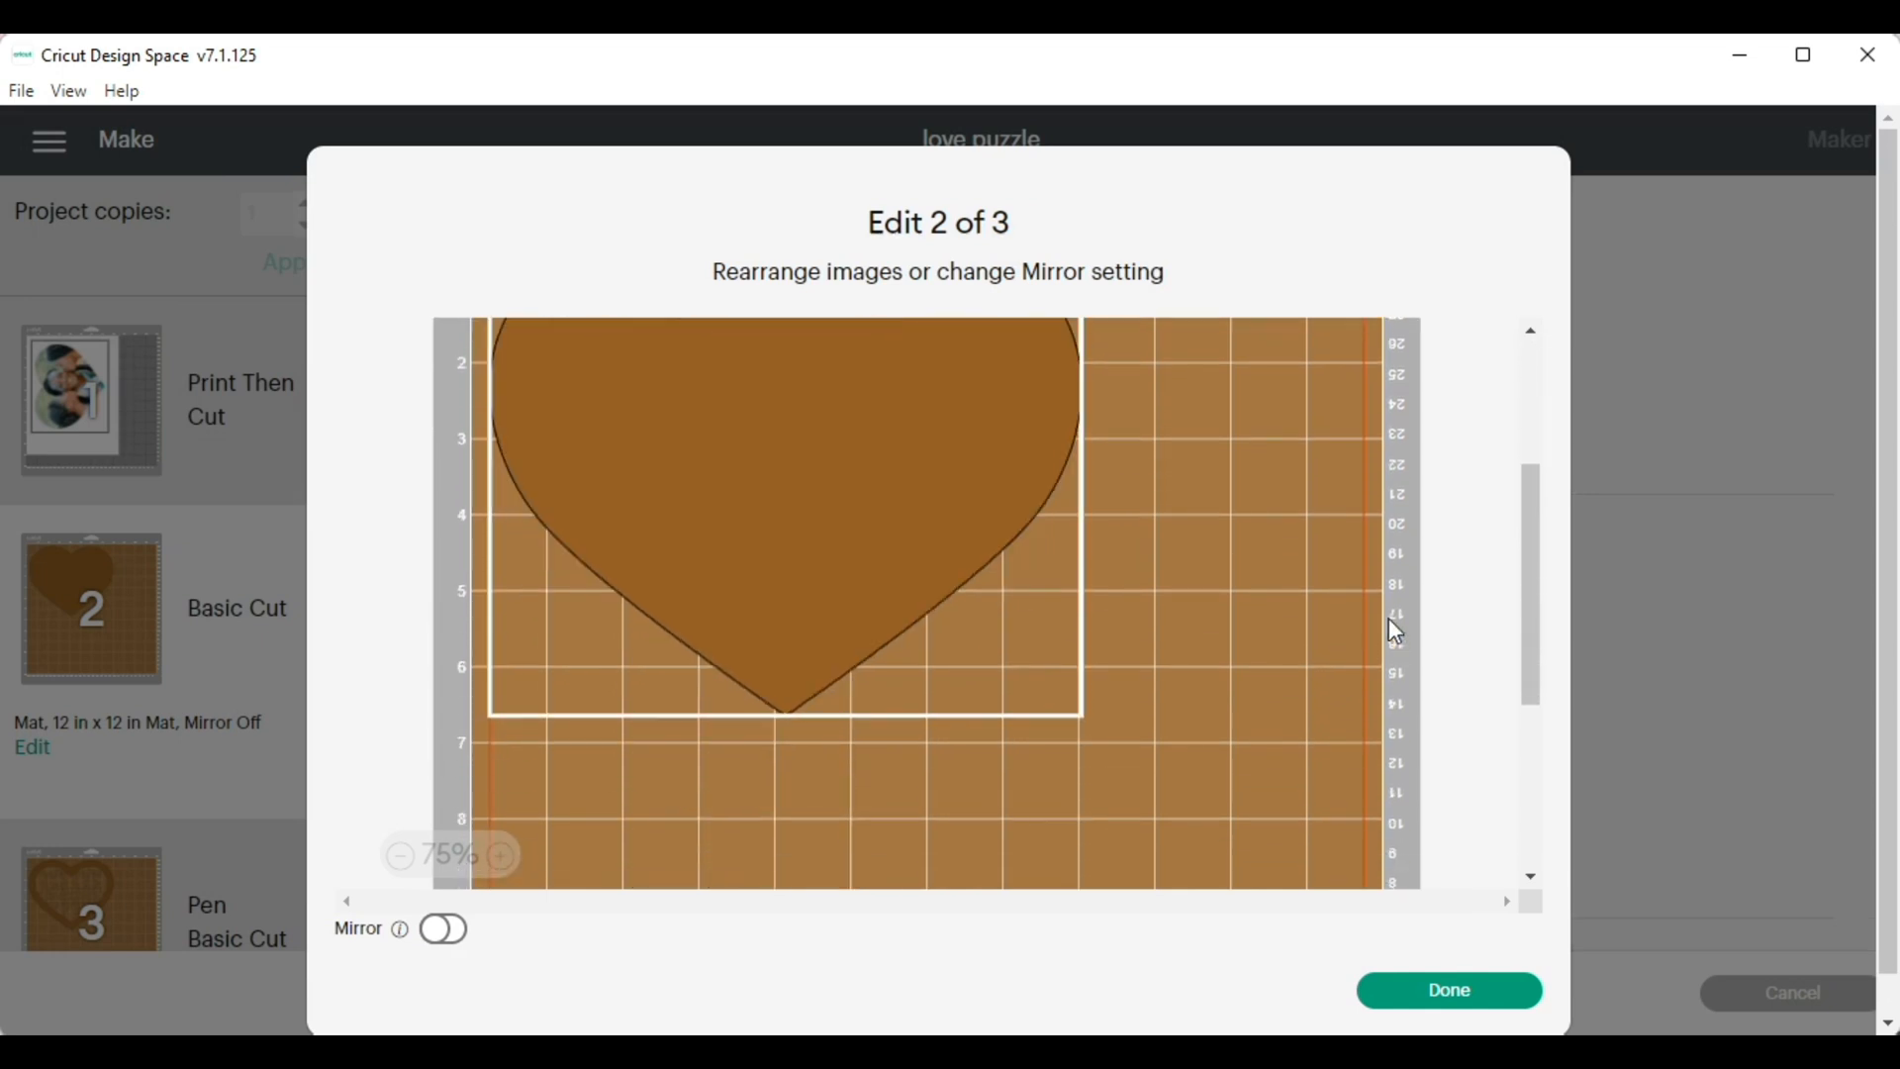
pyautogui.moveTo(886, 512); pyautogui.dragTo(994, 557)
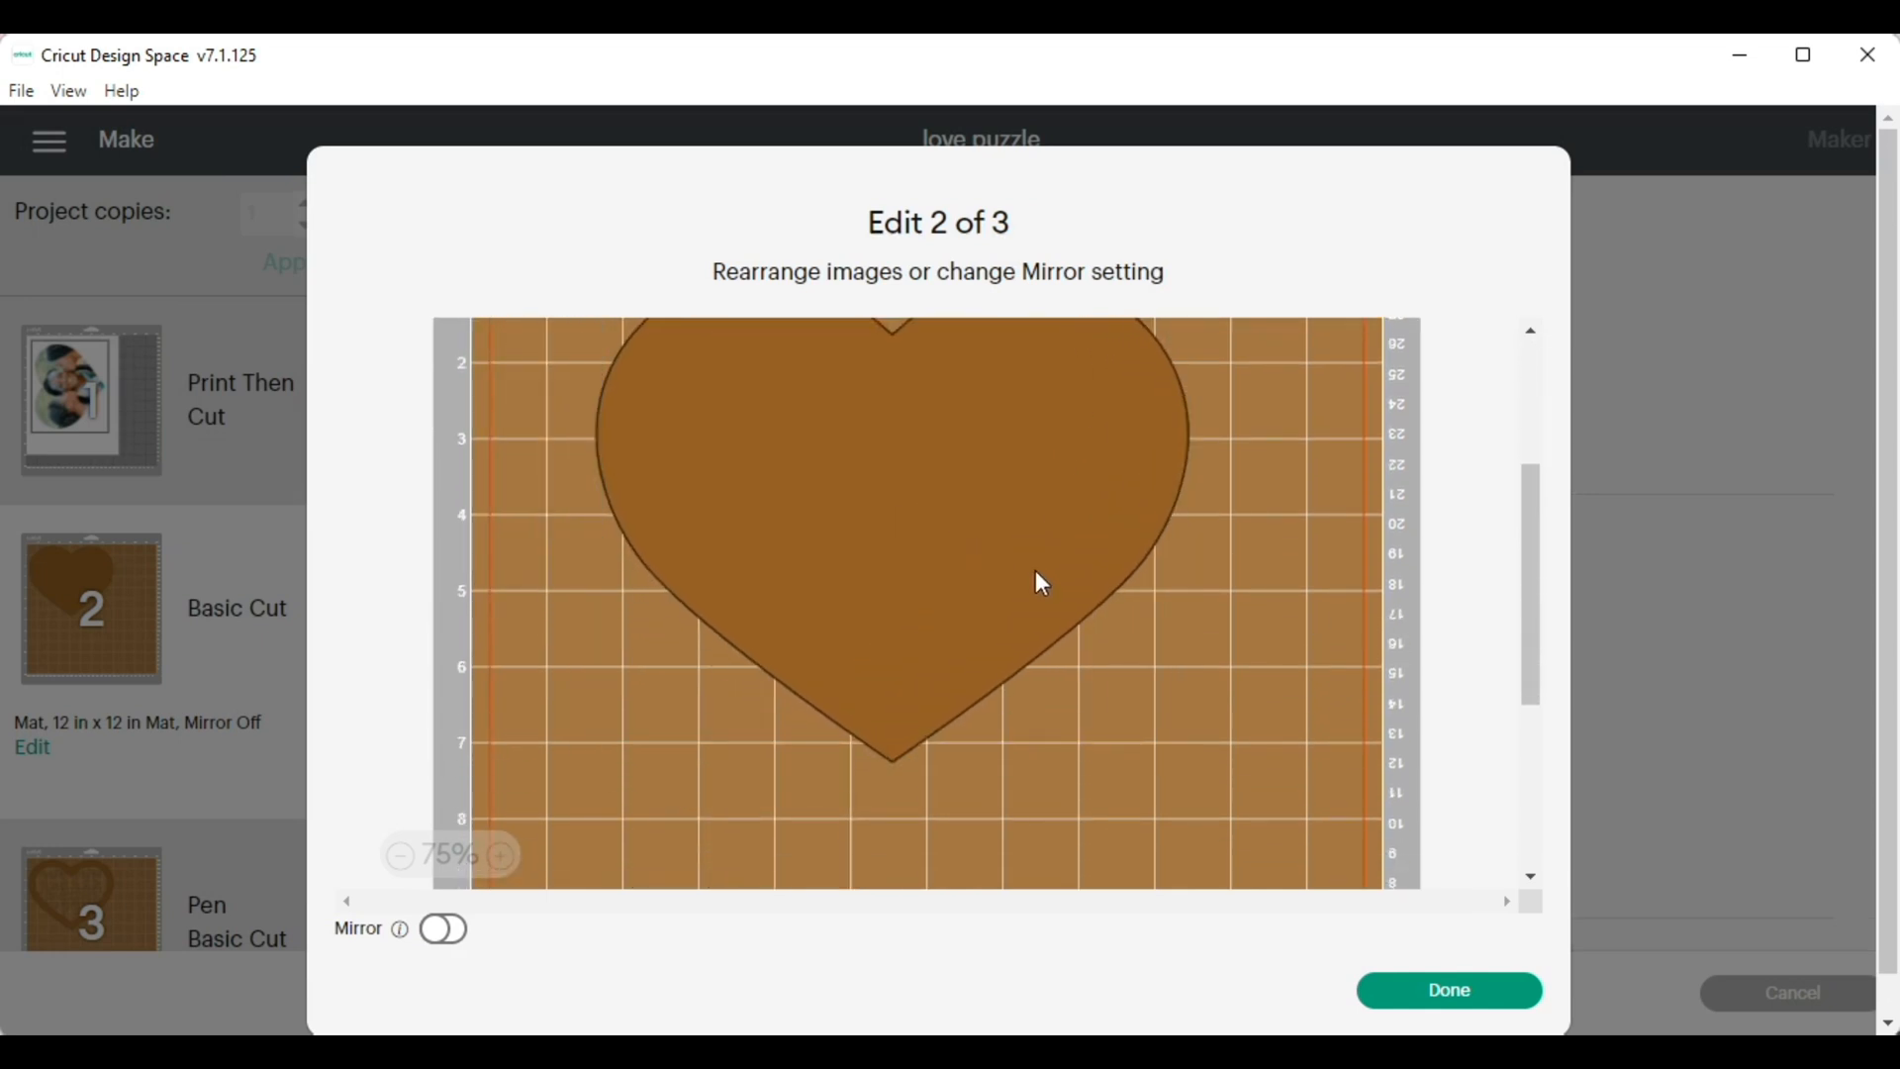
pyautogui.scroll(2, 1201, 609)
pyautogui.moveTo(1080, 639); pyautogui.dragTo(1033, 650)
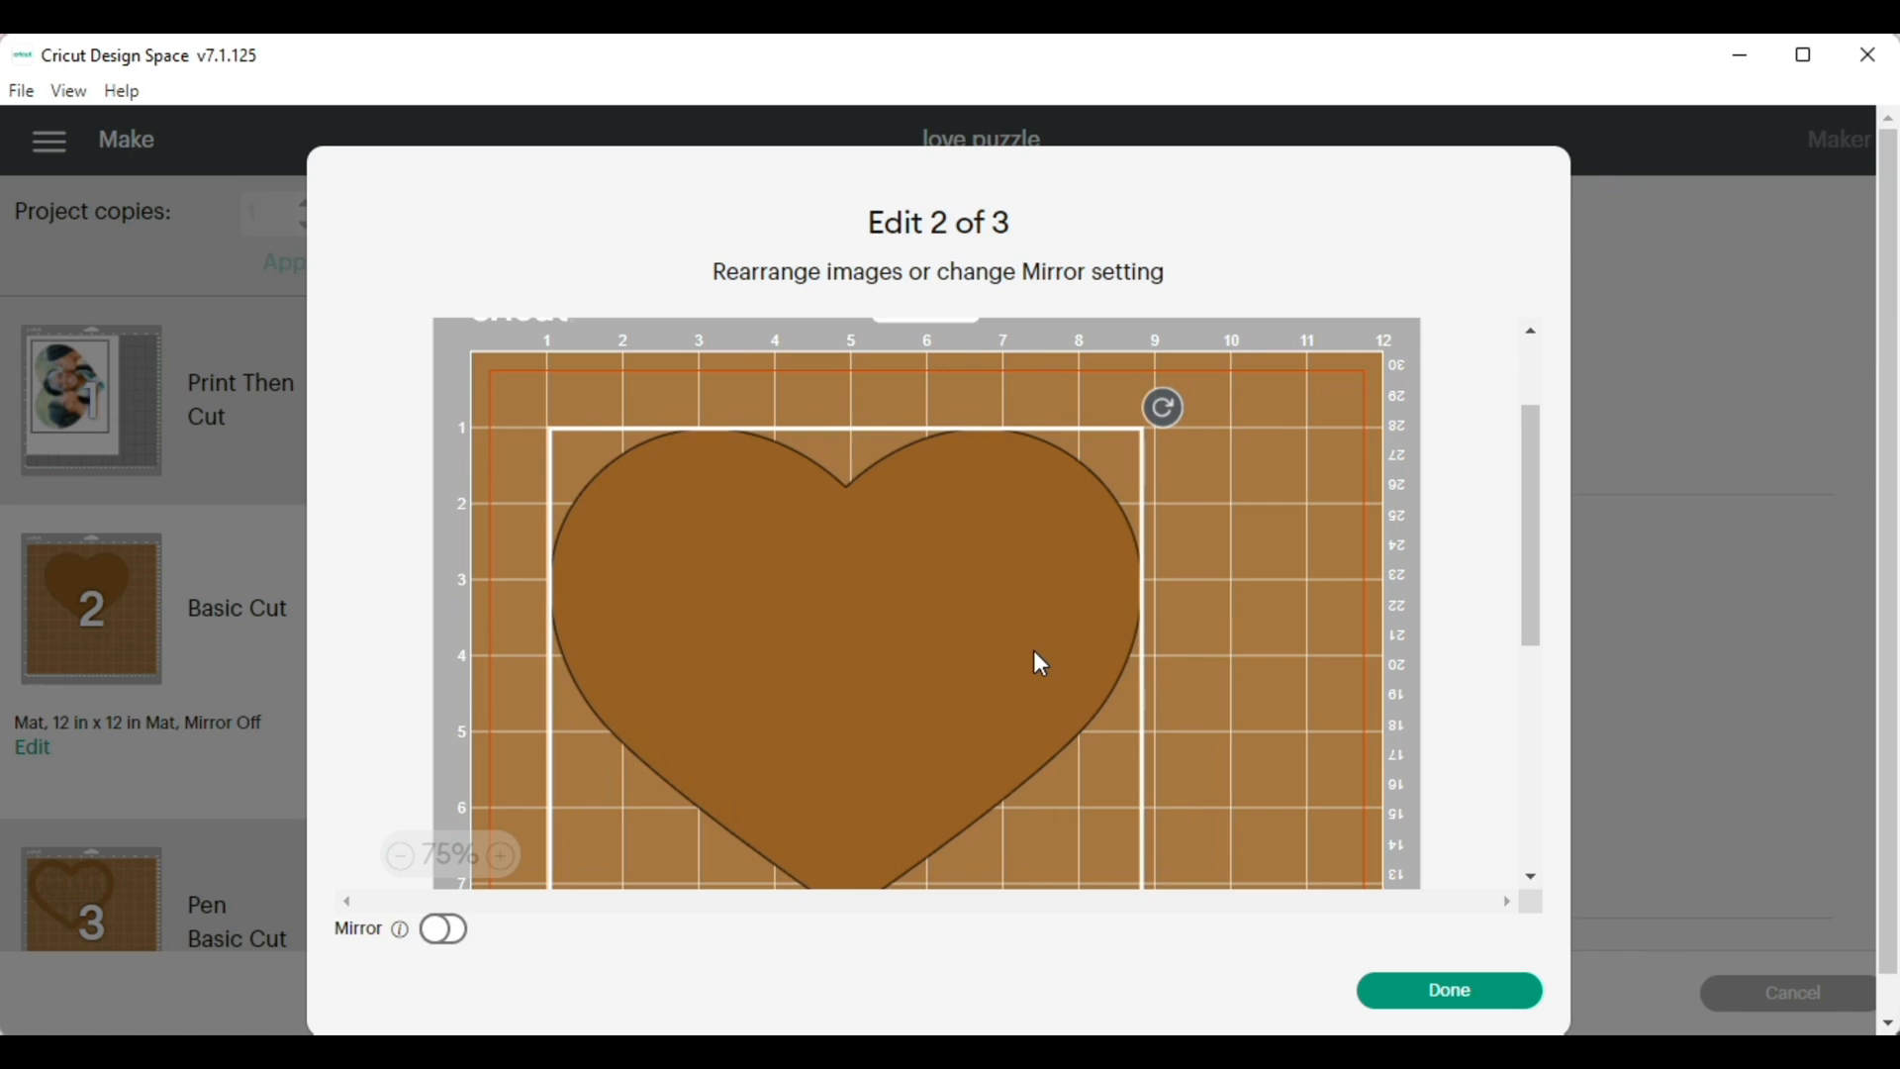
pyautogui.scroll(-3, 1383, 716)
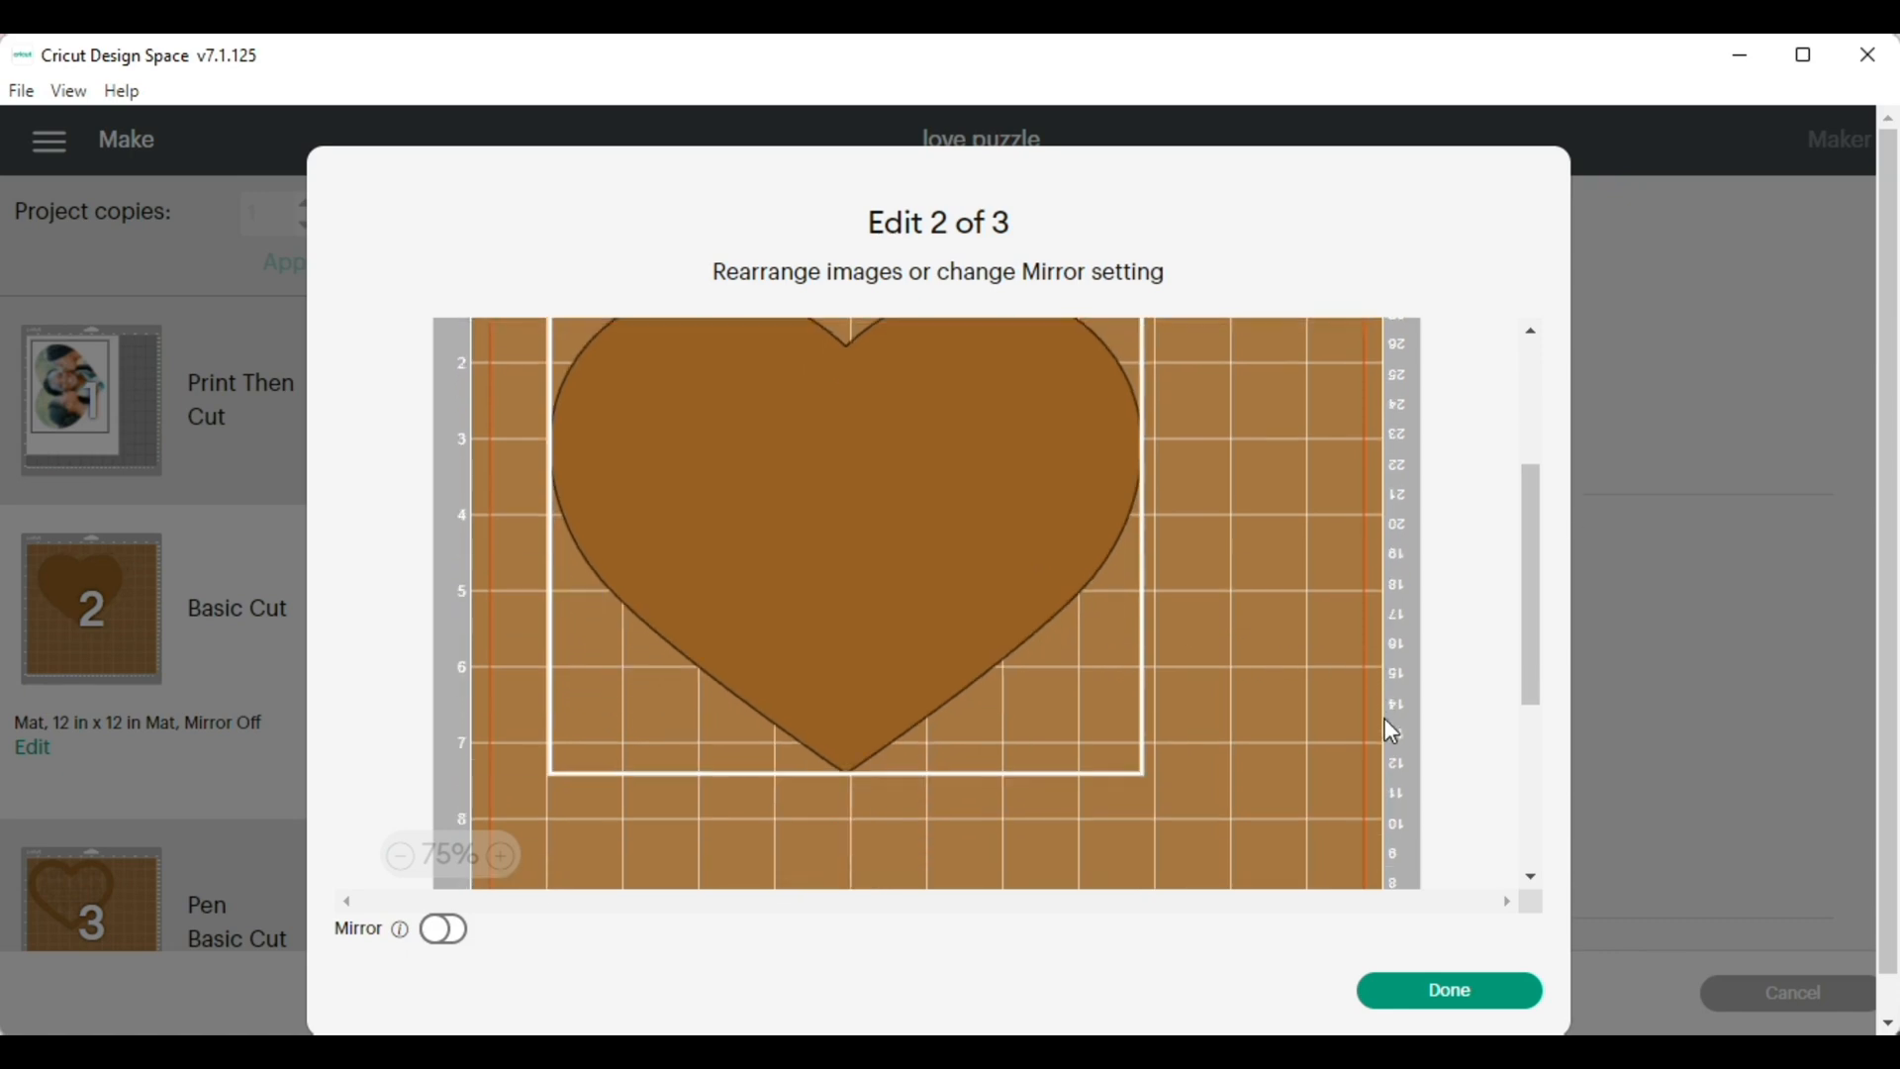
pyautogui.click(1456, 995)
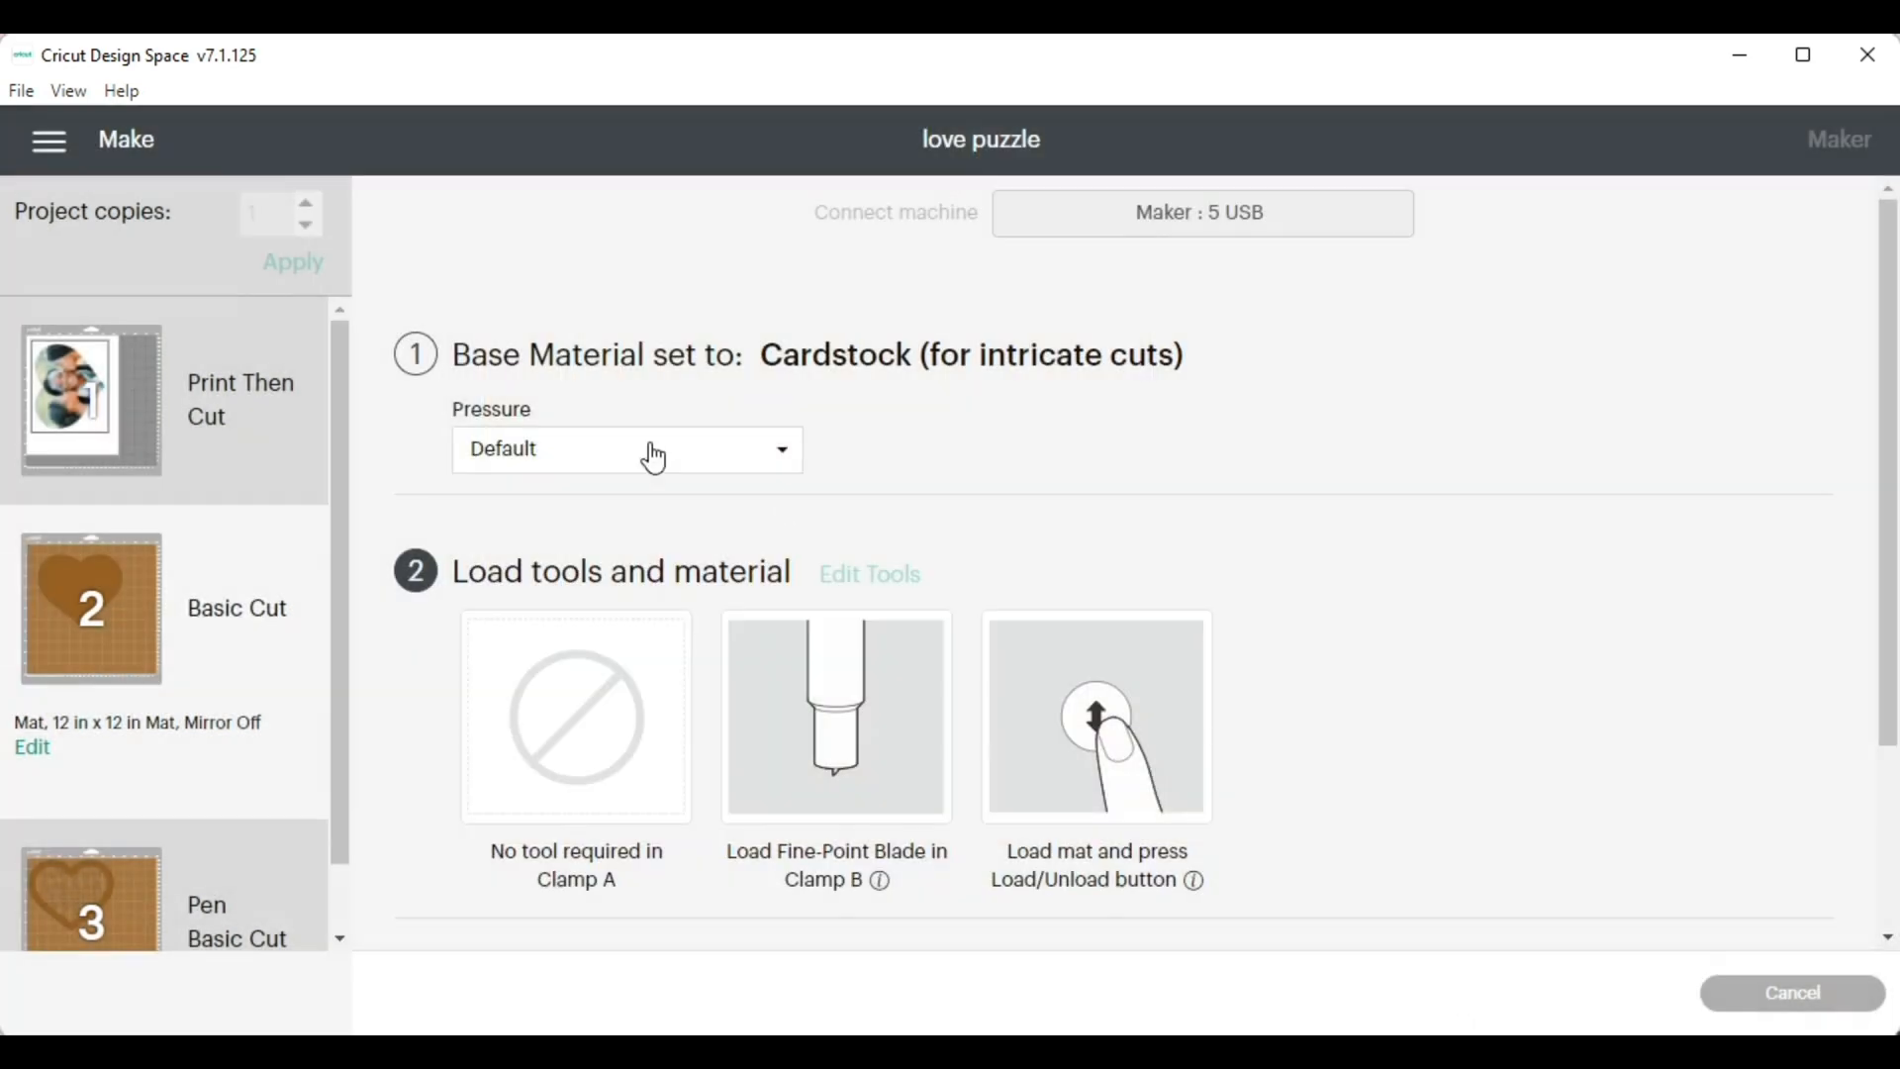
# Change the base material for the solid heart's mat to Chipboard (1.5 mm)
pyautogui.click(994, 356)
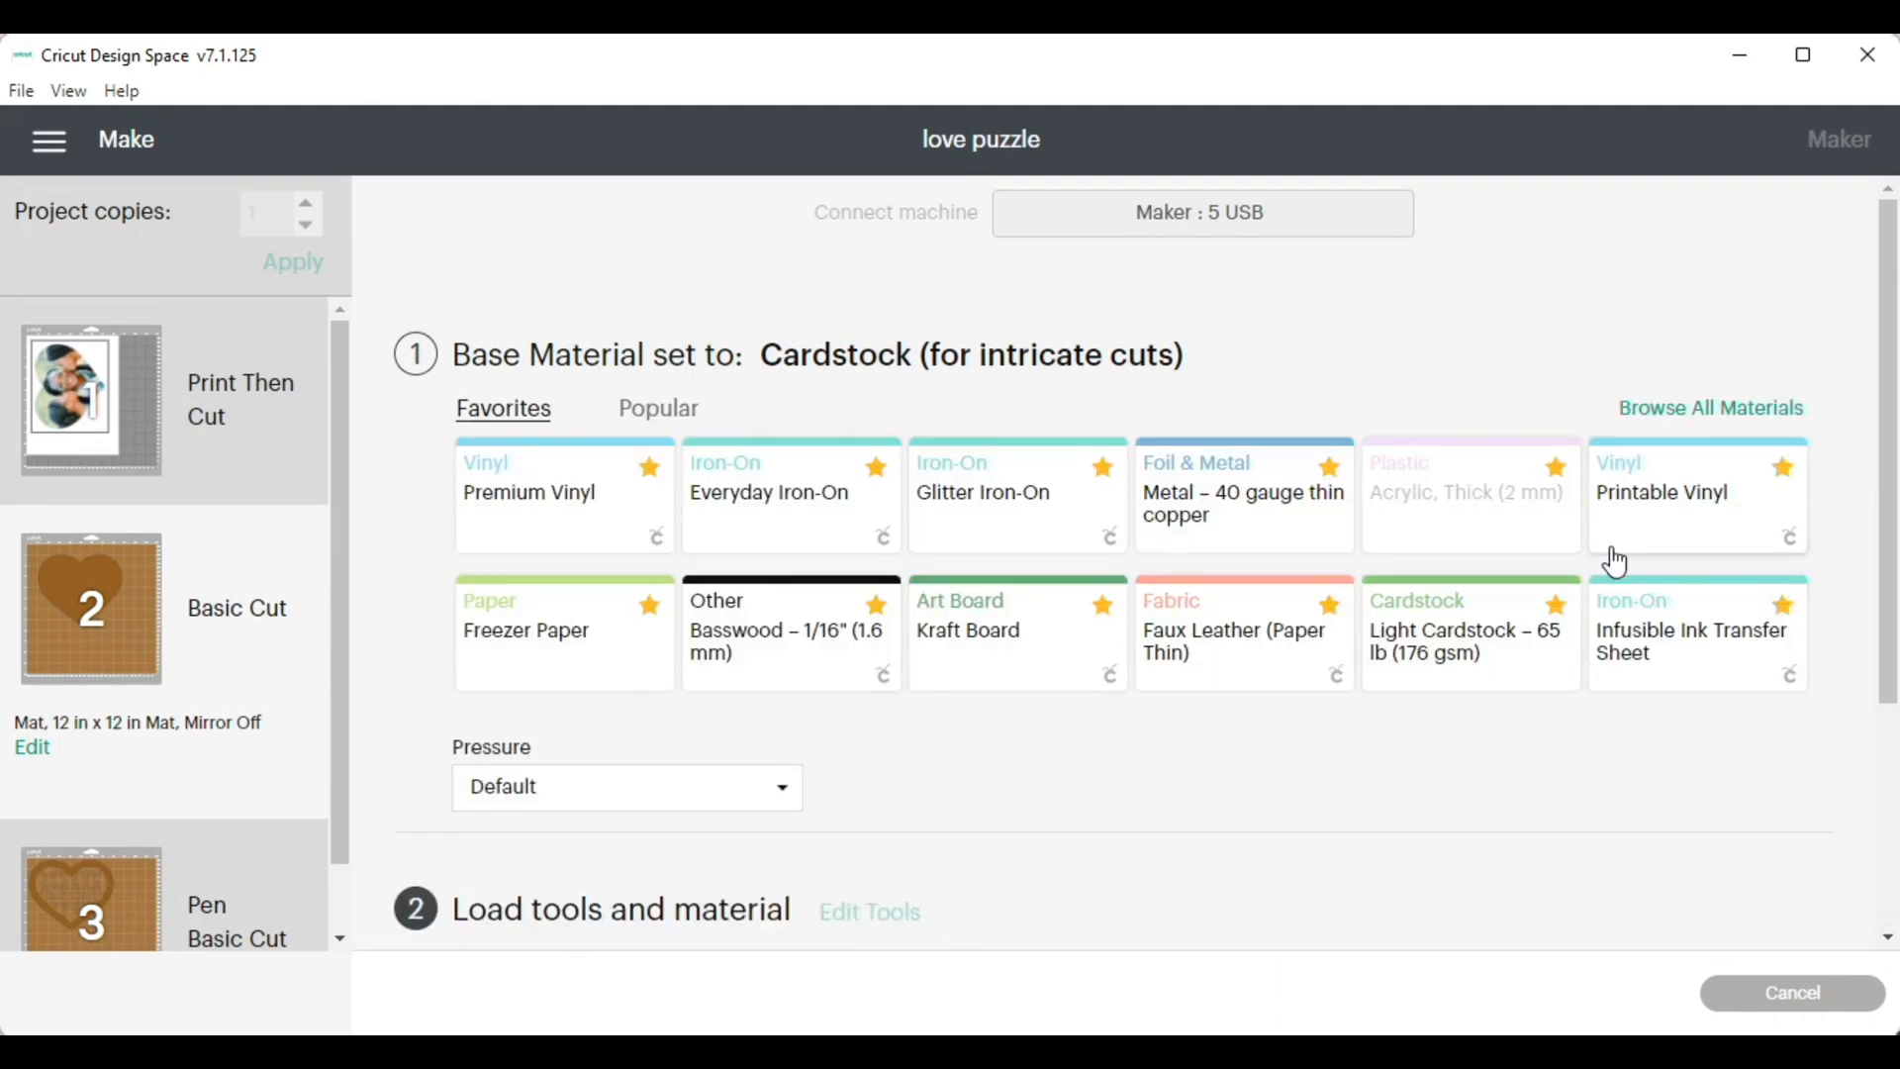
pyautogui.click(1710, 408)
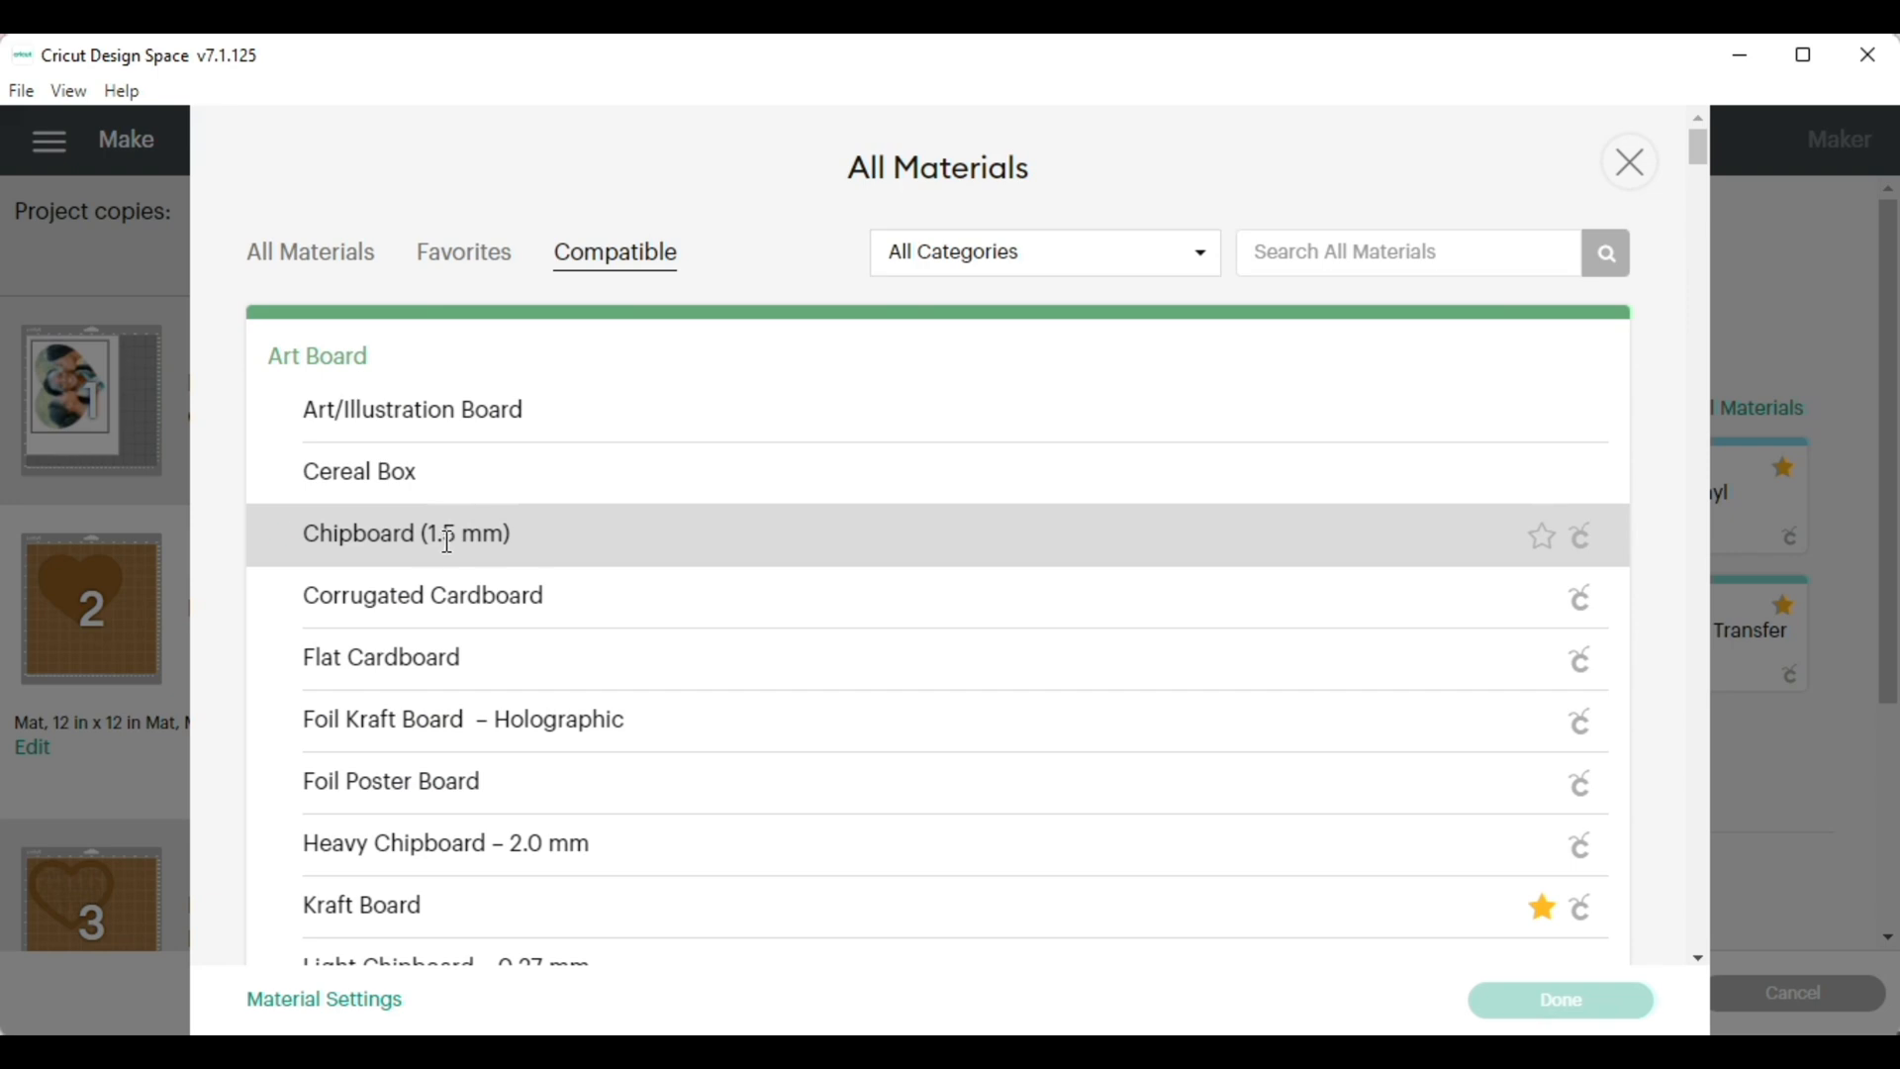
pyautogui.click(445, 532)
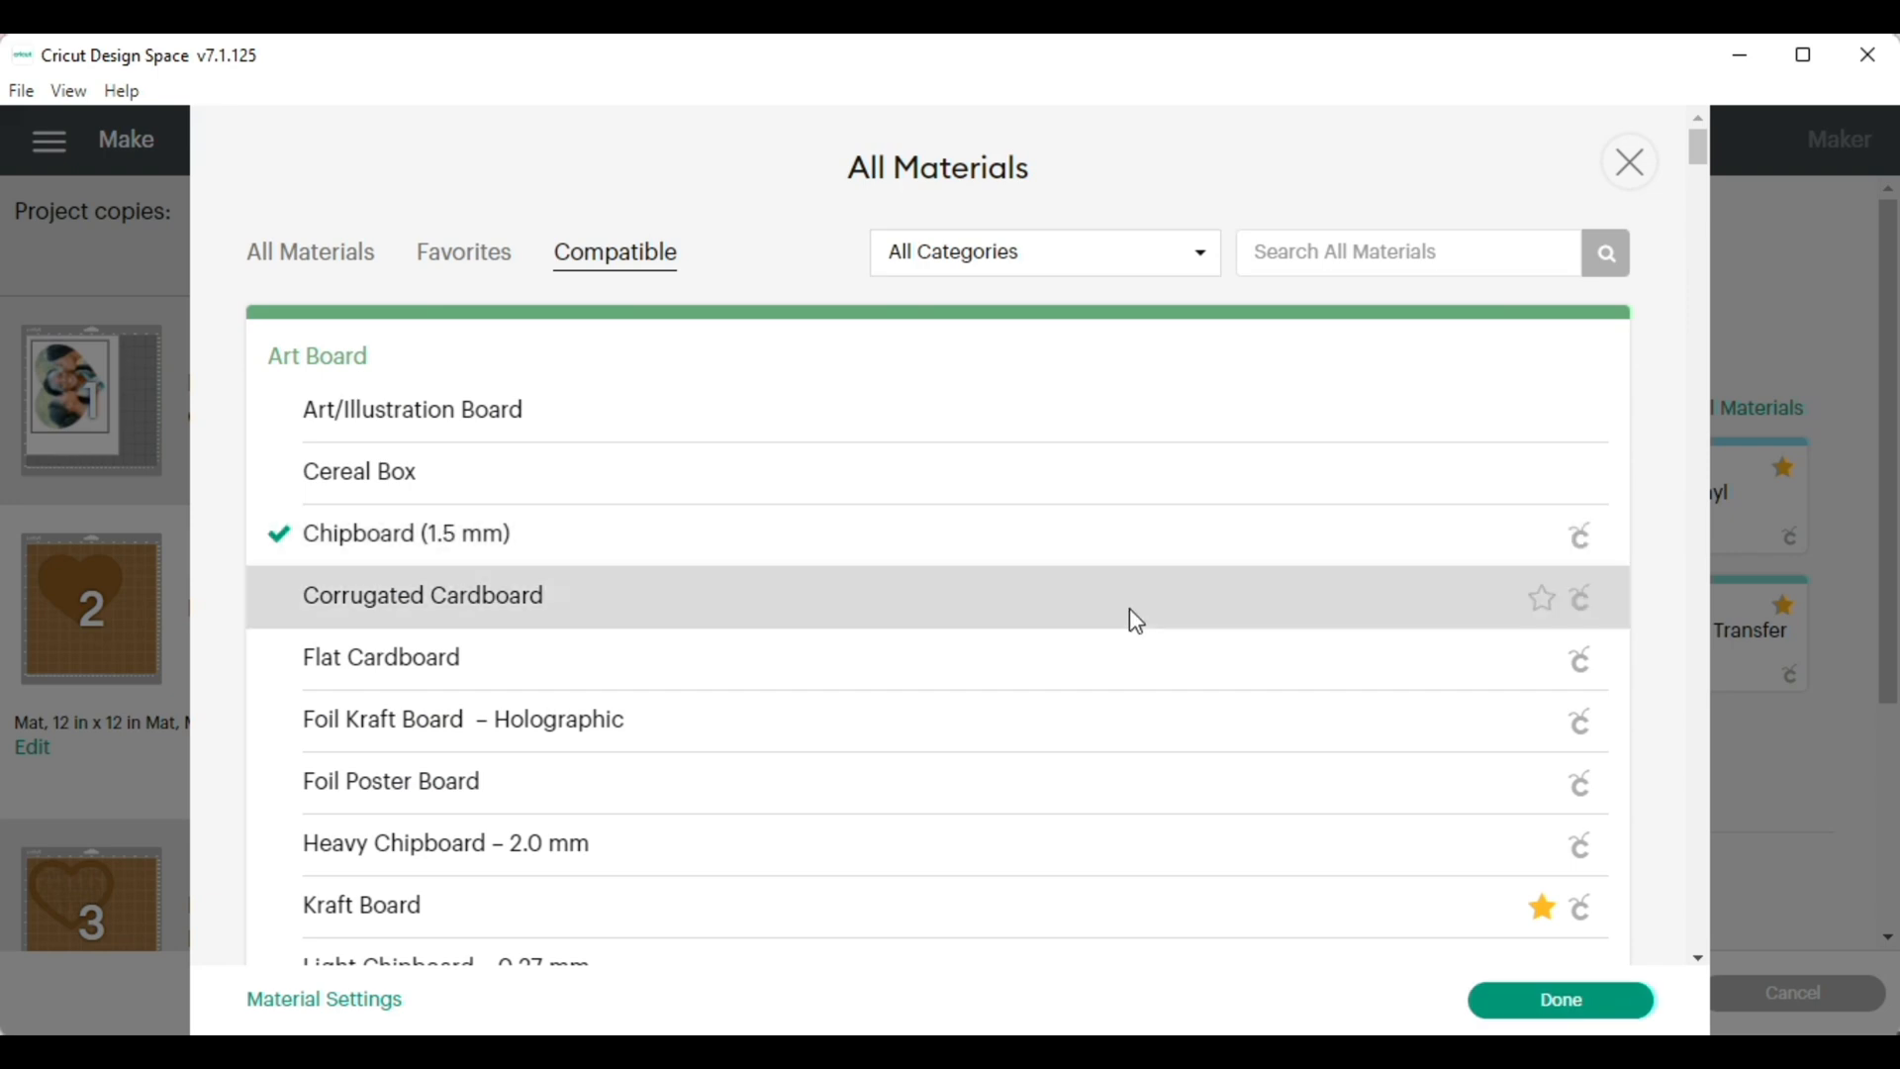
pyautogui.click(1555, 1004)
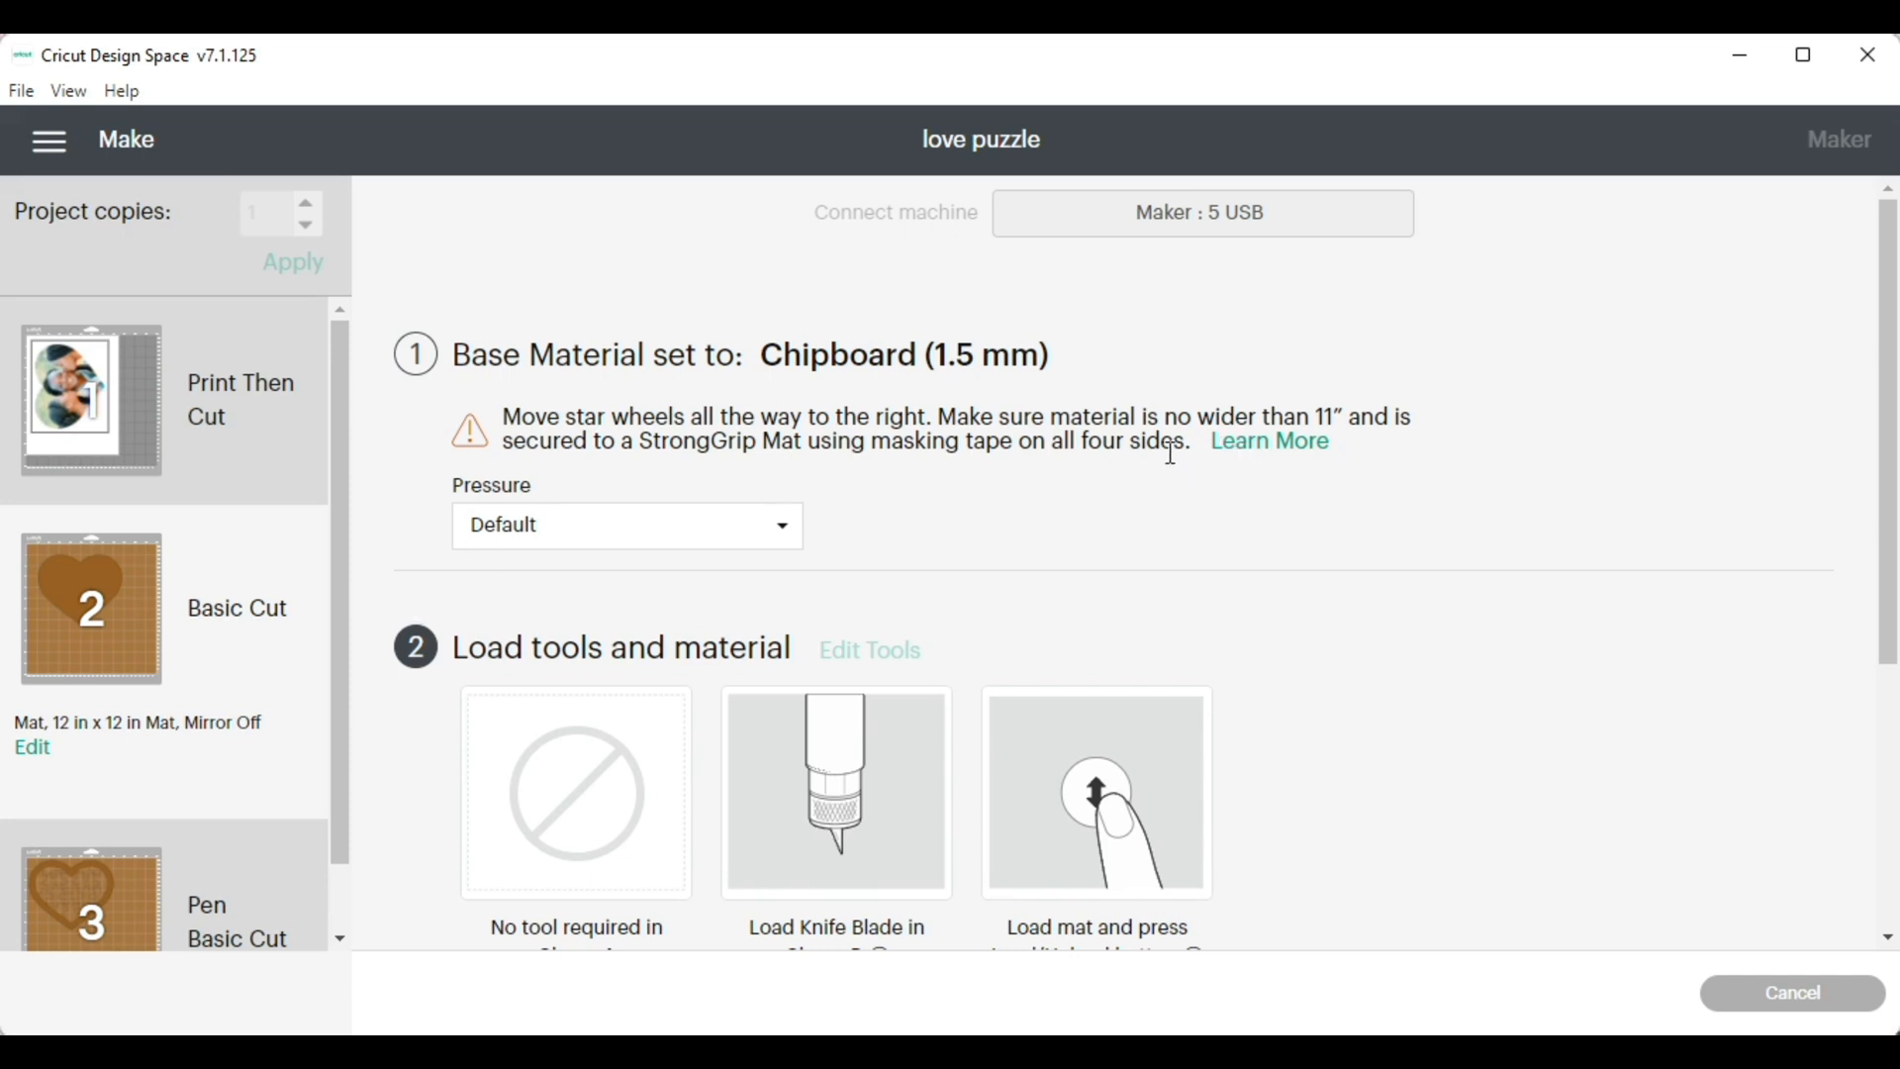
# Reposition the puzzle heart on the third mat, about 2 inches in from its upper and left edges, and review the required tools
pyautogui.click(129, 897)
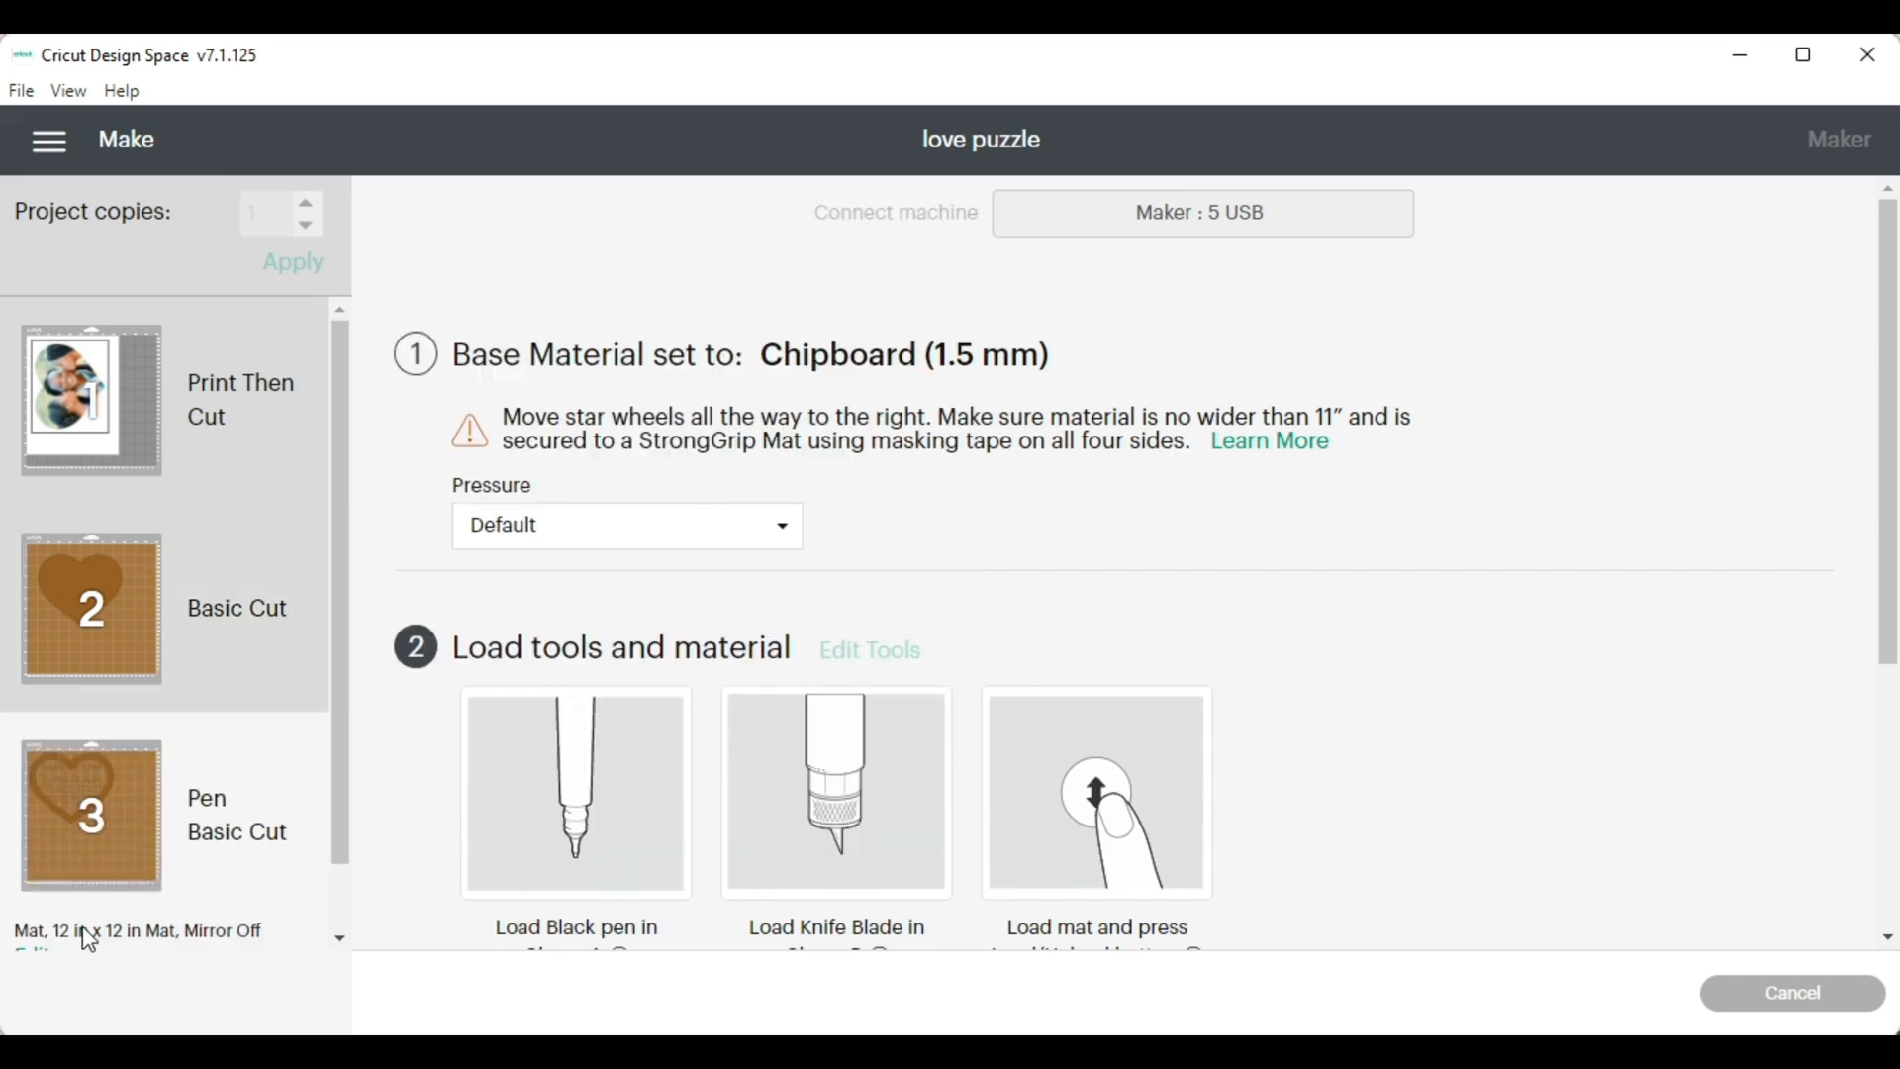
pyautogui.scroll(-1, 182, 800)
pyautogui.click(33, 880)
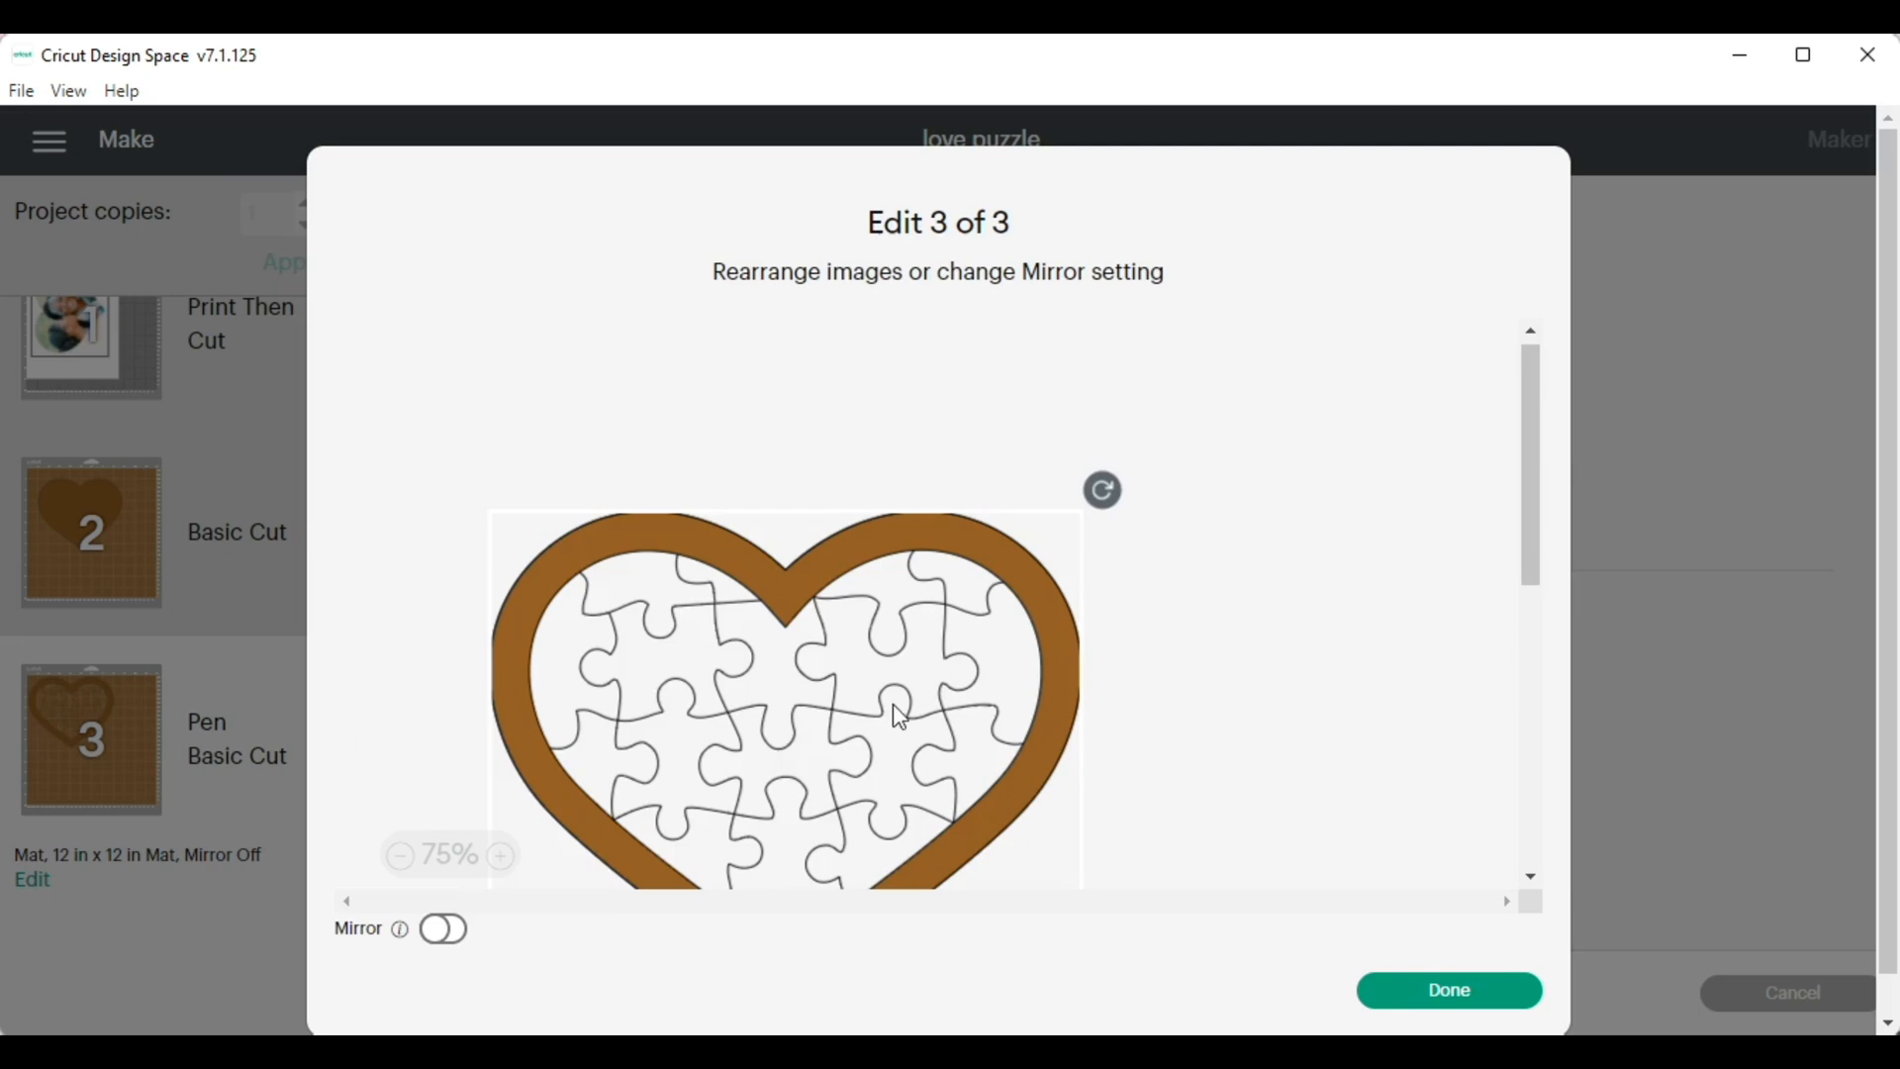
pyautogui.scroll(-1, 1273, 574)
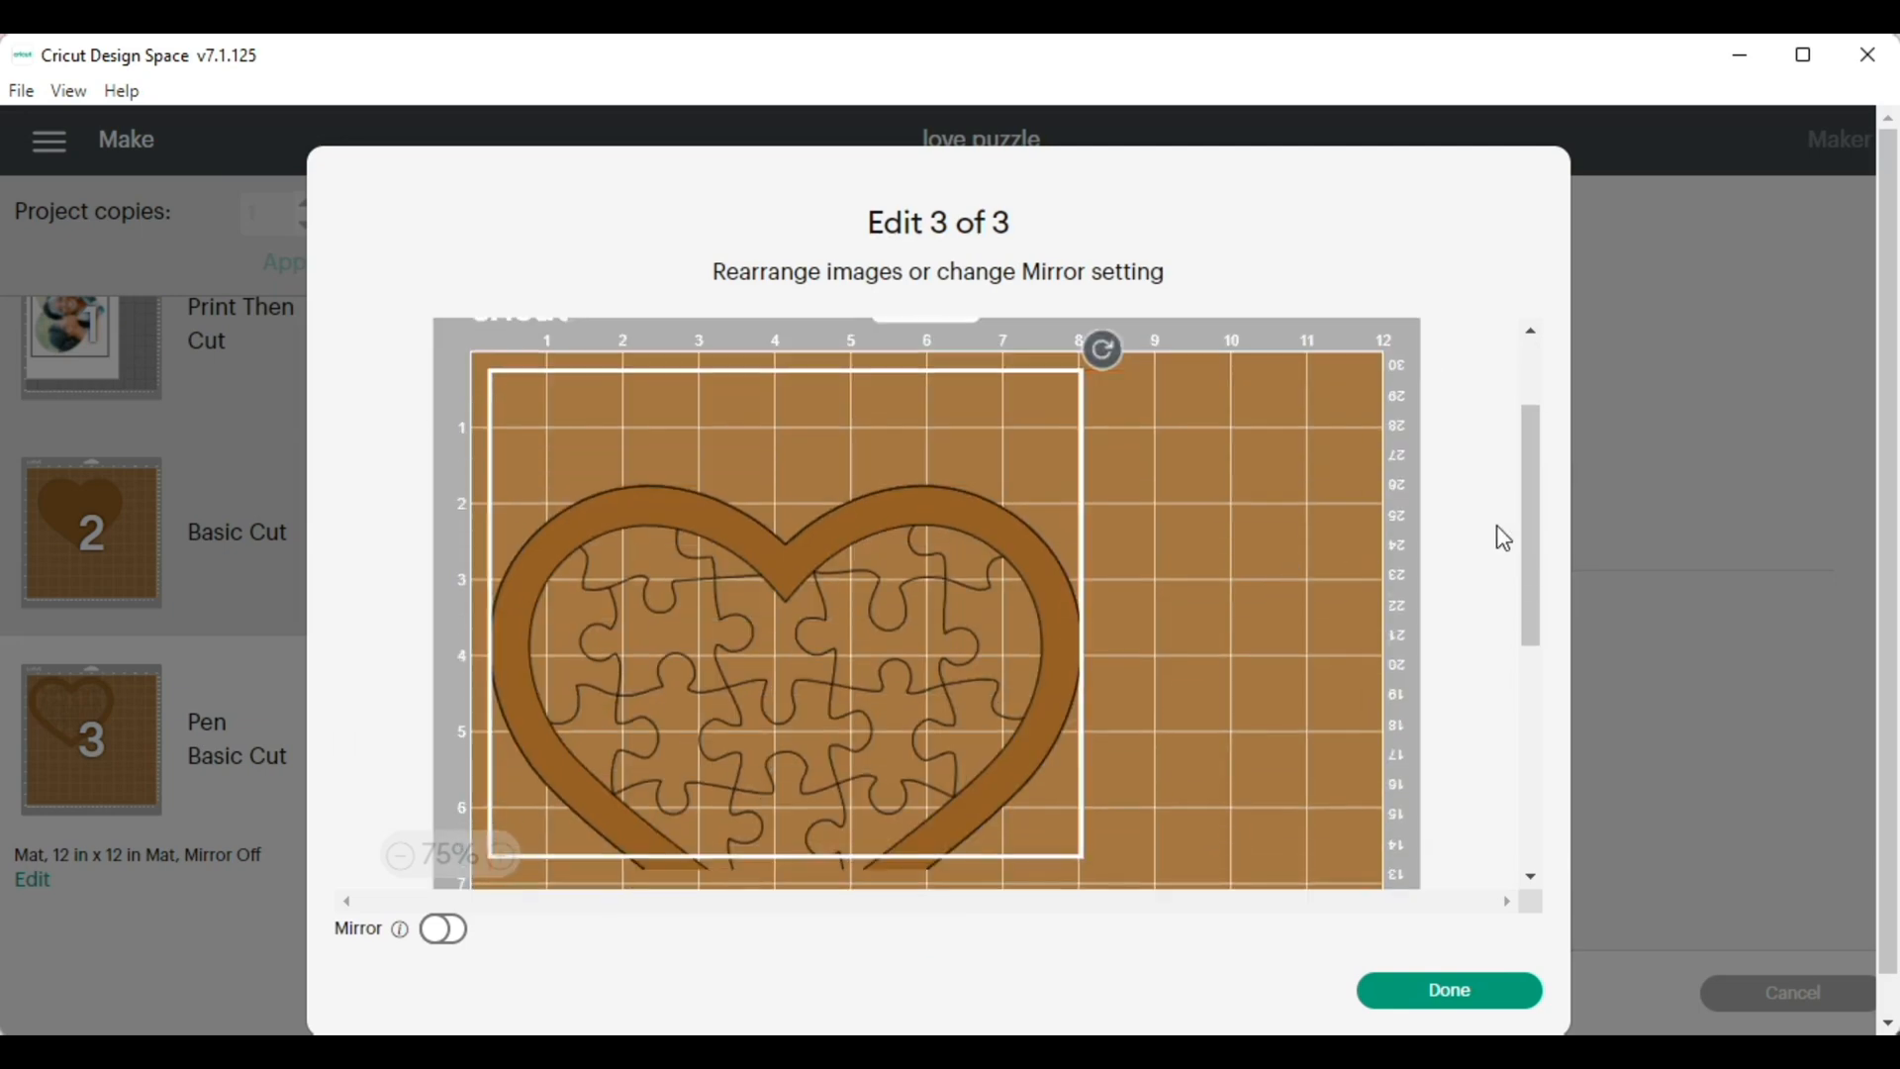
pyautogui.moveTo(915, 604); pyautogui.dragTo(1052, 729)
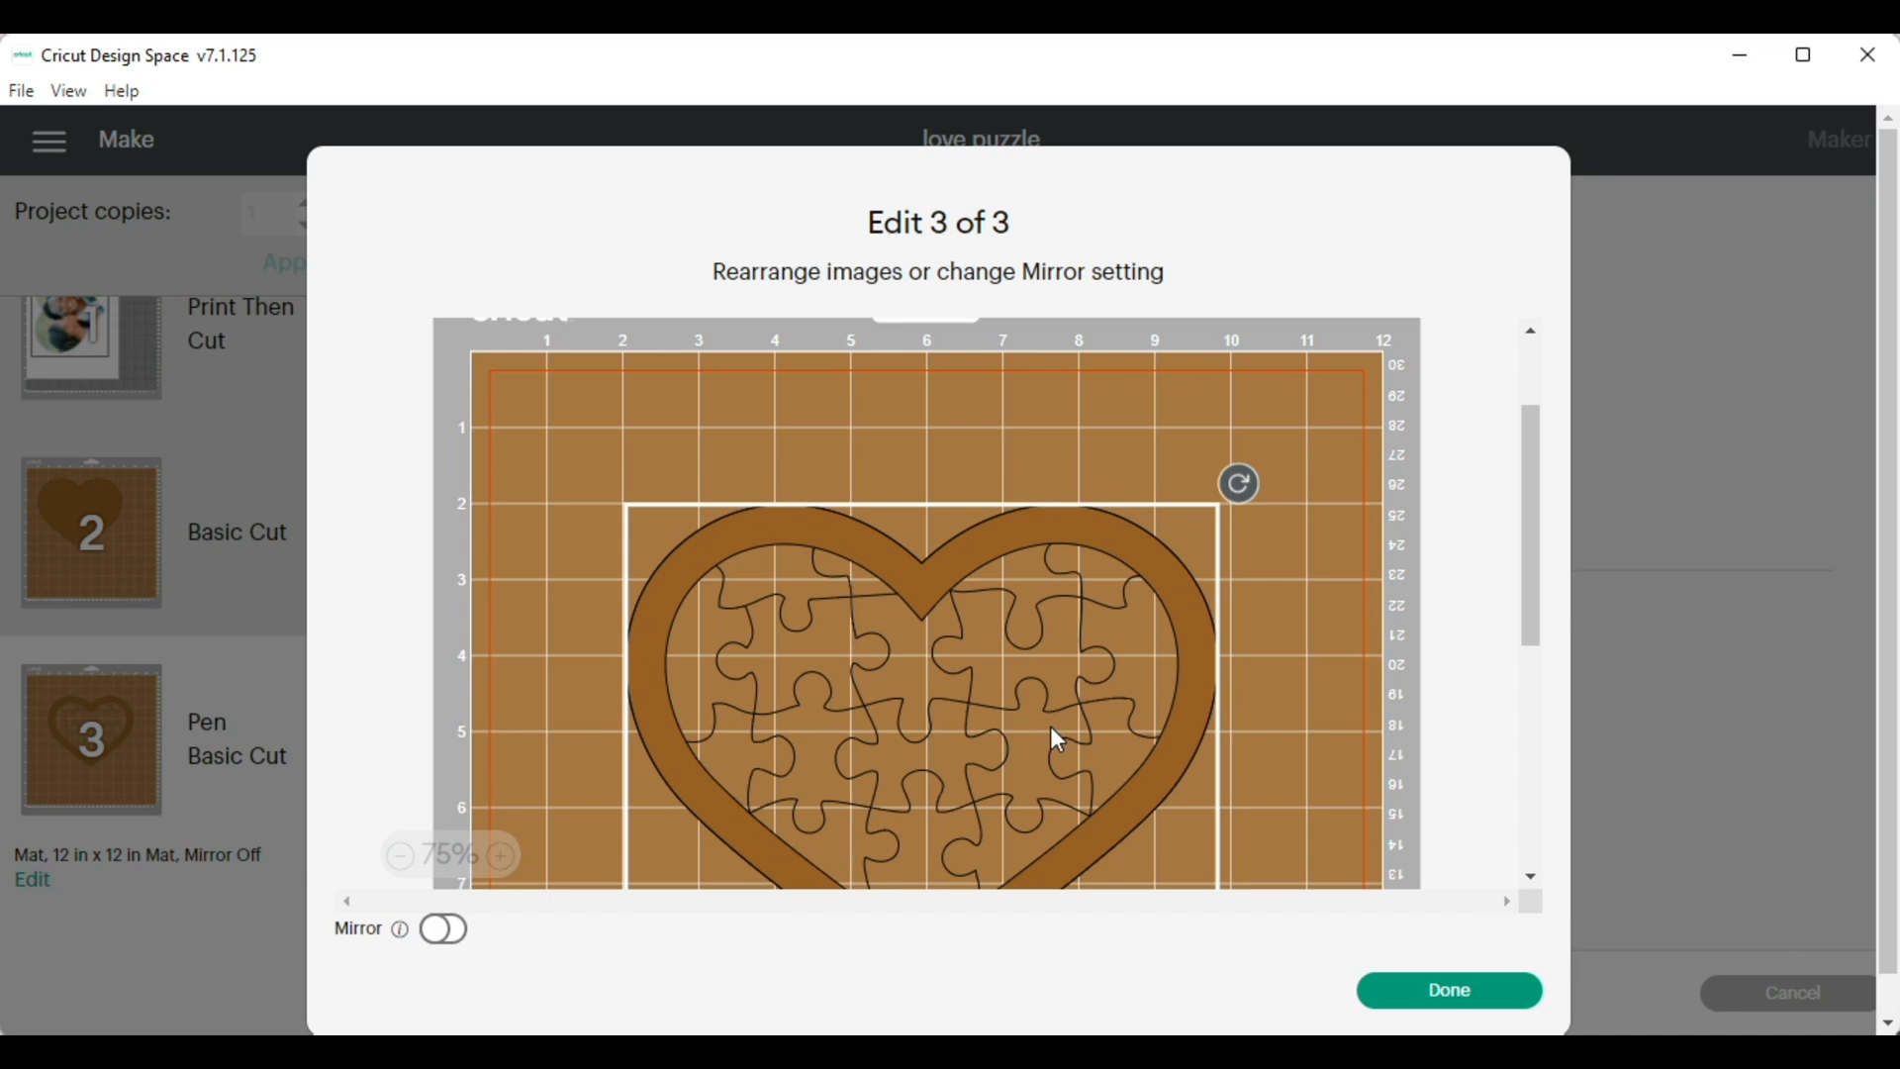
pyautogui.scroll(-4, 1357, 680)
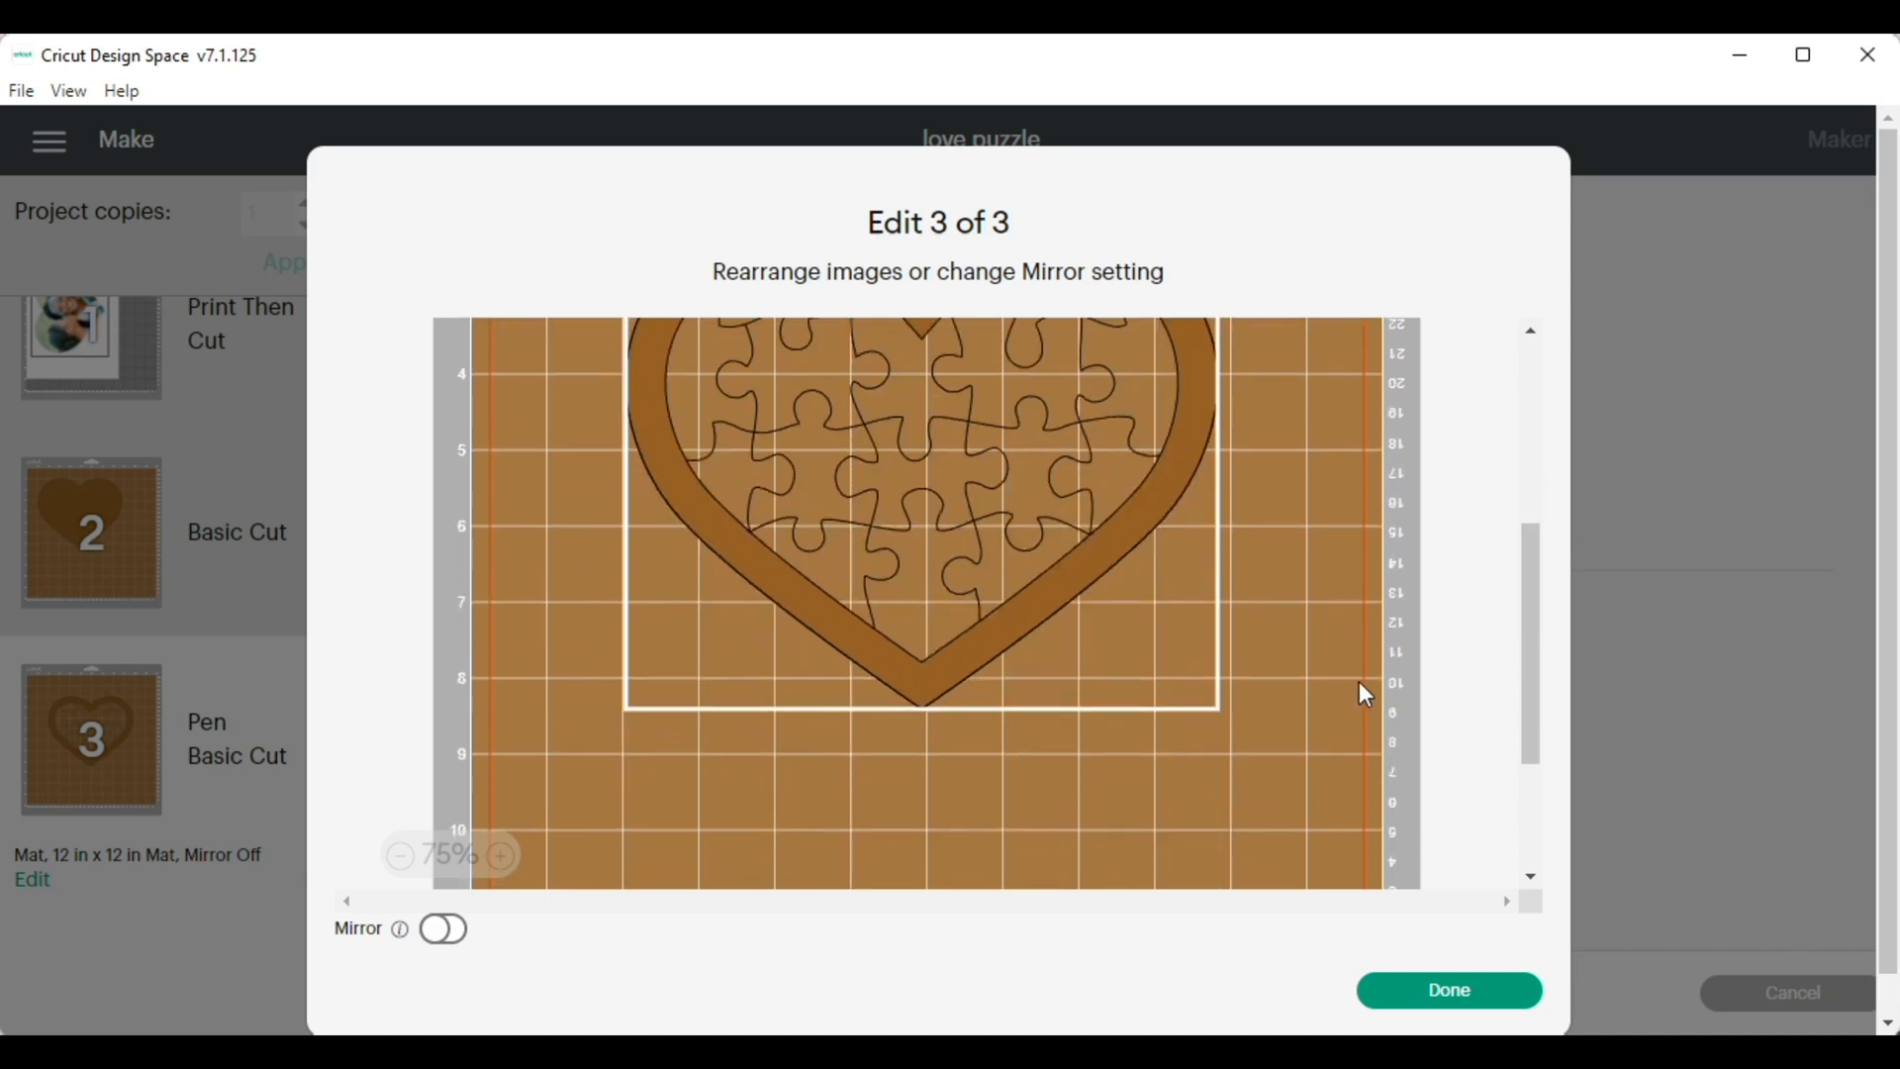
pyautogui.scroll(4, 1358, 683)
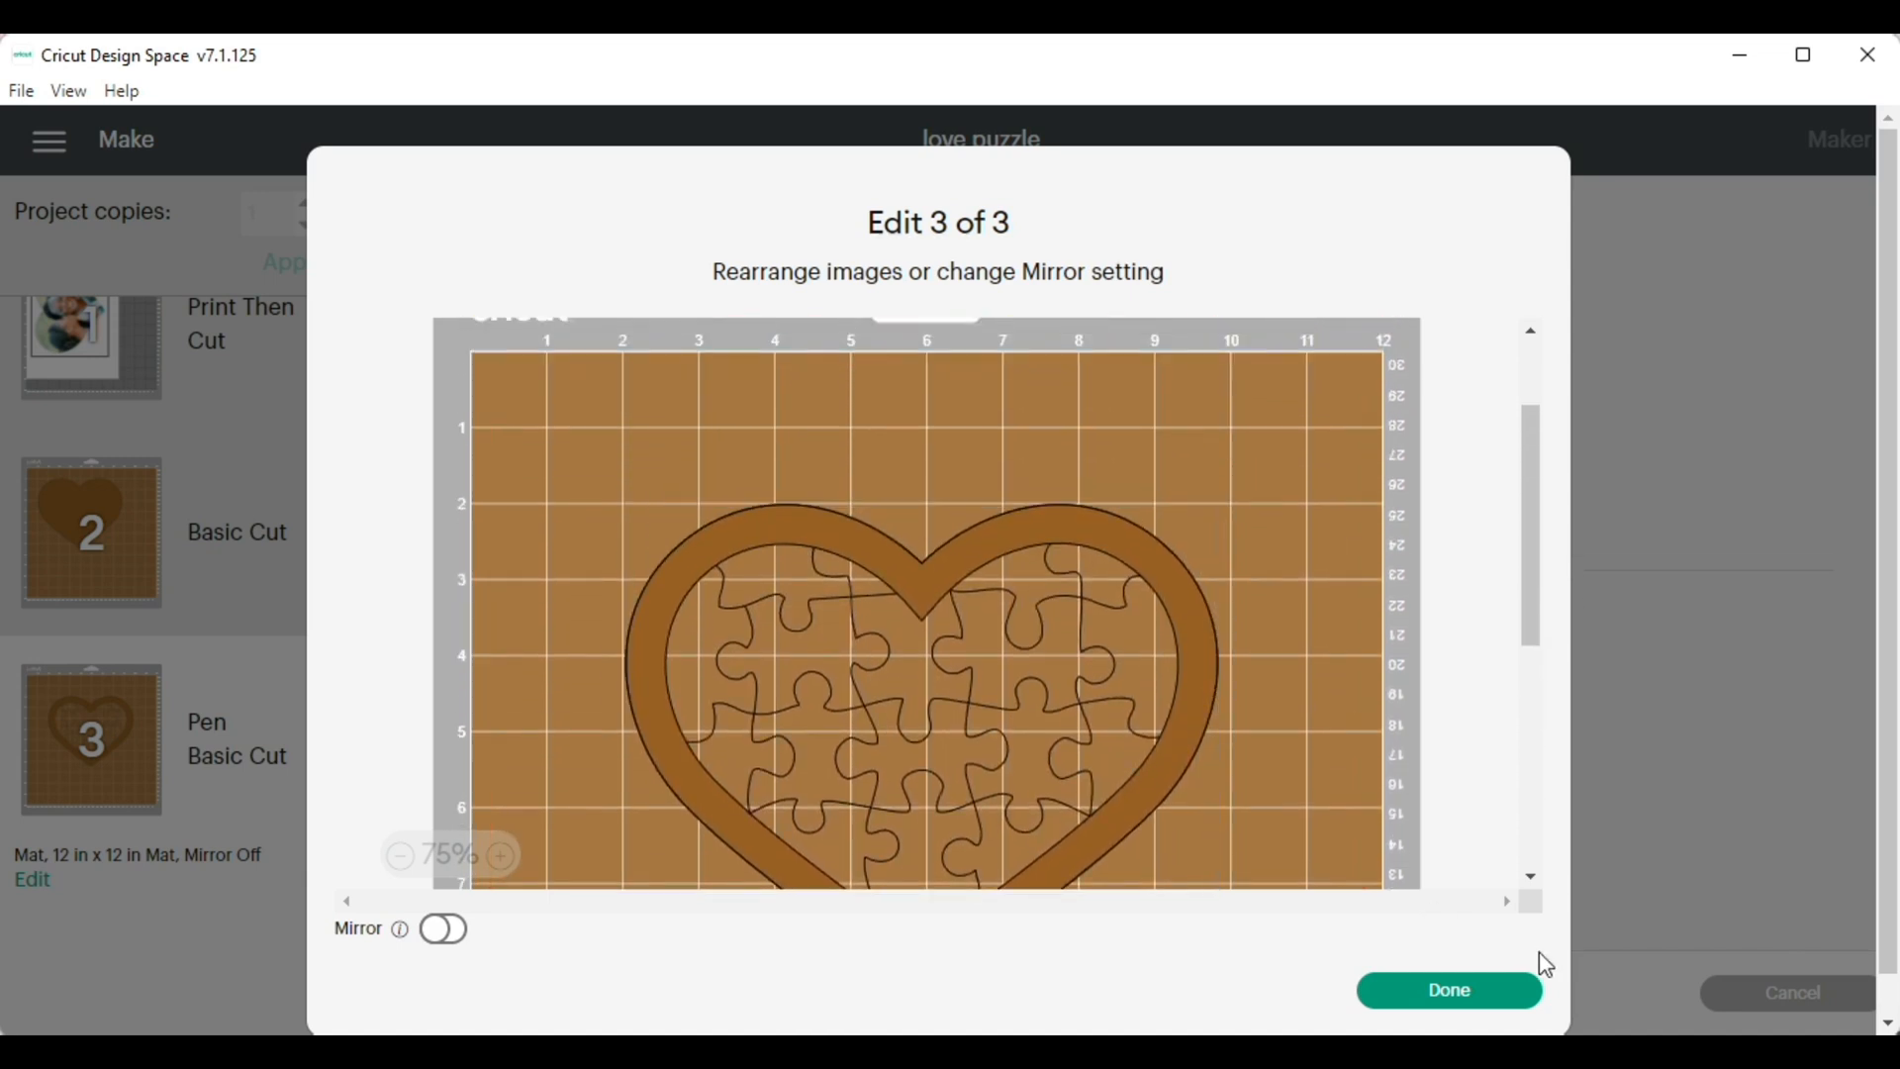
pyautogui.click(1437, 993)
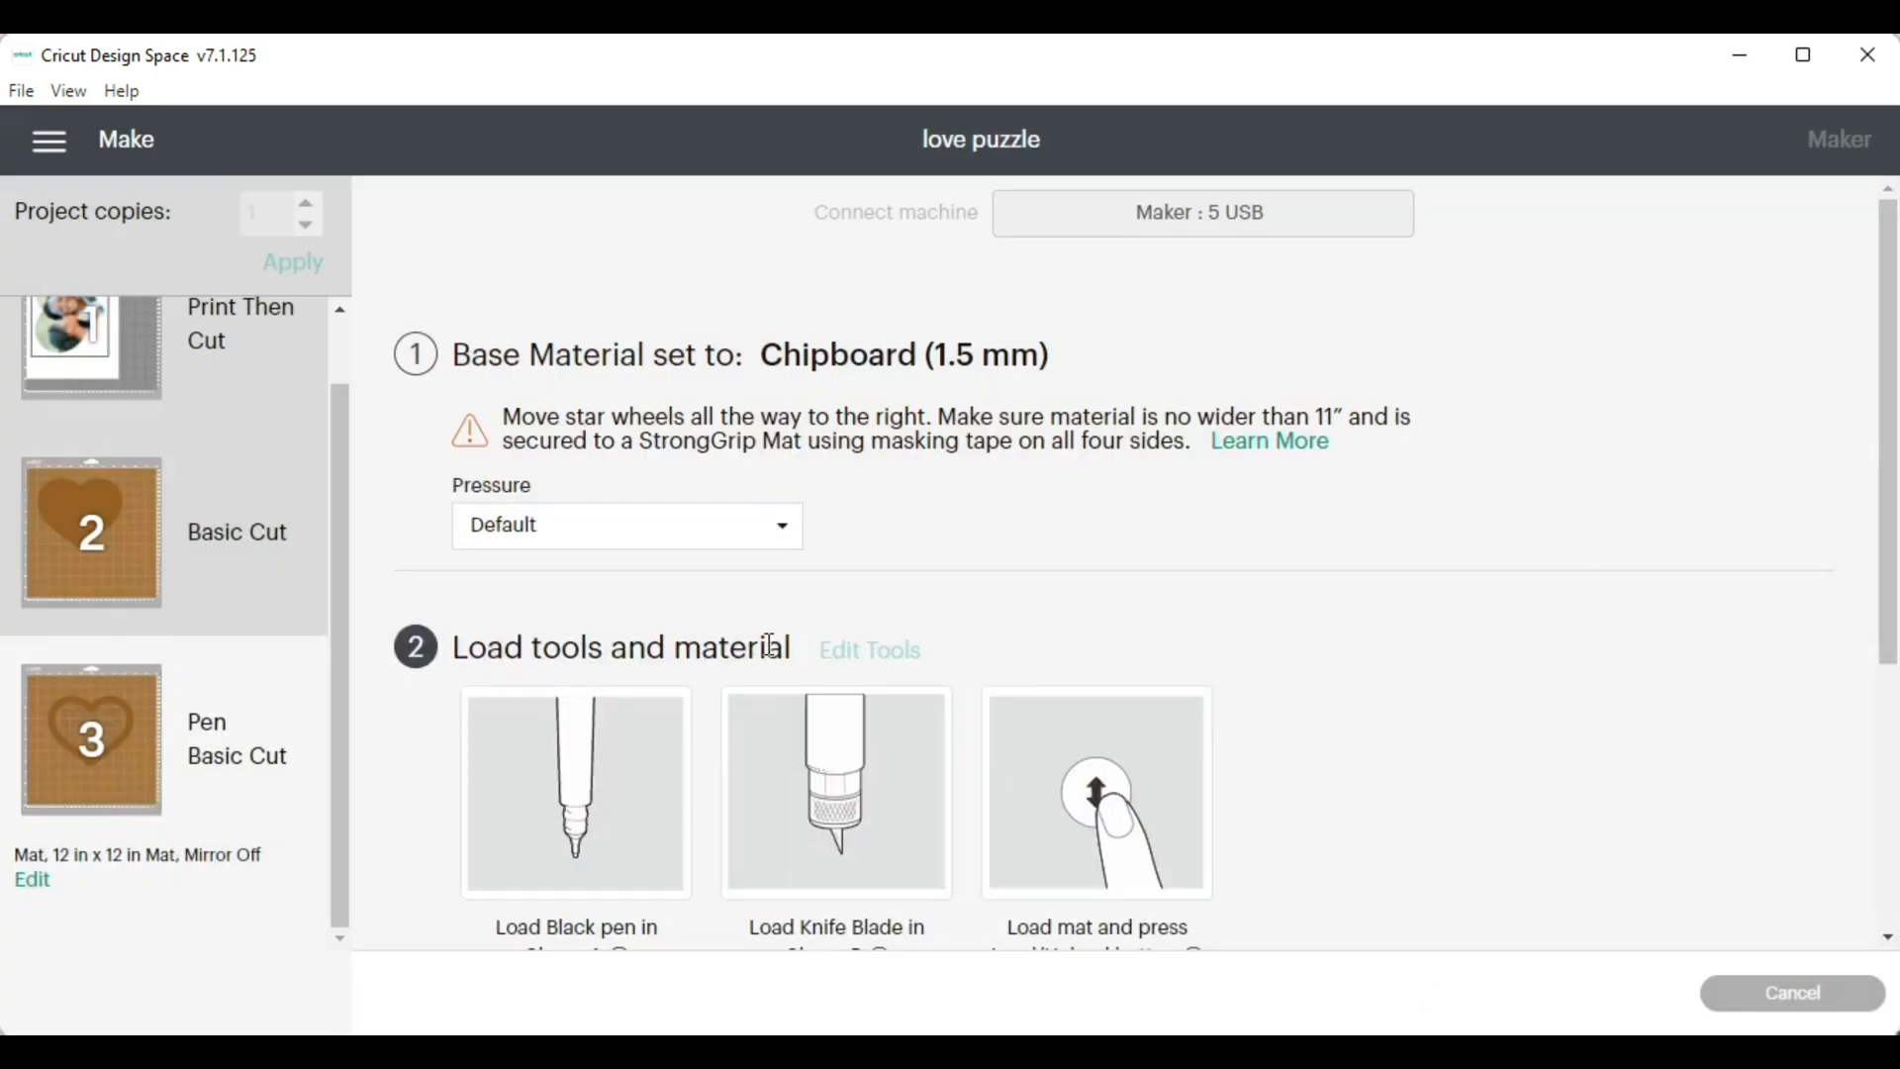
pyautogui.scroll(-4, 1652, 522)
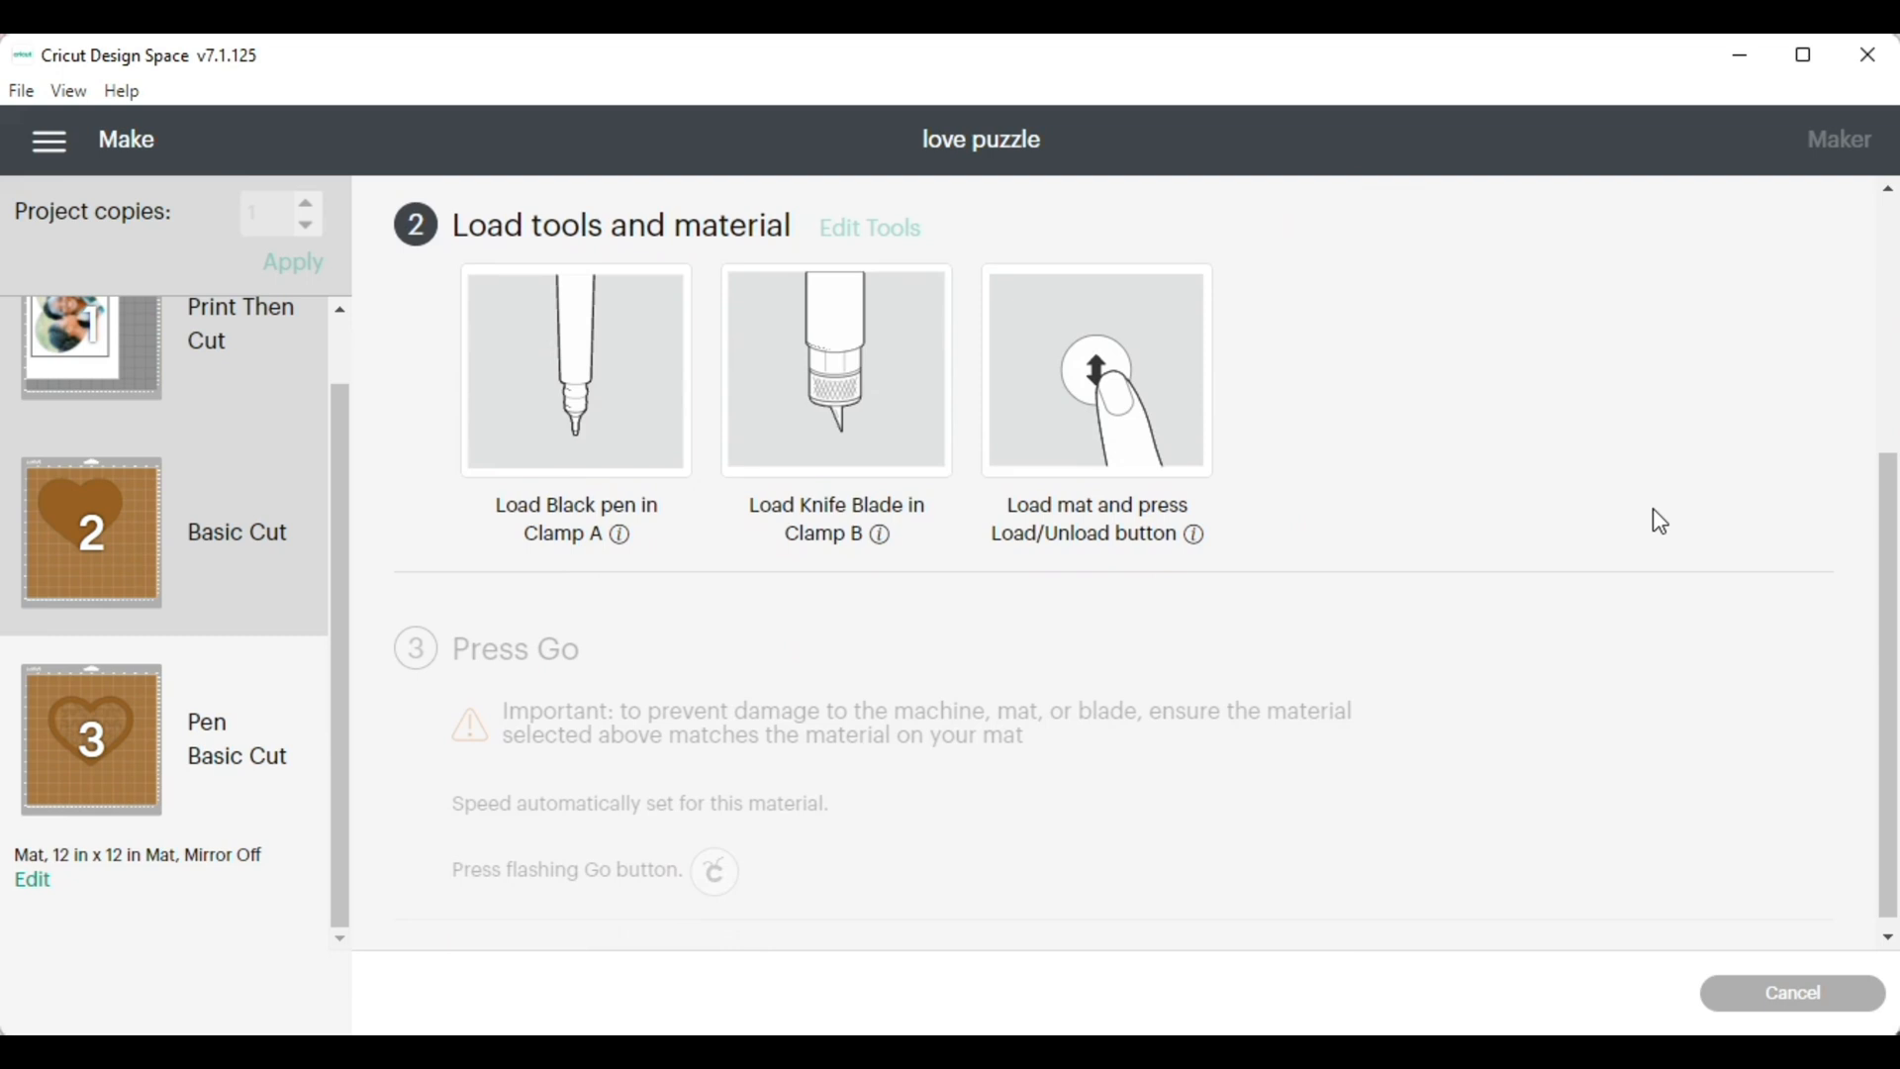